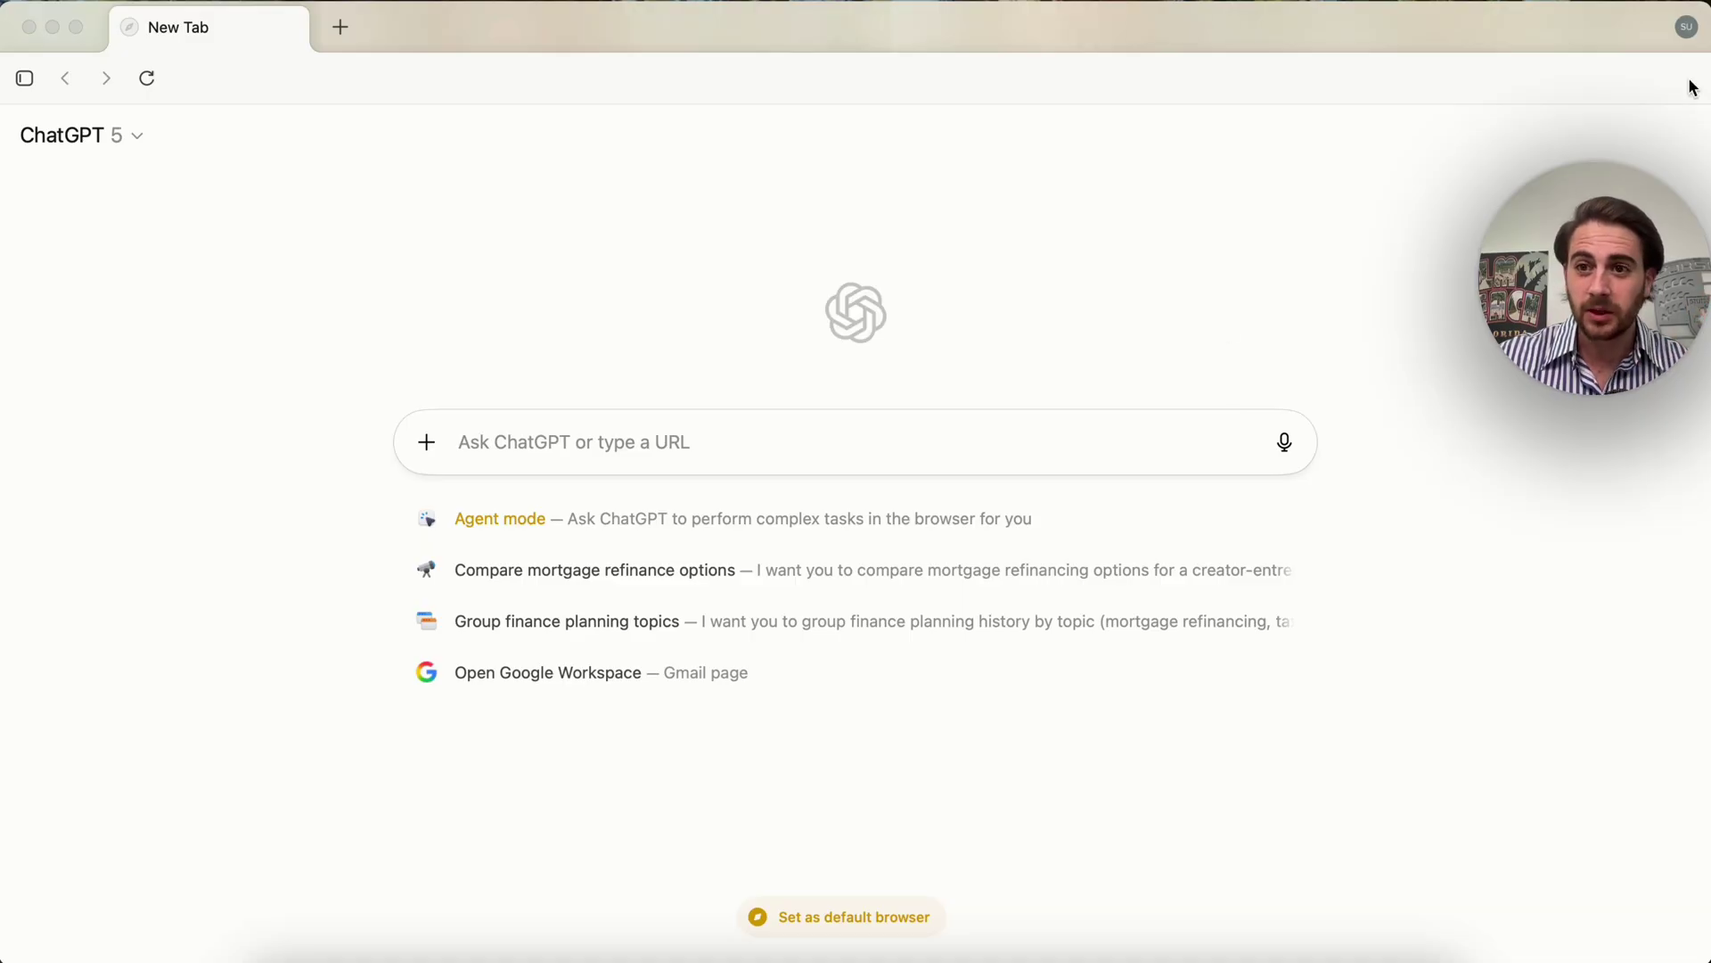
Check the personalization and memory settings, then ask ChatGPT to re-open all of today's YouTube windows.
click(1686, 27)
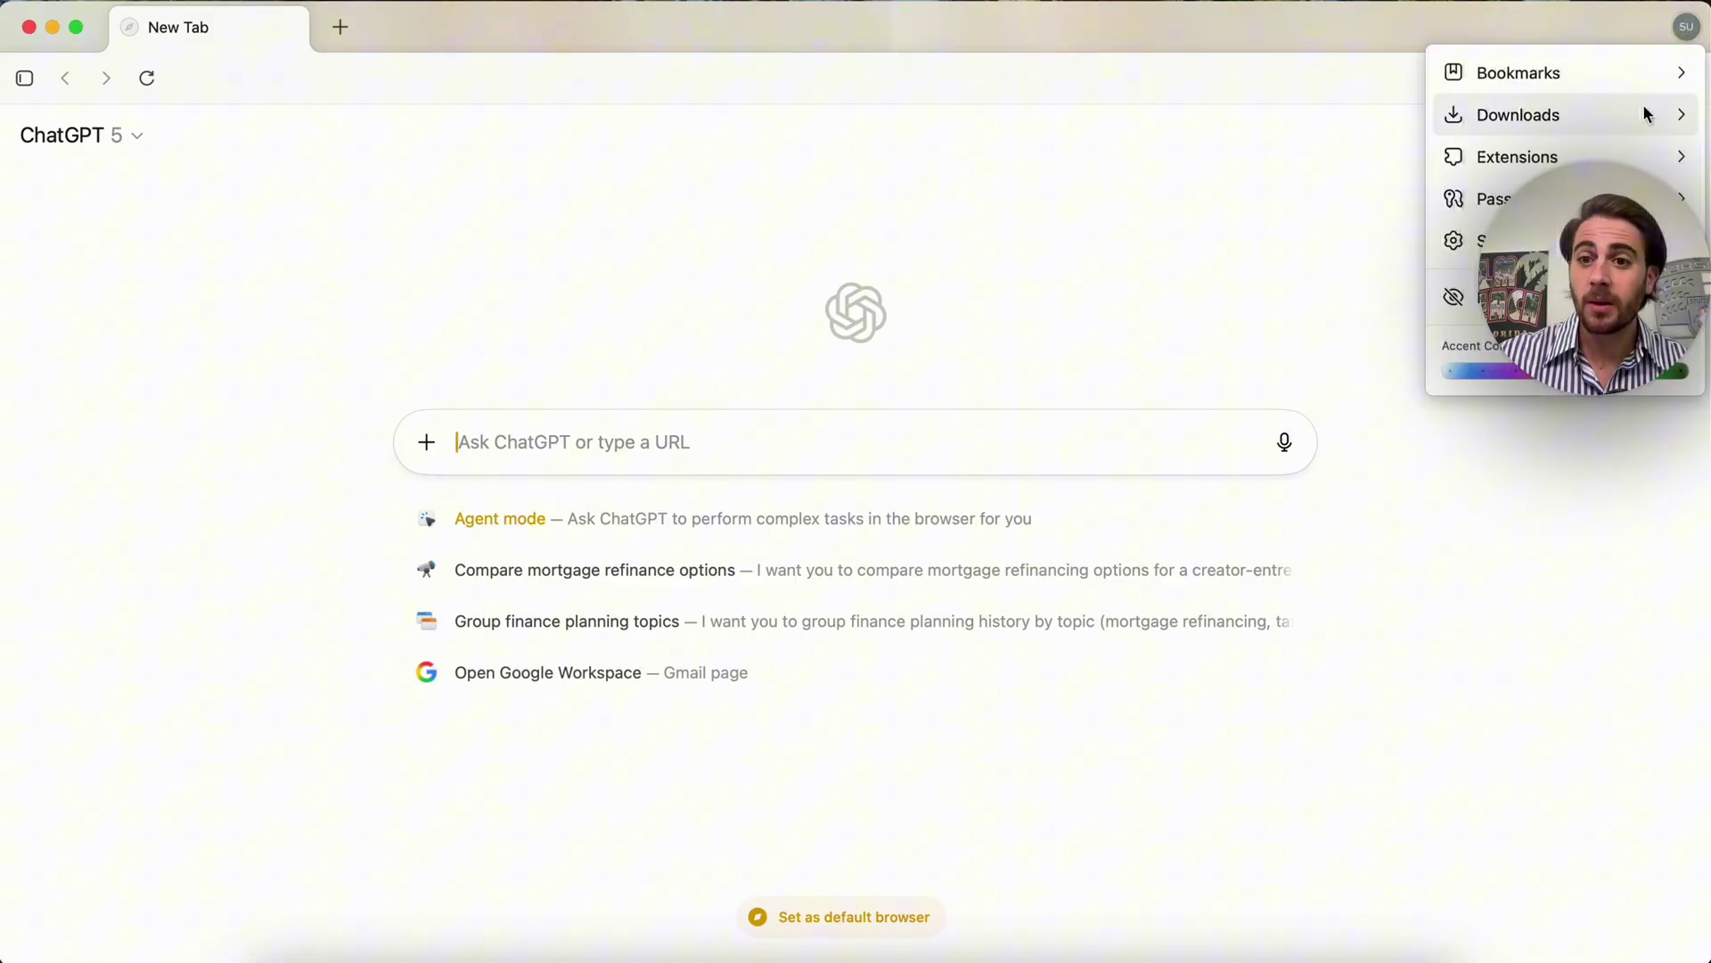
click(1635, 44)
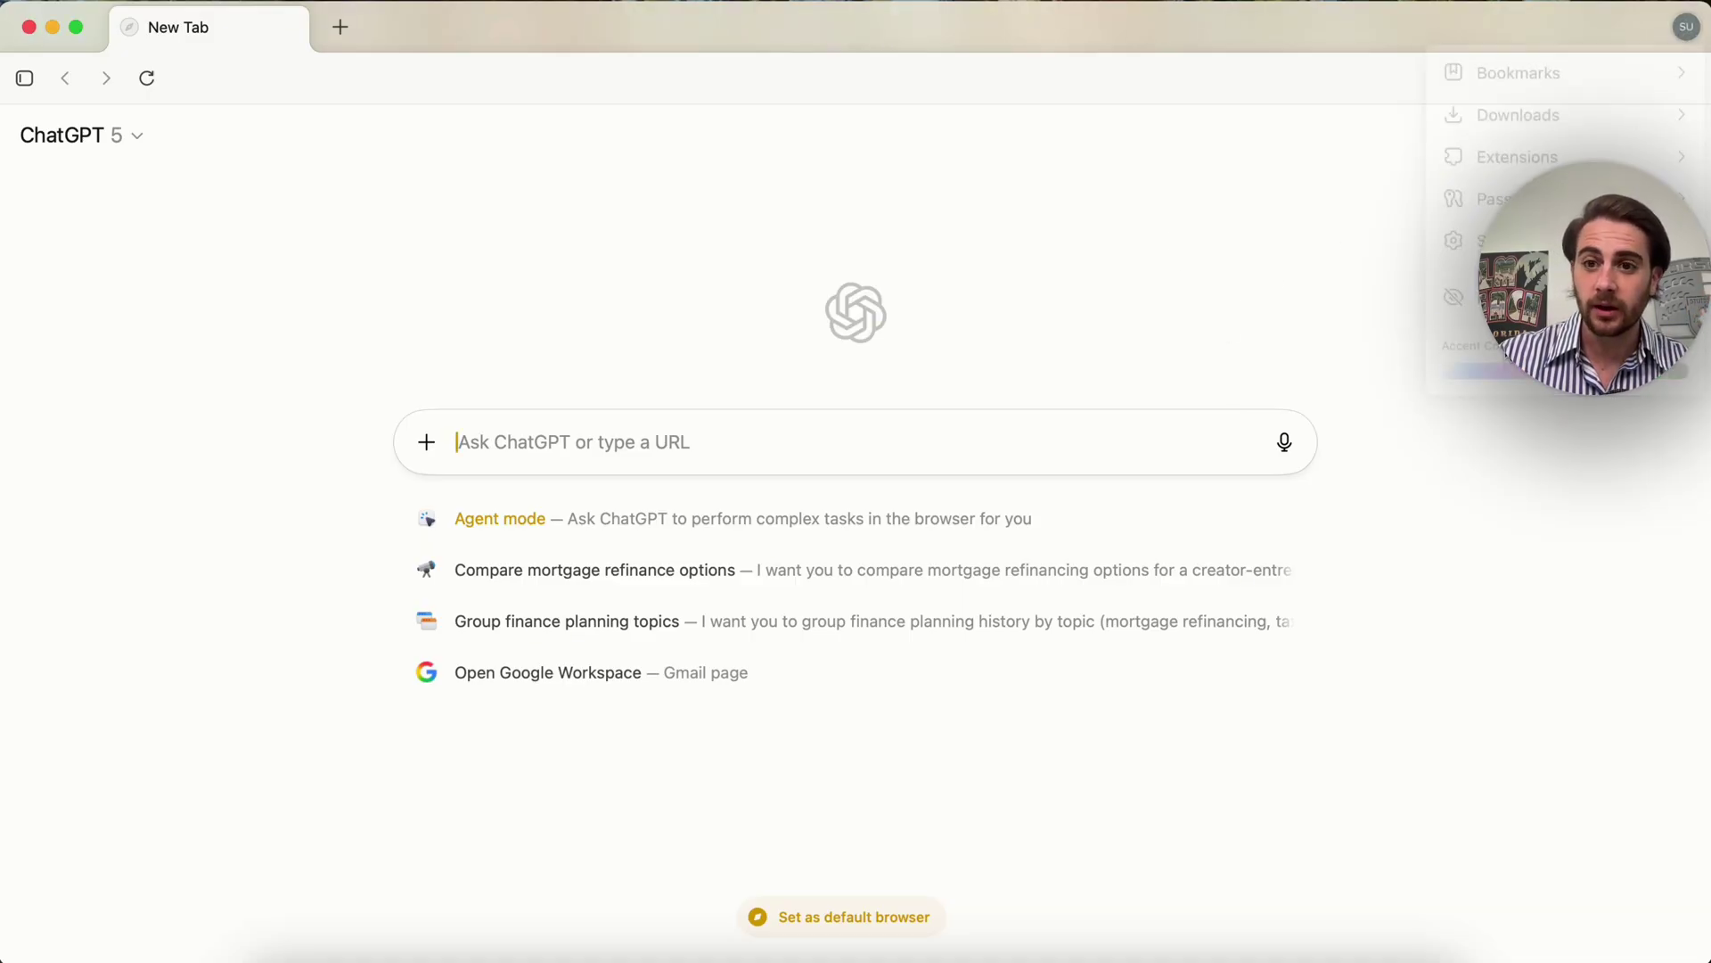
click(1684, 27)
click(778, 316)
key(super+comma)
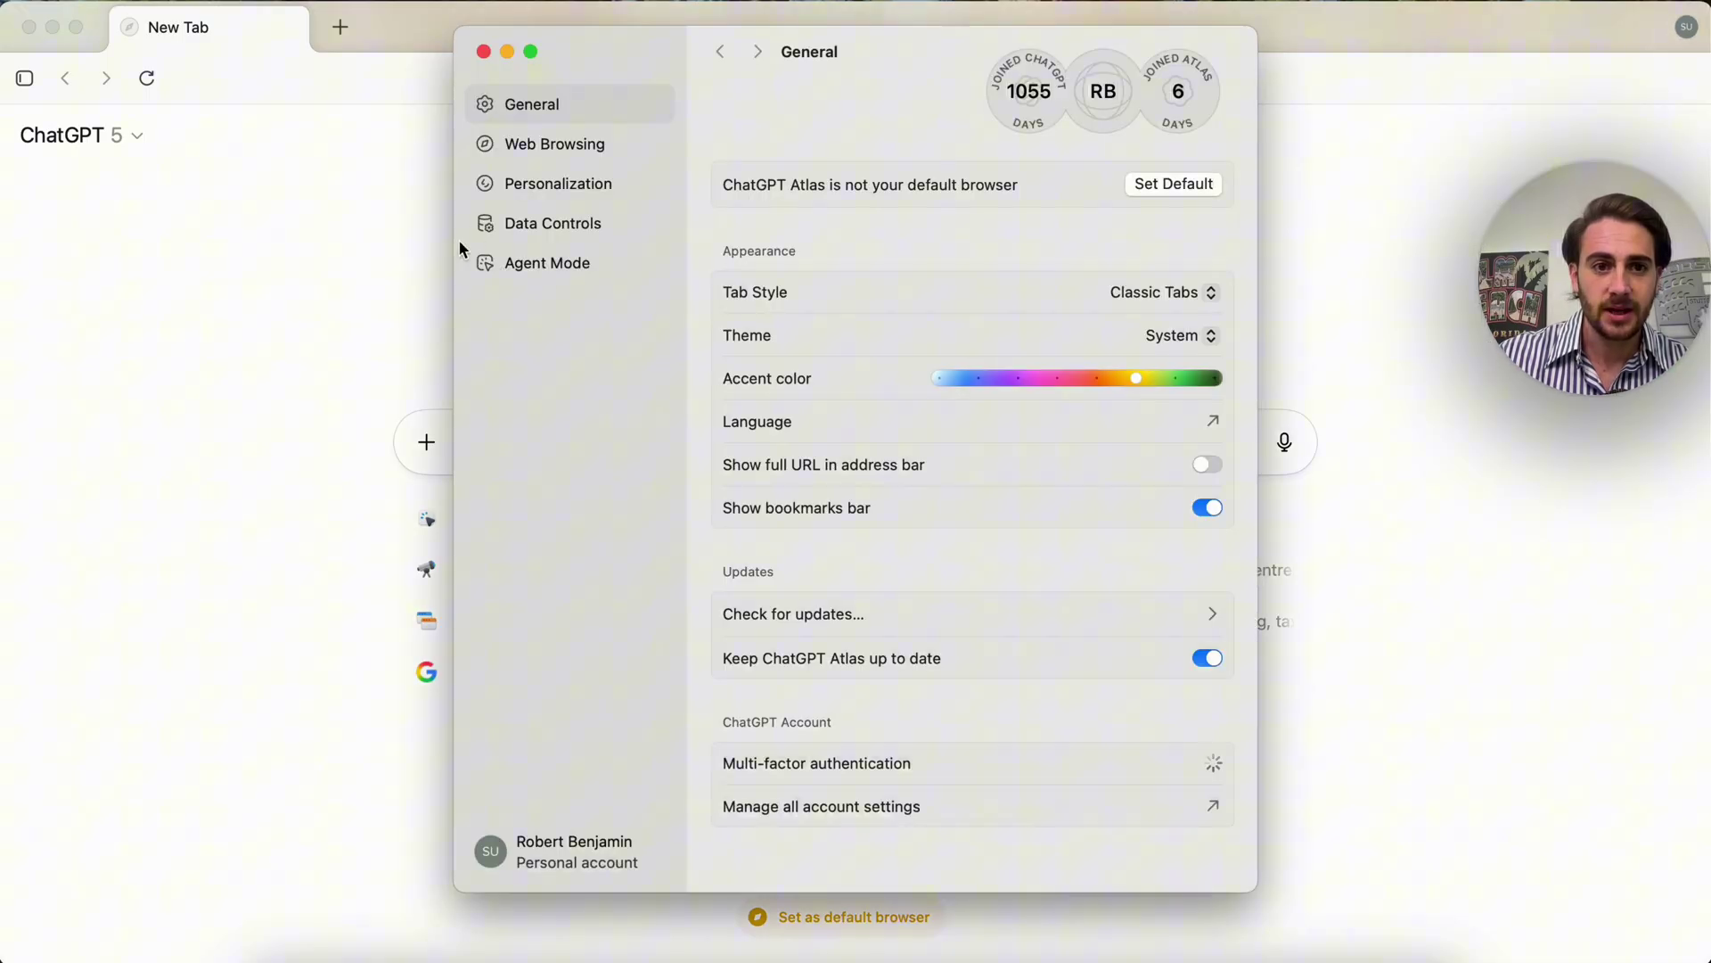
click(552, 186)
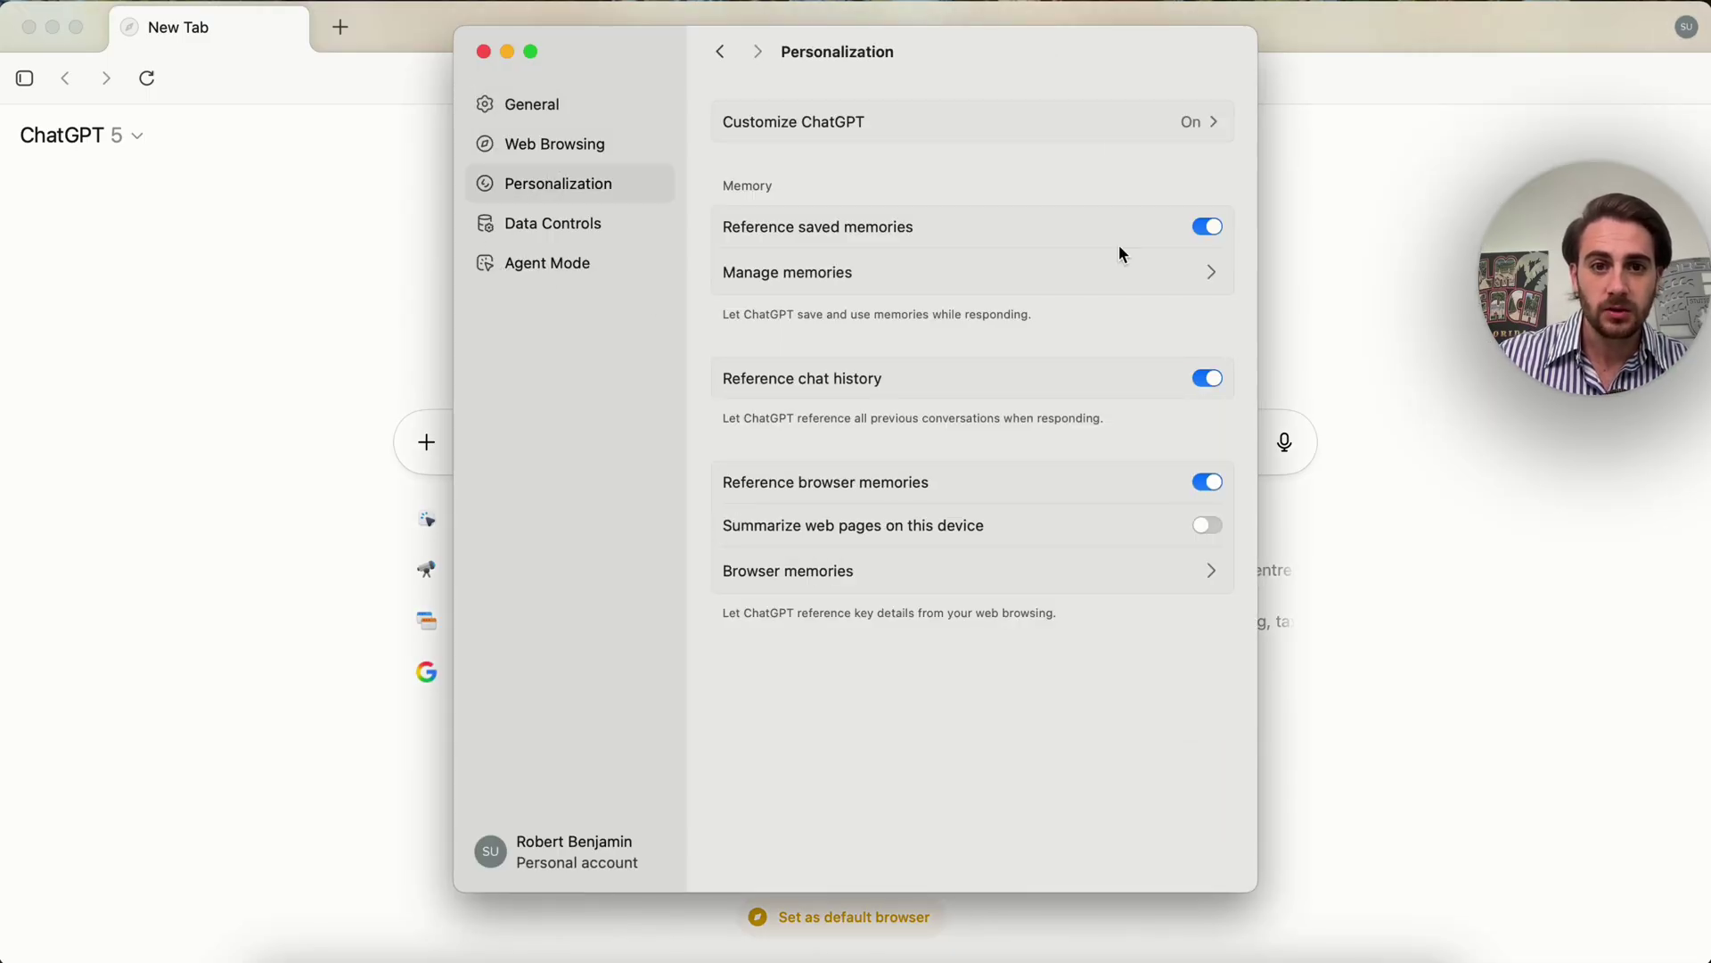
click(1366, 252)
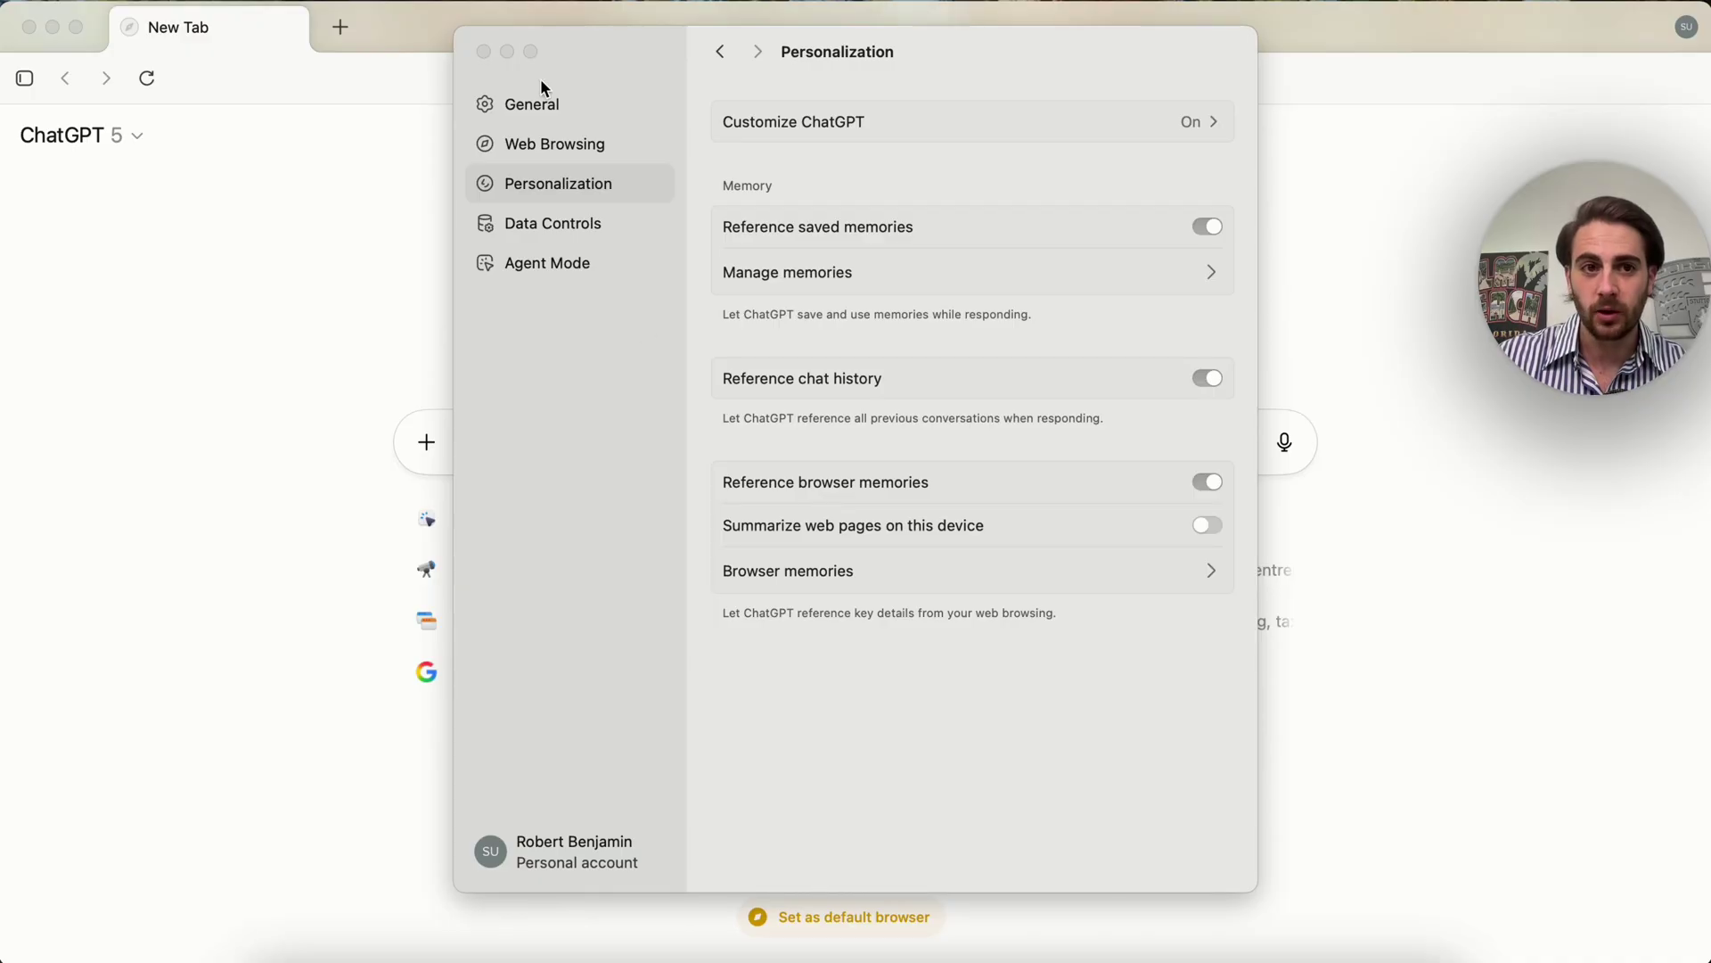
click(484, 52)
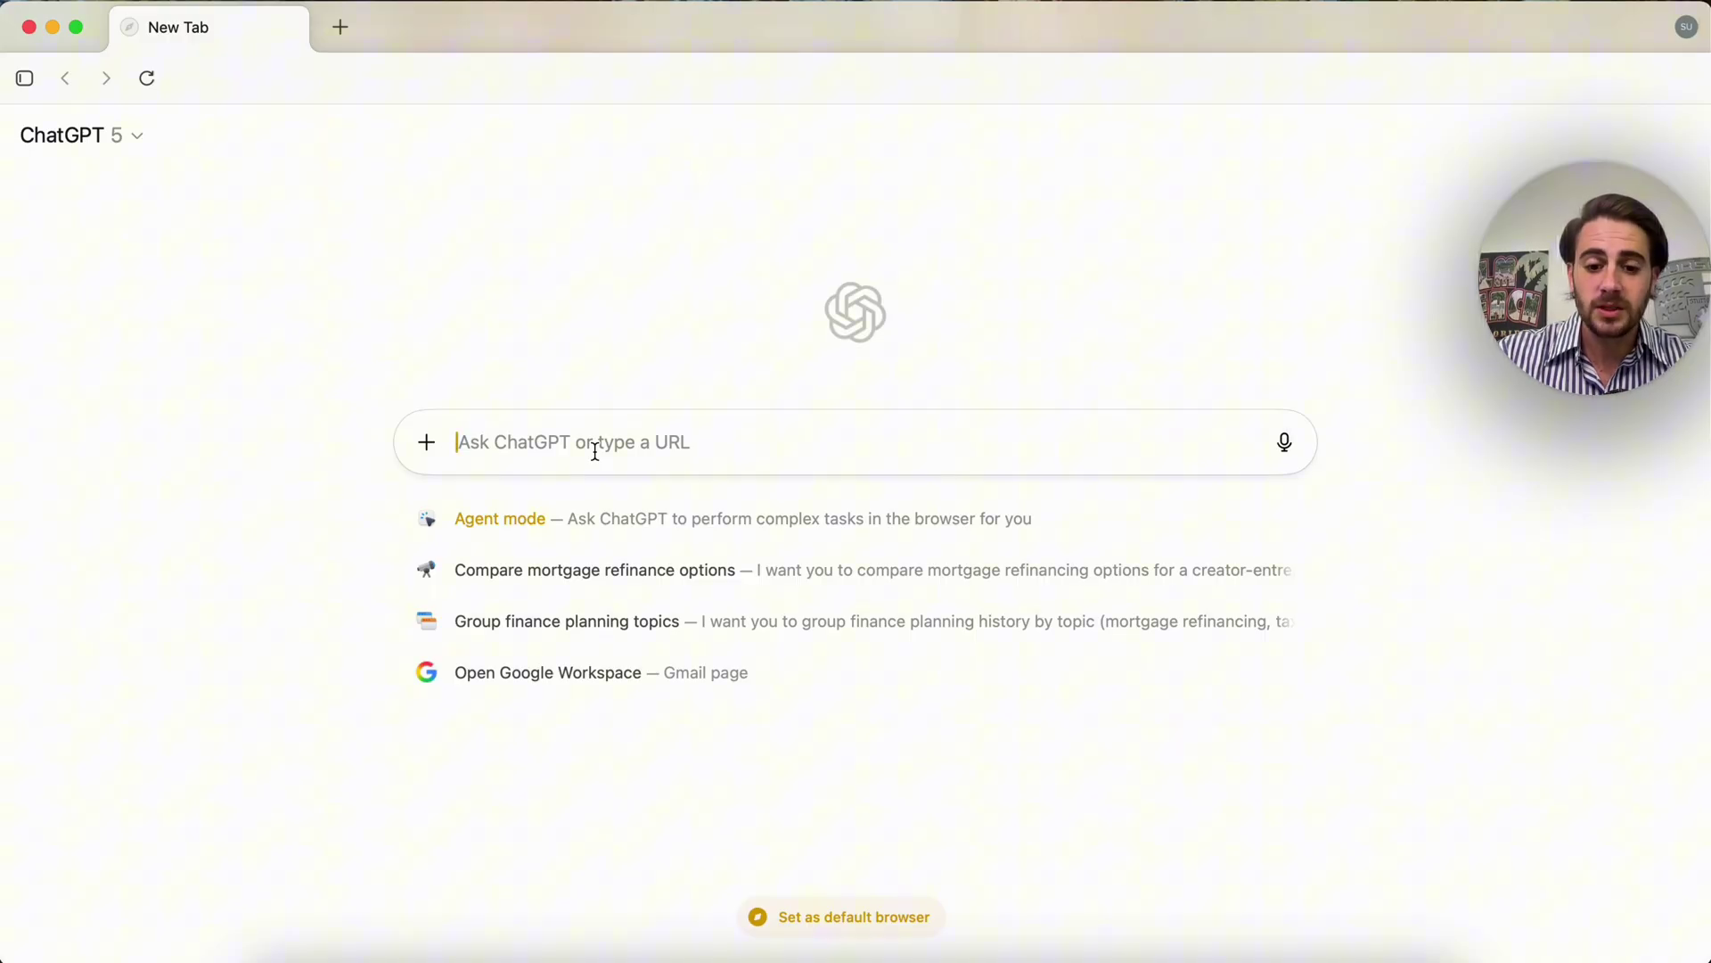
text(Please re-ope)
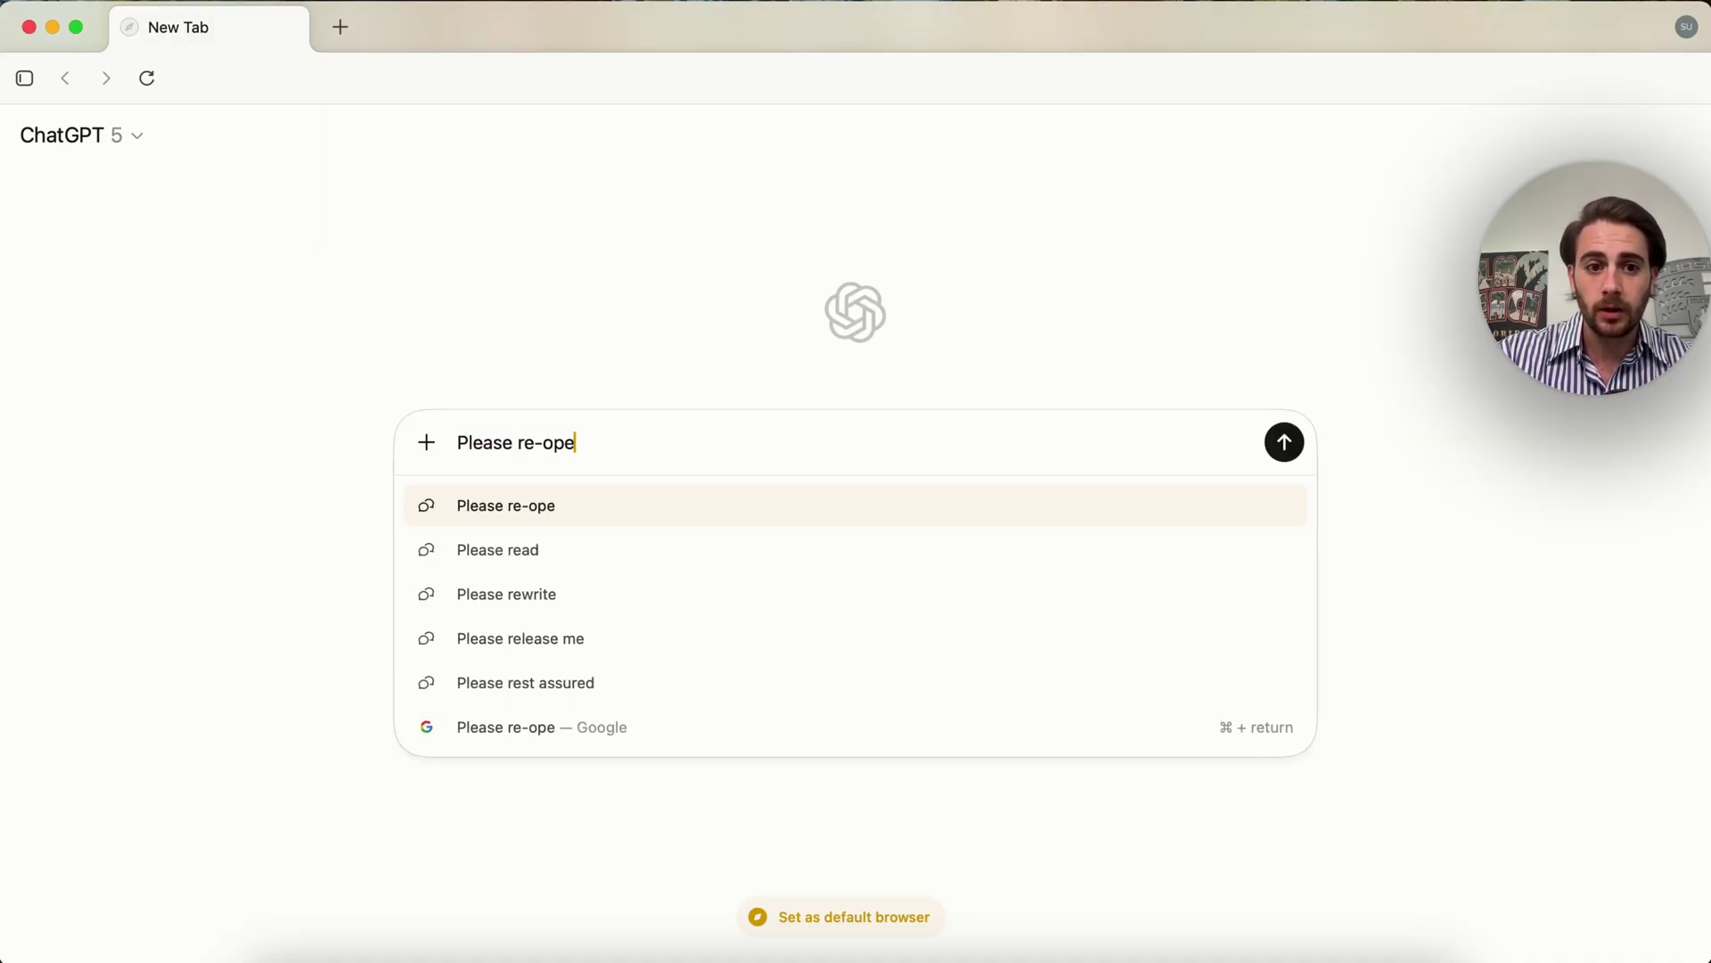
text(n all of the youtube windows that I had open today)
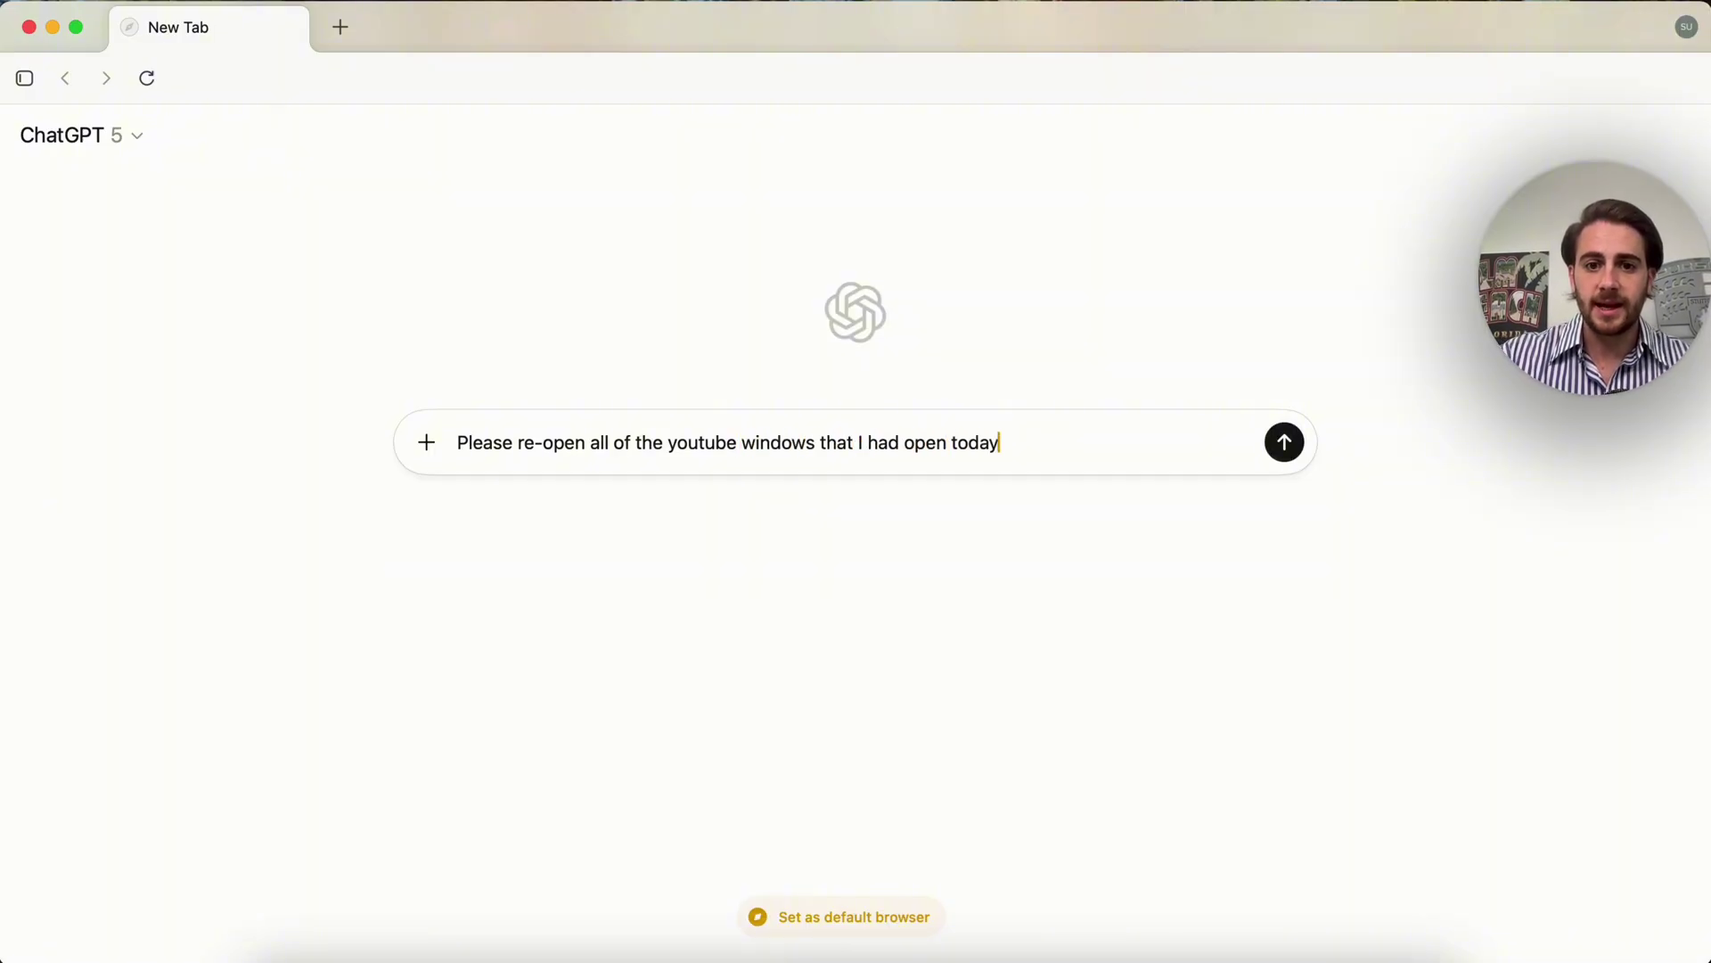
key(Return)
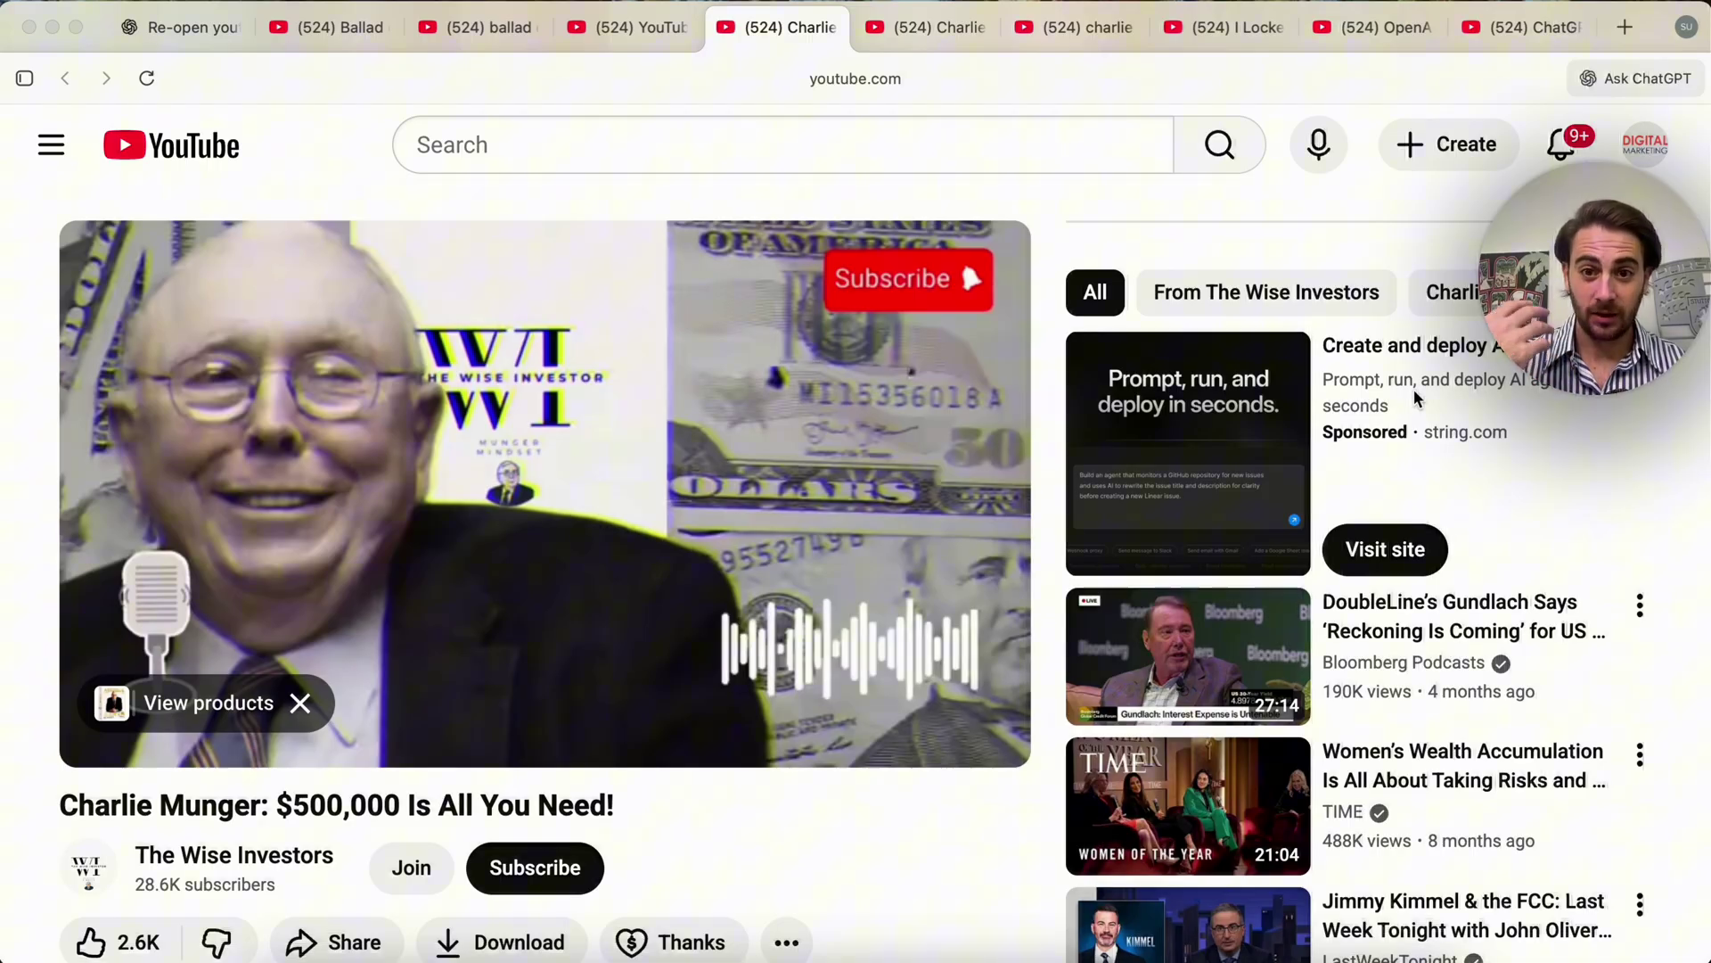
In the Re-open chat, ask ChatGPT to summarize the videos and keep only AI-related ones open.
click(151, 40)
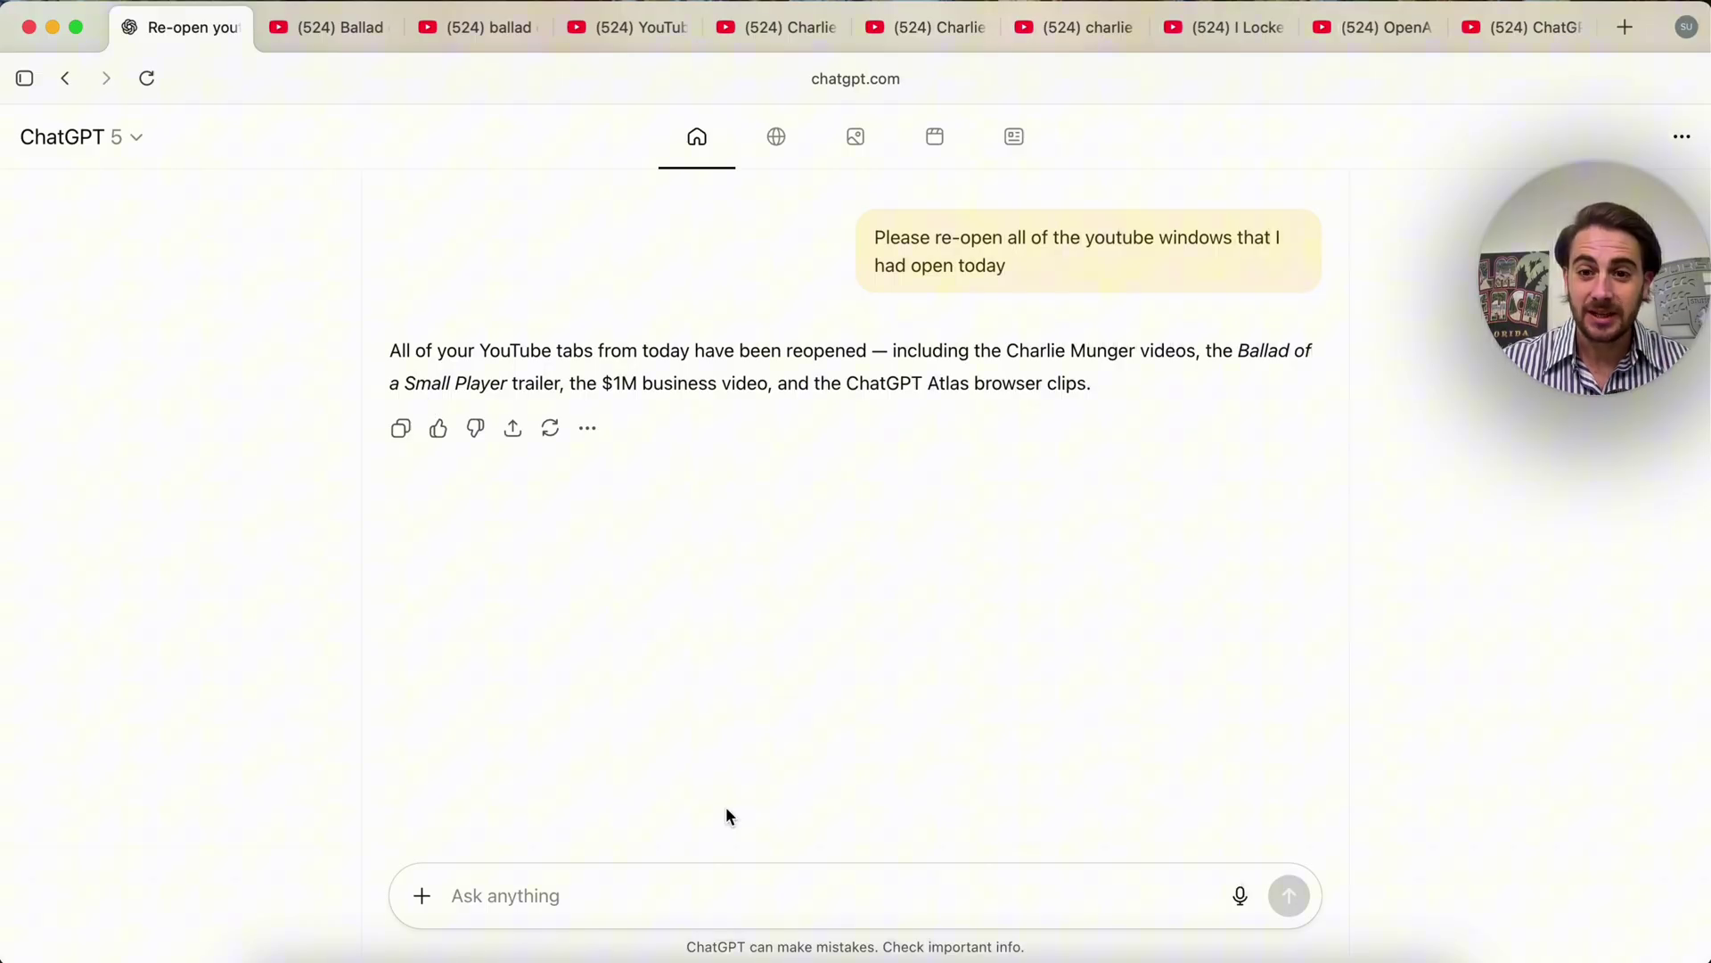
click(648, 908)
text(Please )
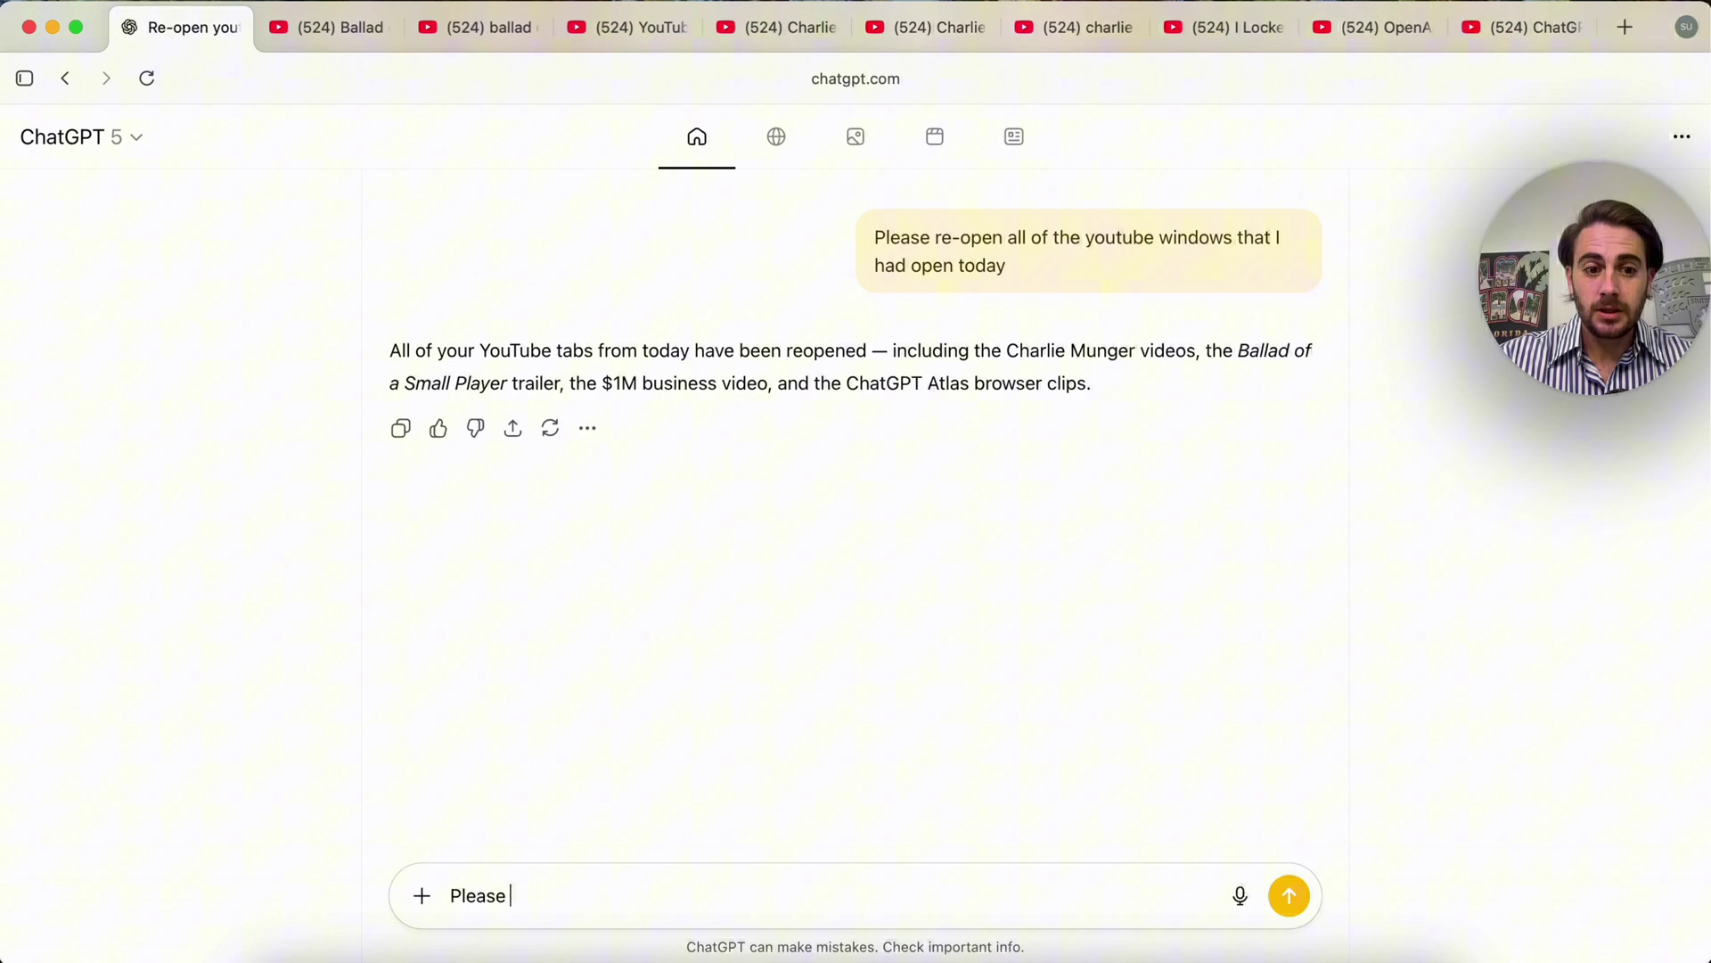
text(summarize all of them )
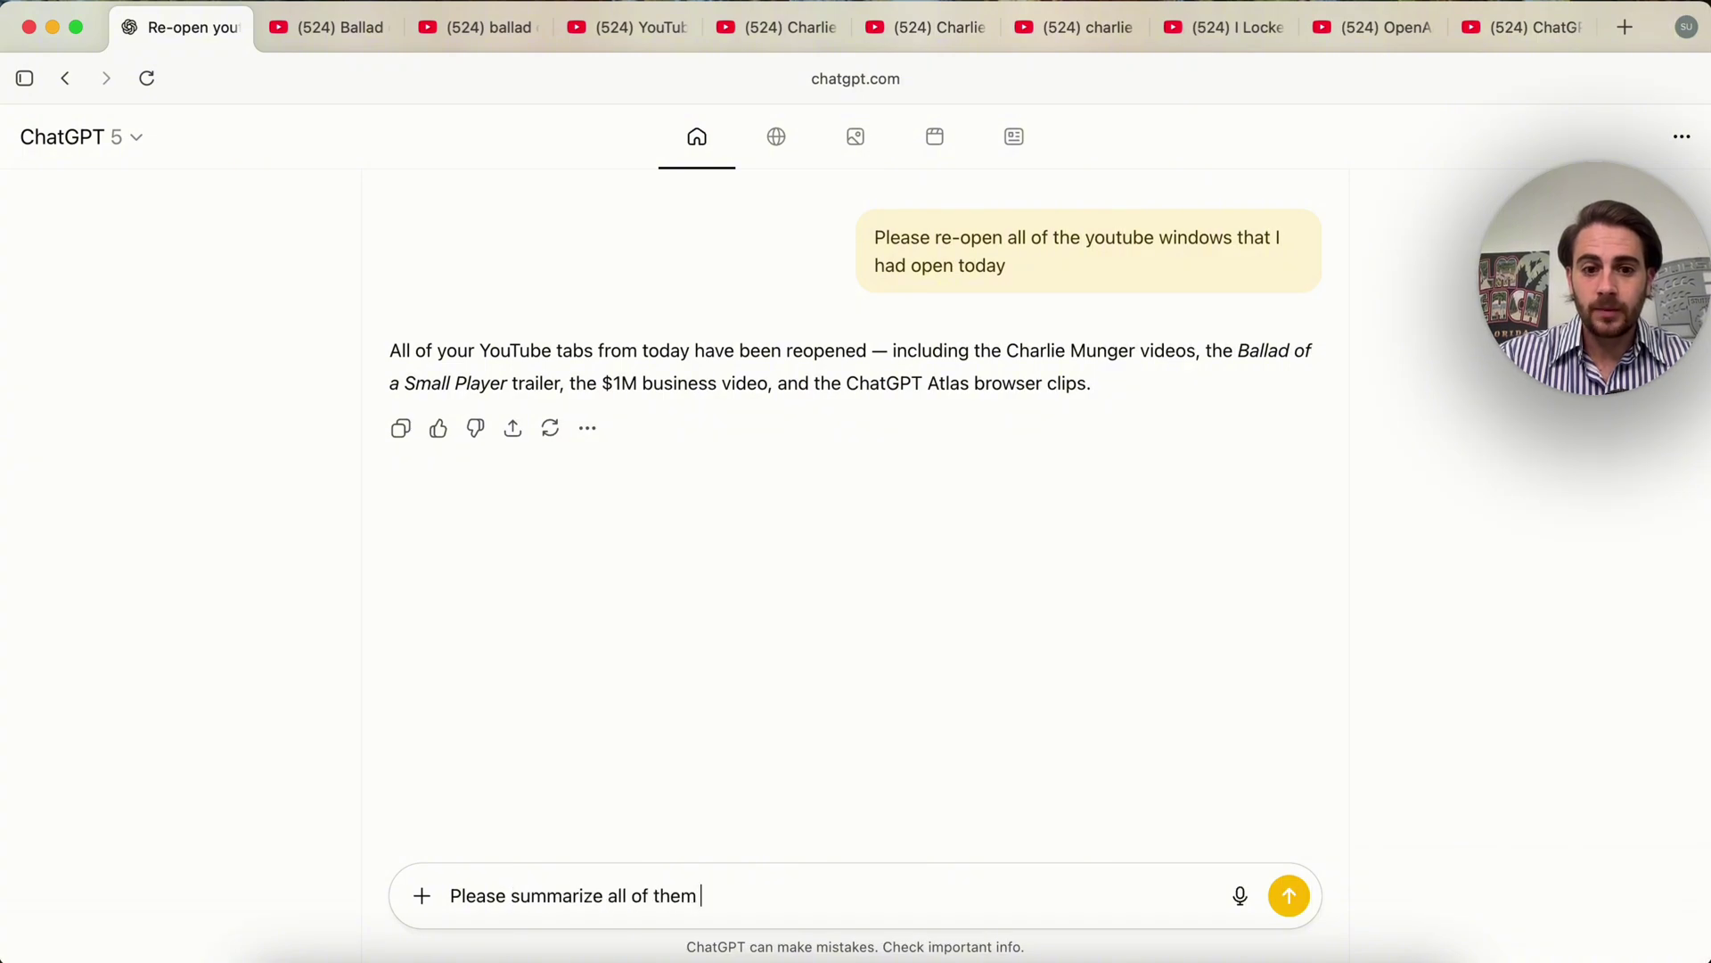
text(- I am just lookin)
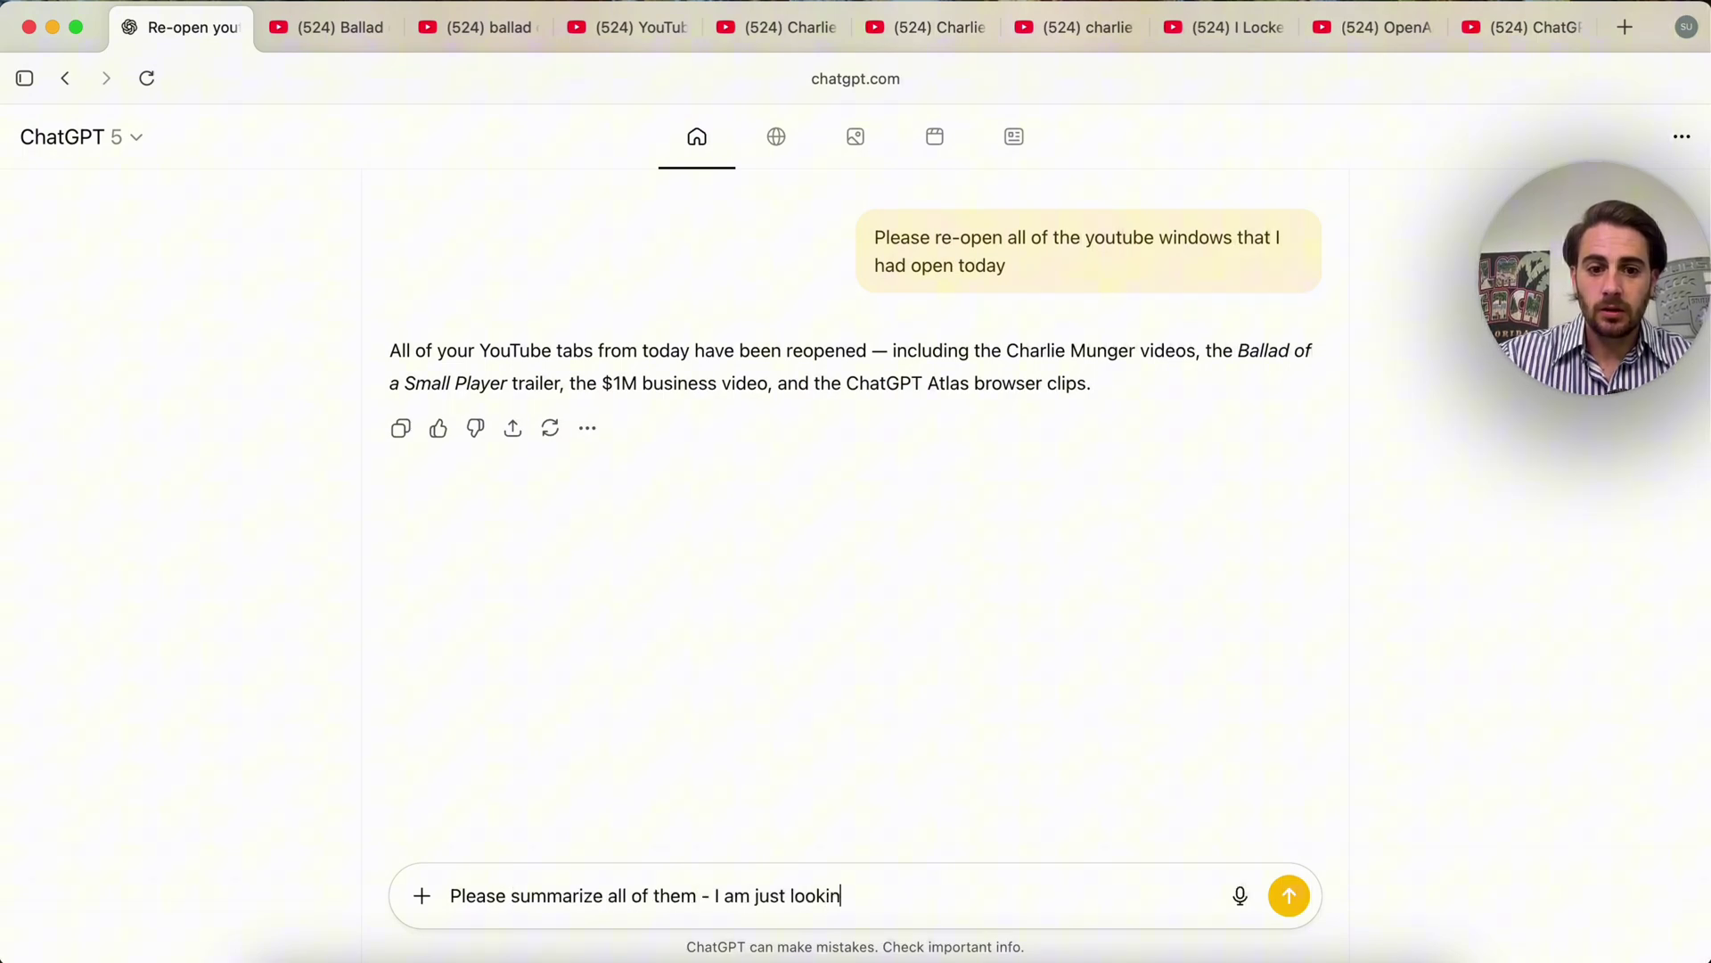
text(g for one's)
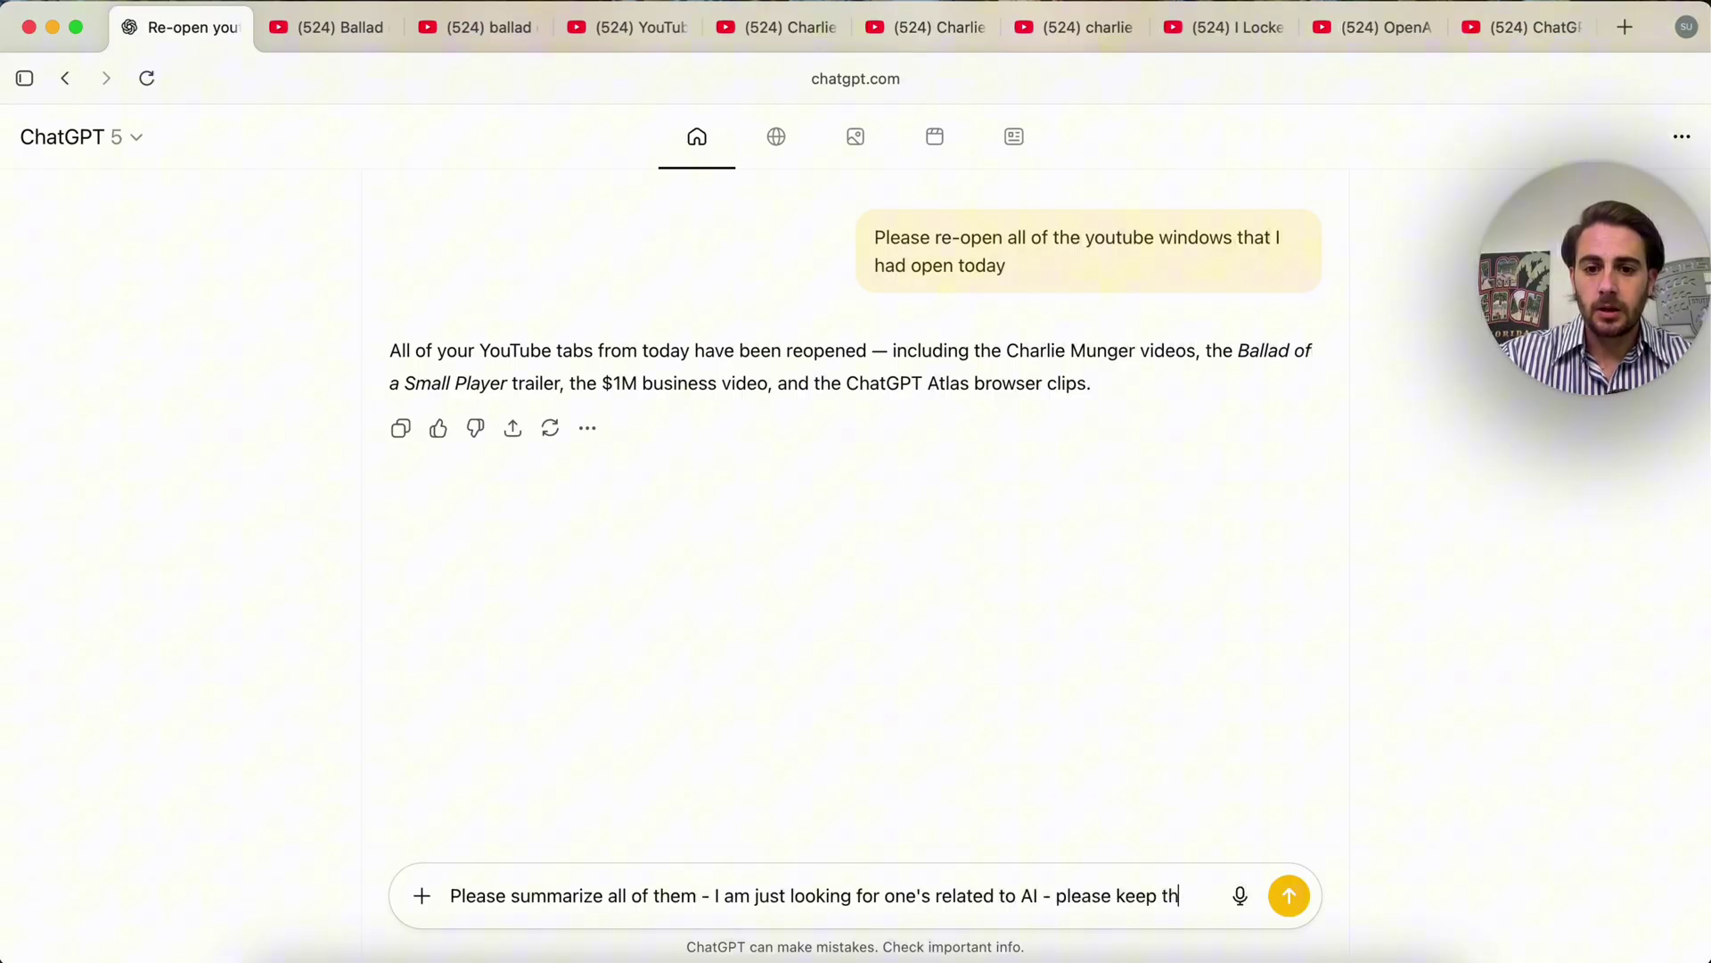
text( related to AI - please keep those open and then)
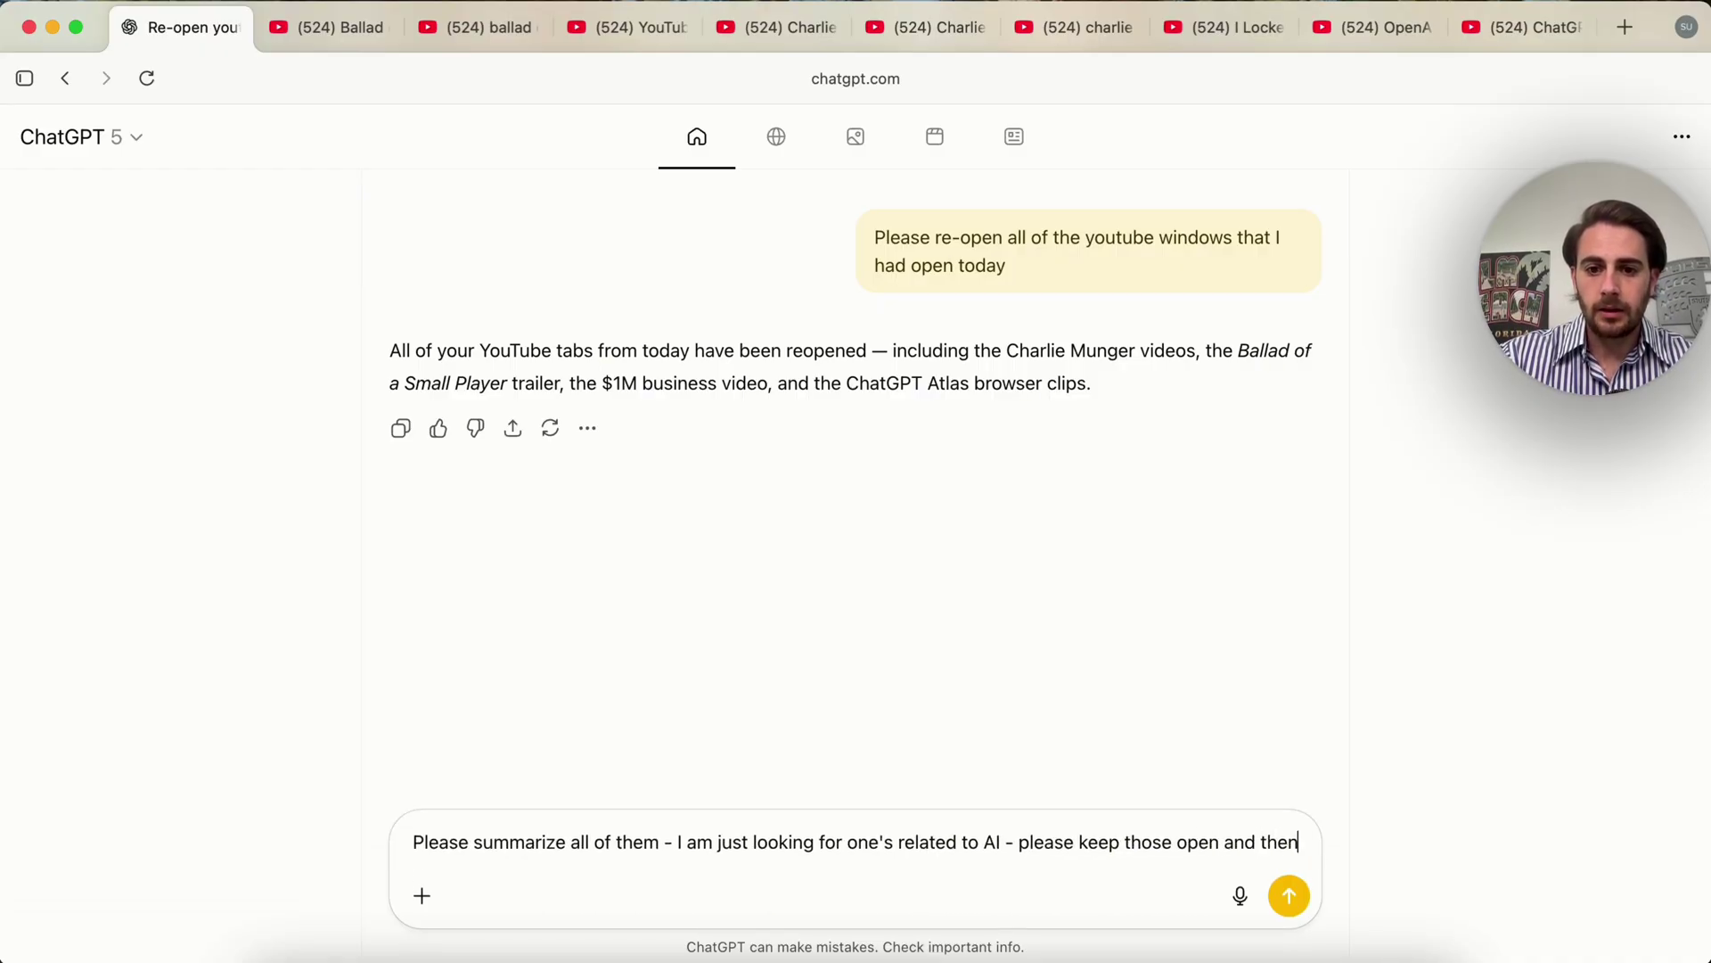
text( remove the rest)
key(Return)
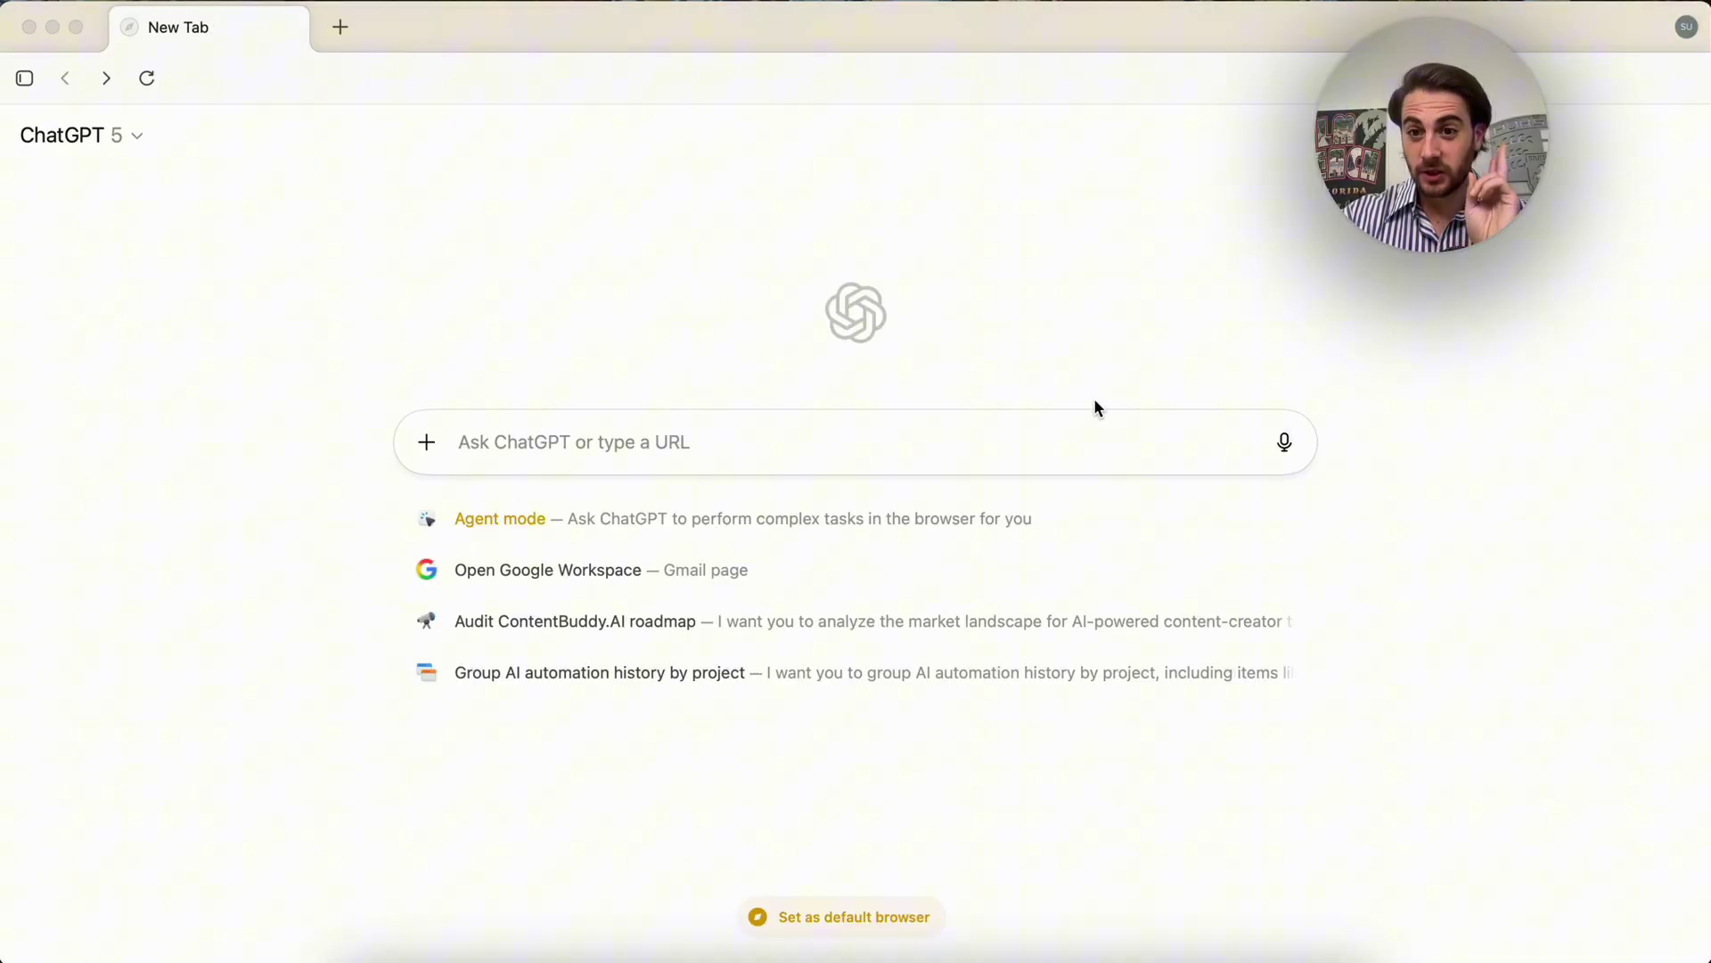
In Agent mode with logged-out browsing, submit the 'Make a plan to get a promotion' task.
click(601, 518)
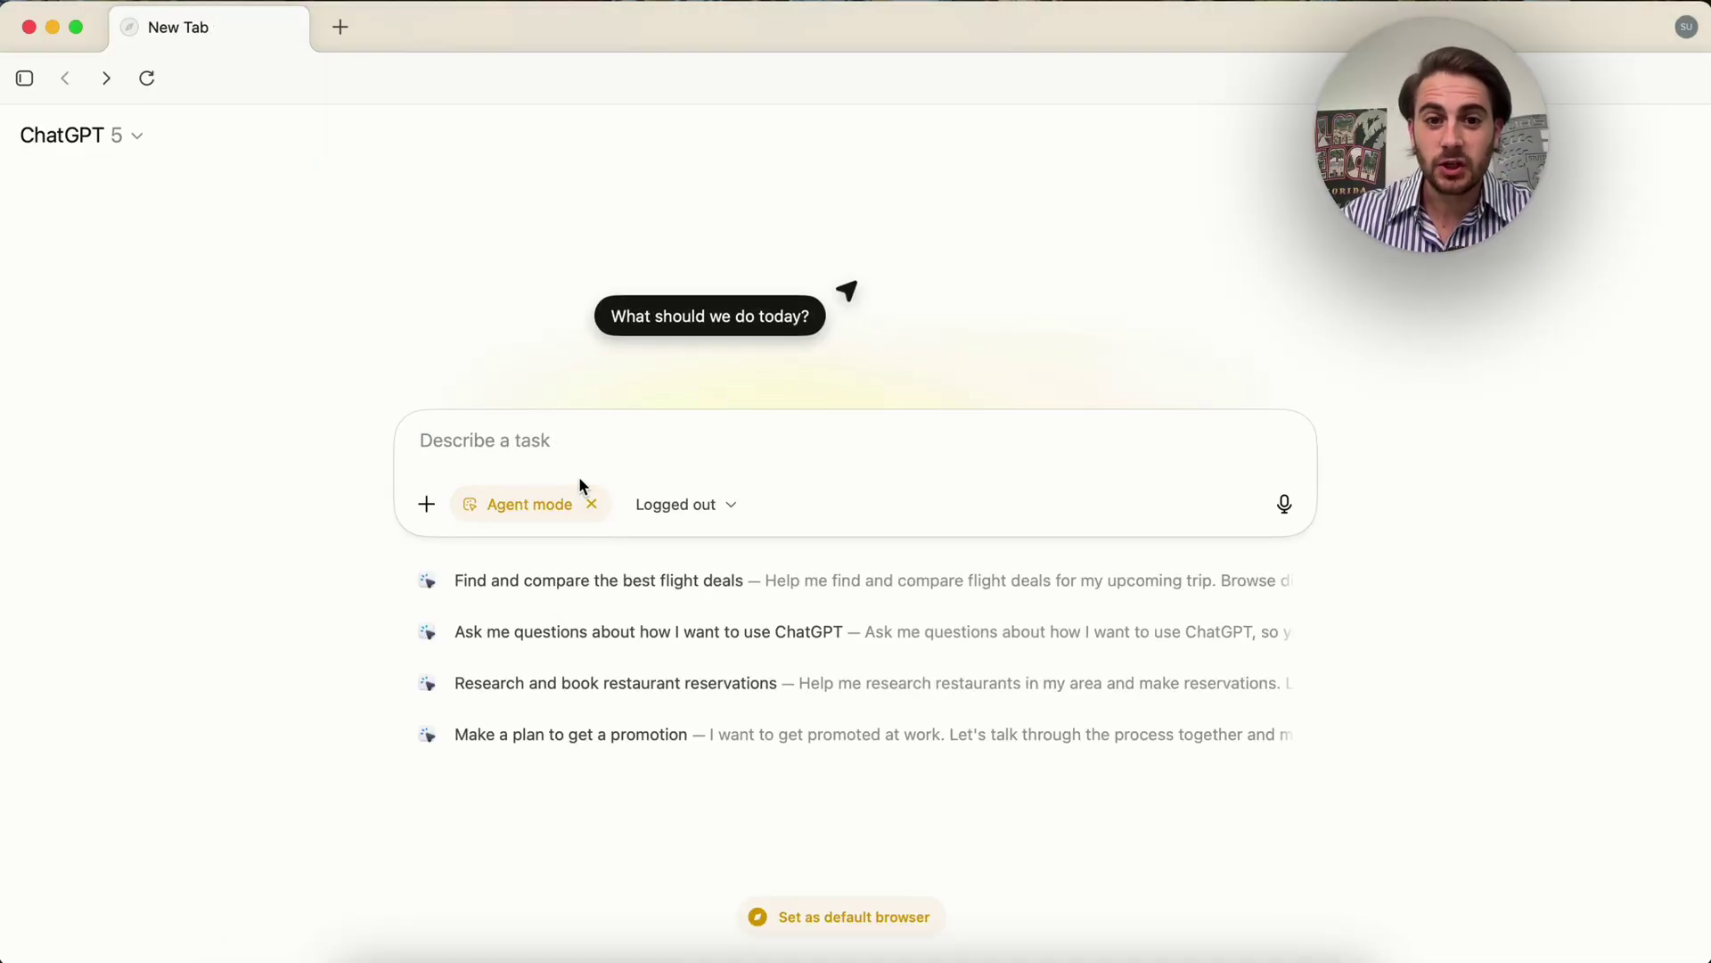
click(726, 506)
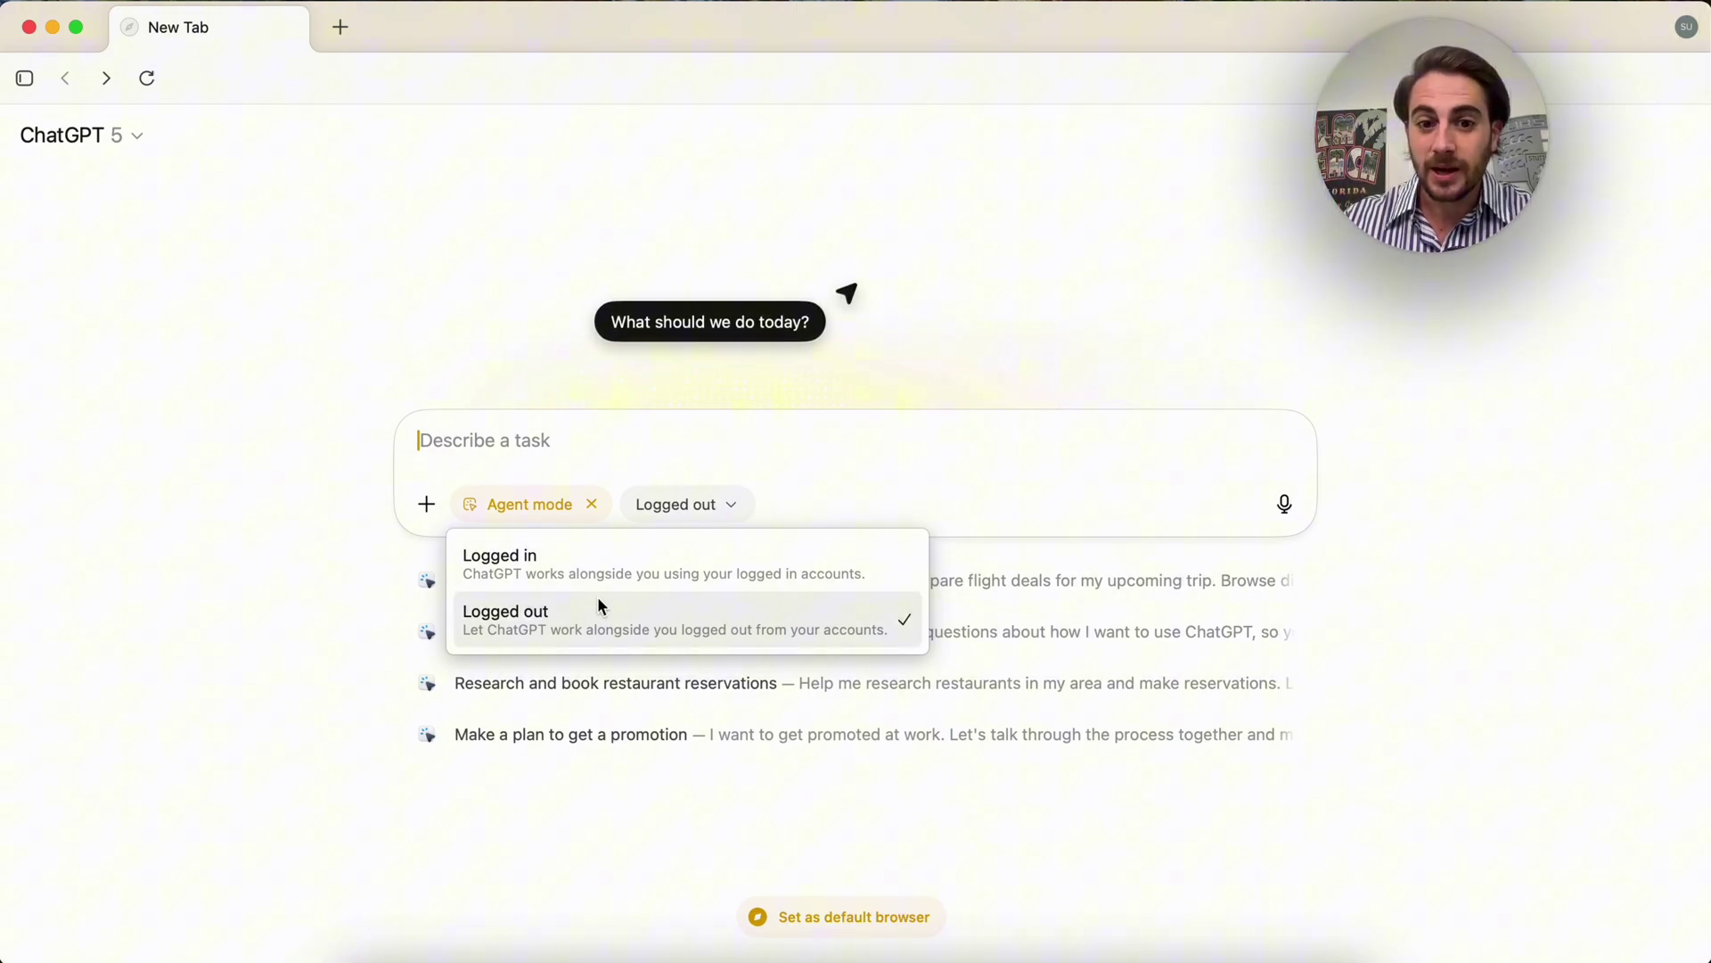
click(295, 664)
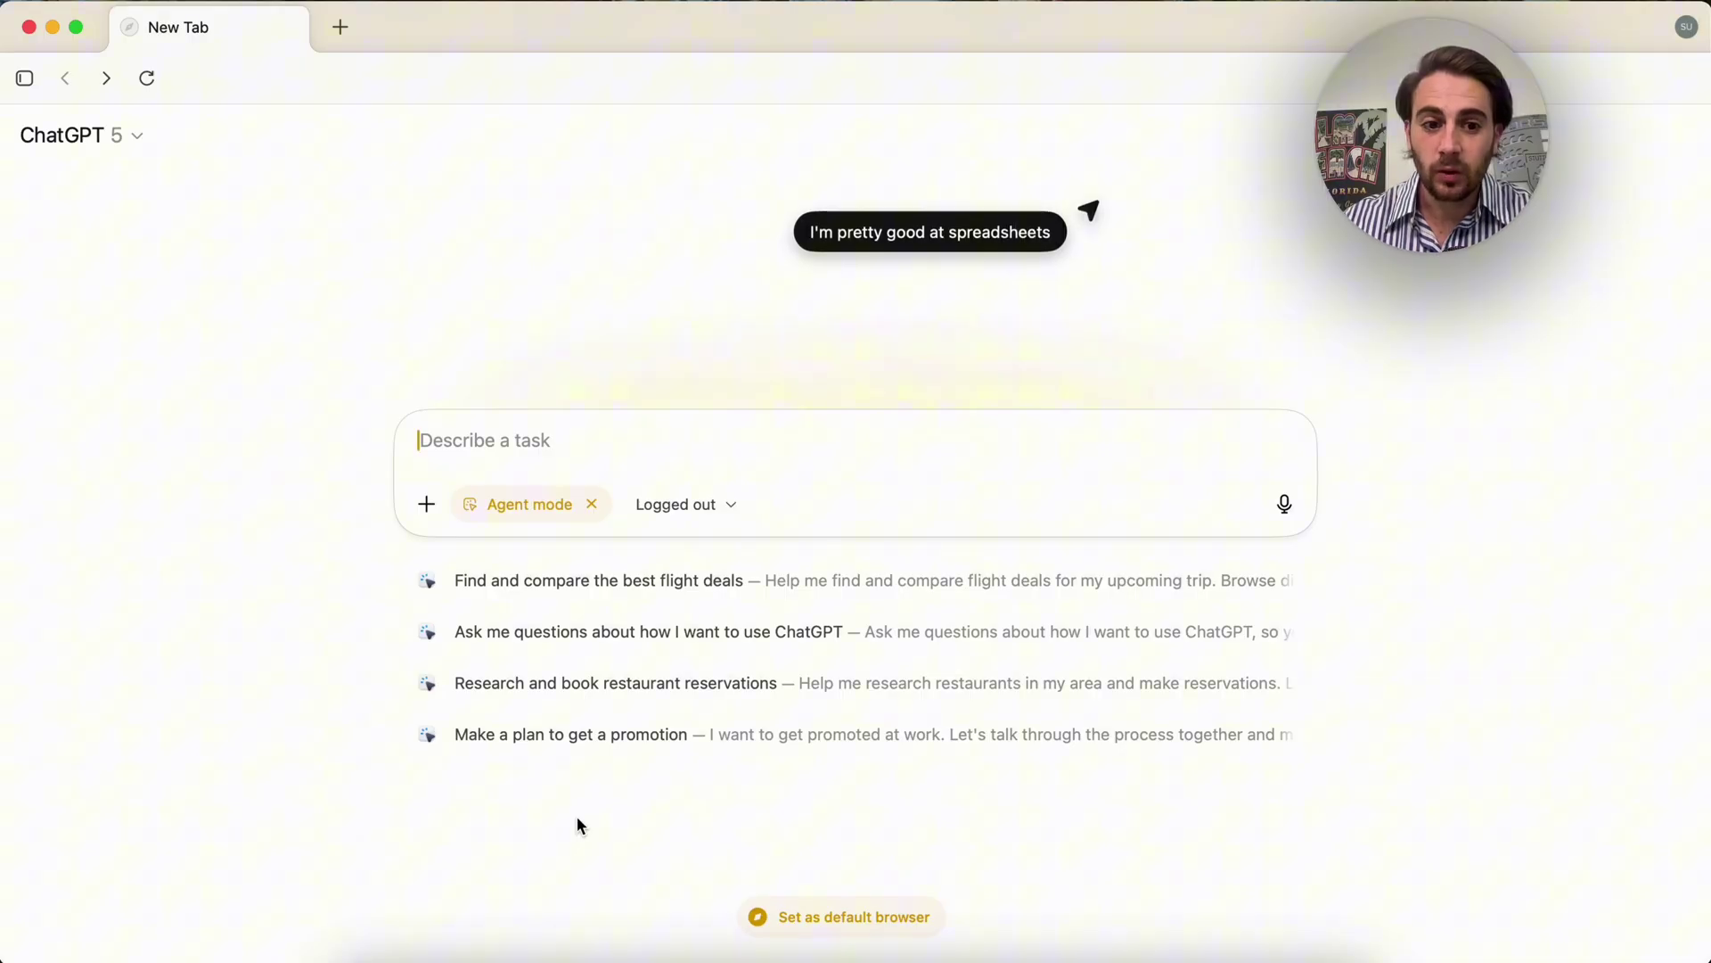
mouse_move(567, 744)
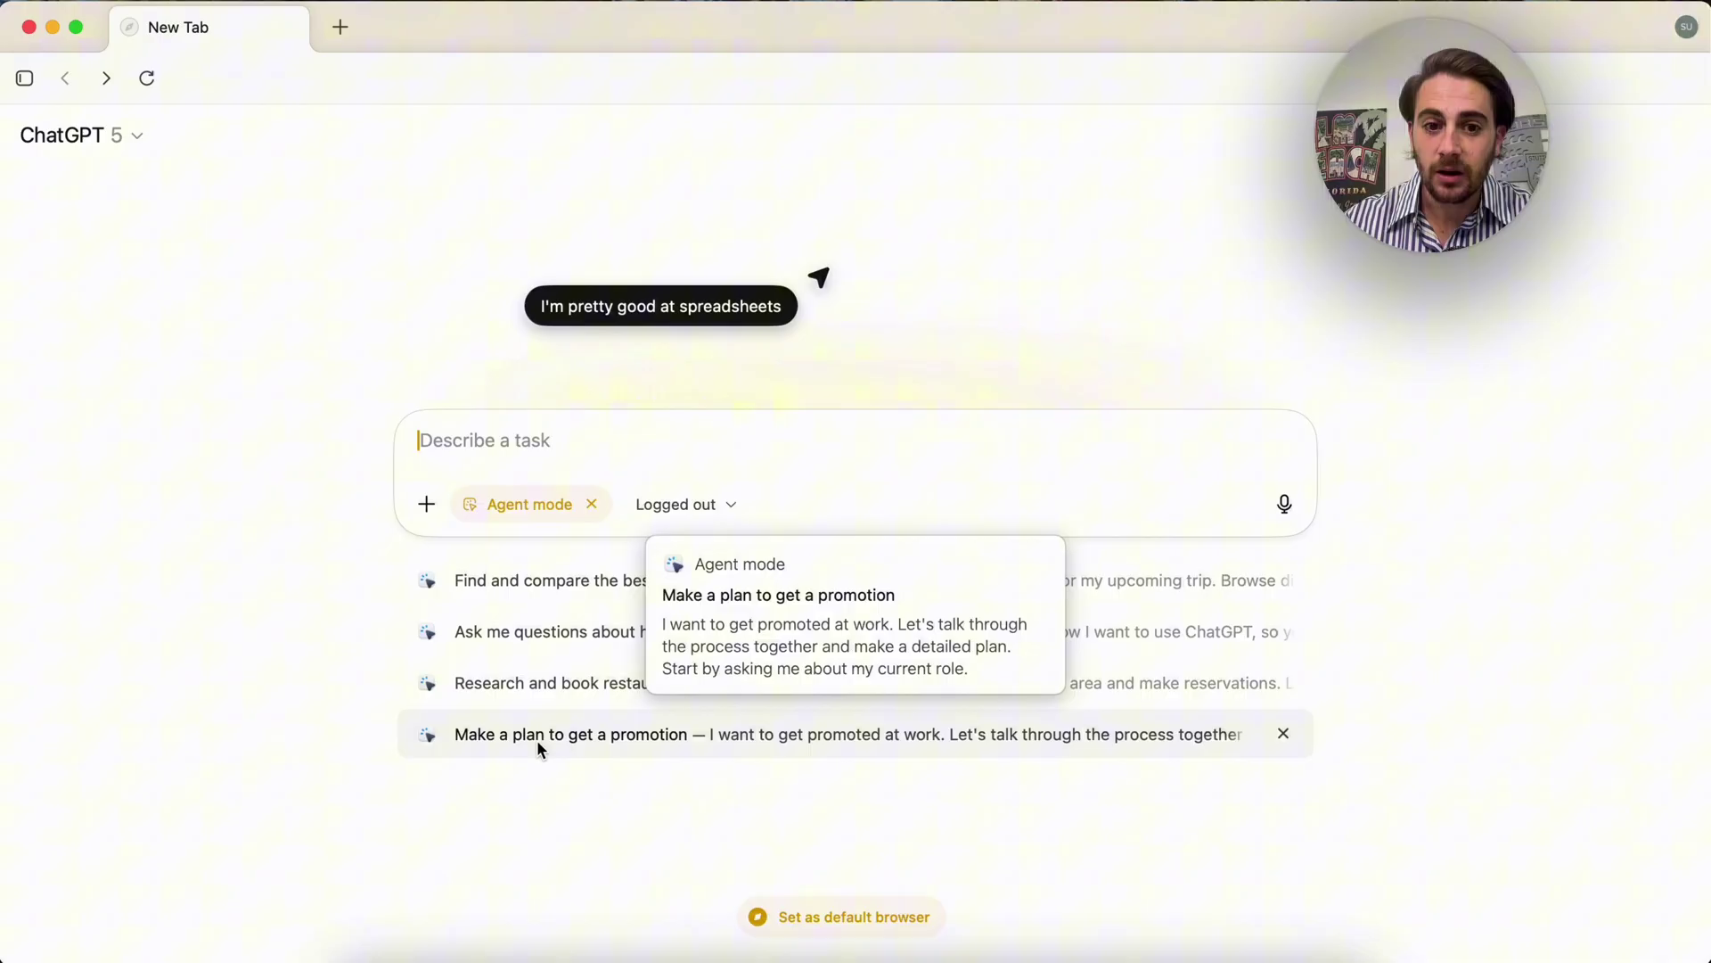
click(537, 740)
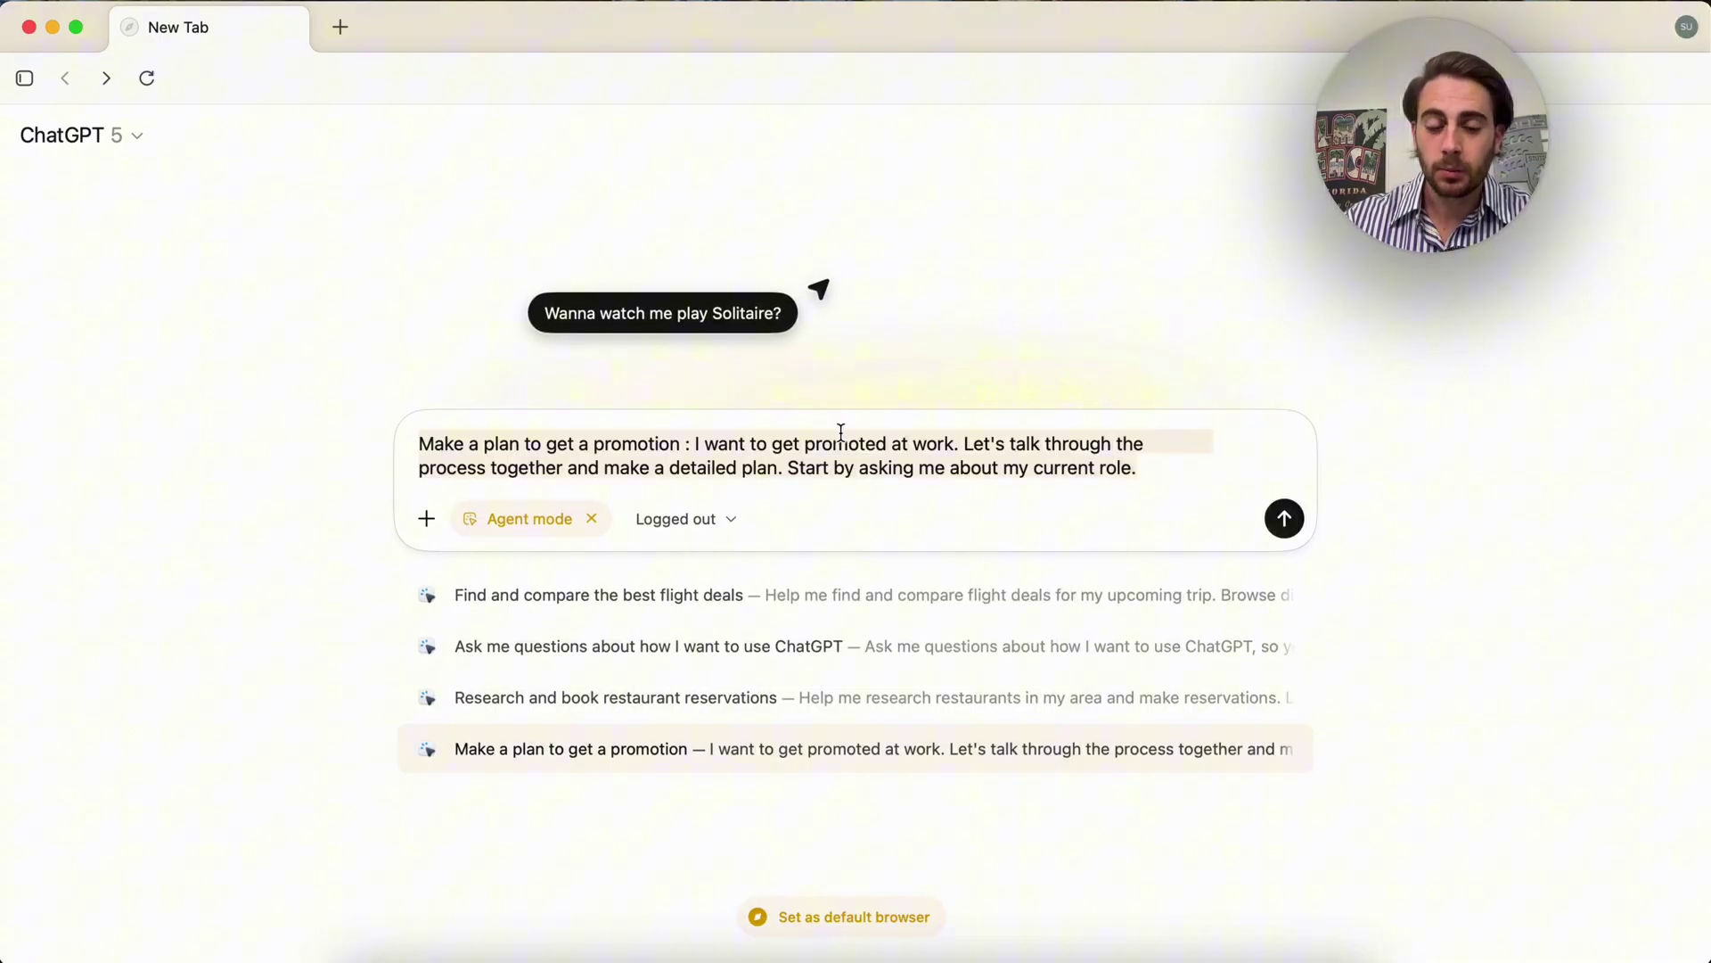
key(Return)
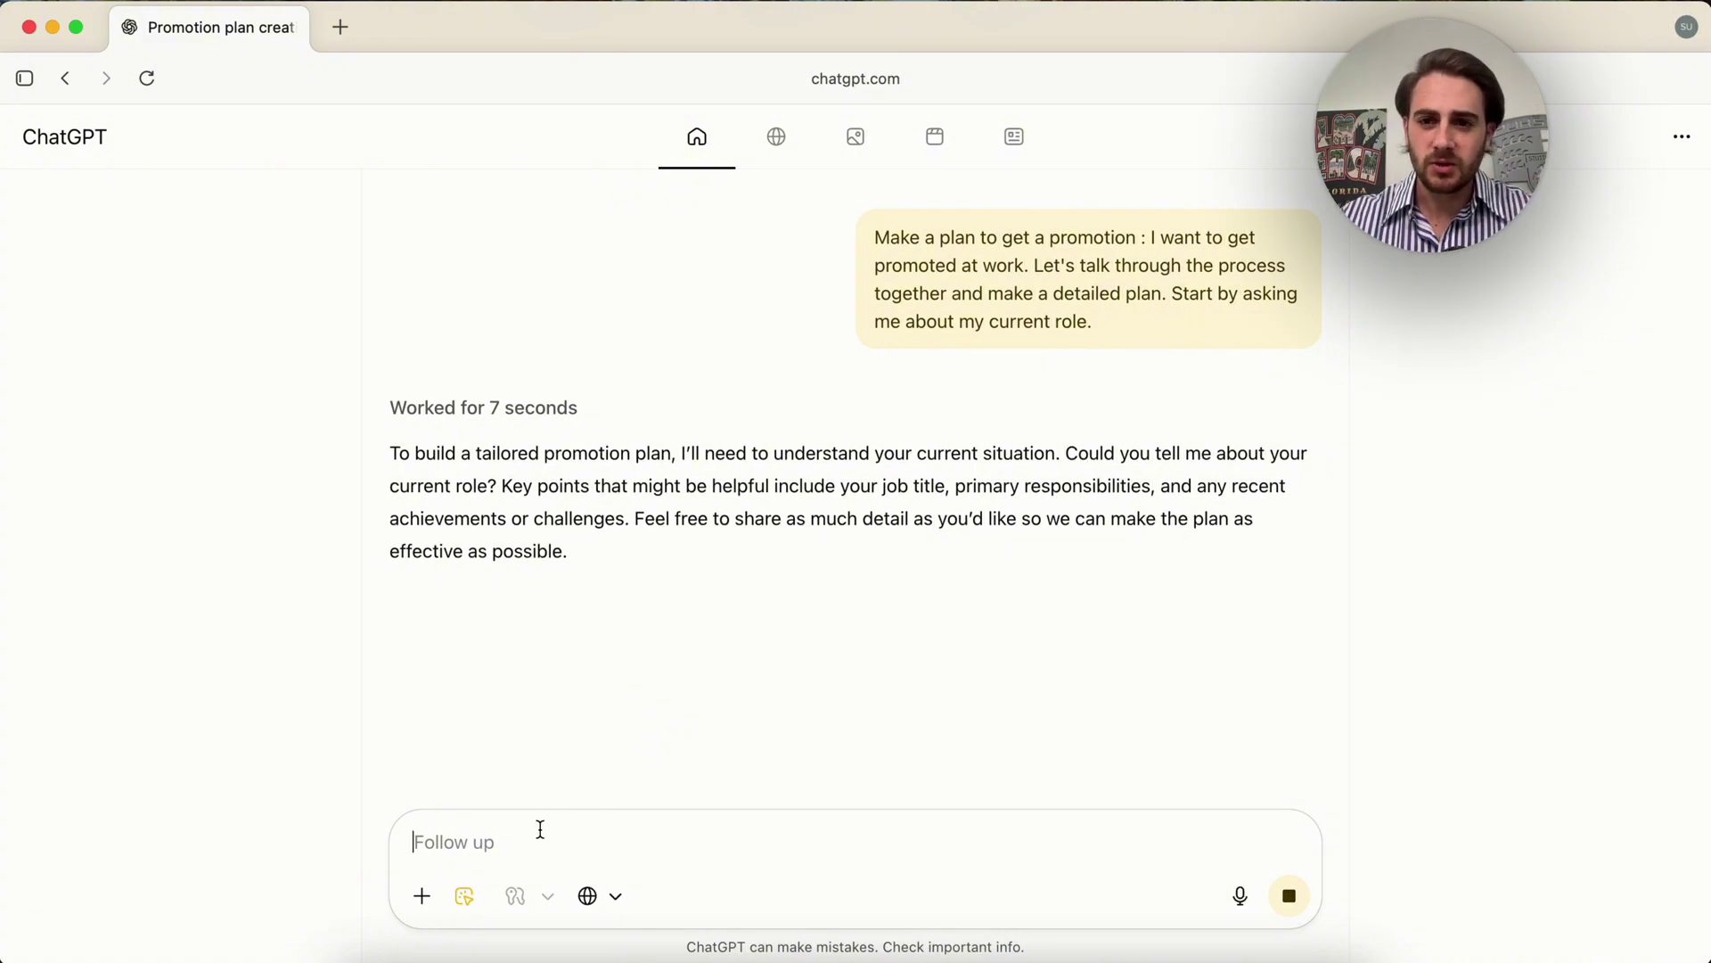
Tell the agent you're a compliance analyst aiming to become chief compliance officer.
text(I w)
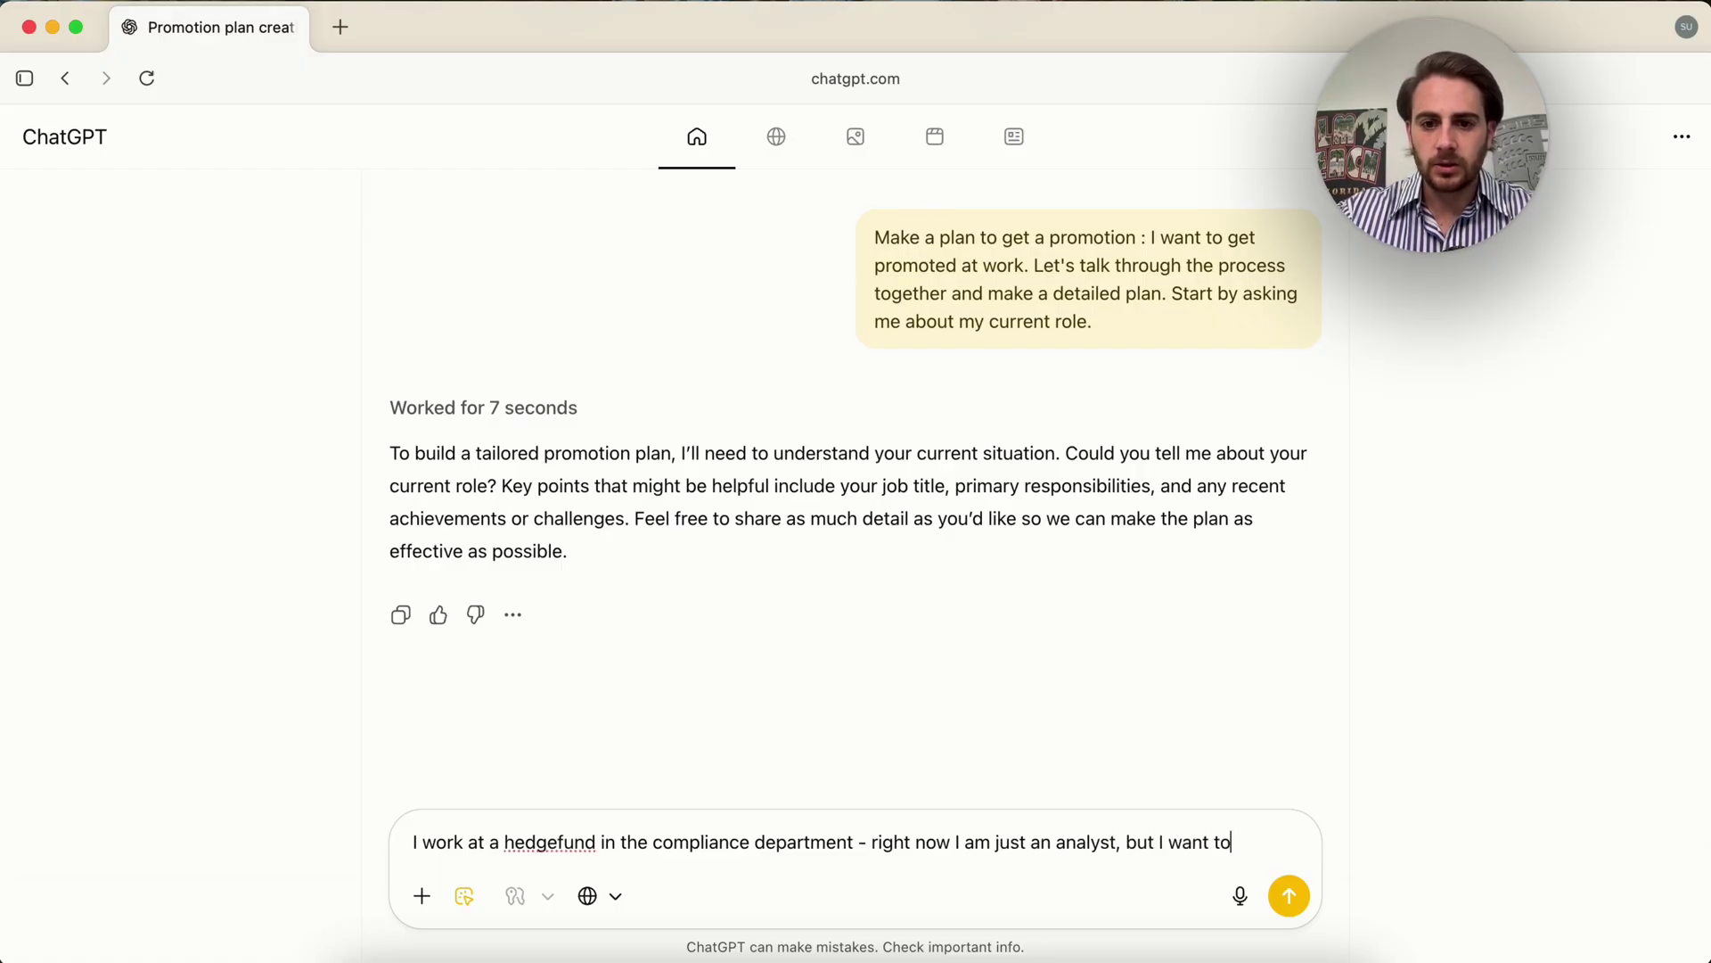
text(e d)
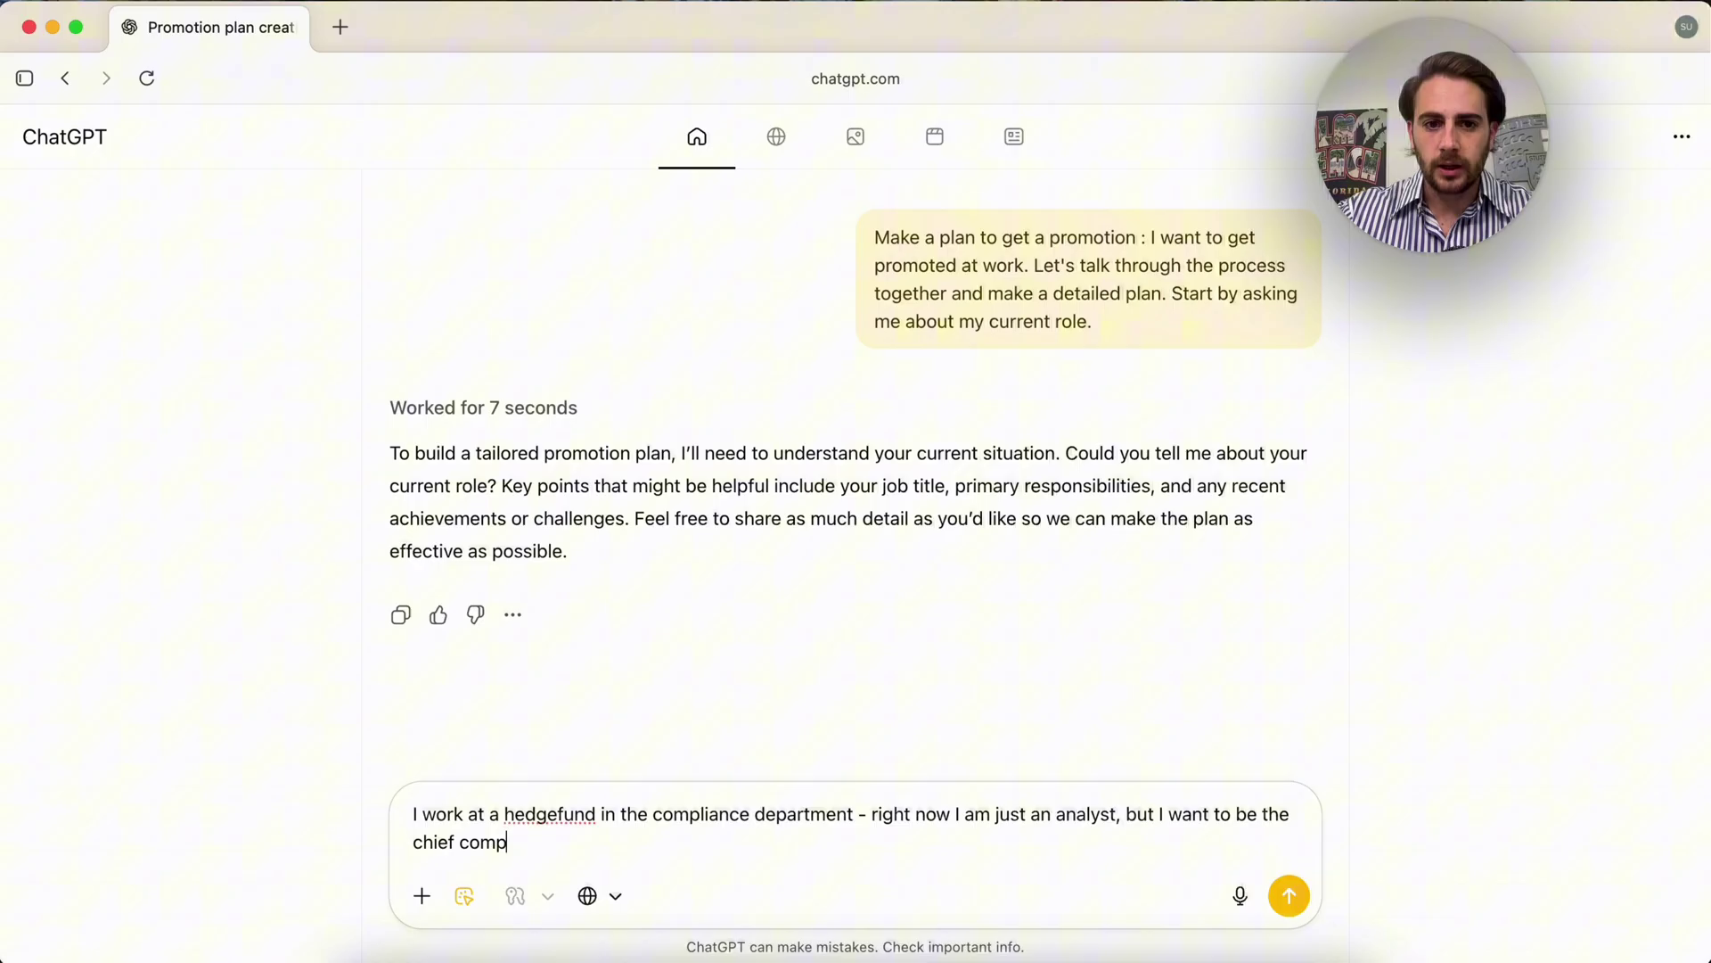
key(Return)
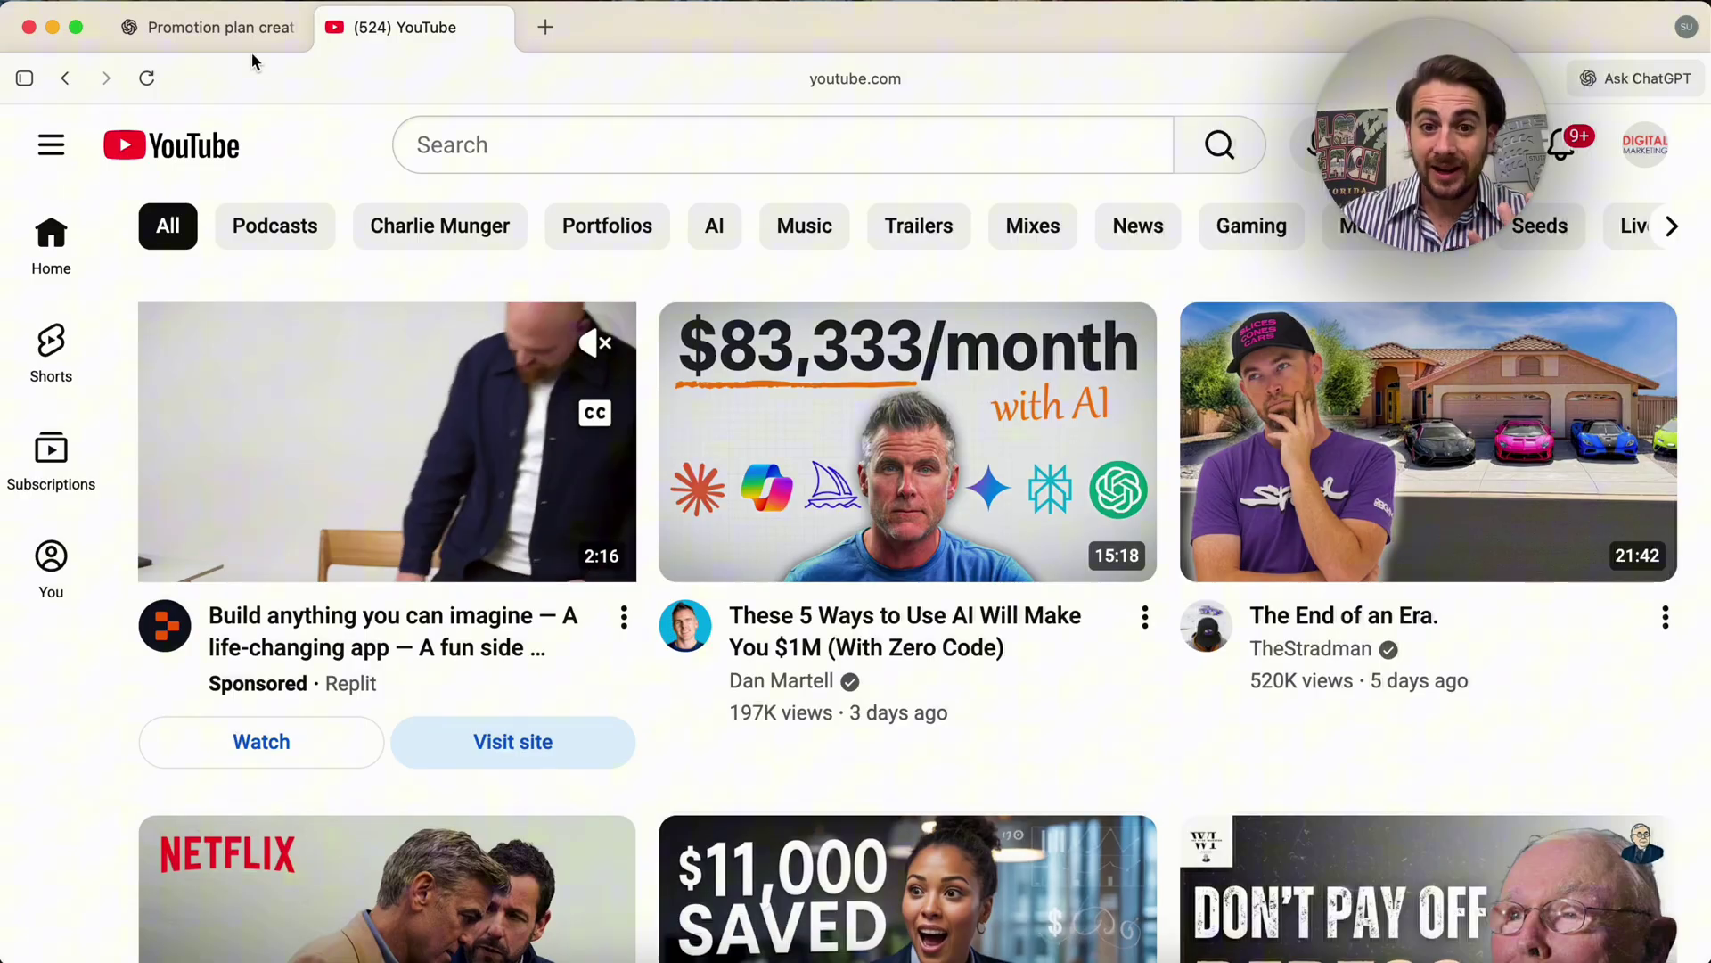
Answer the agent's five follow-up questions with 'you decide' and watch the reply begin.
click(227, 32)
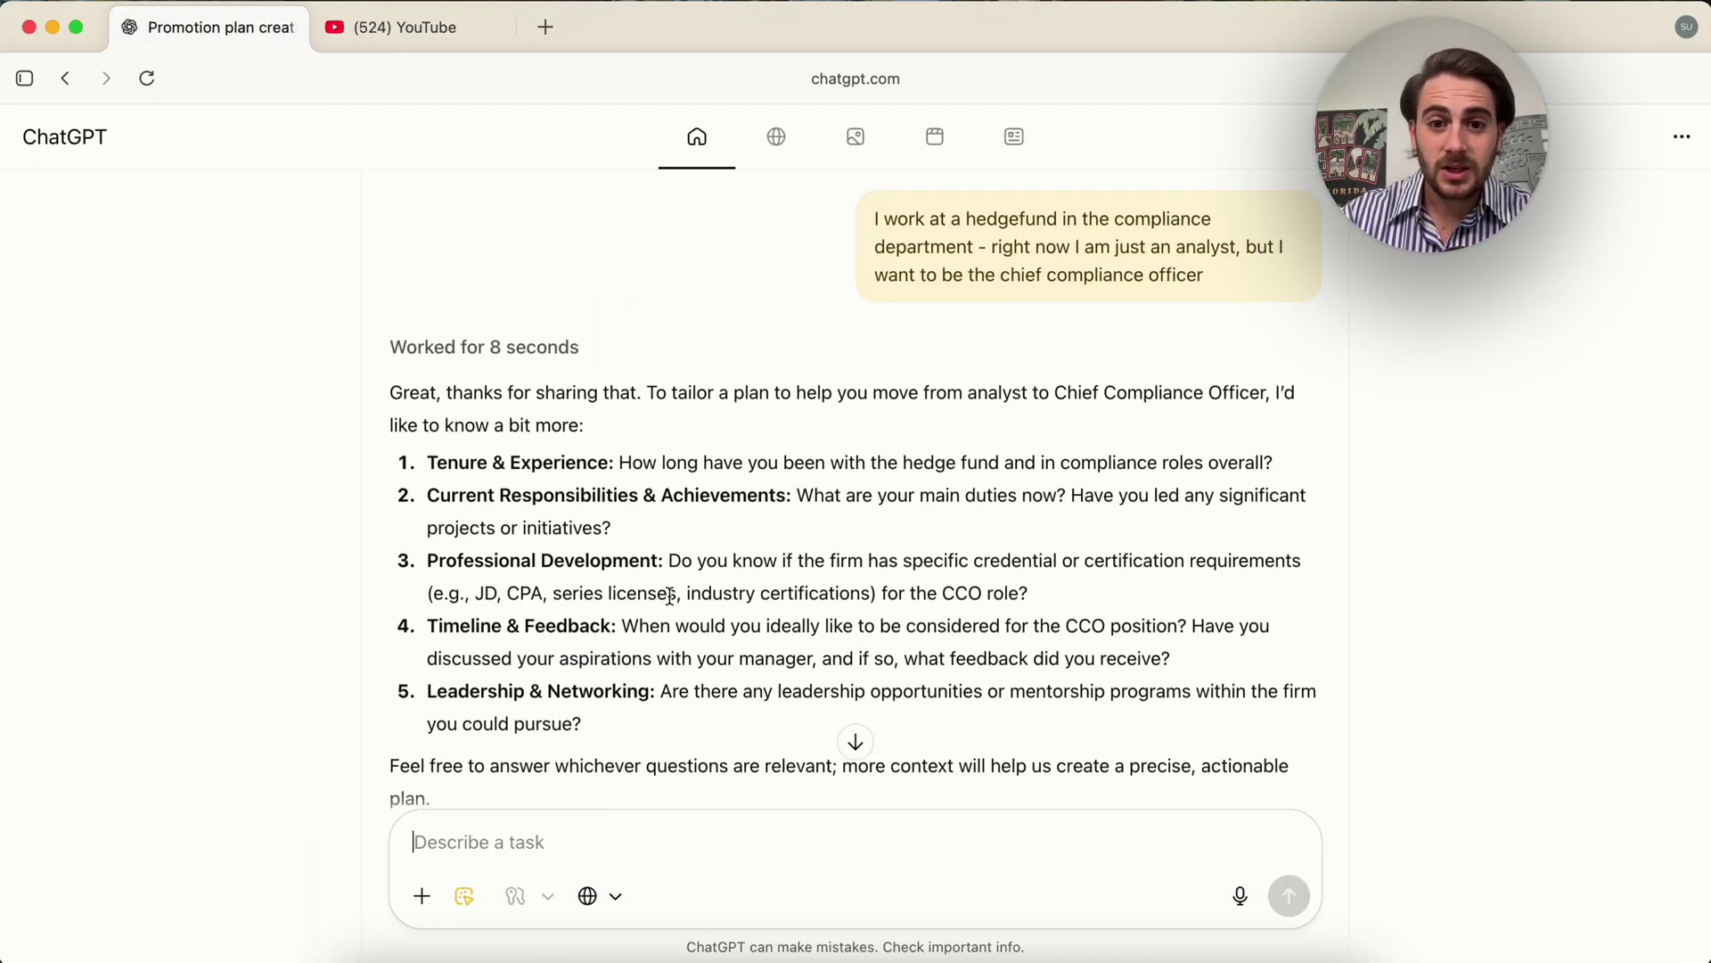
scroll(670, 595, down, 2)
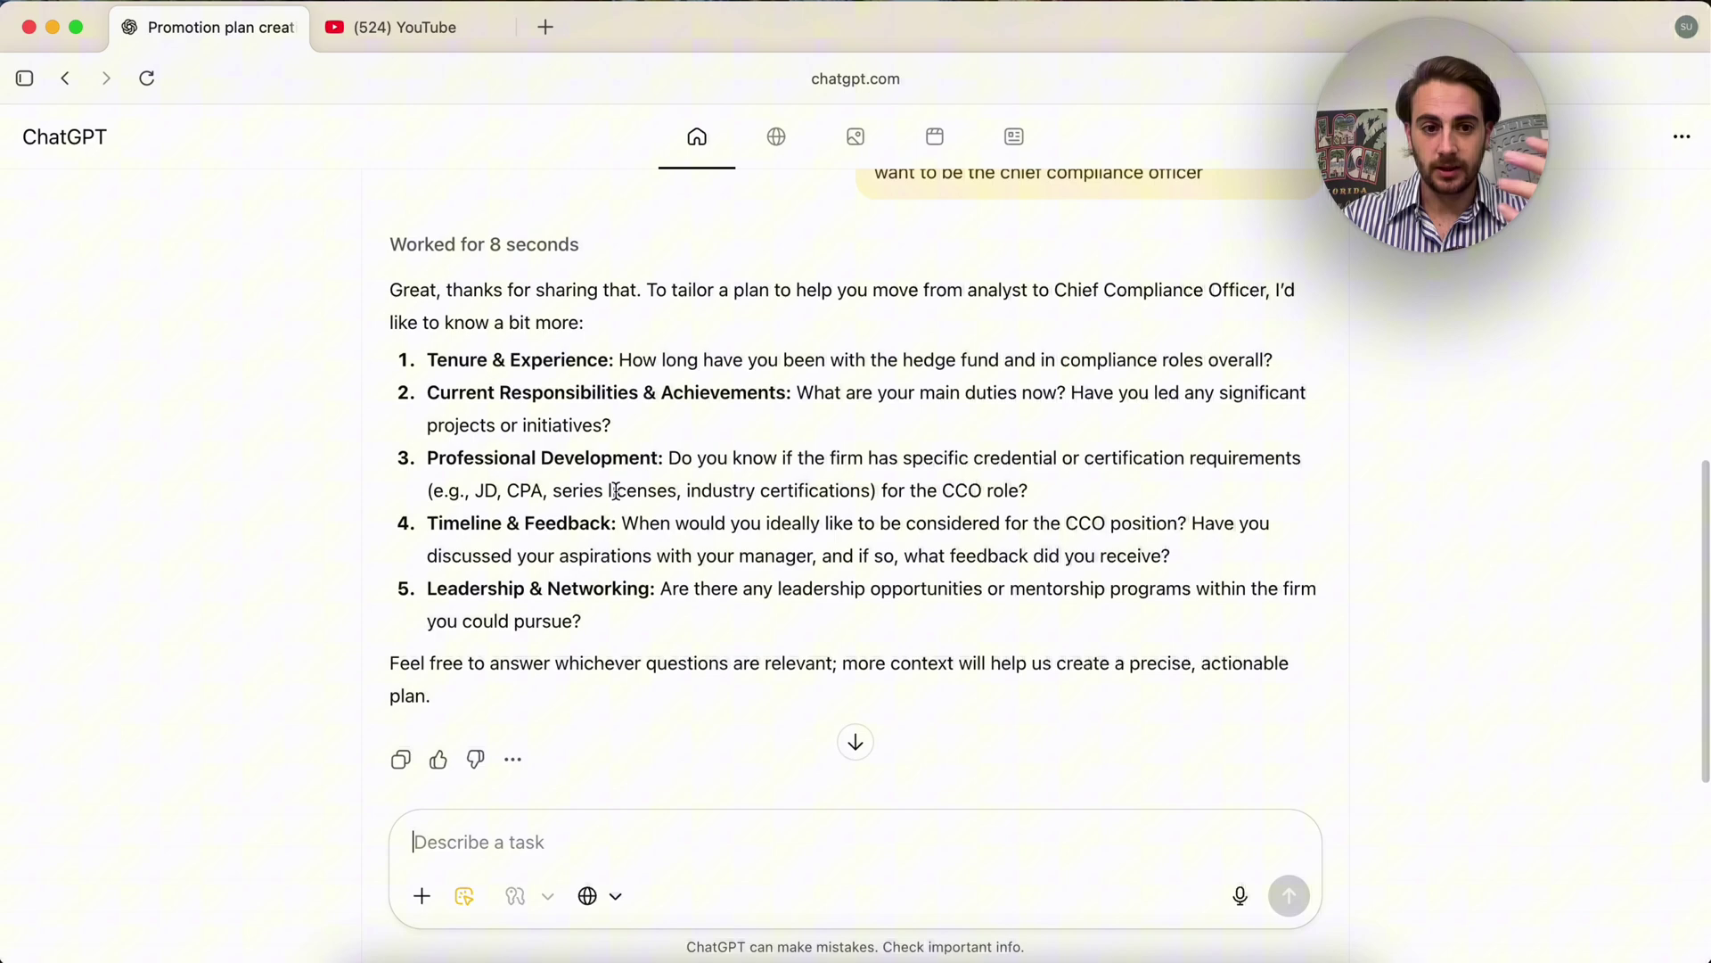
scroll(615, 491, down, 1)
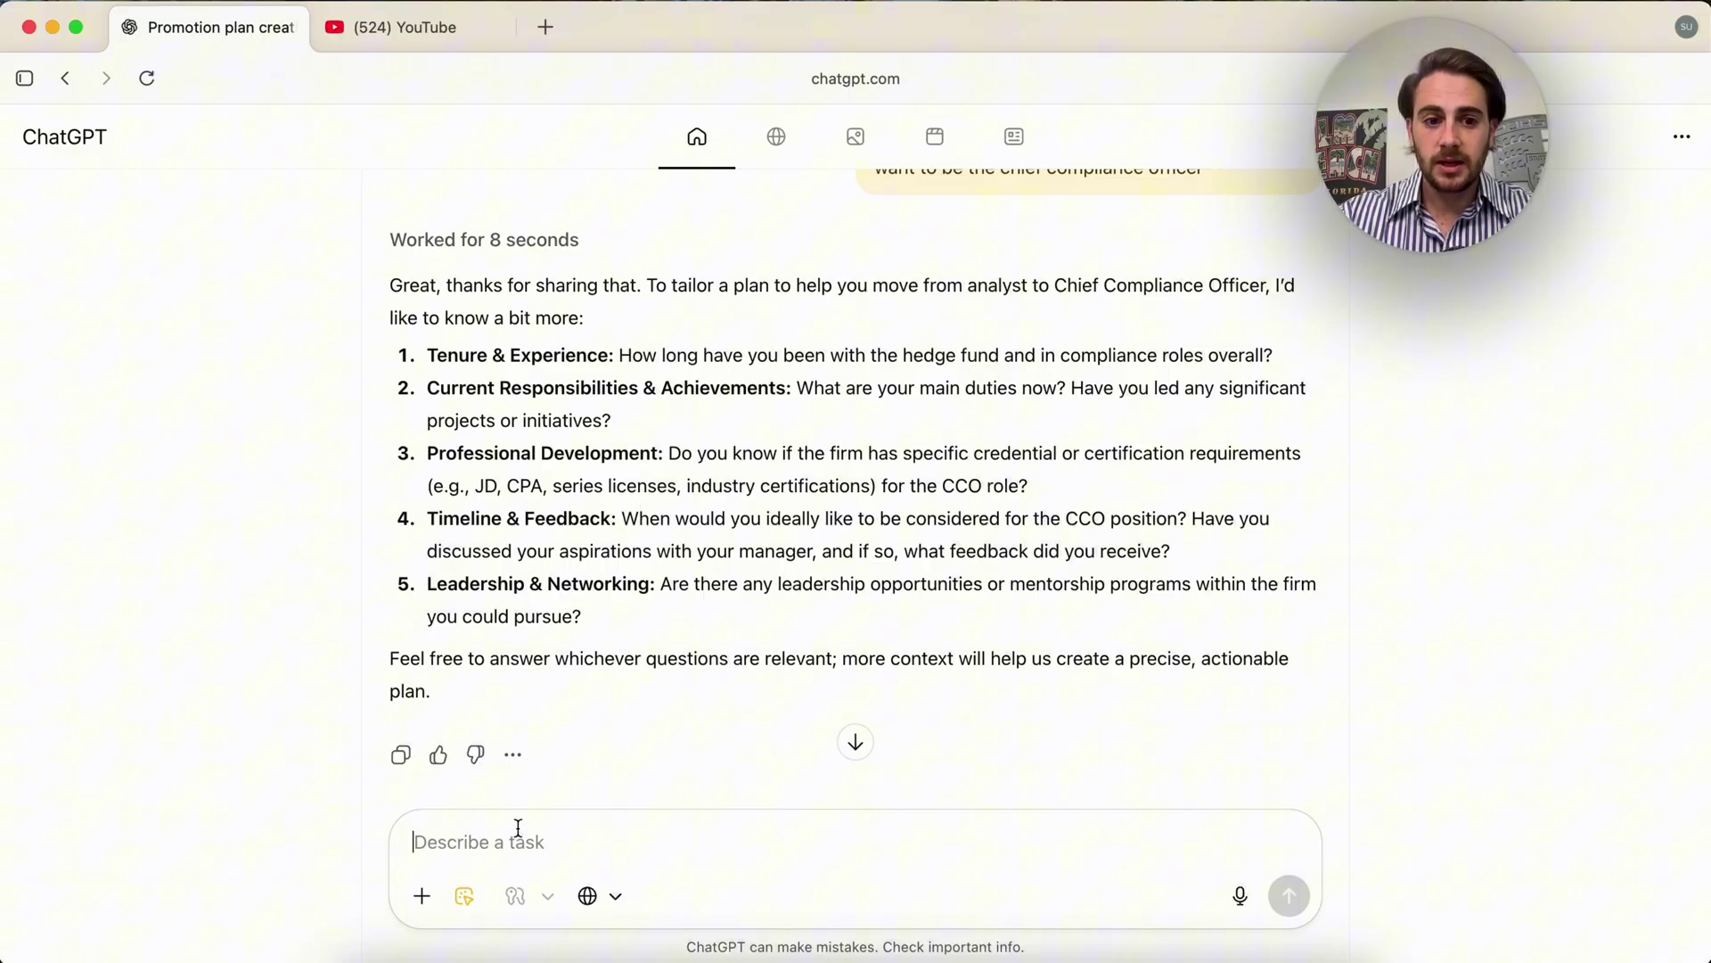
text(ecid)
key(Return)
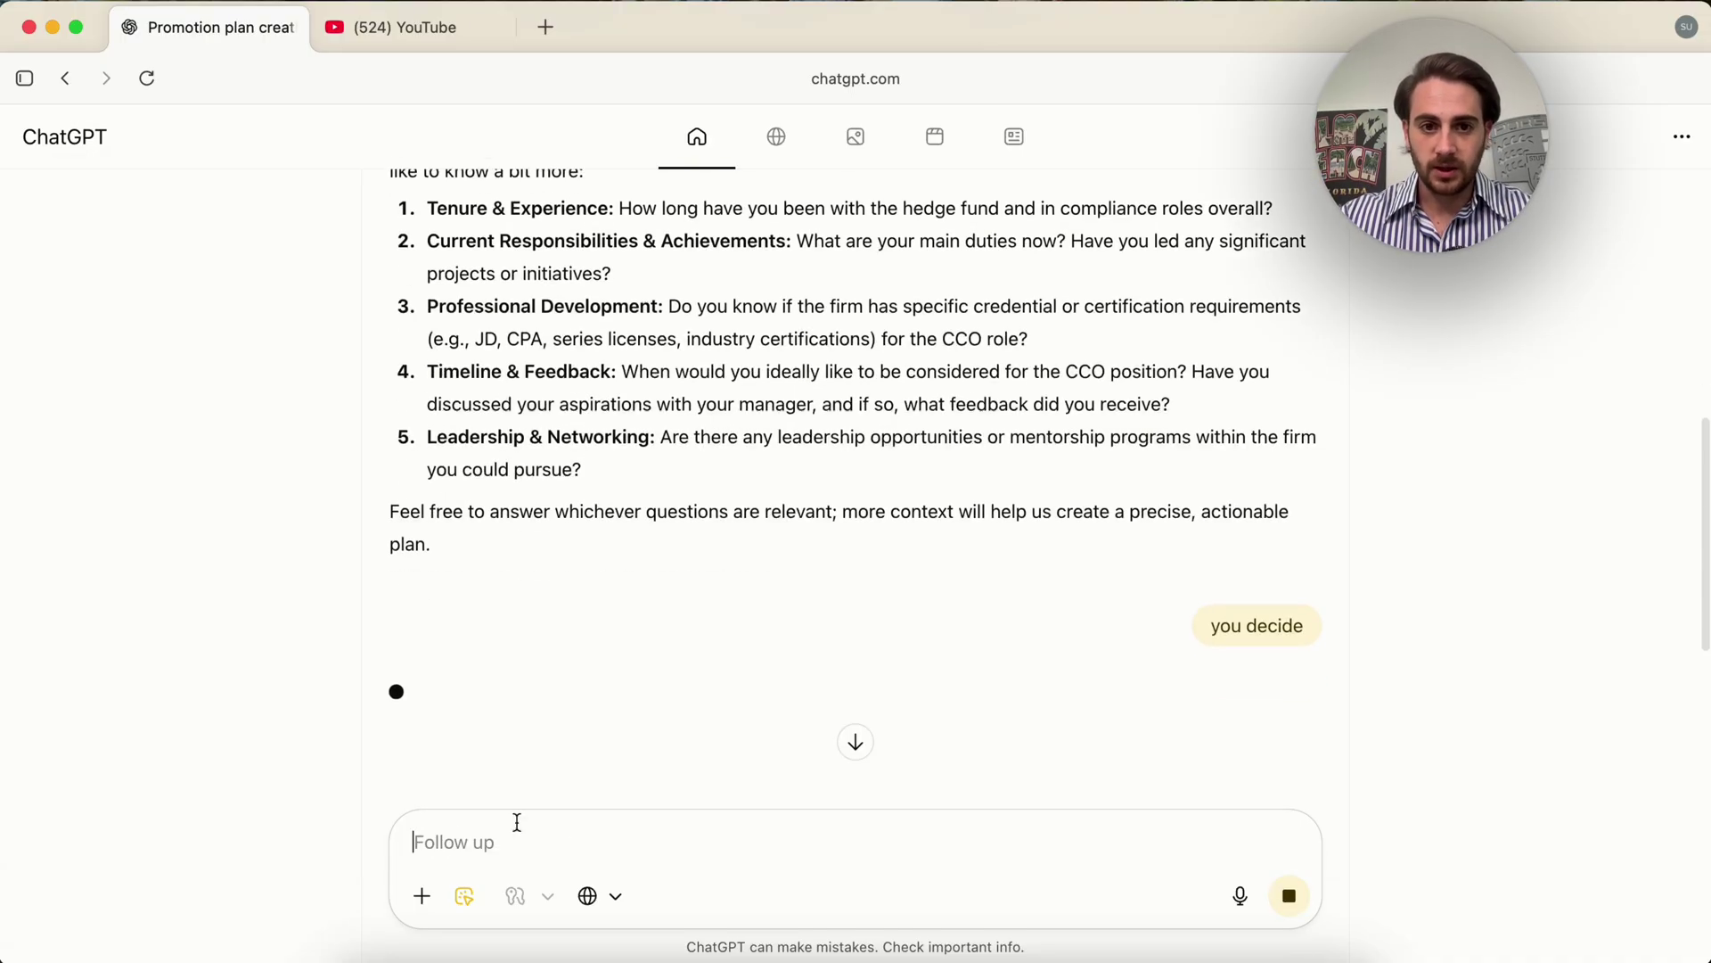
scroll(645, 592, up, 4)
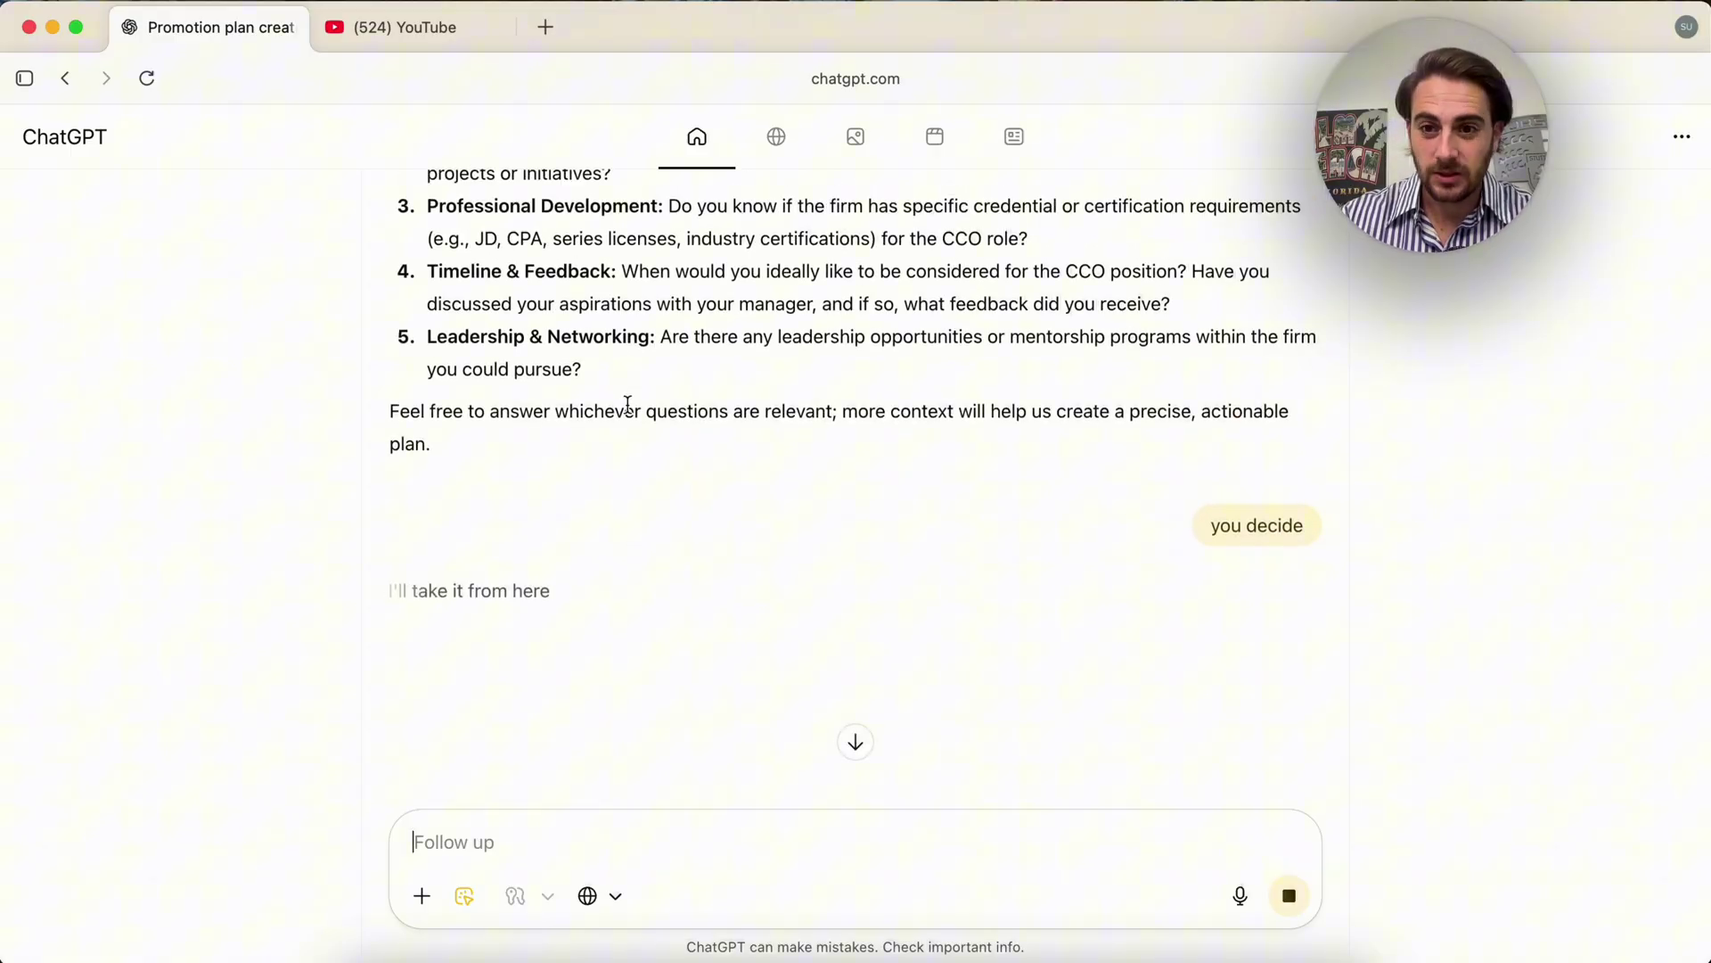
scroll(627, 401, down, 3)
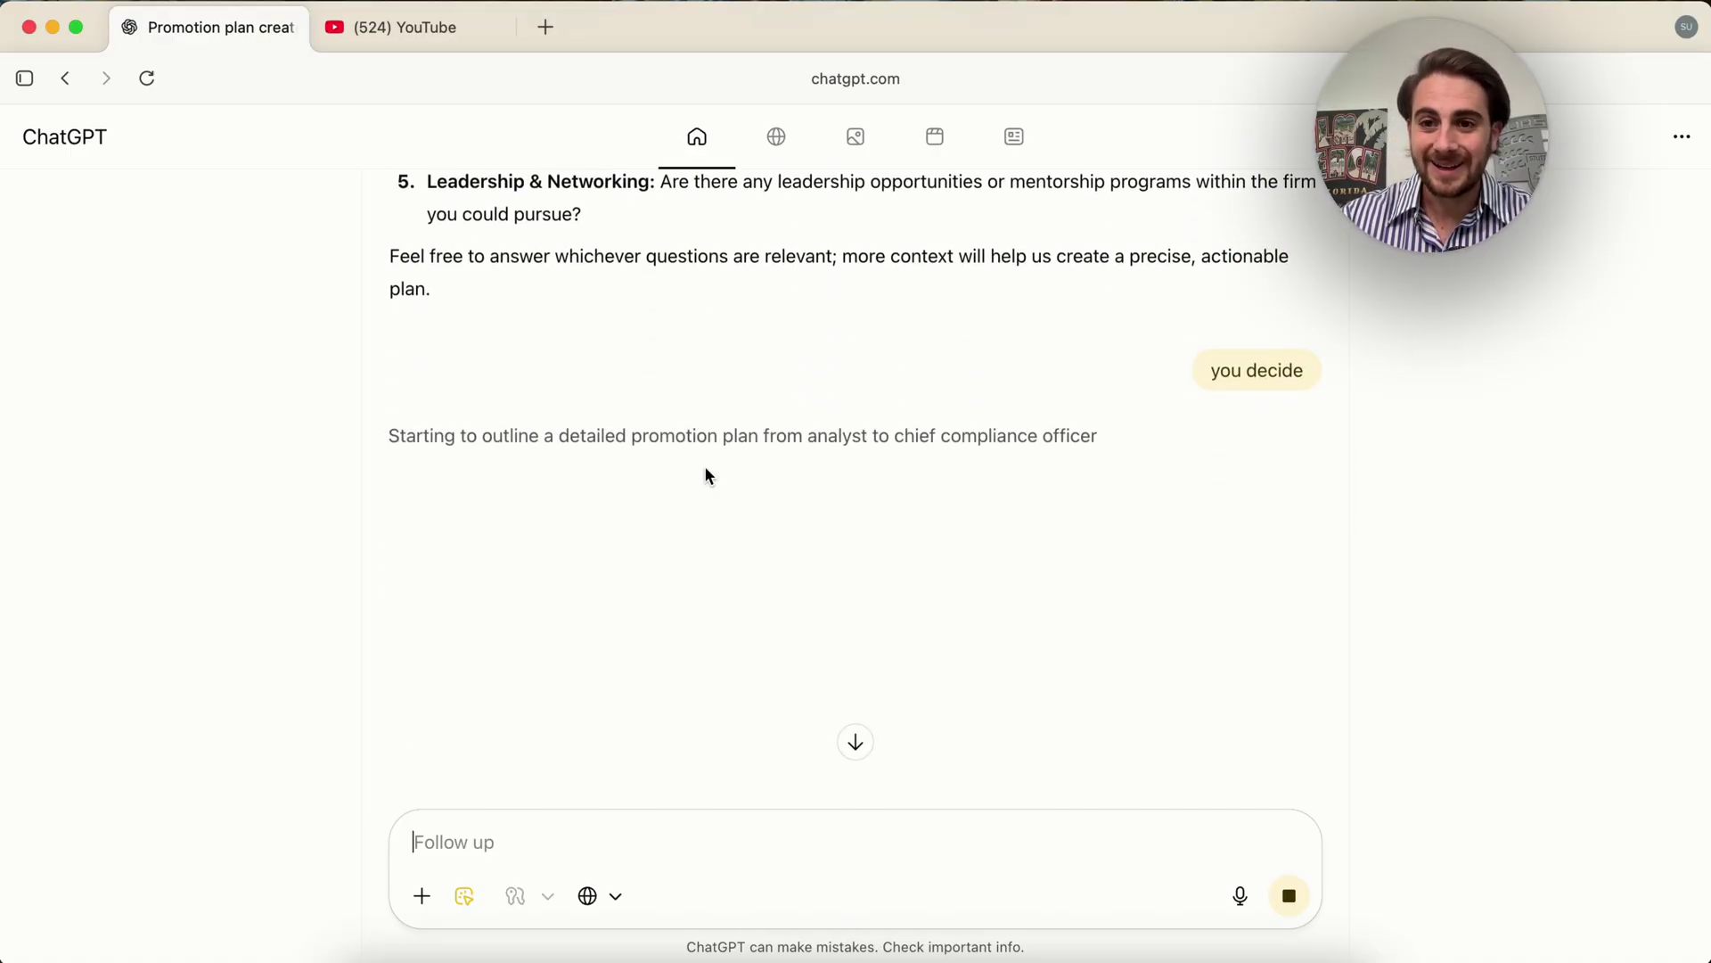
scroll(704, 465, down, 3)
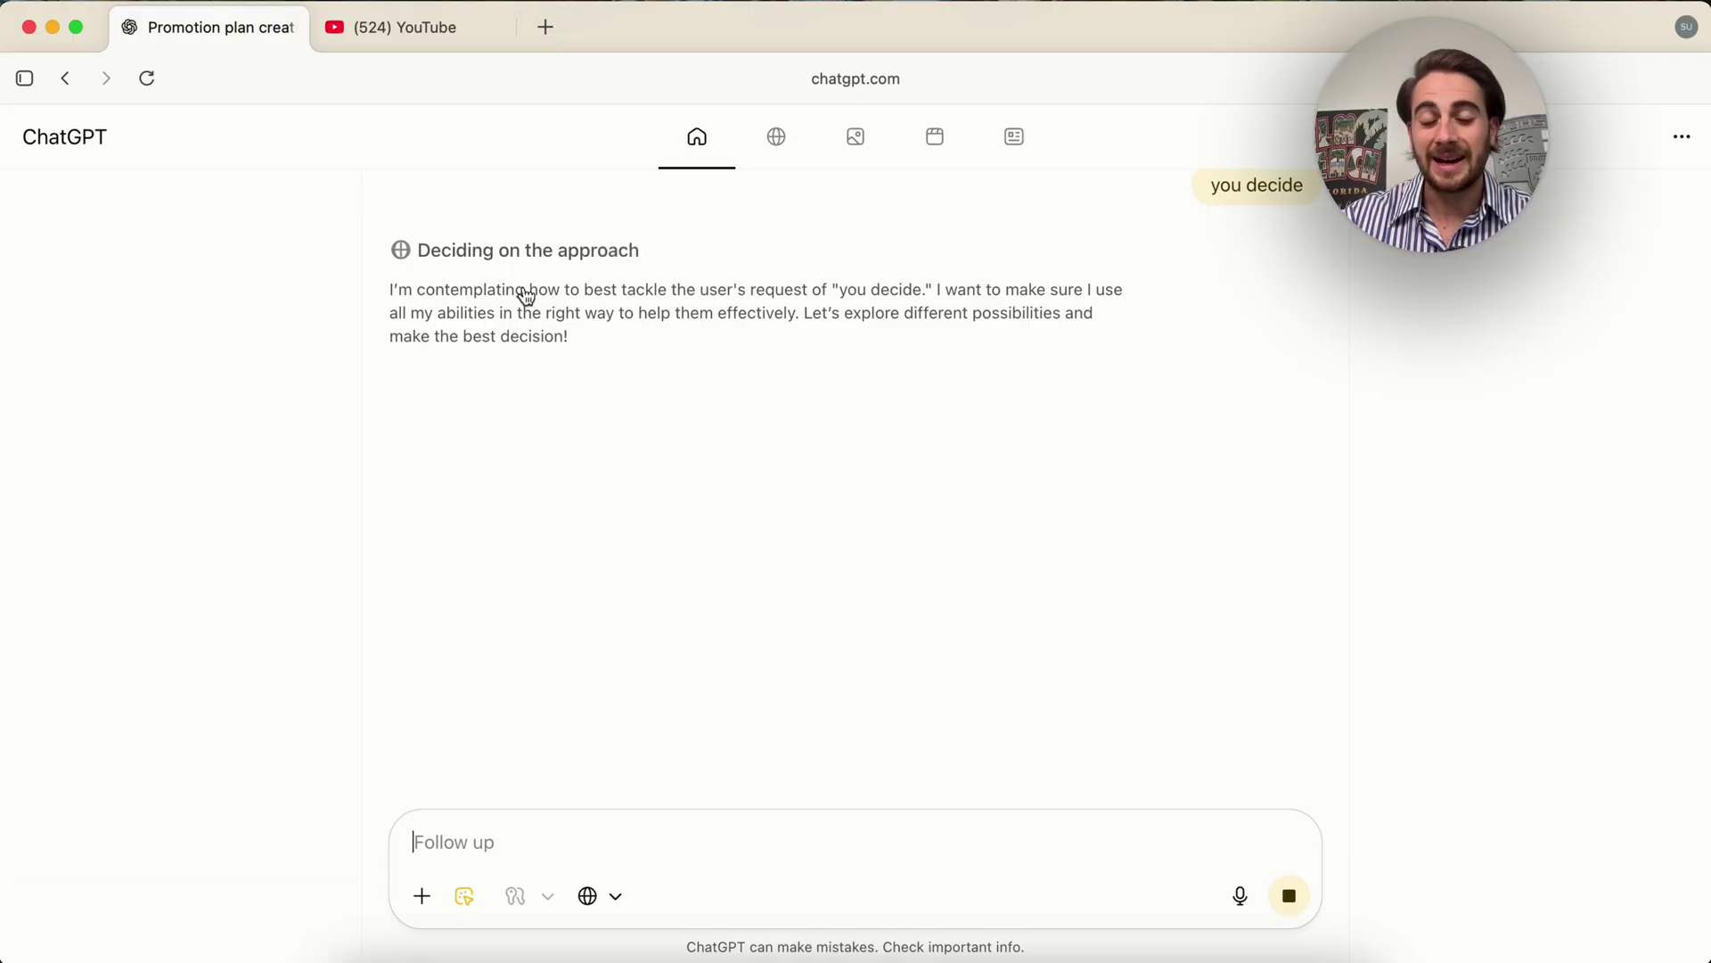
Start a new tab in Agent mode with browsing set to Logged in.
click(541, 29)
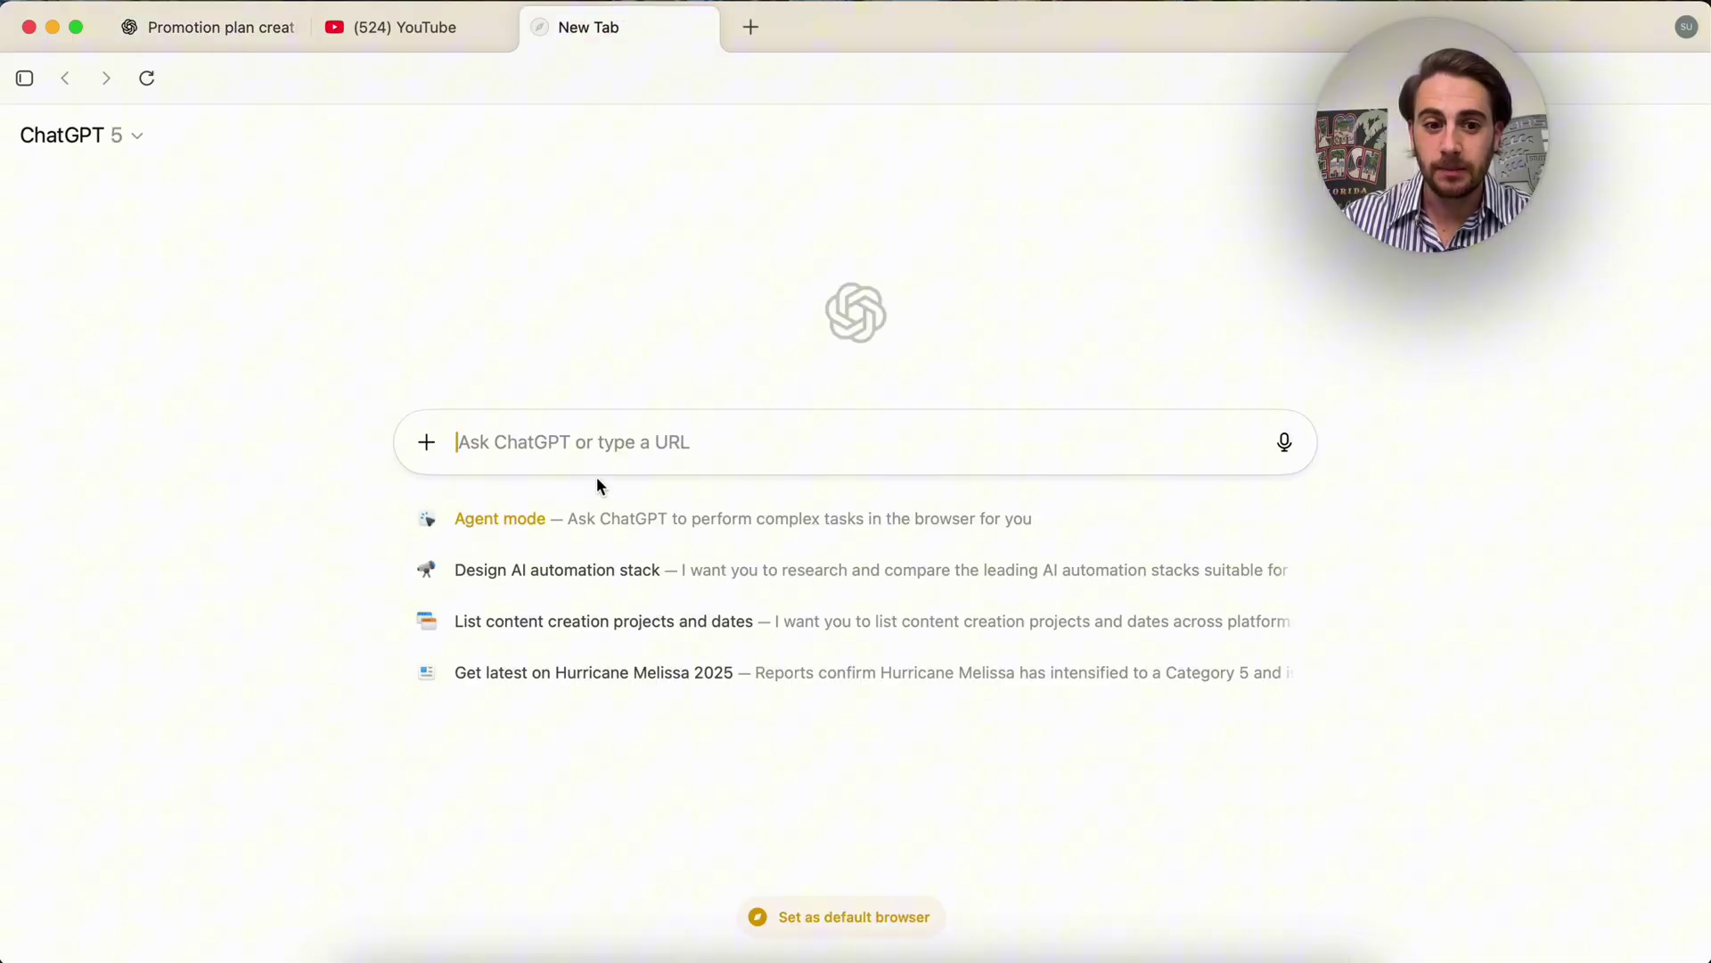
click(628, 526)
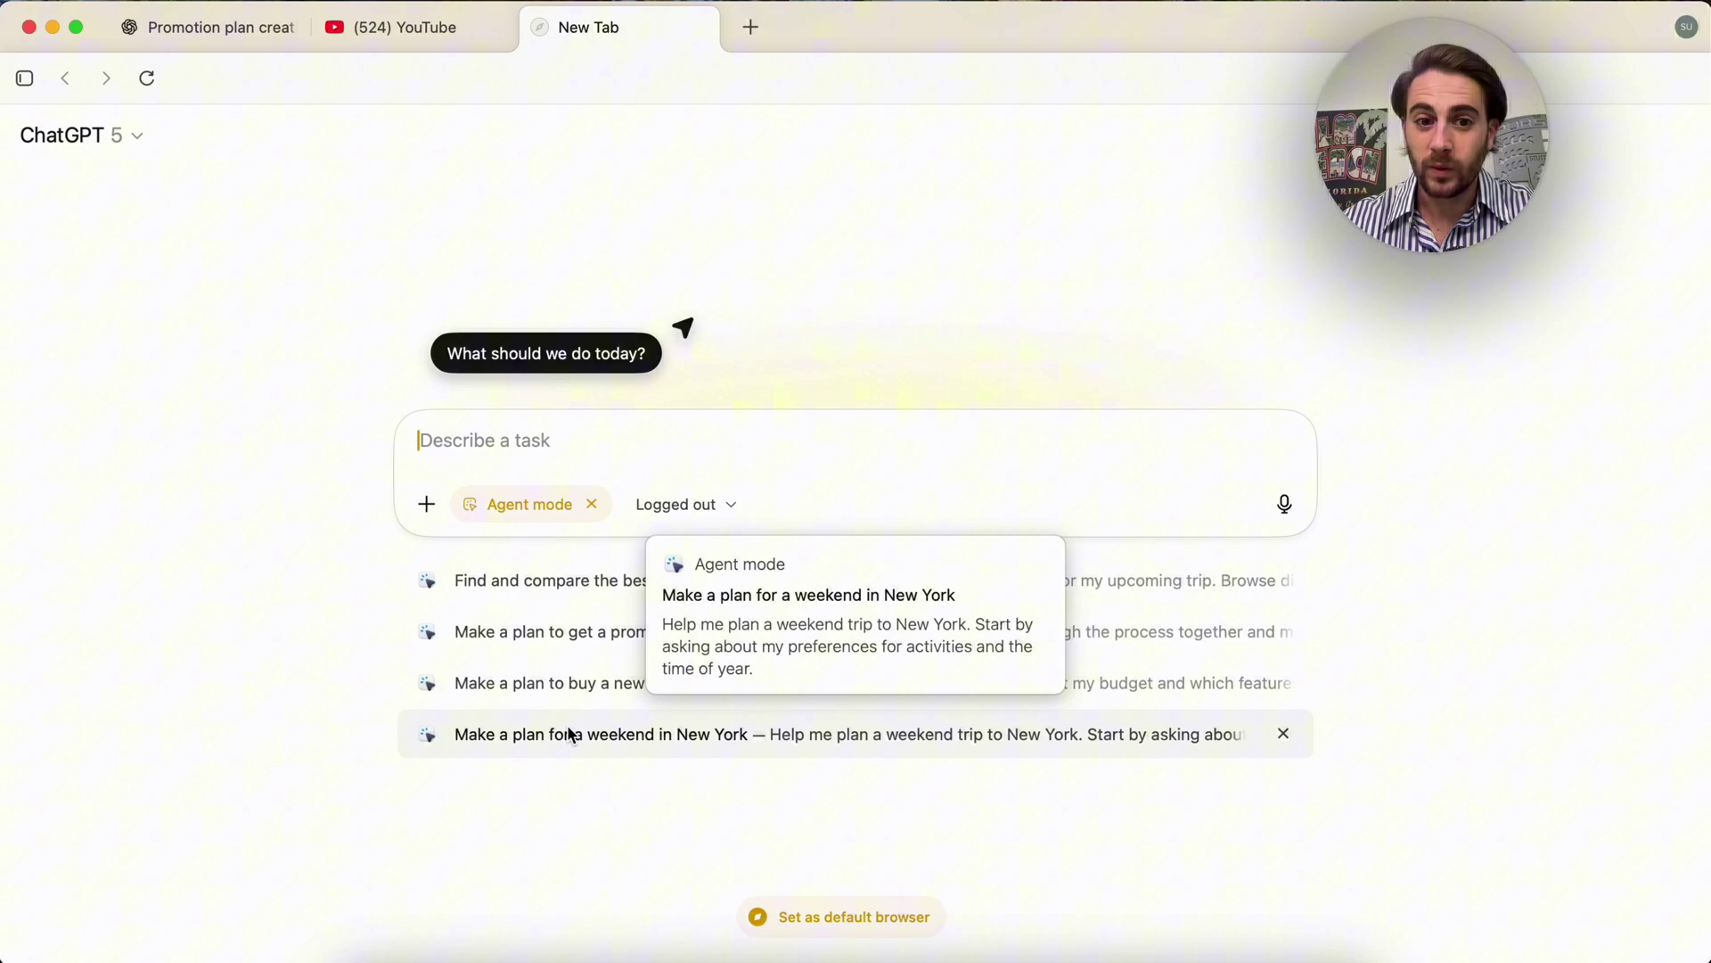
click(703, 502)
click(669, 569)
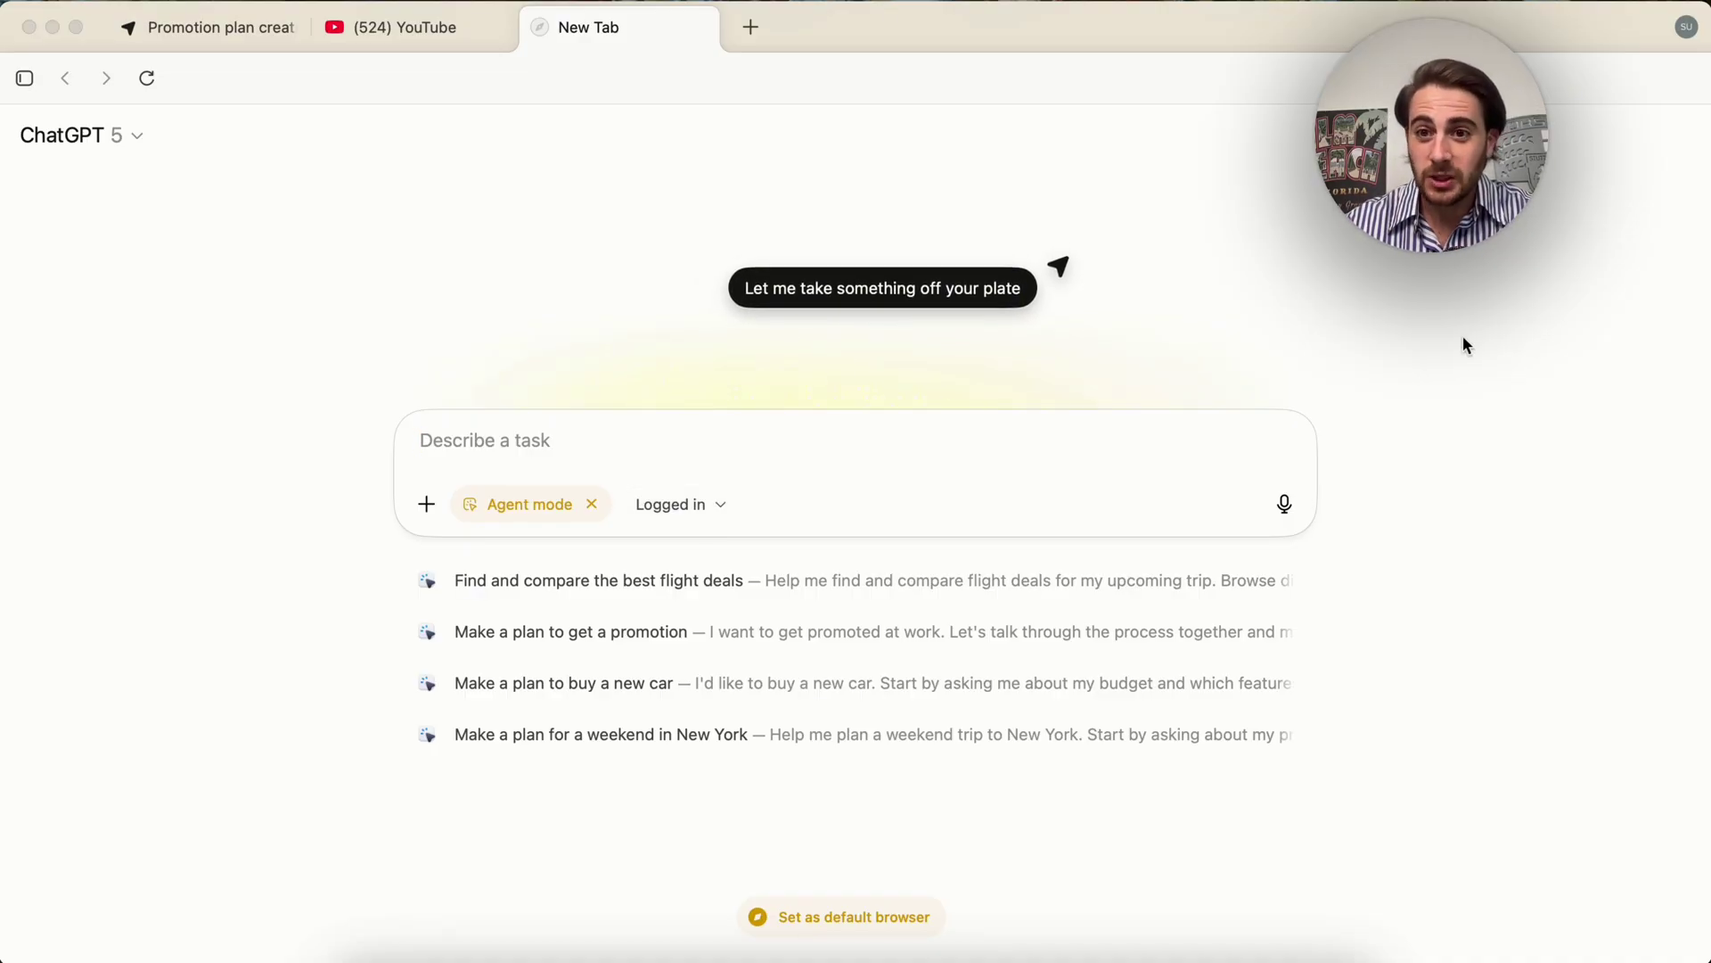
Return to the YouTube home feed.
click(389, 26)
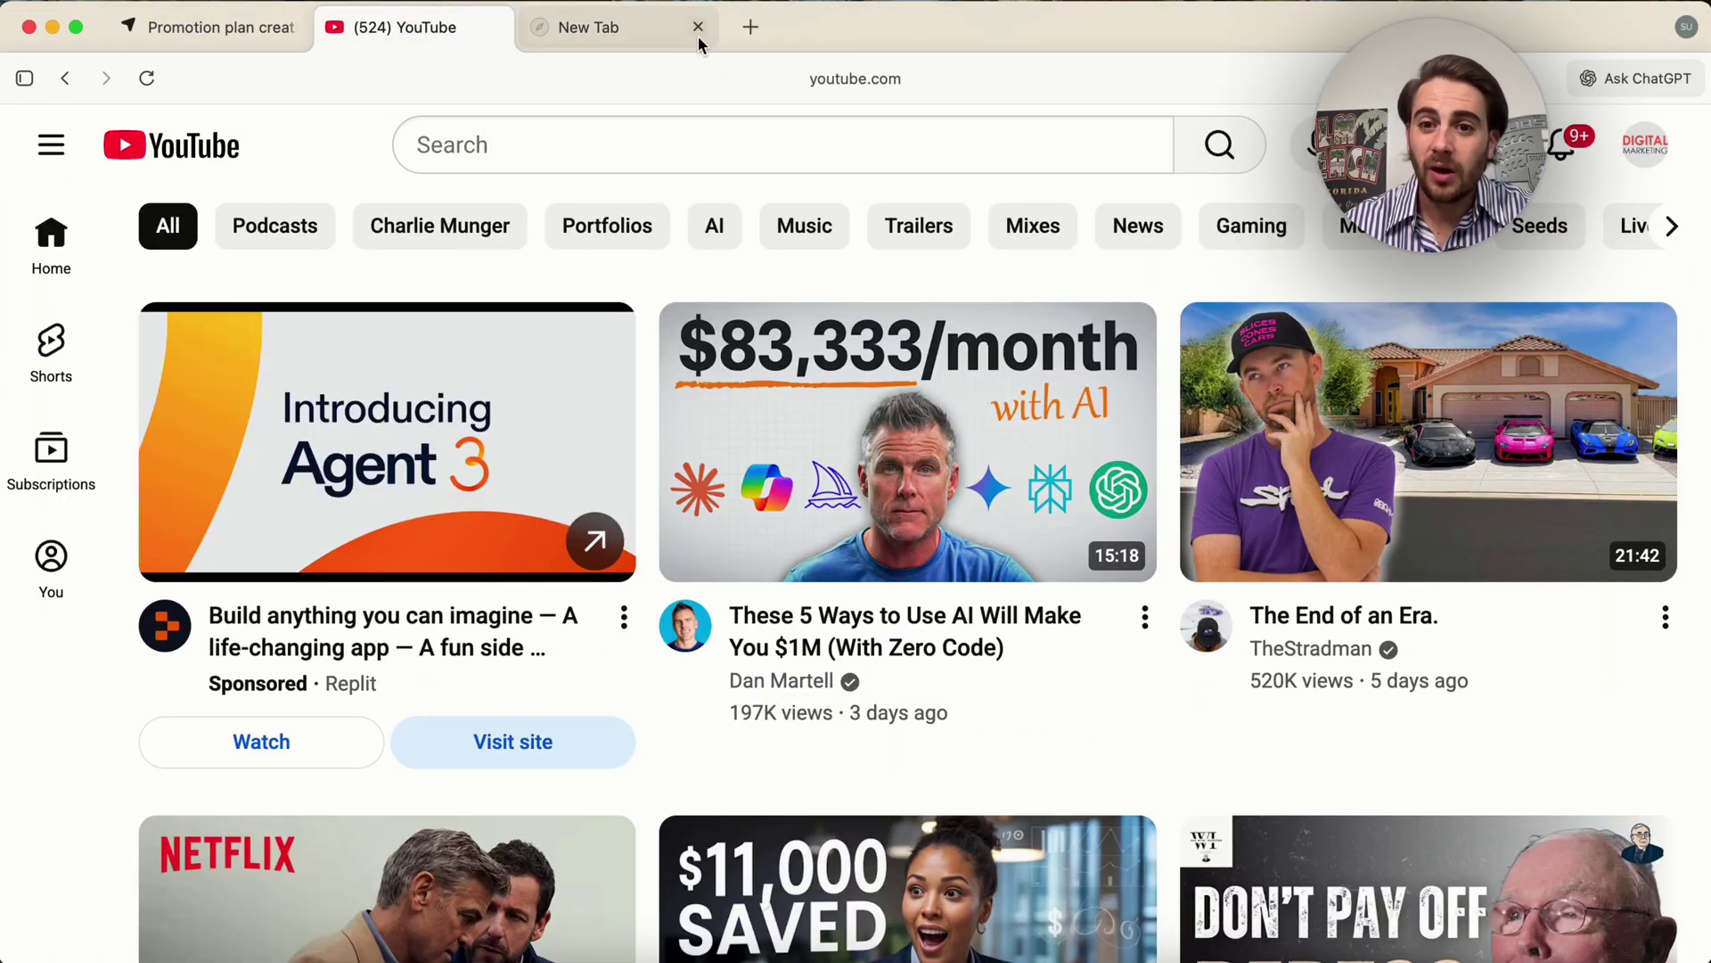
scroll(769, 232, down, 5)
scroll(635, 342, up, 5)
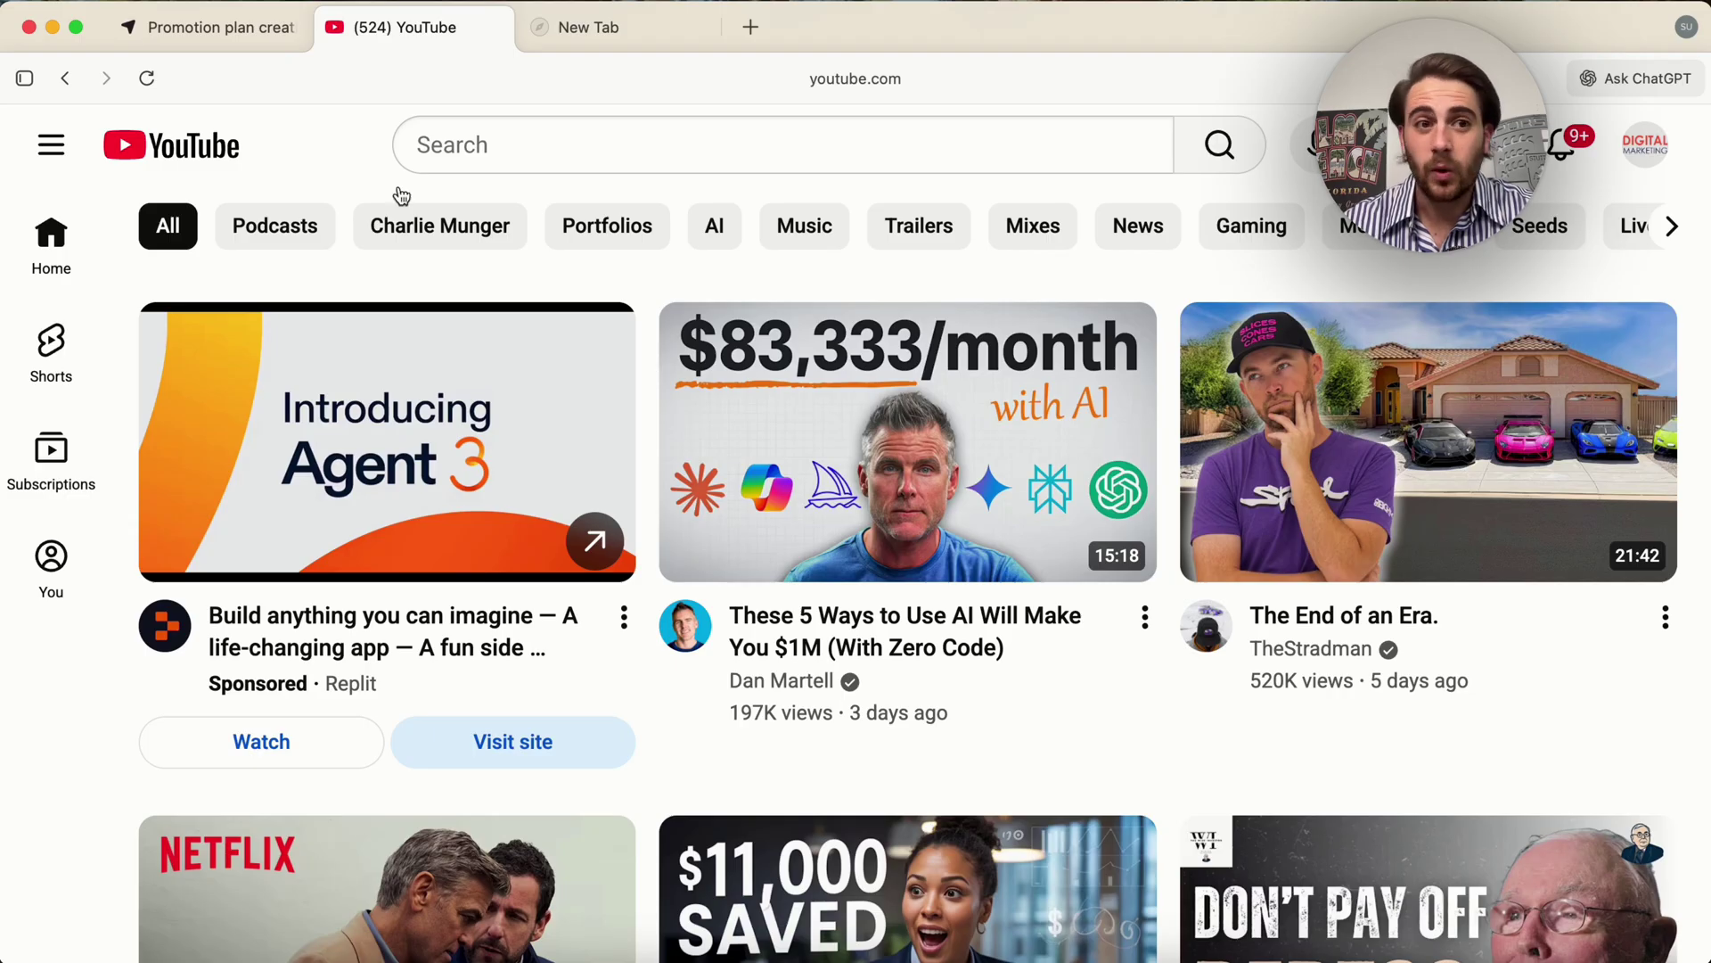
Read through the finished five-part compliance analyst-to-CCO plan, then go back to YouTube.
click(220, 39)
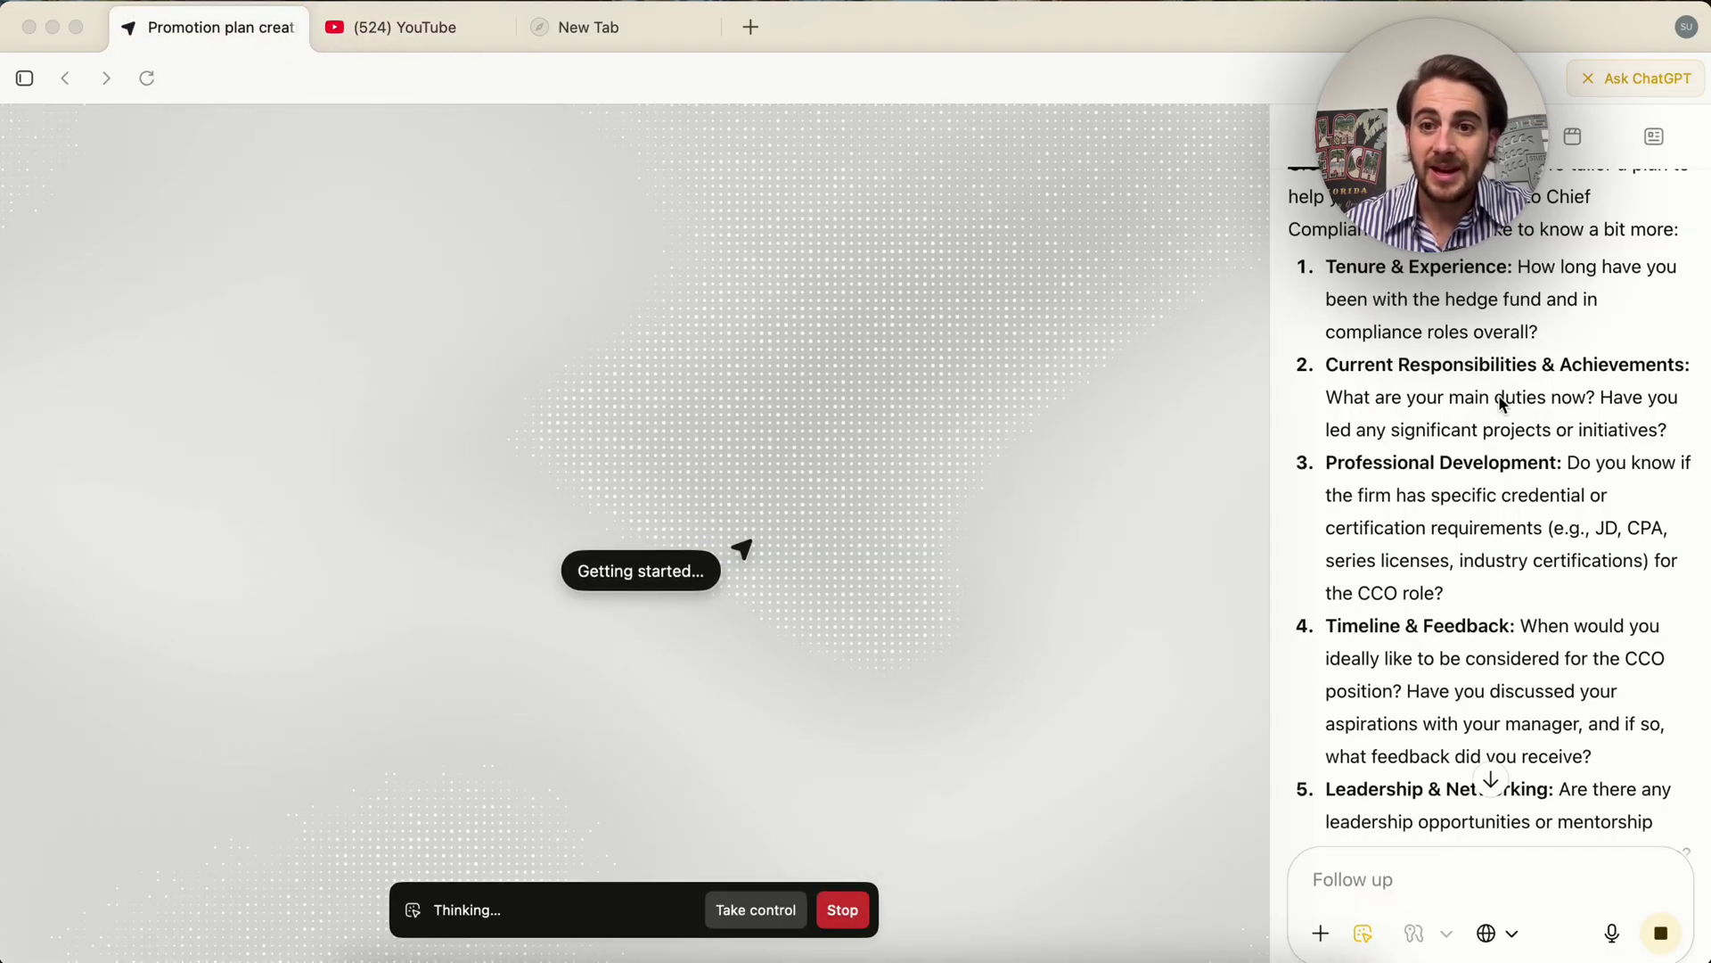
scroll(1501, 403, up, 1)
scroll(1502, 403, down, 6)
scroll(1503, 403, down, 5)
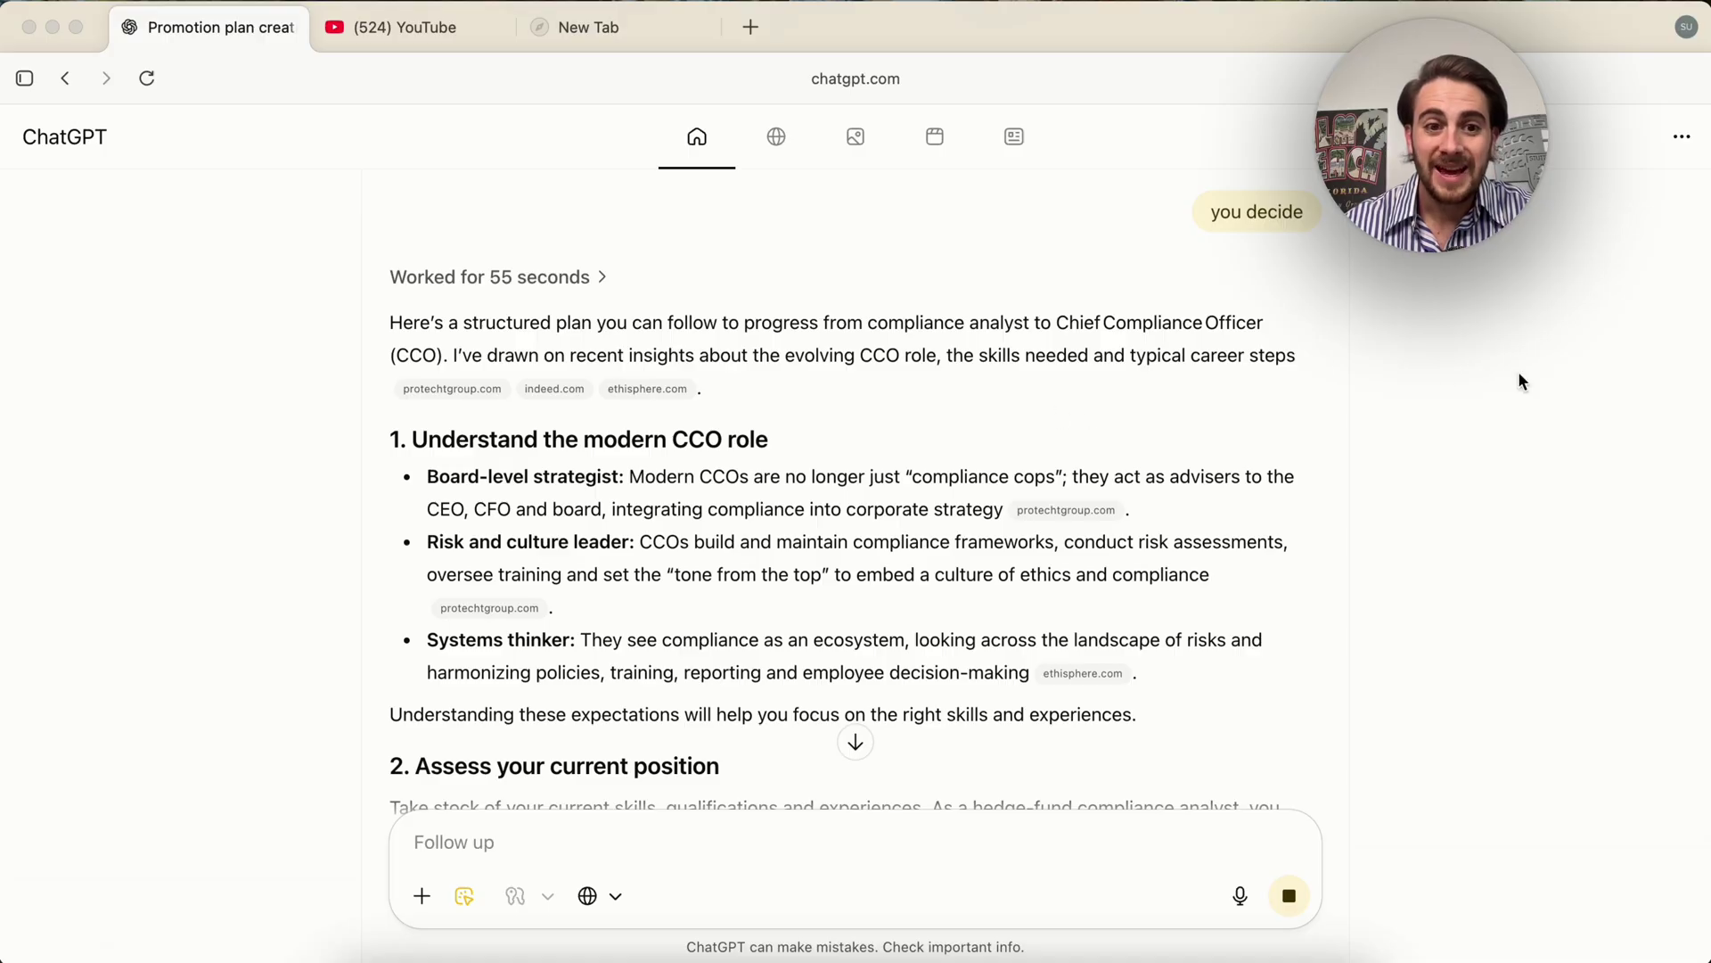
scroll(858, 536, down, 2)
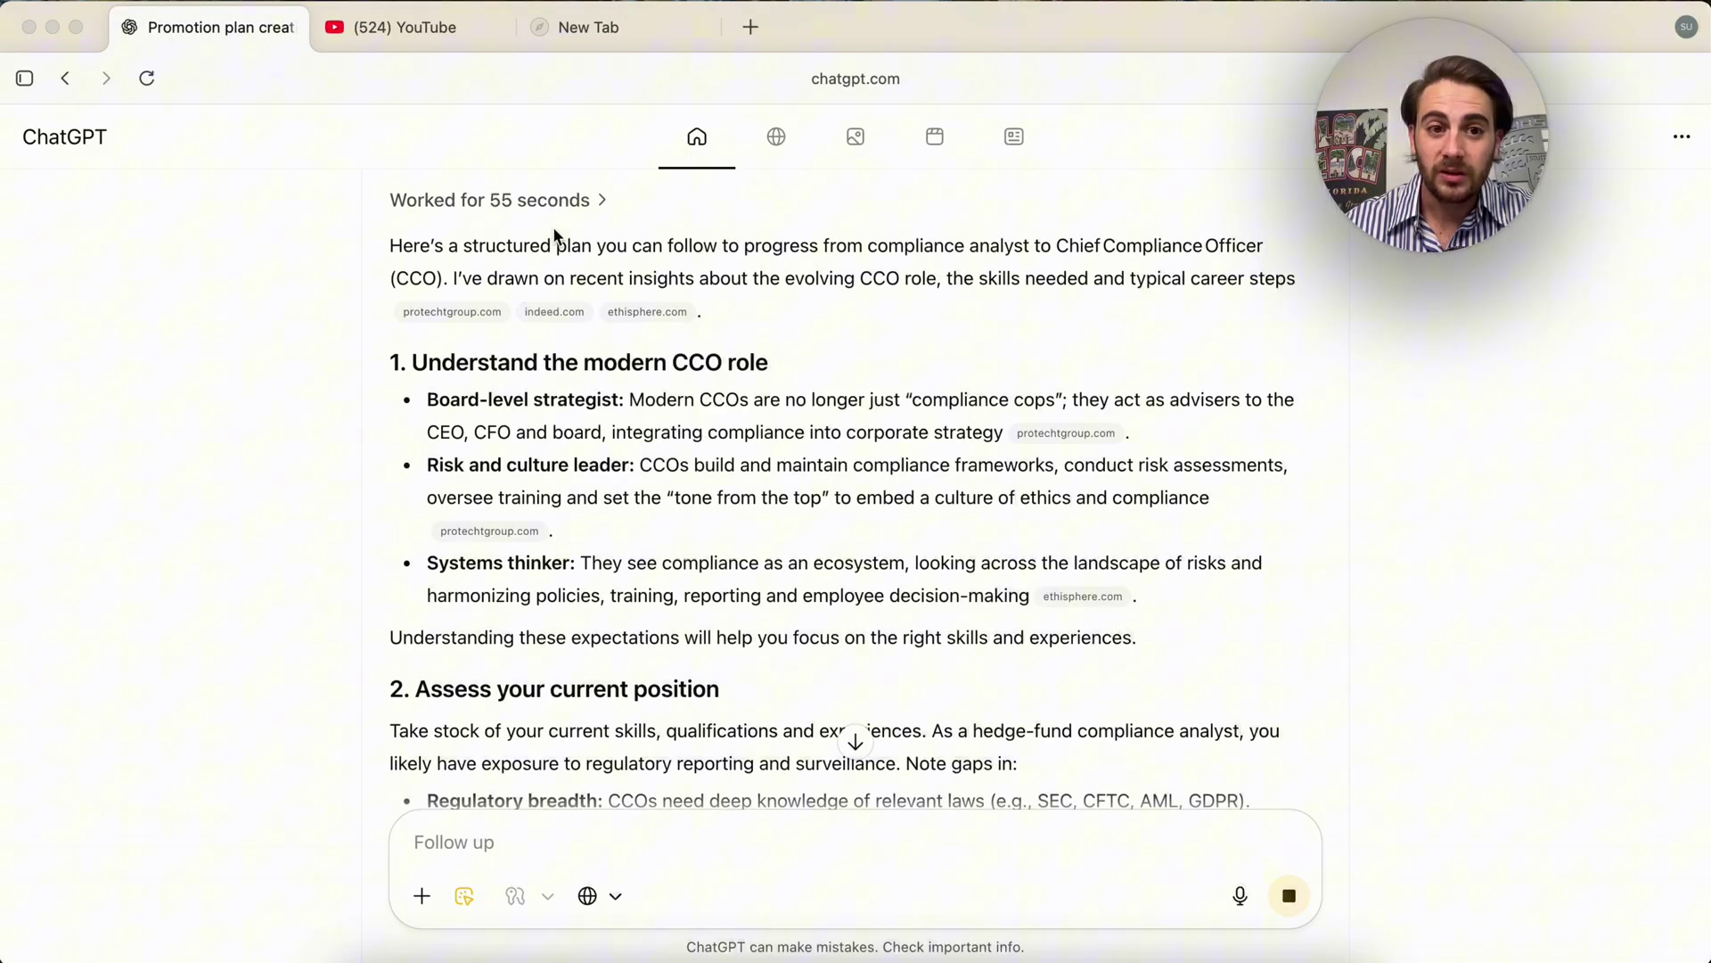
scroll(580, 504, down, 4)
scroll(580, 504, down, 8)
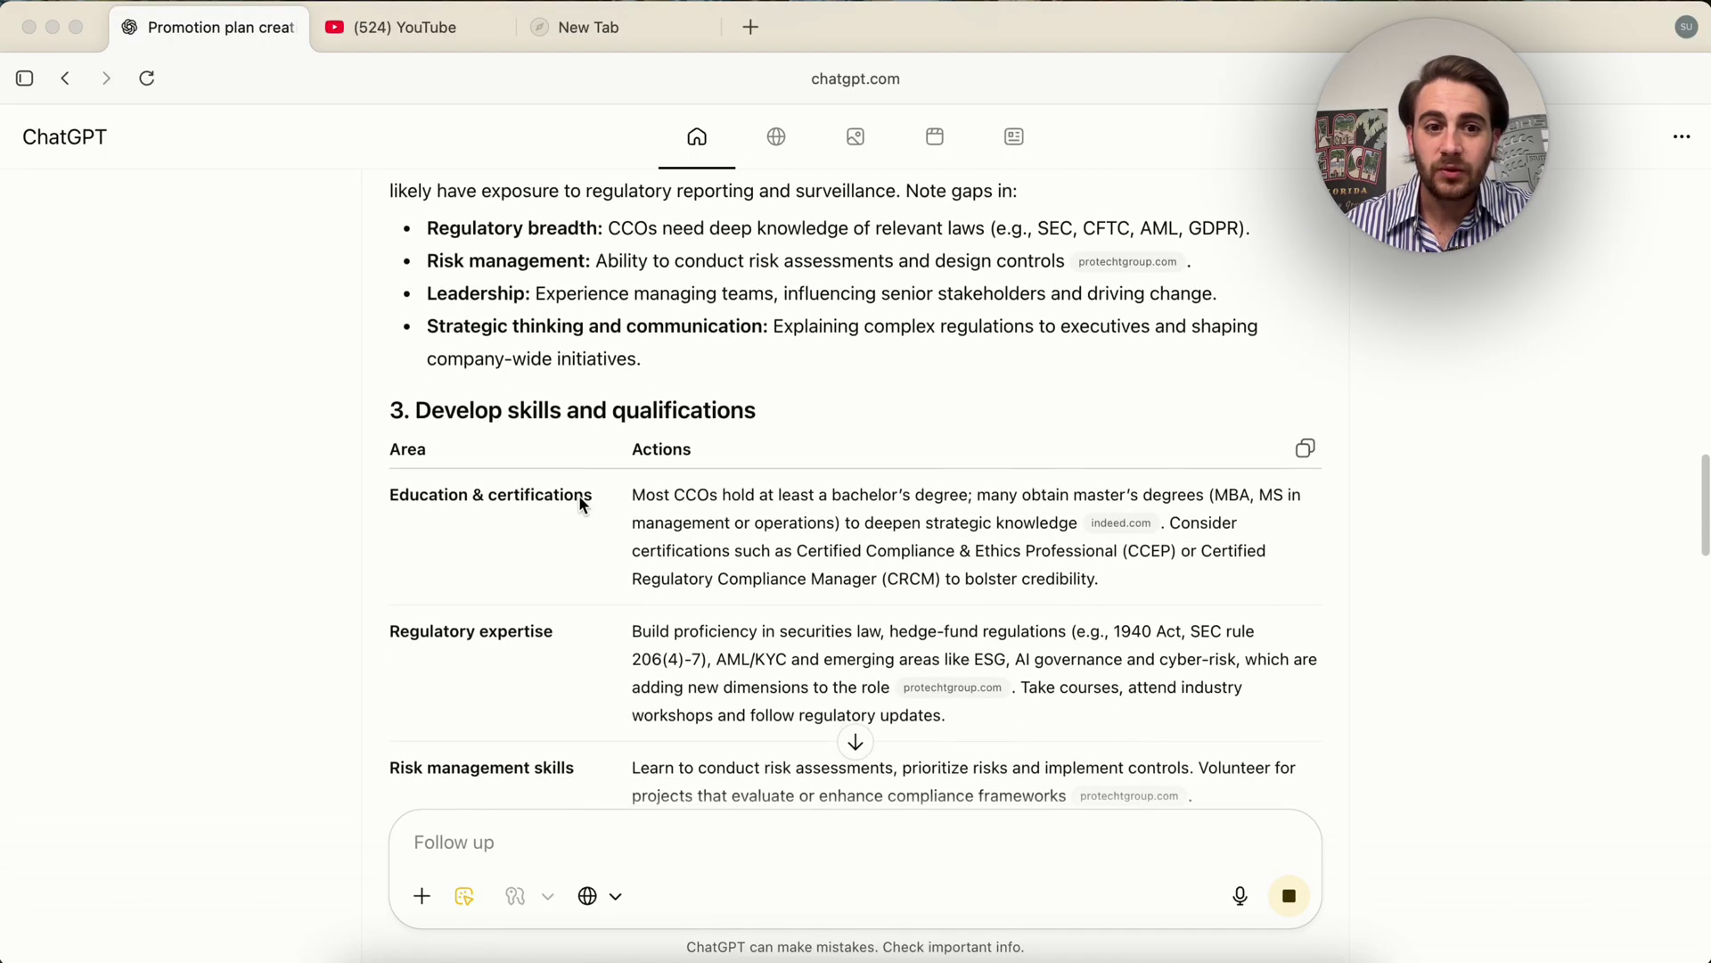
scroll(579, 504, down, 10)
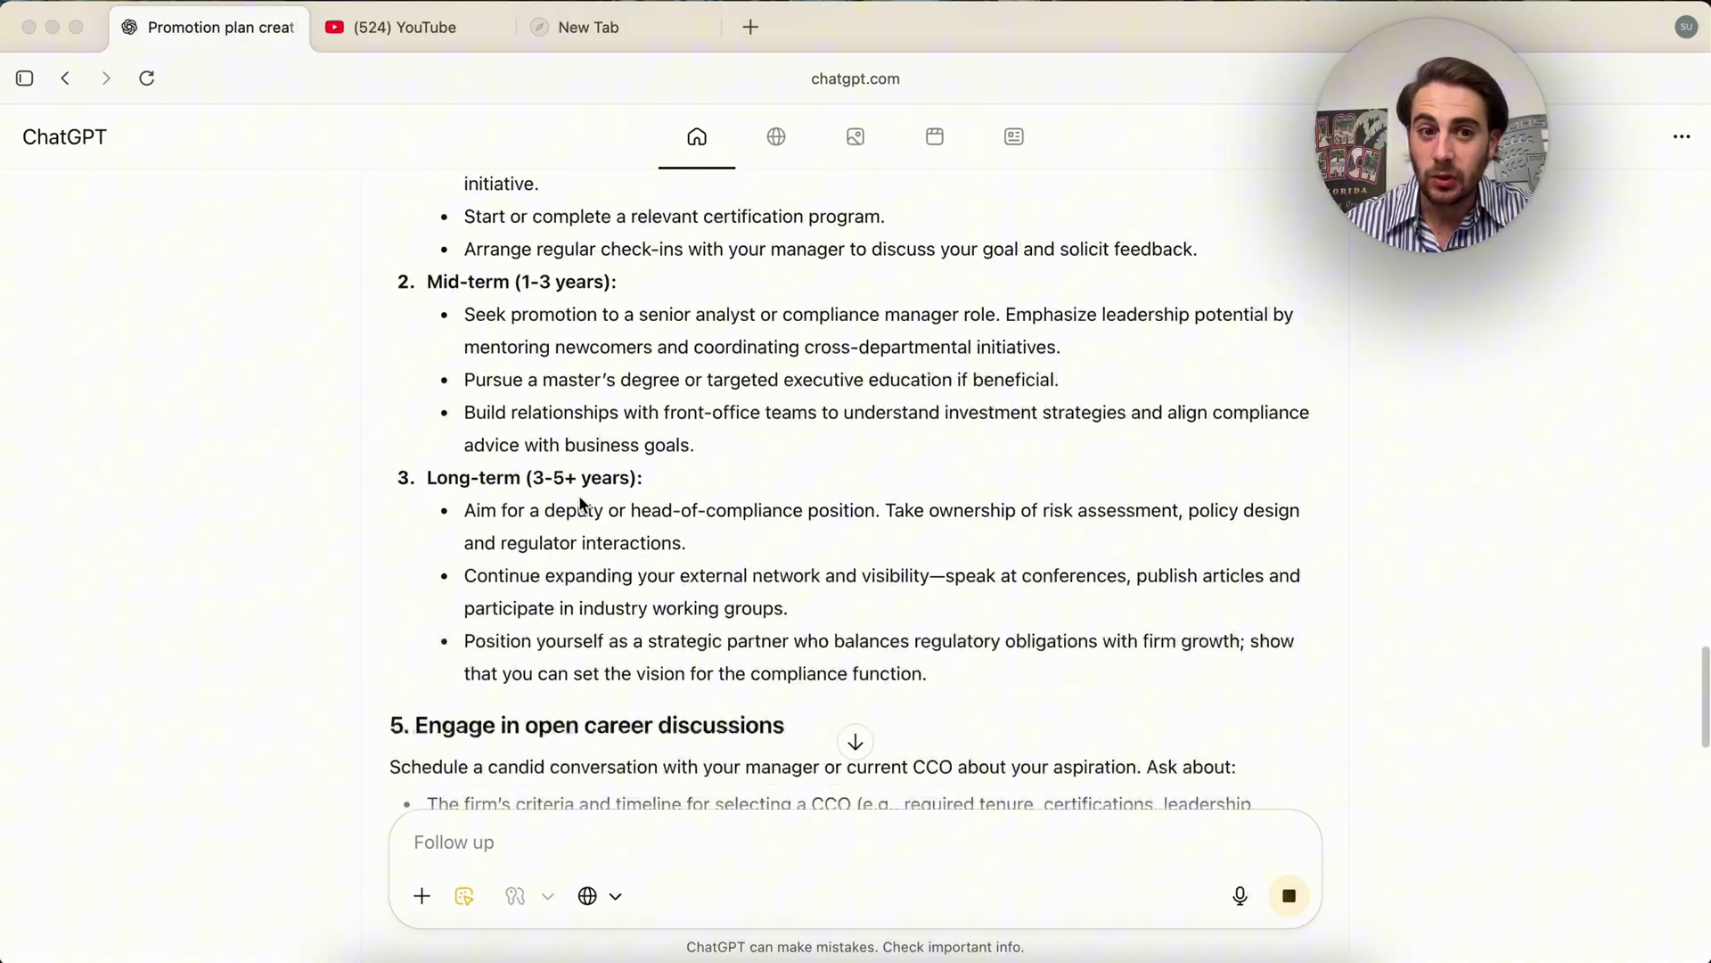
scroll(581, 504, up, 3)
scroll(581, 504, up, 2)
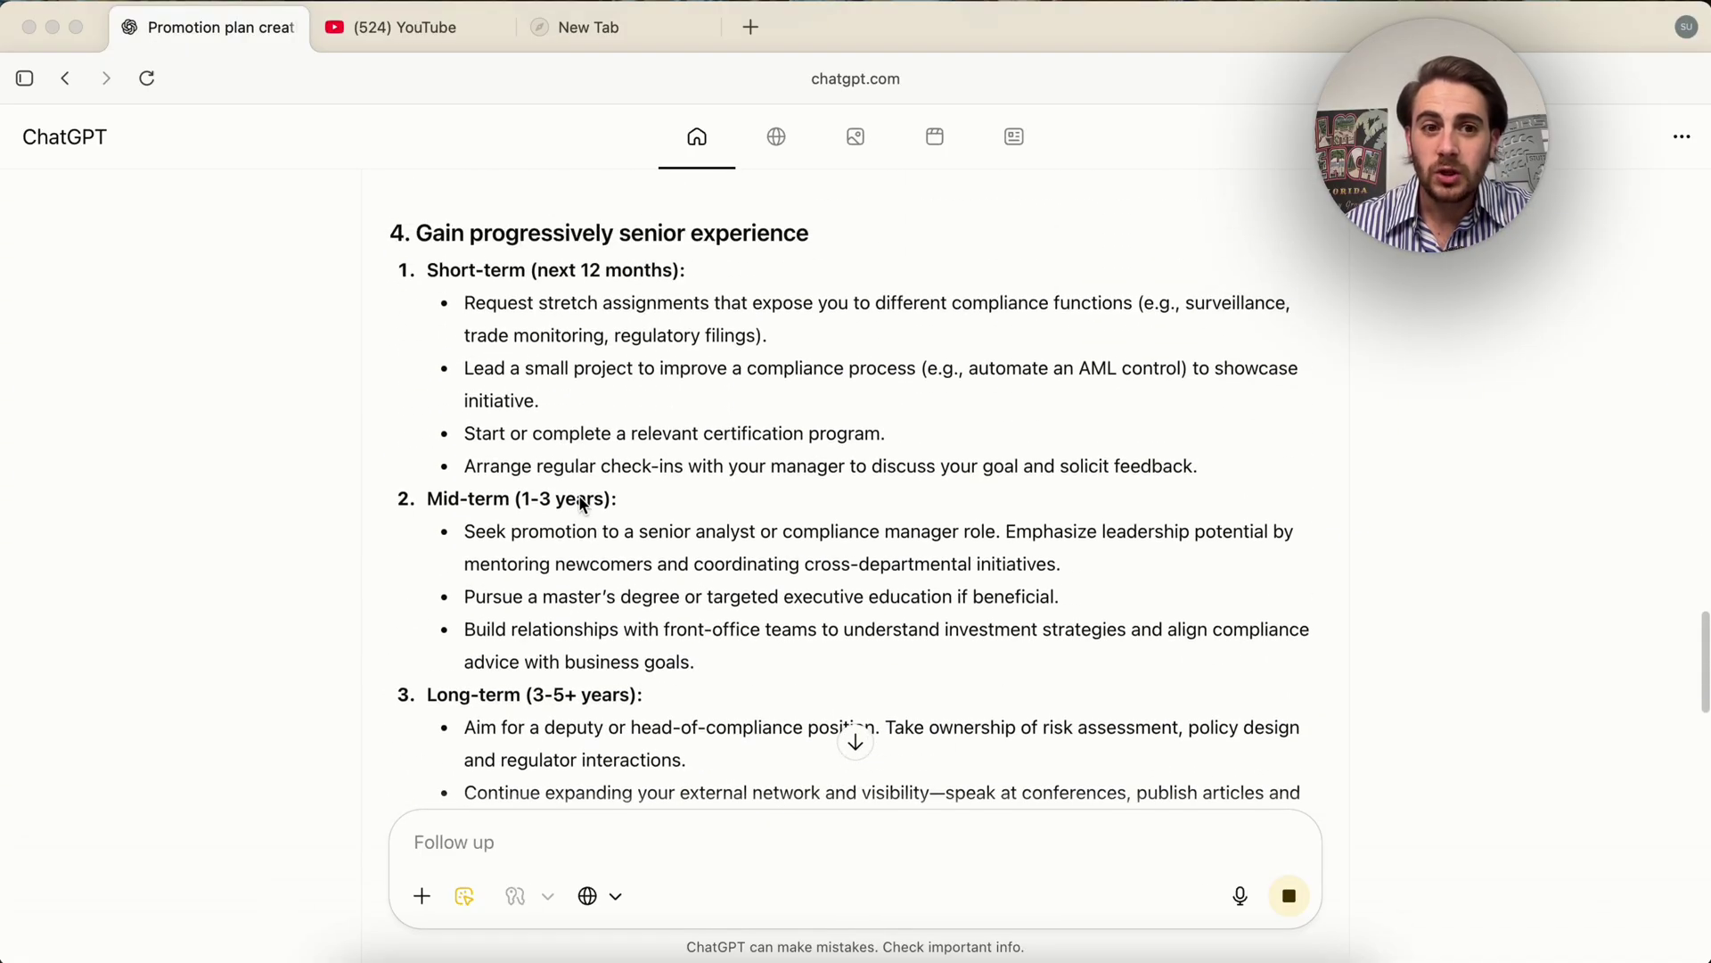
scroll(563, 526, down, 4)
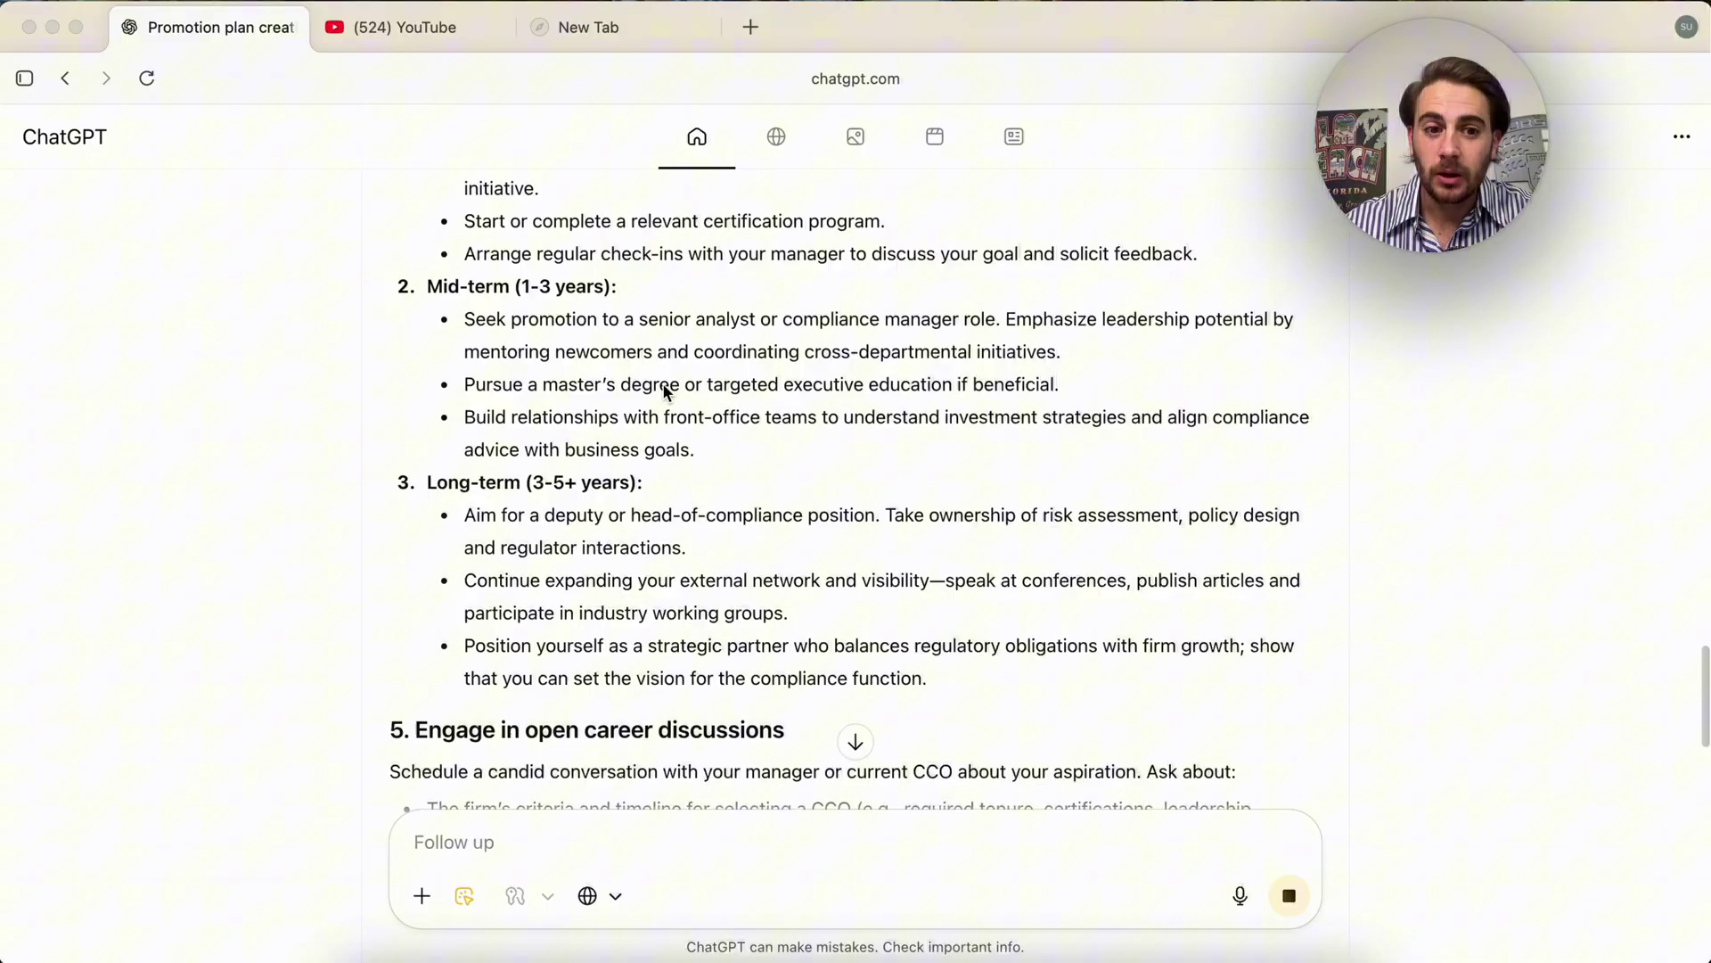
scroll(620, 538, down, 4)
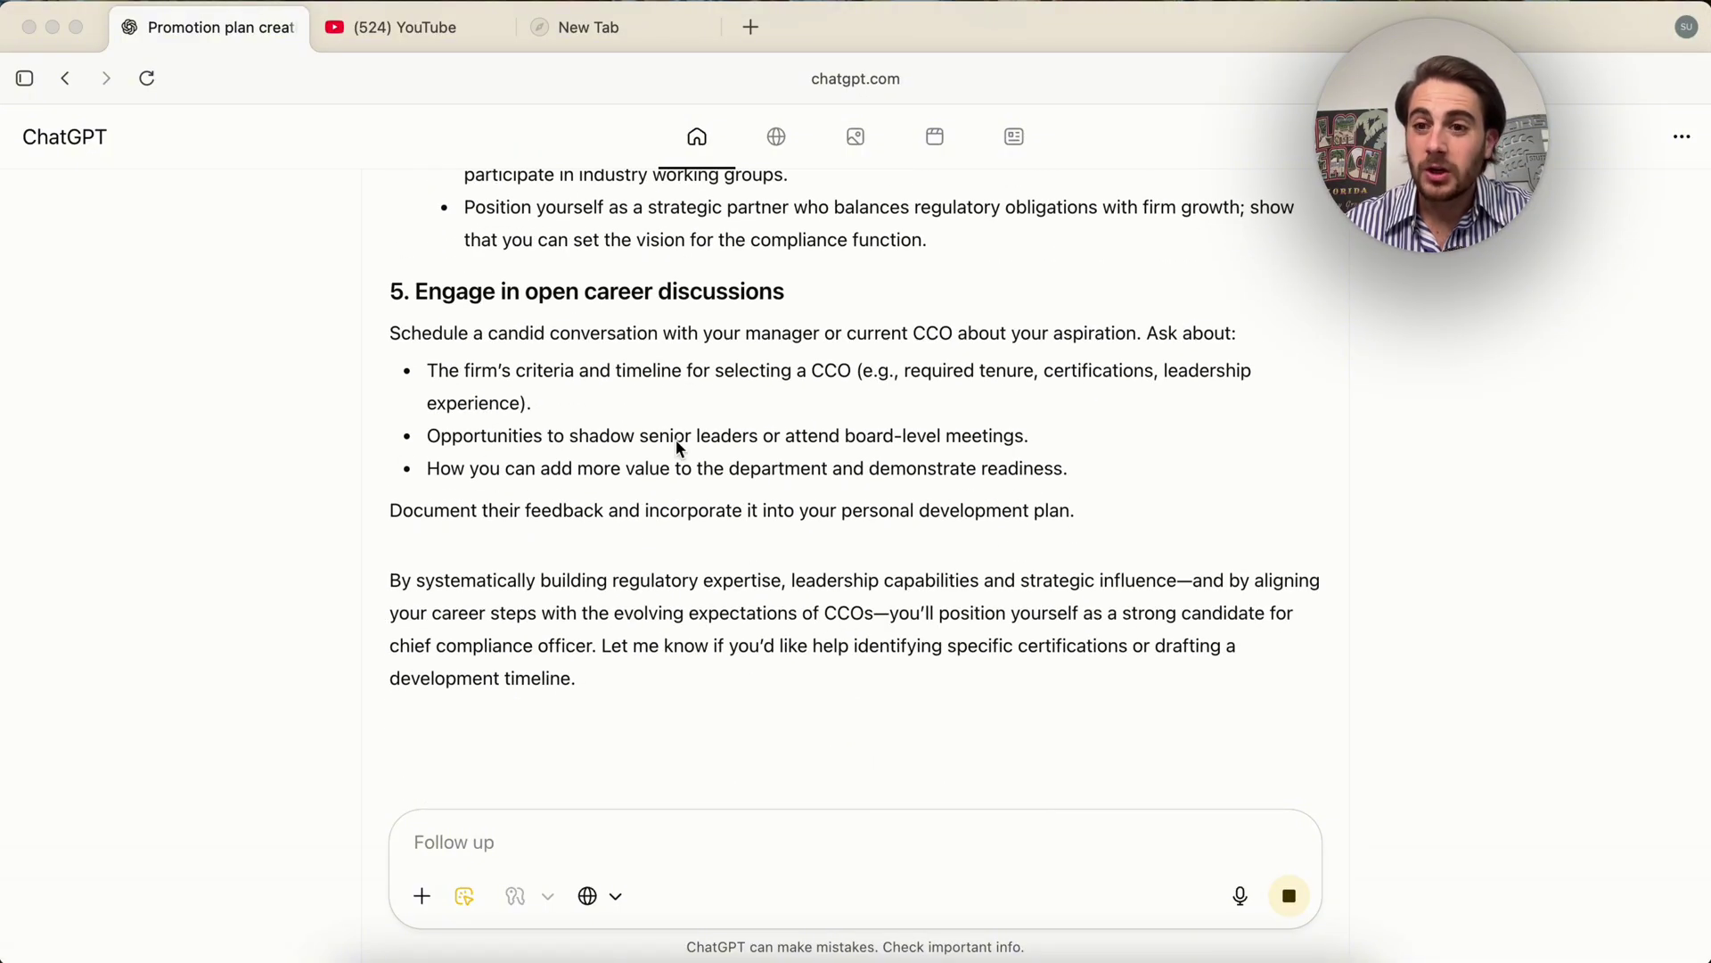
scroll(609, 461, up, 4)
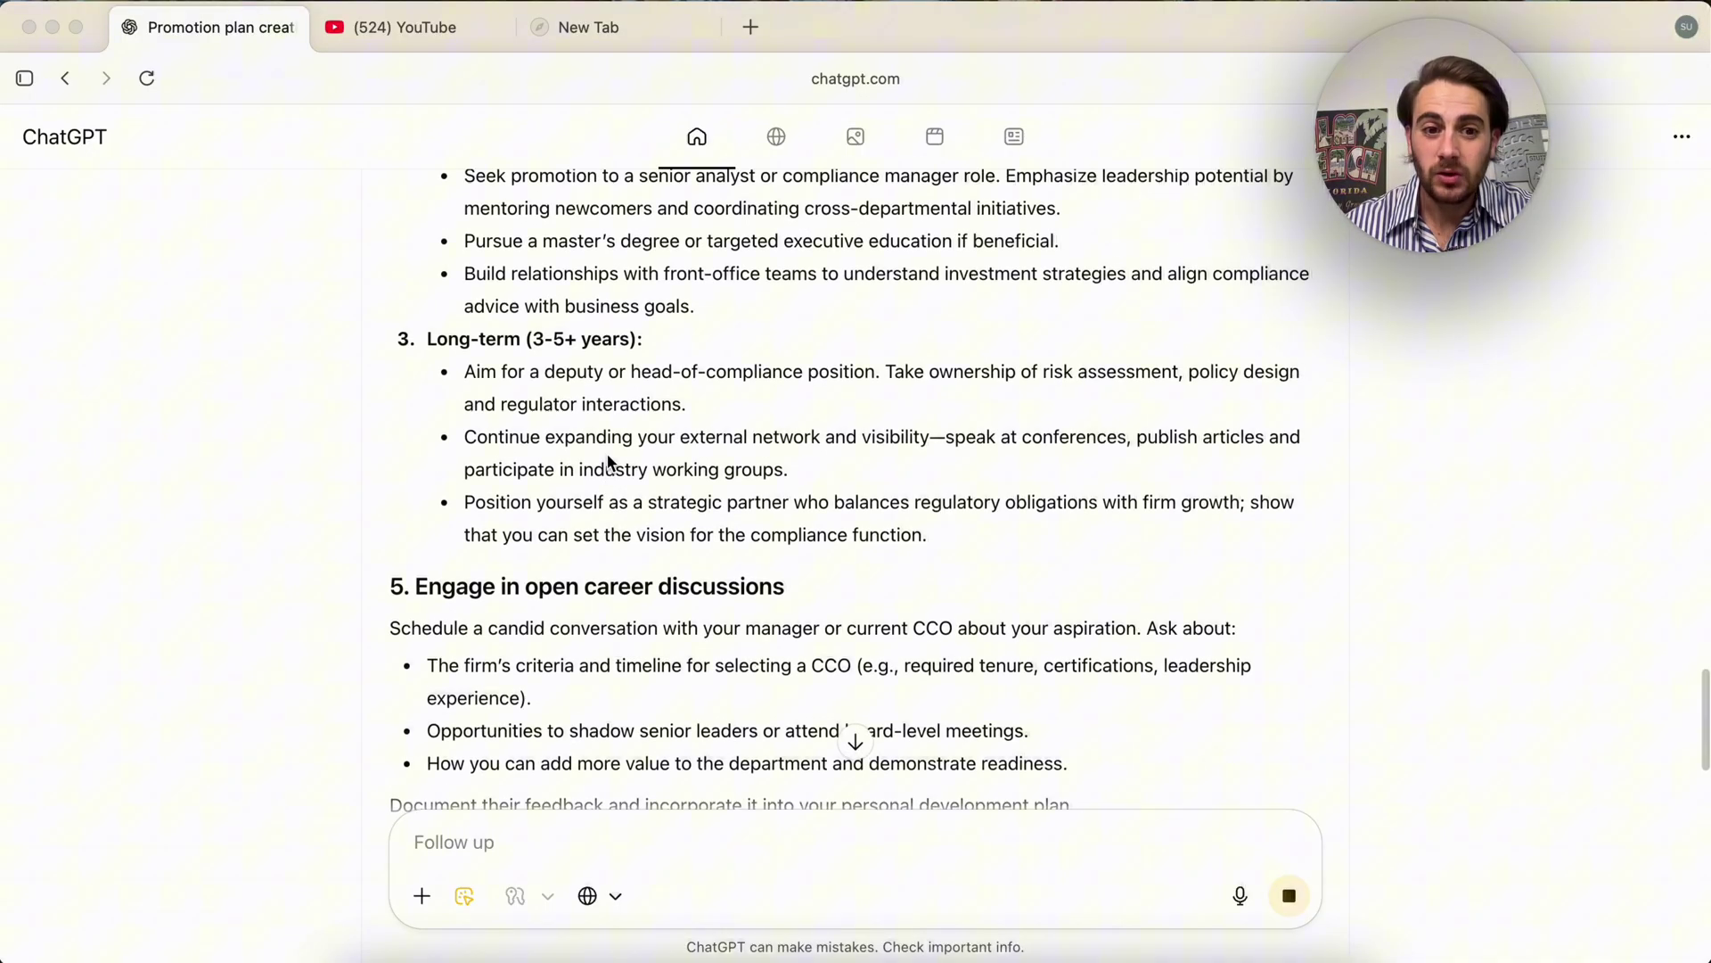
scroll(581, 696, up, 6)
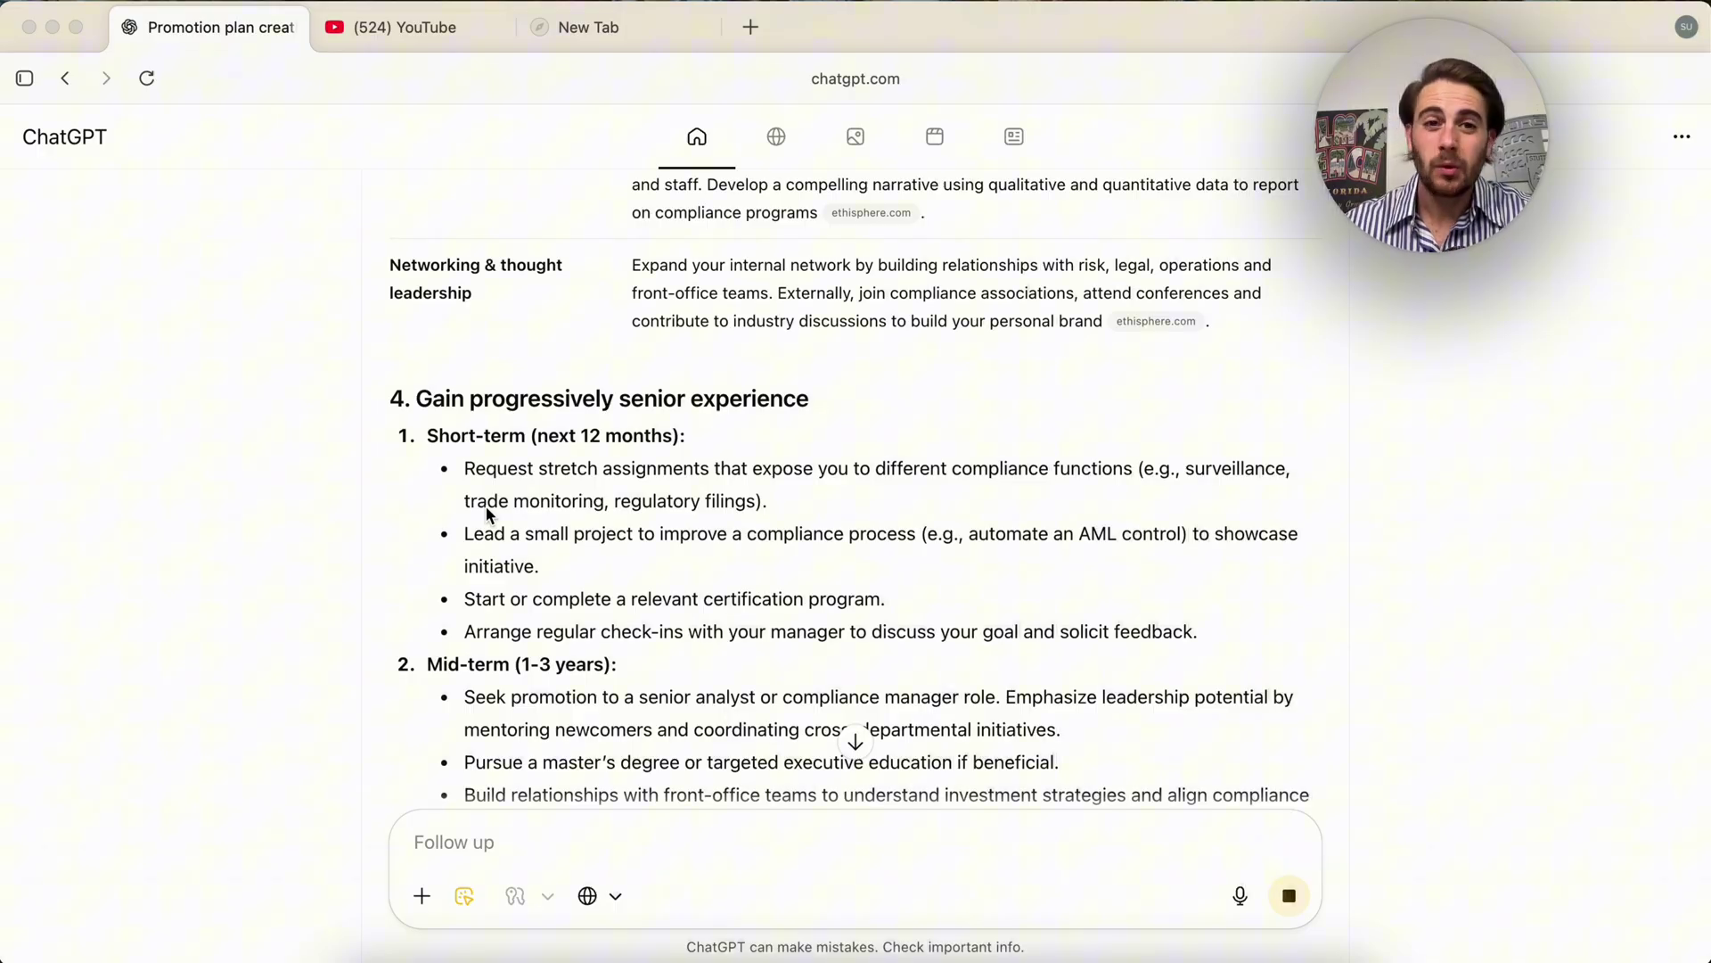
click(412, 46)
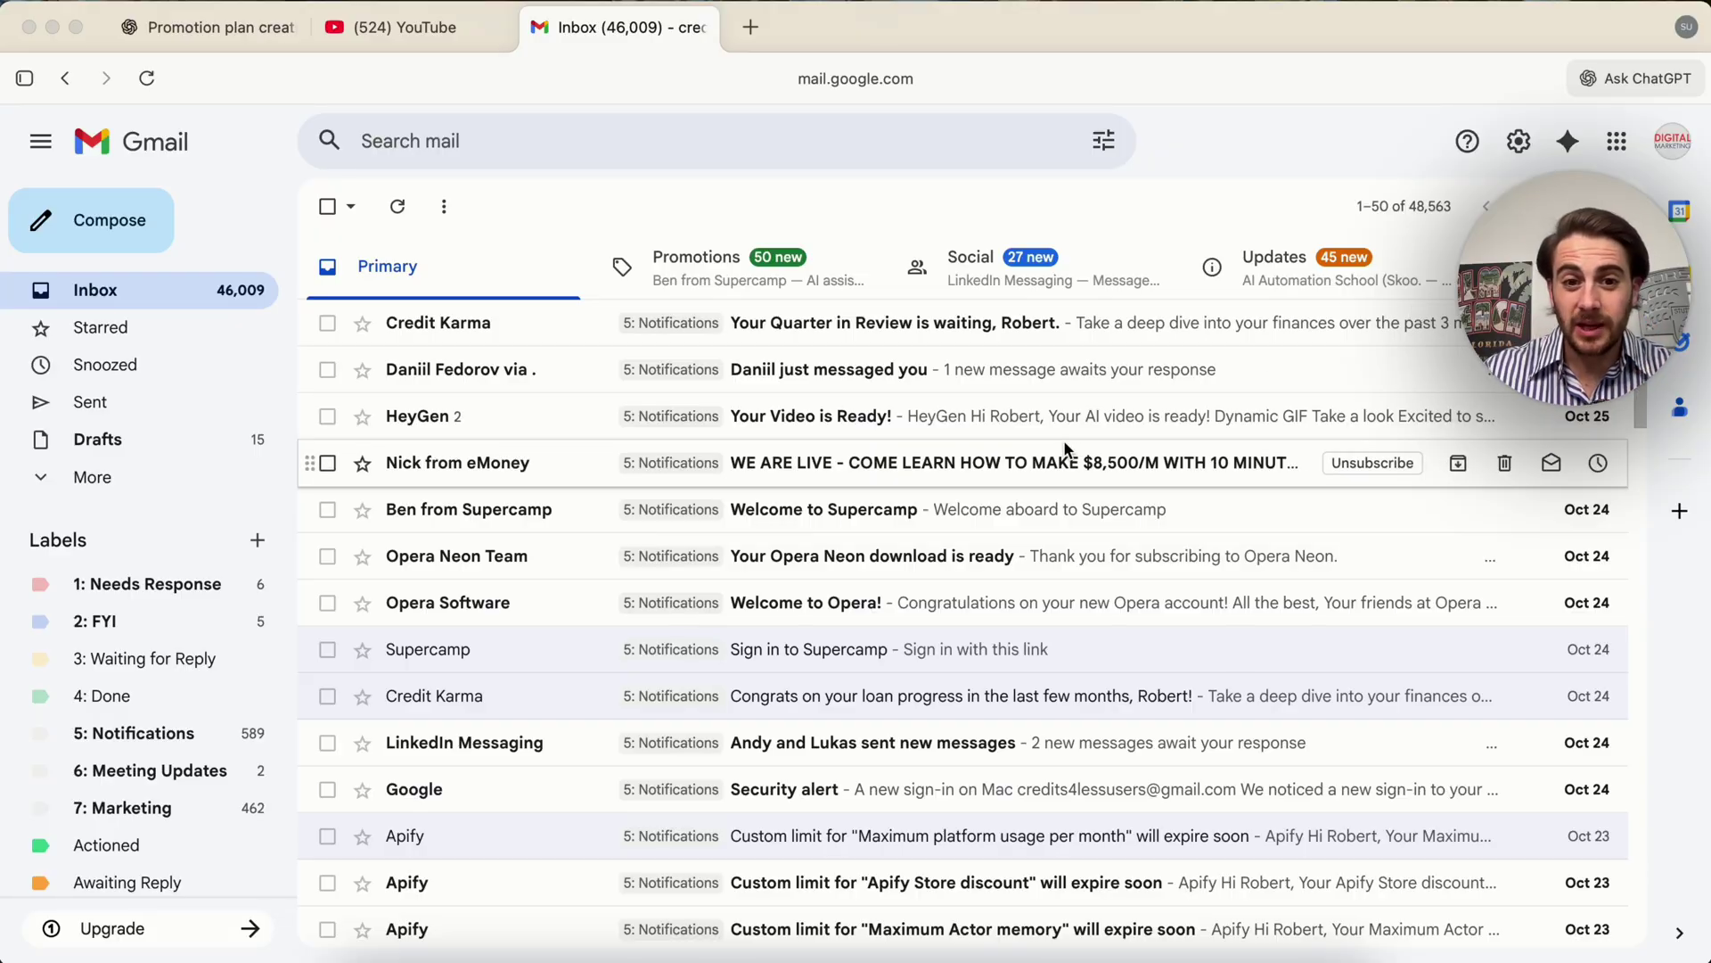
Scroll the Gmail inbox and open the 'Out Of Office For The Weekend' thread.
scroll(849, 602, down, 4)
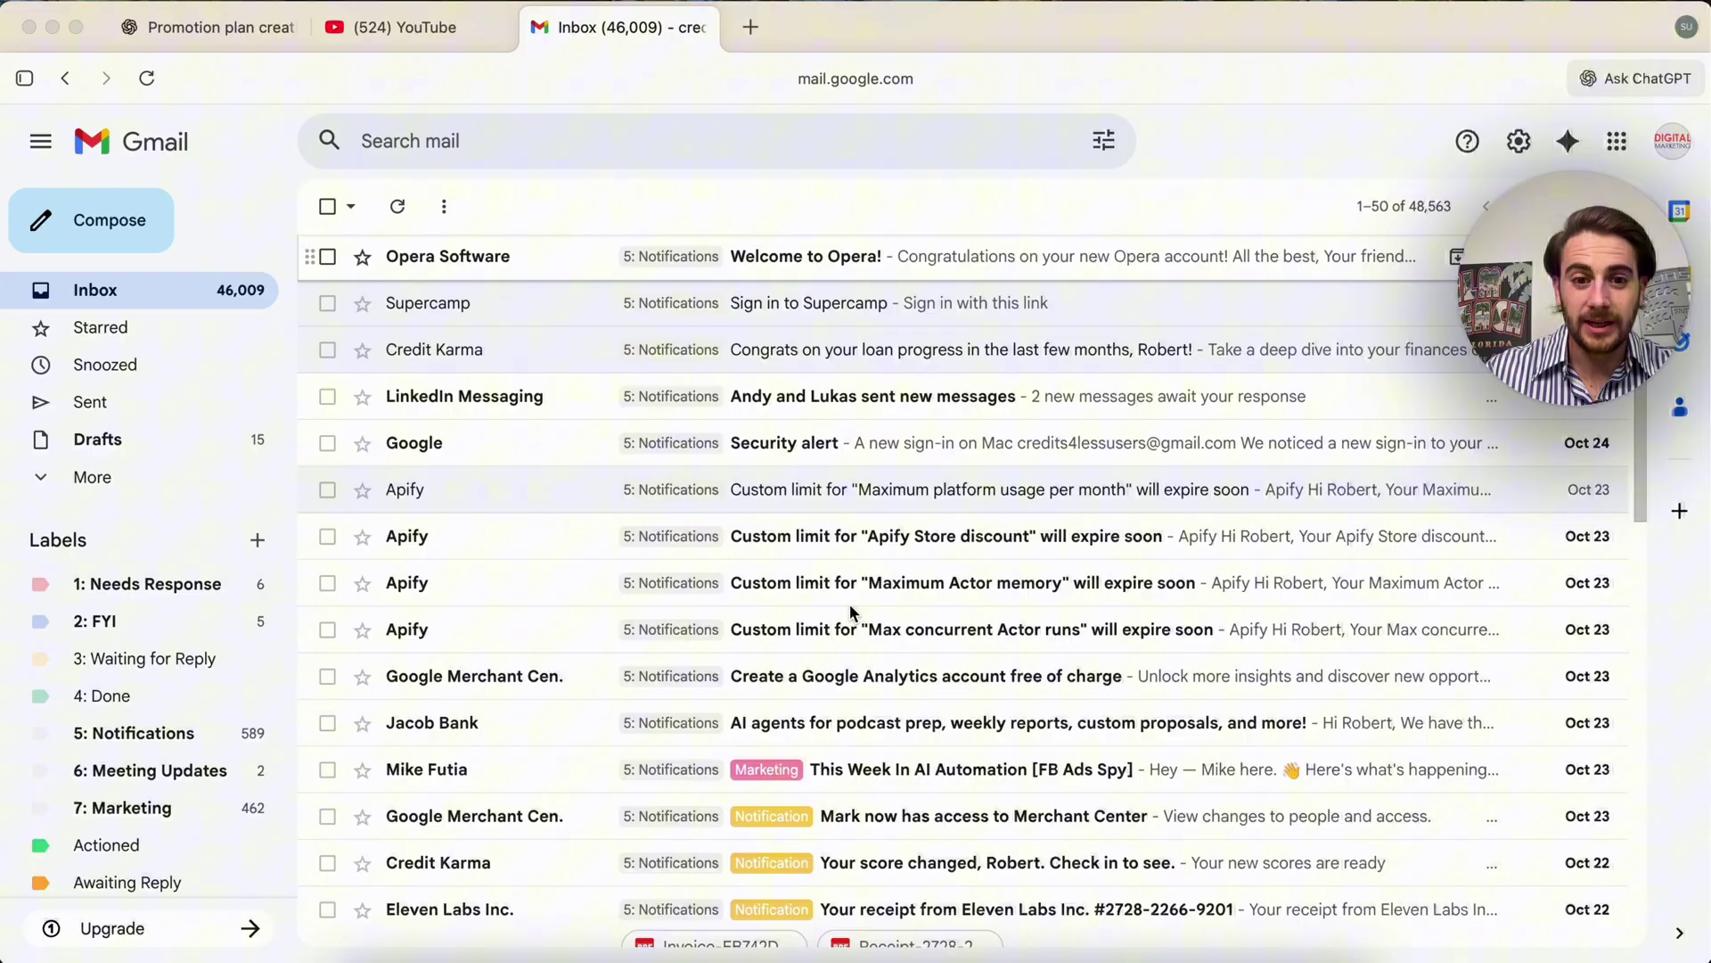
scroll(849, 603, down, 9)
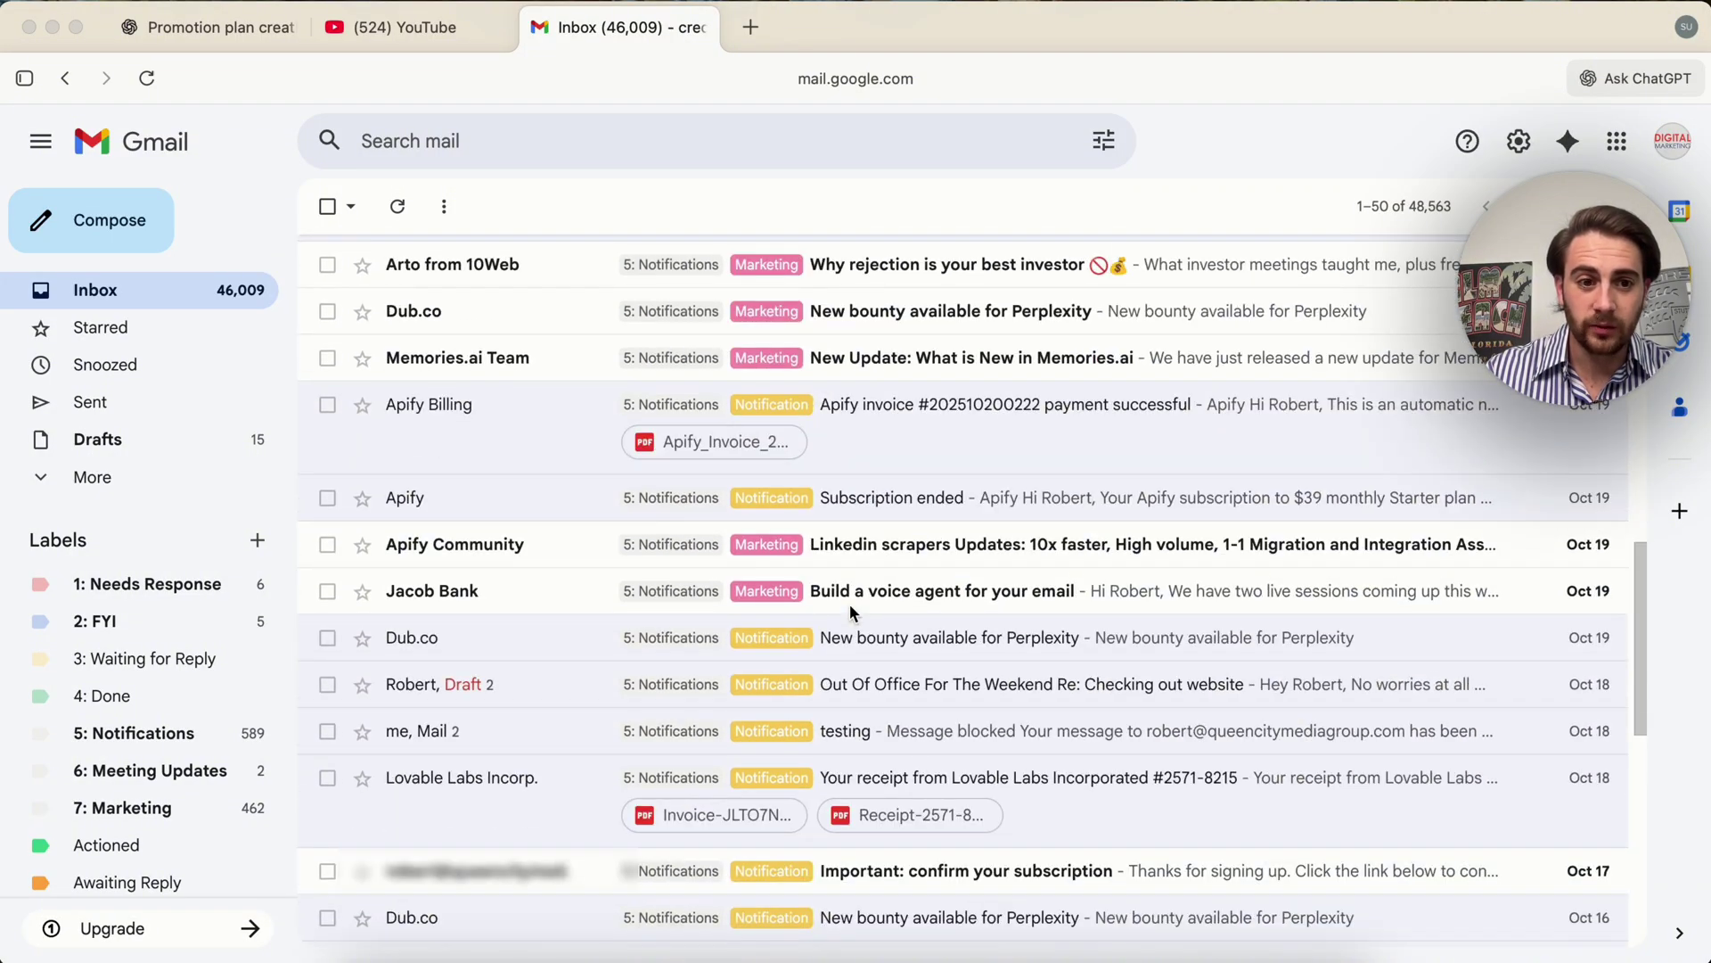
scroll(848, 602, down, 3)
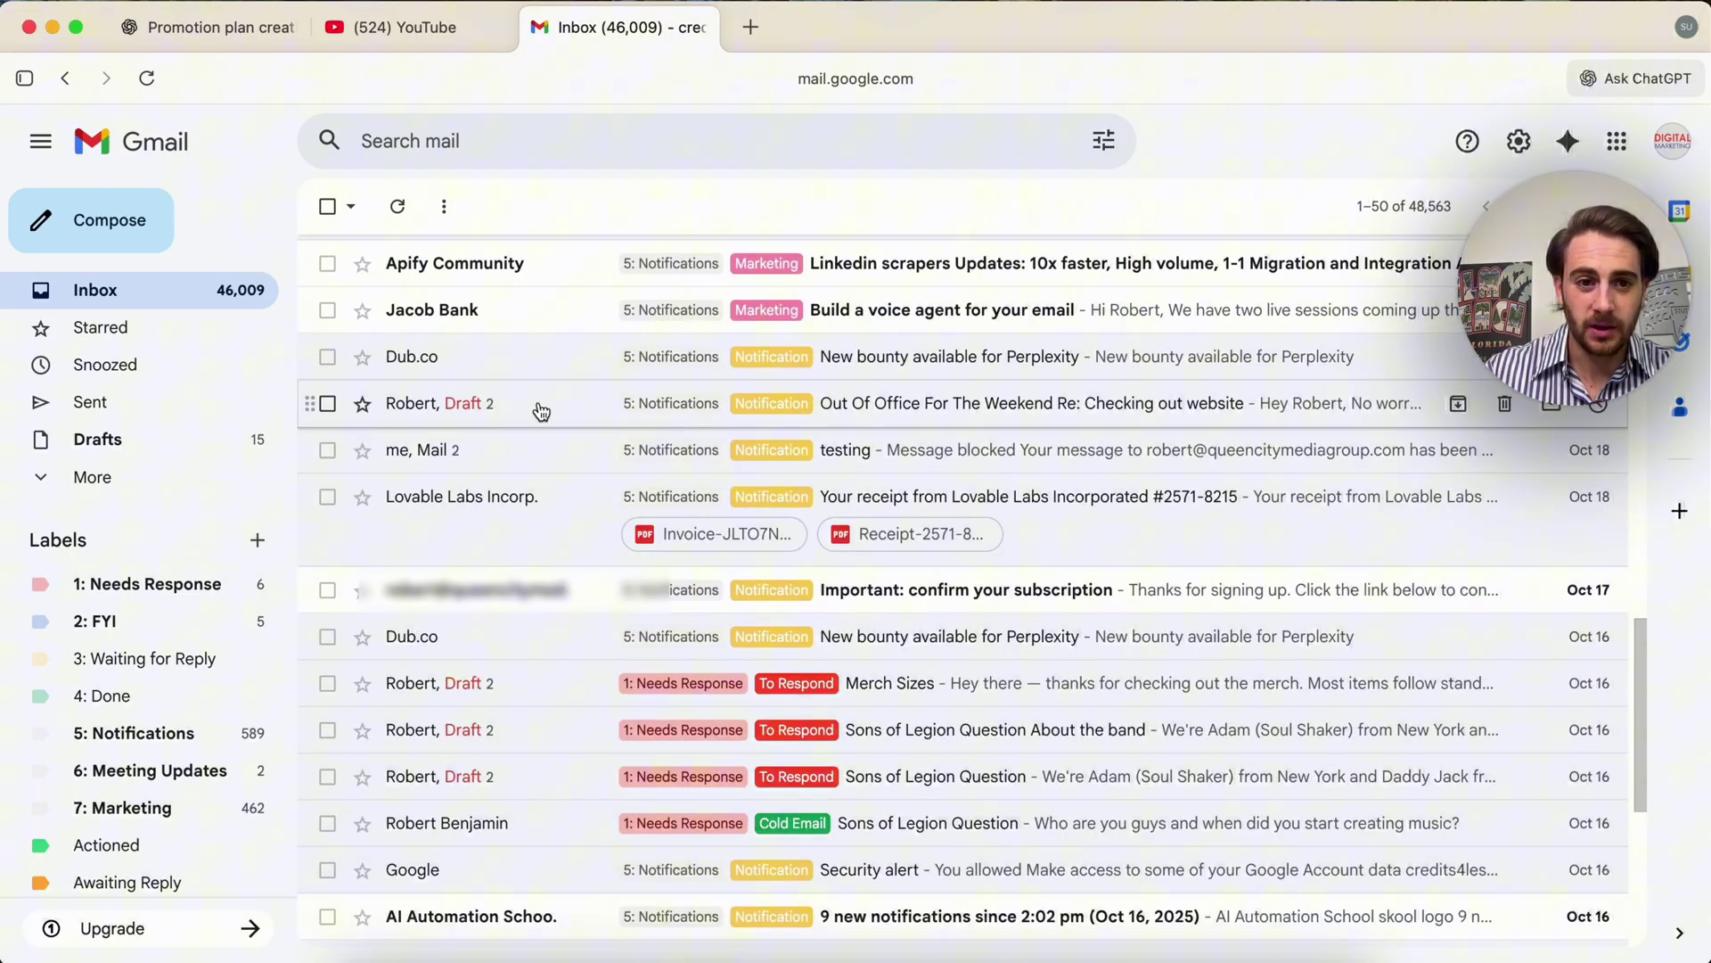
click(541, 411)
Clear the old reply text and ask ChatGPT to write a 3-5 sentence reply.
scroll(630, 638, down, 2)
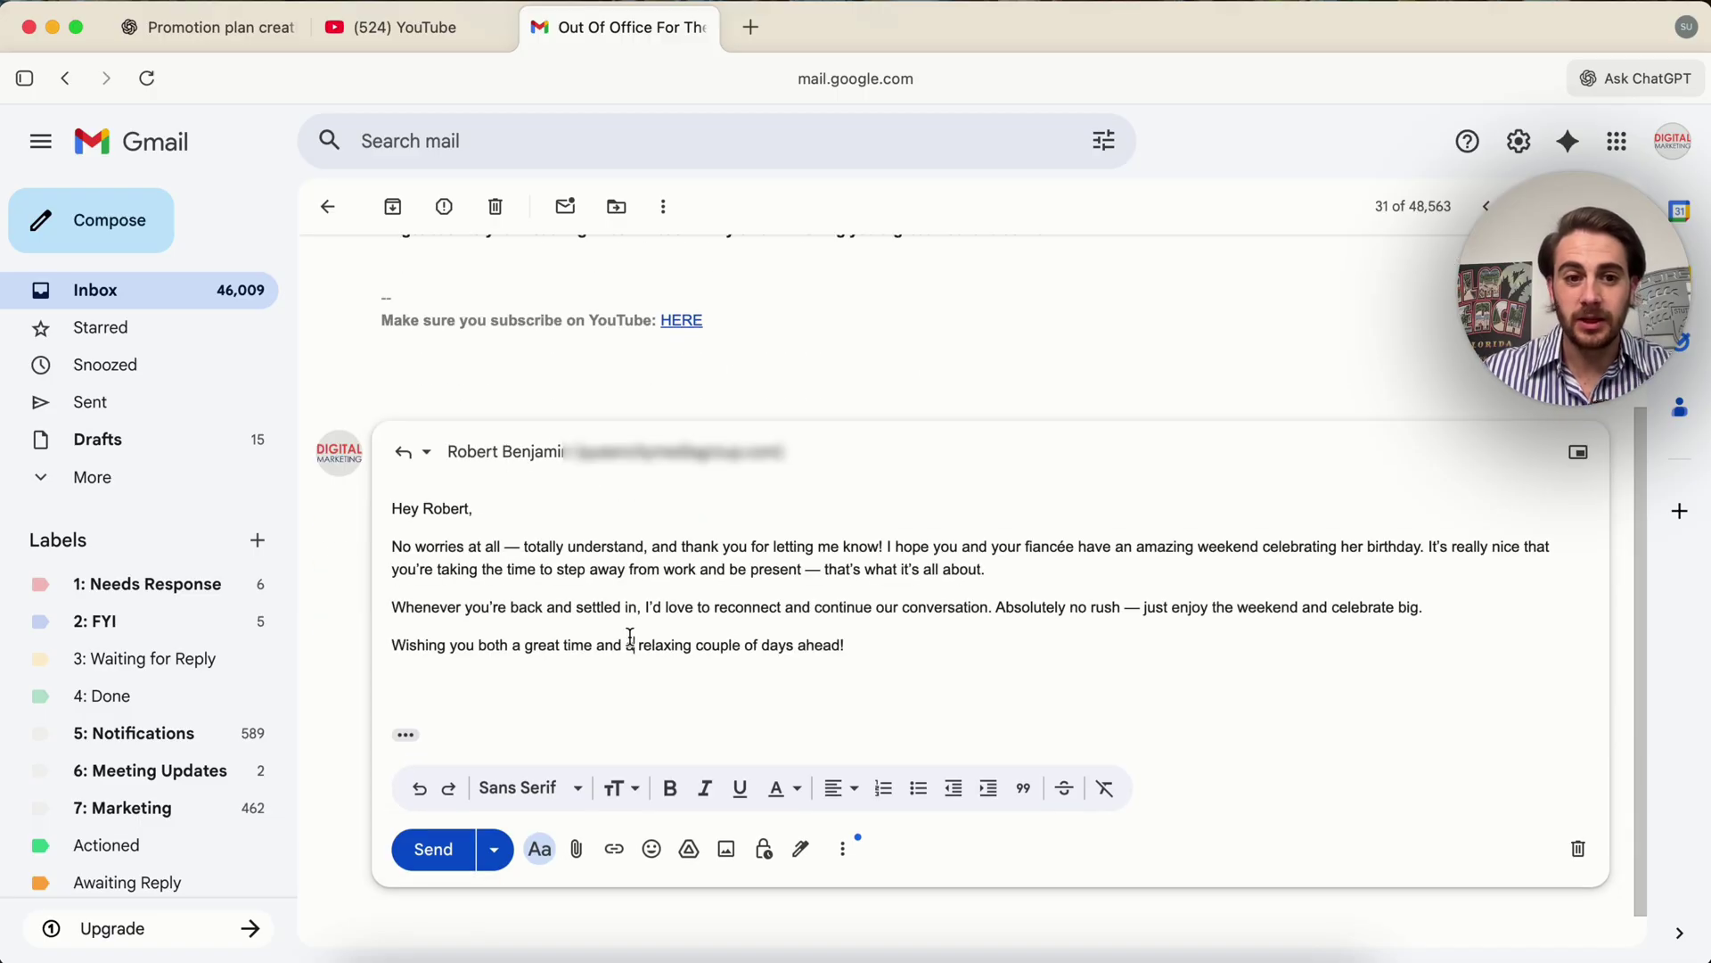
key(super+a)
key(BackSpace)
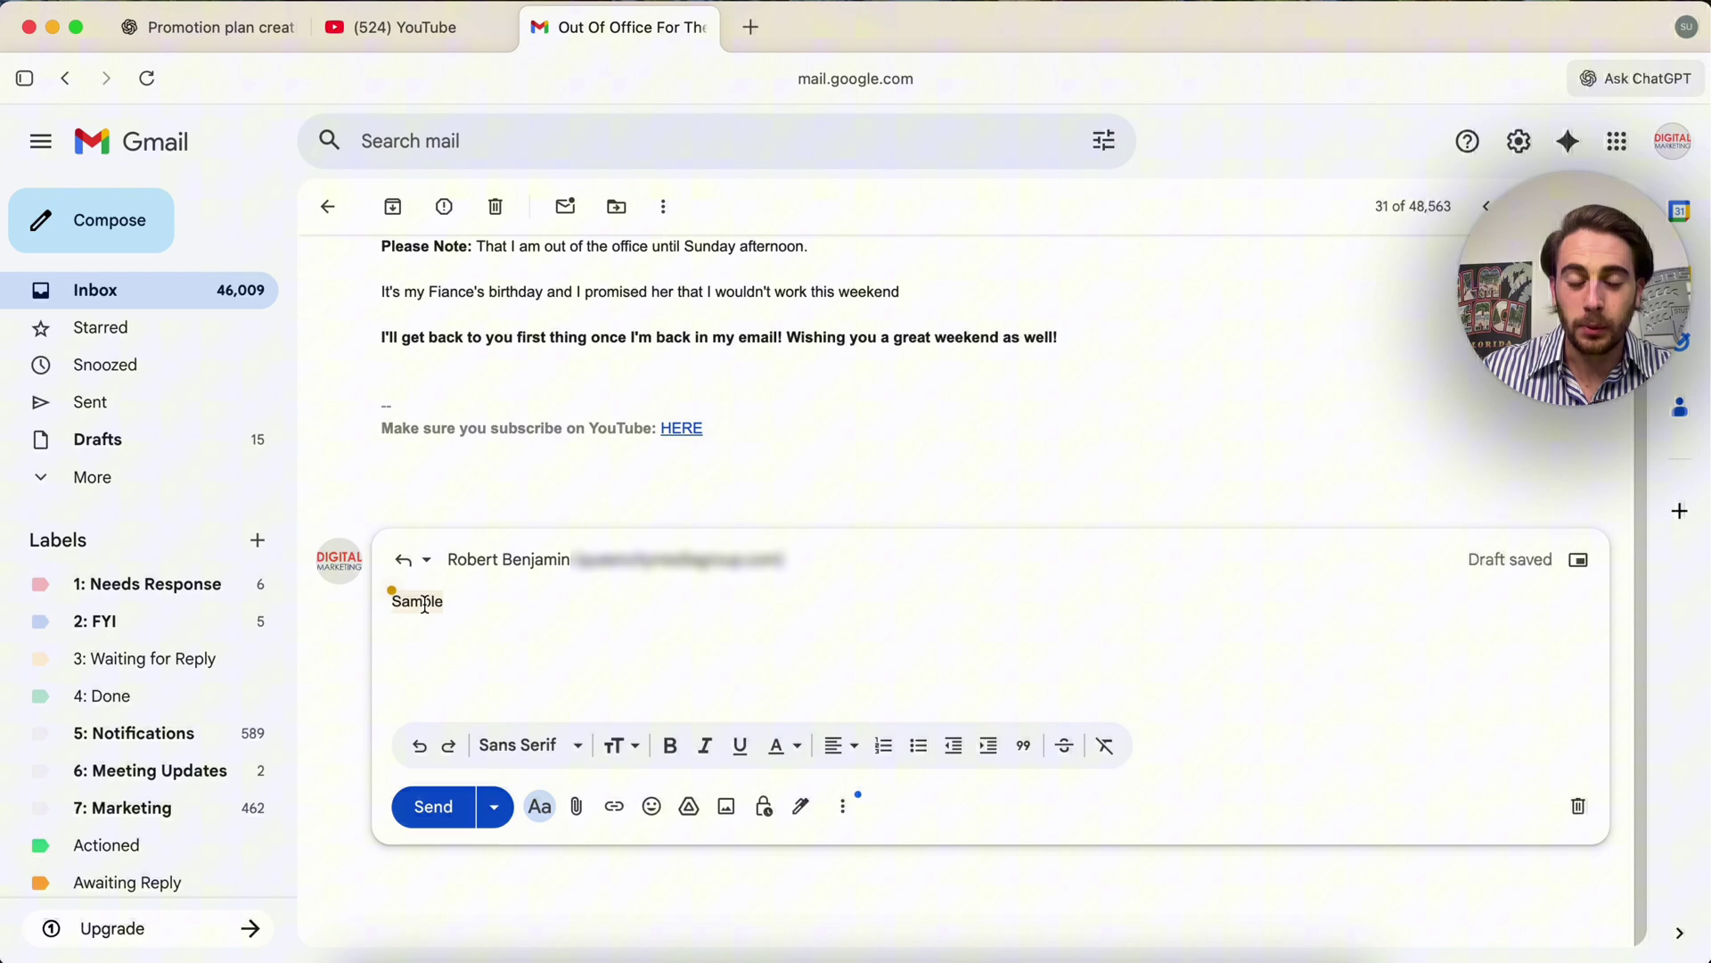
scroll(424, 605, up, 5)
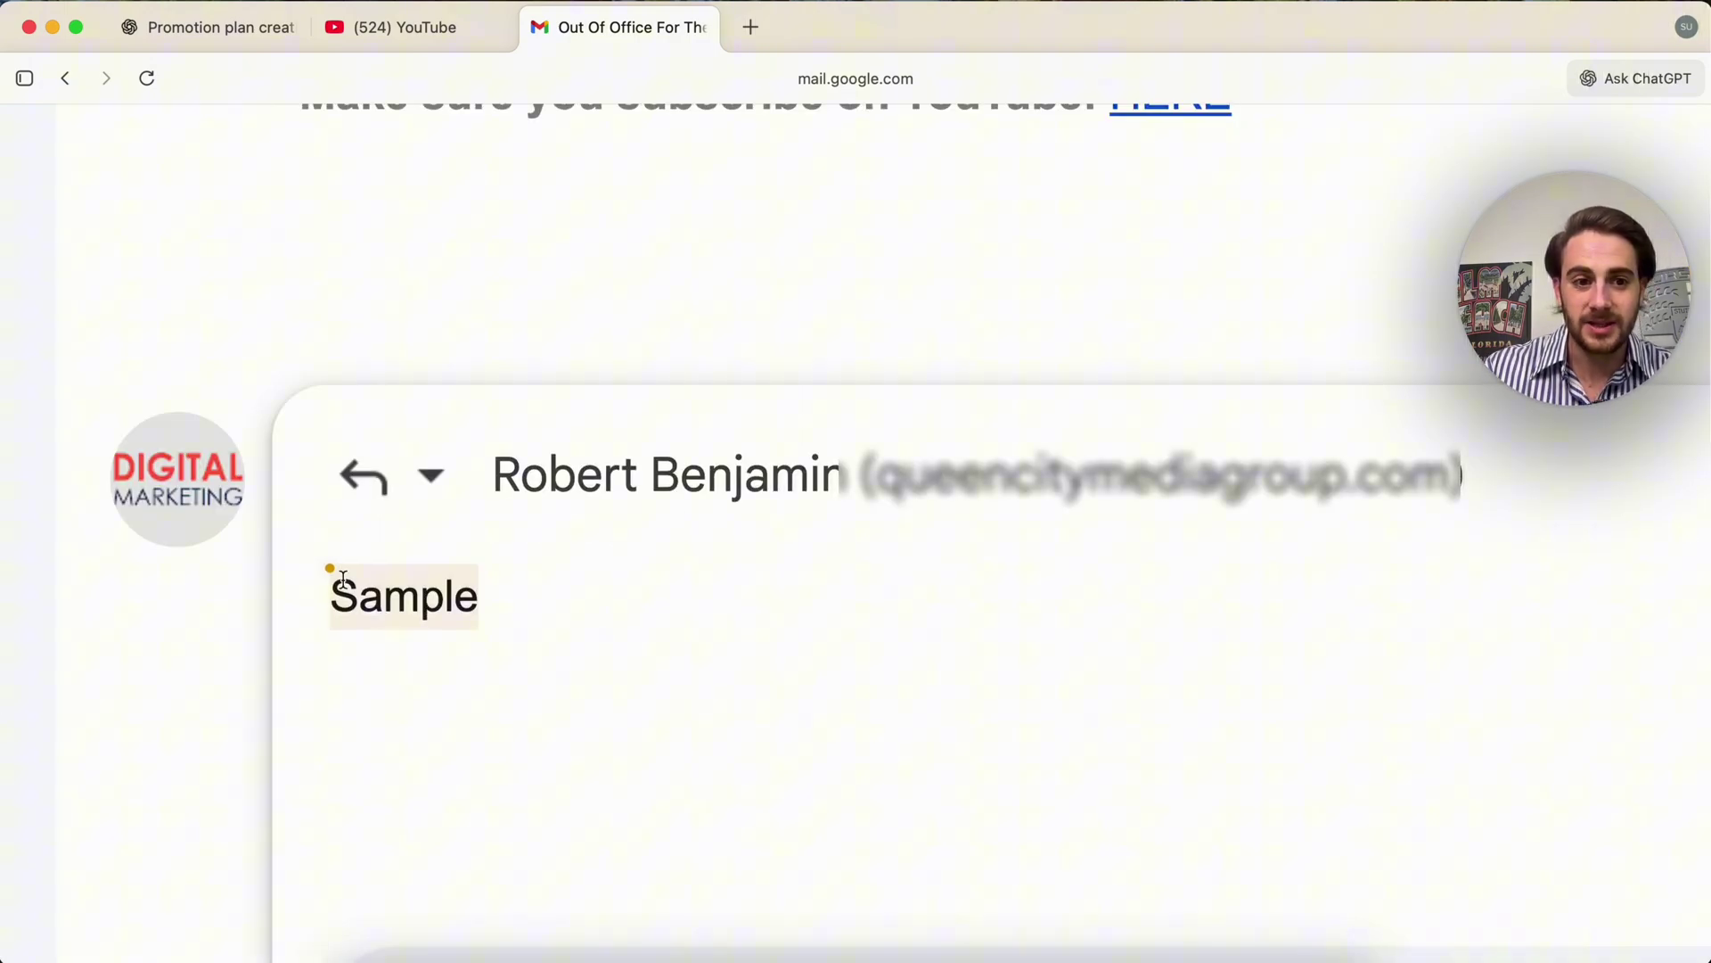
click(324, 560)
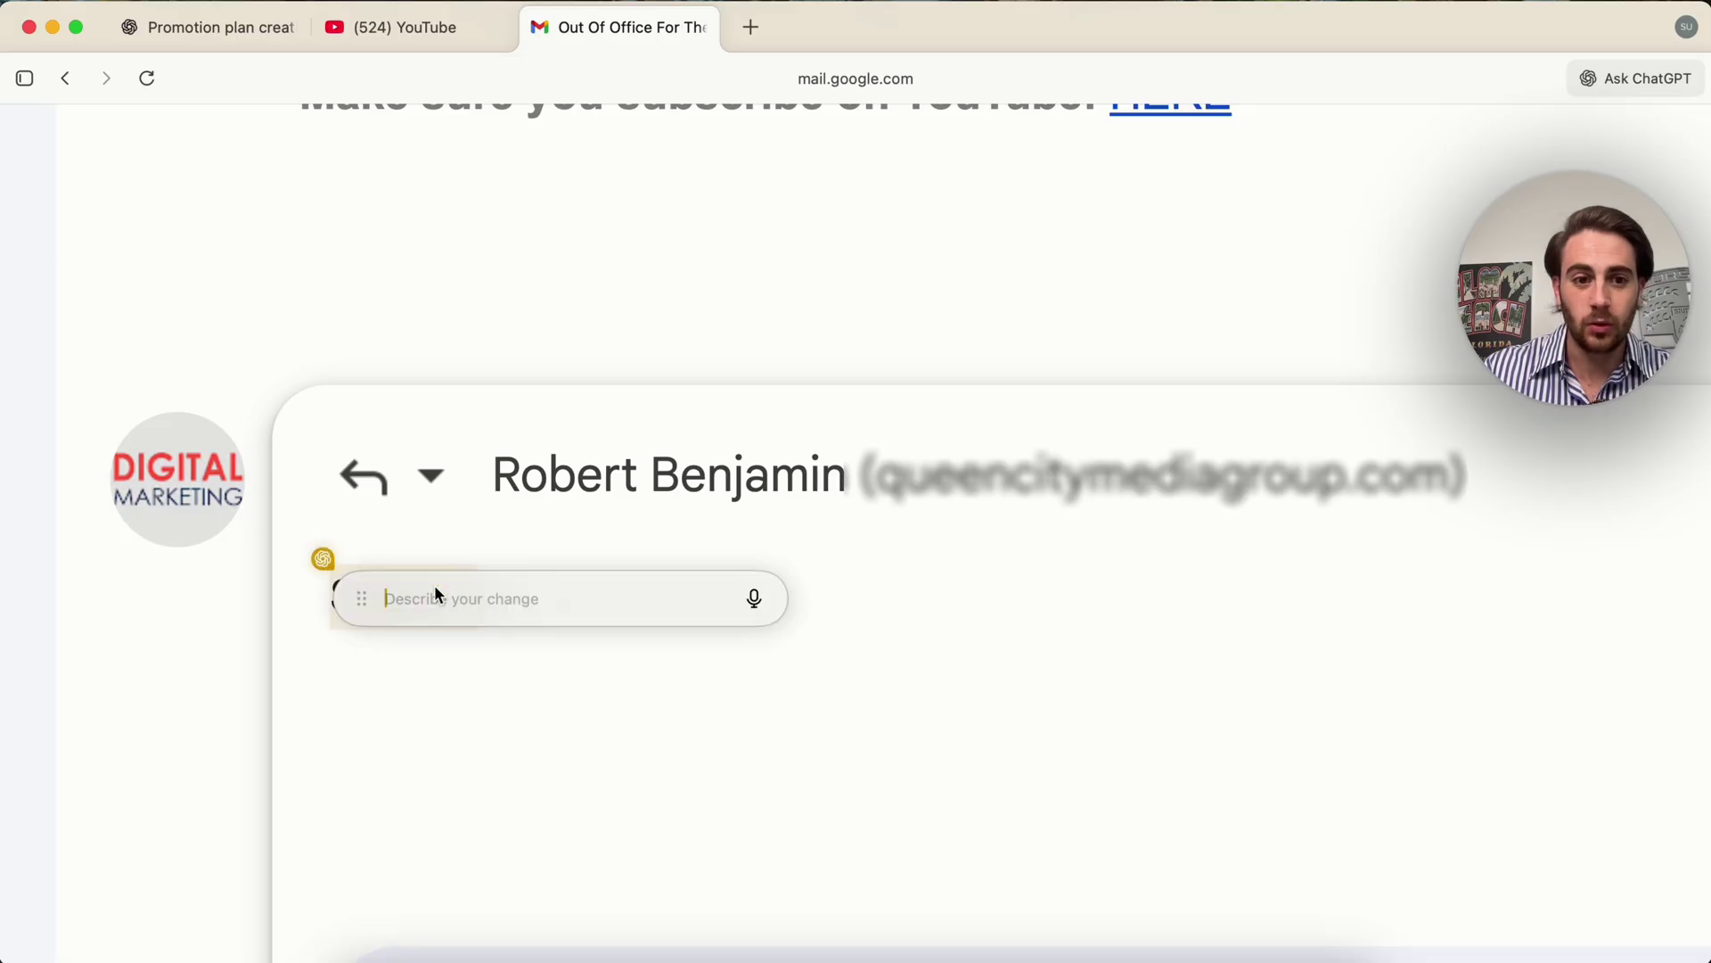
text(plese craft a response email to this -)
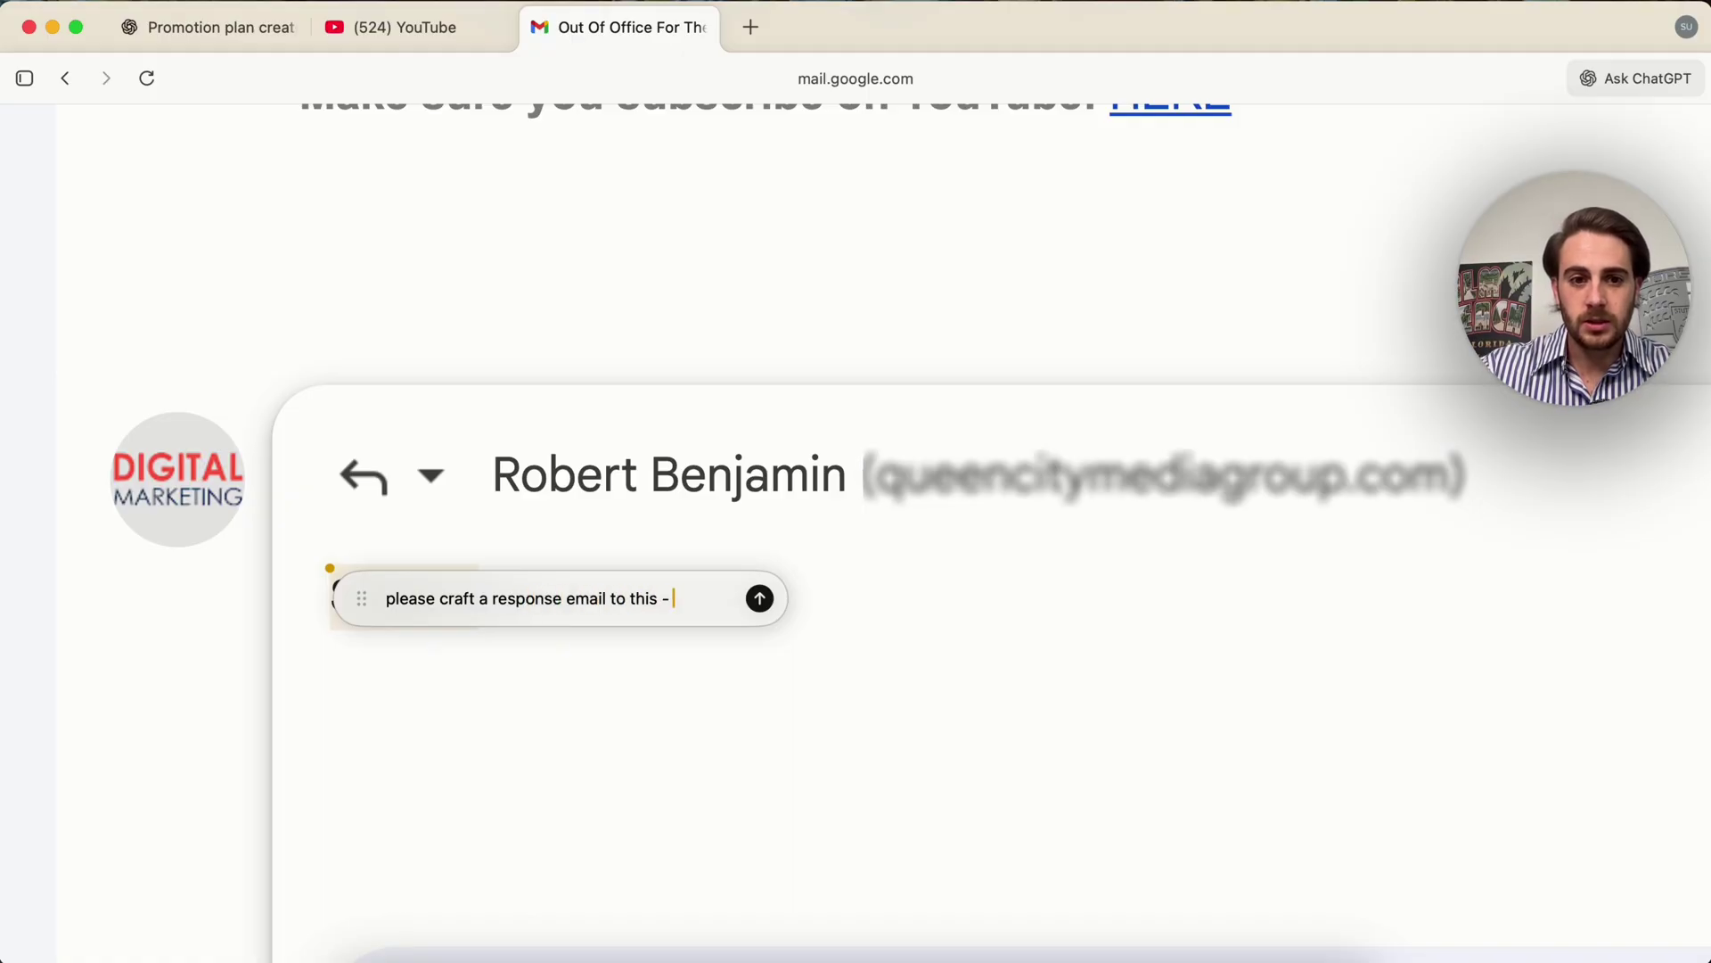
text(it 3-5 sentences)
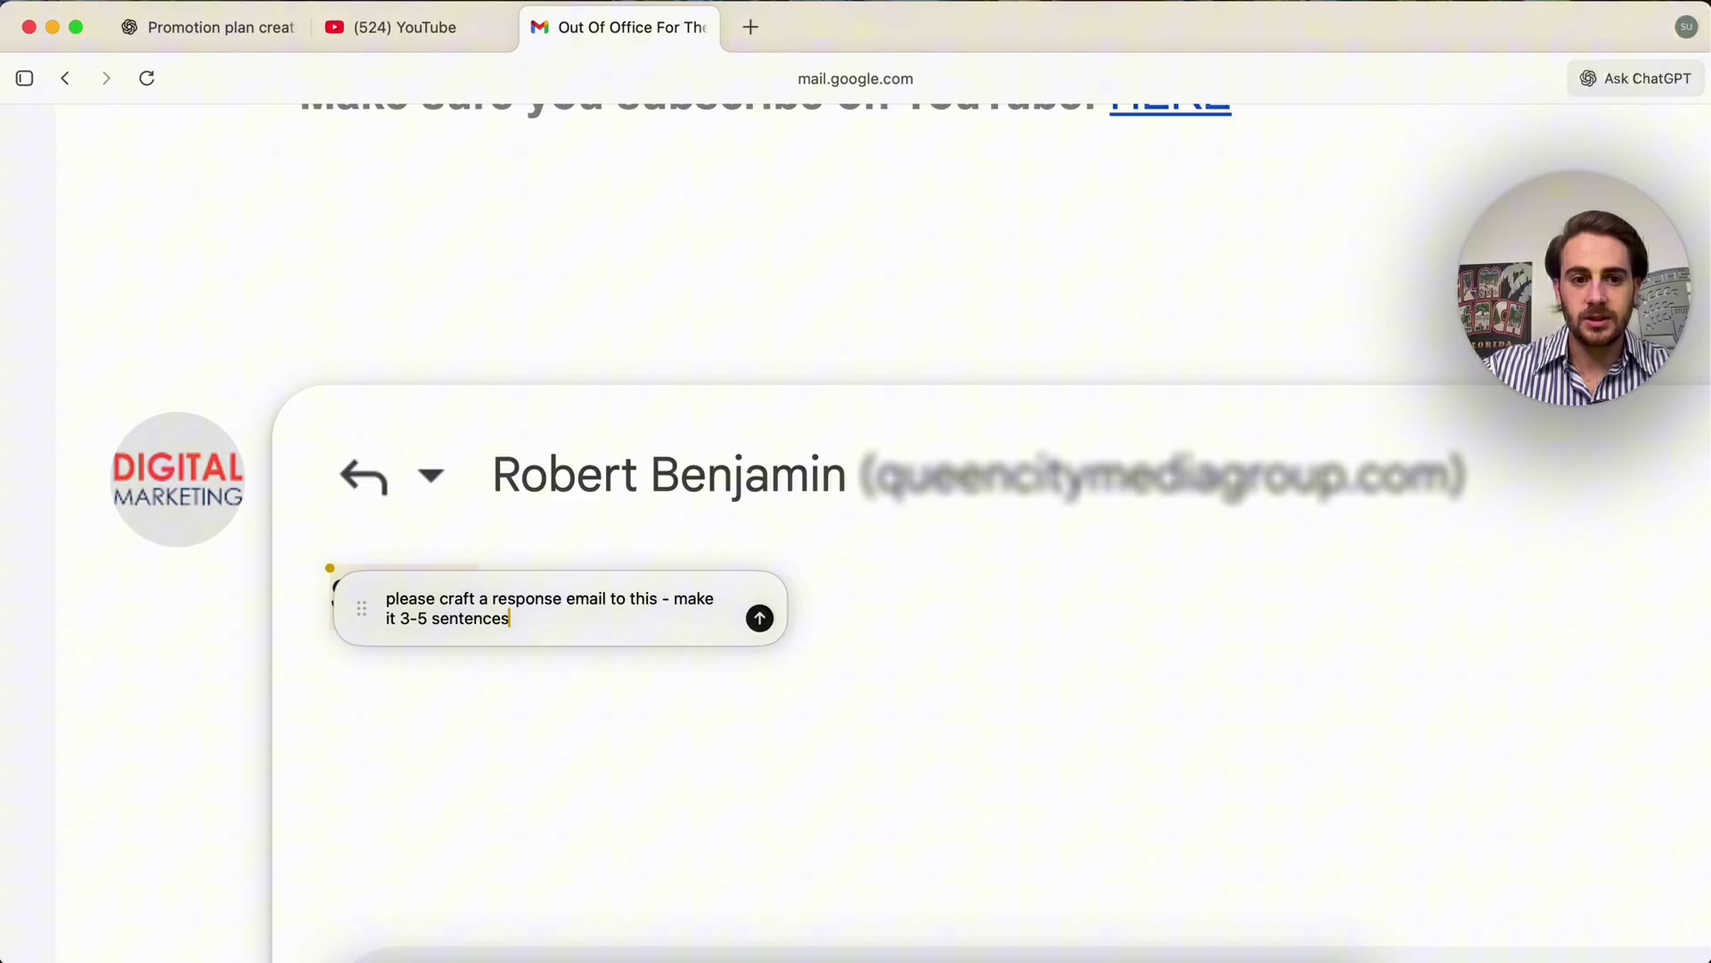
key(Return)
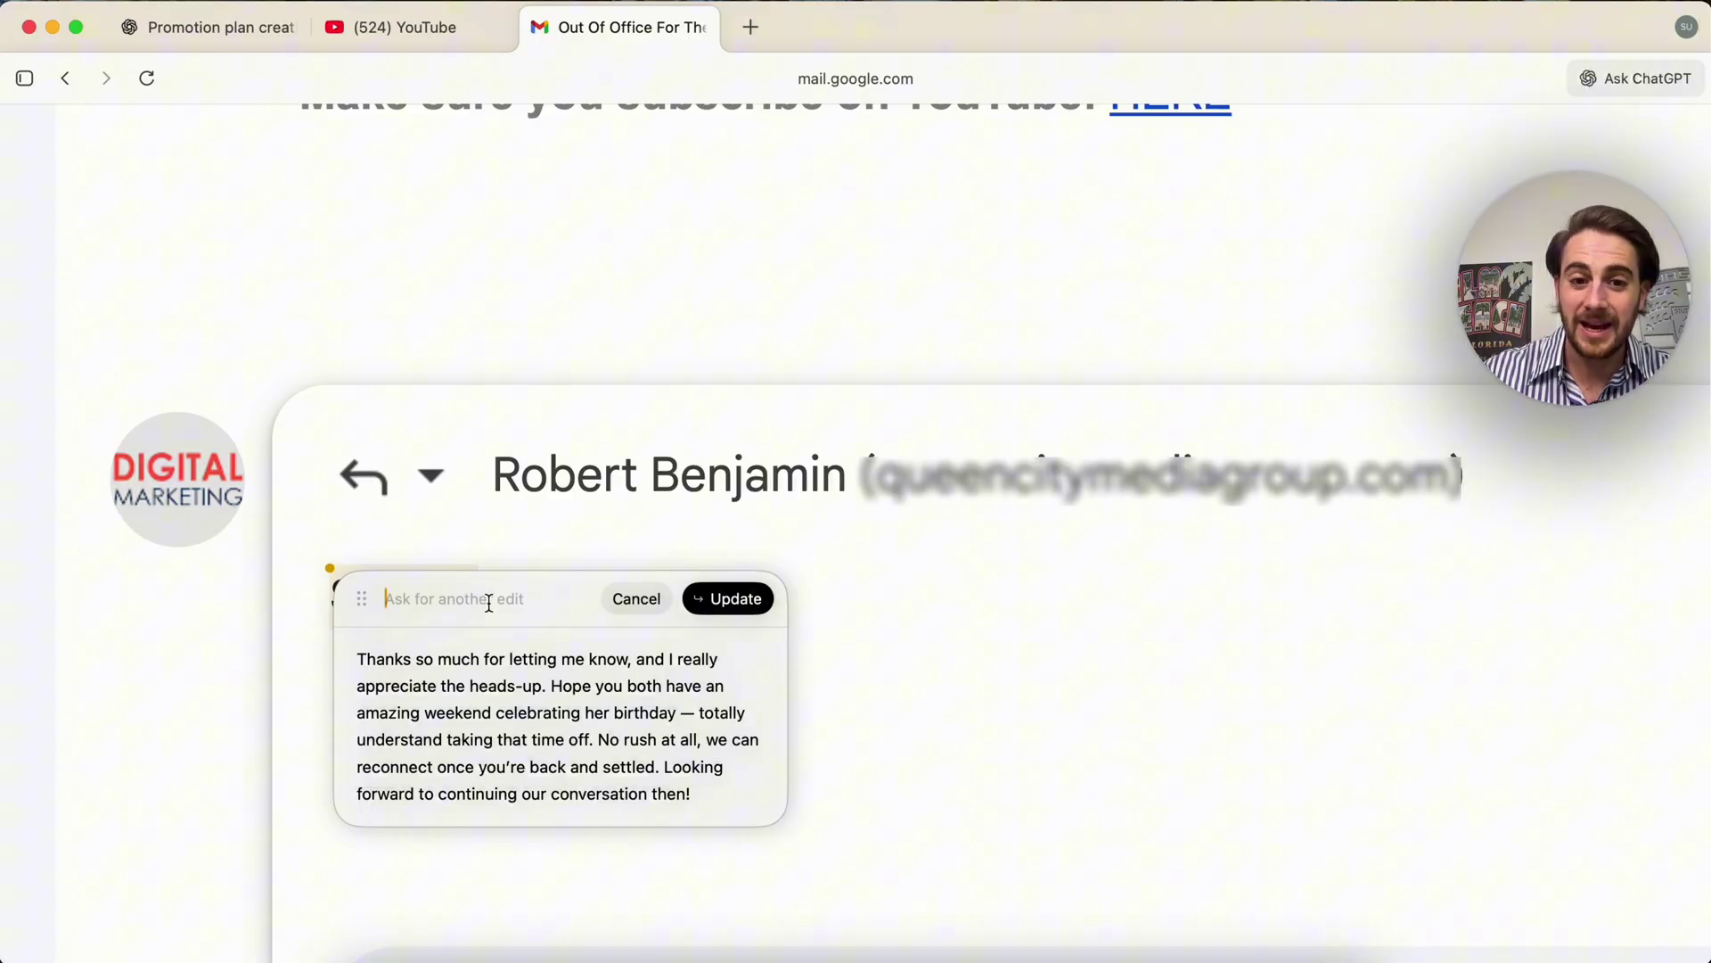
Insert the drafted reply wishing an amazing birthday weekend and offering to reconnect.
click(727, 598)
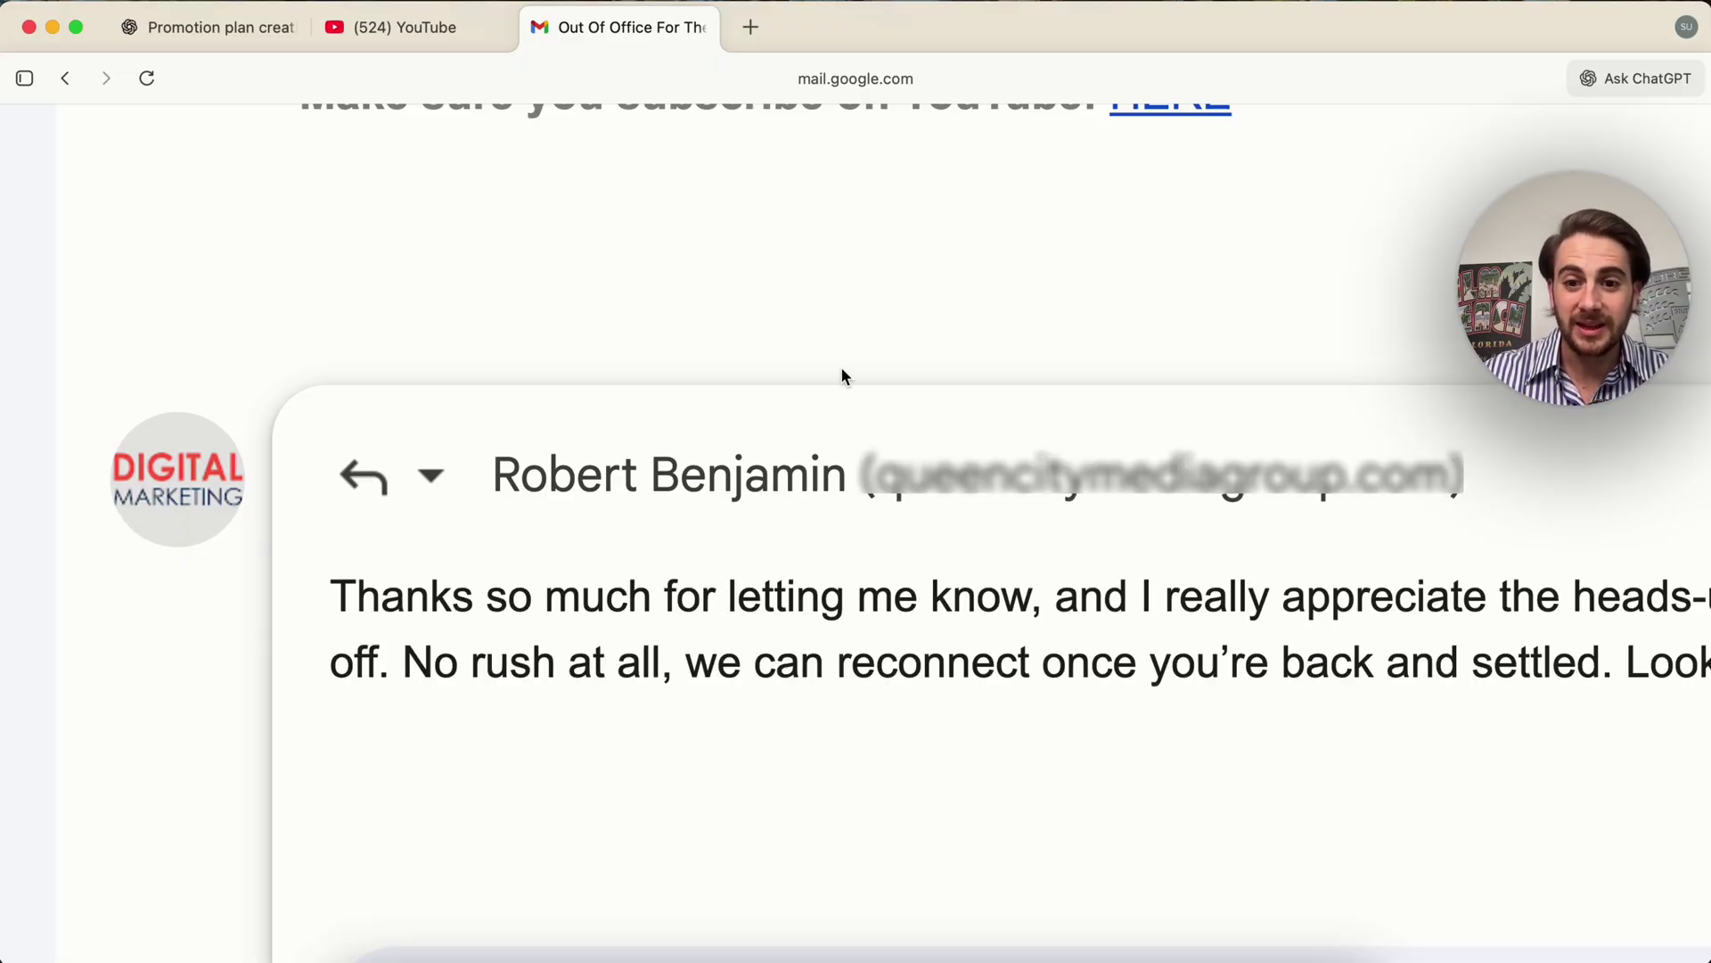
scroll(842, 369, down, 3)
scroll(931, 637, right, 10)
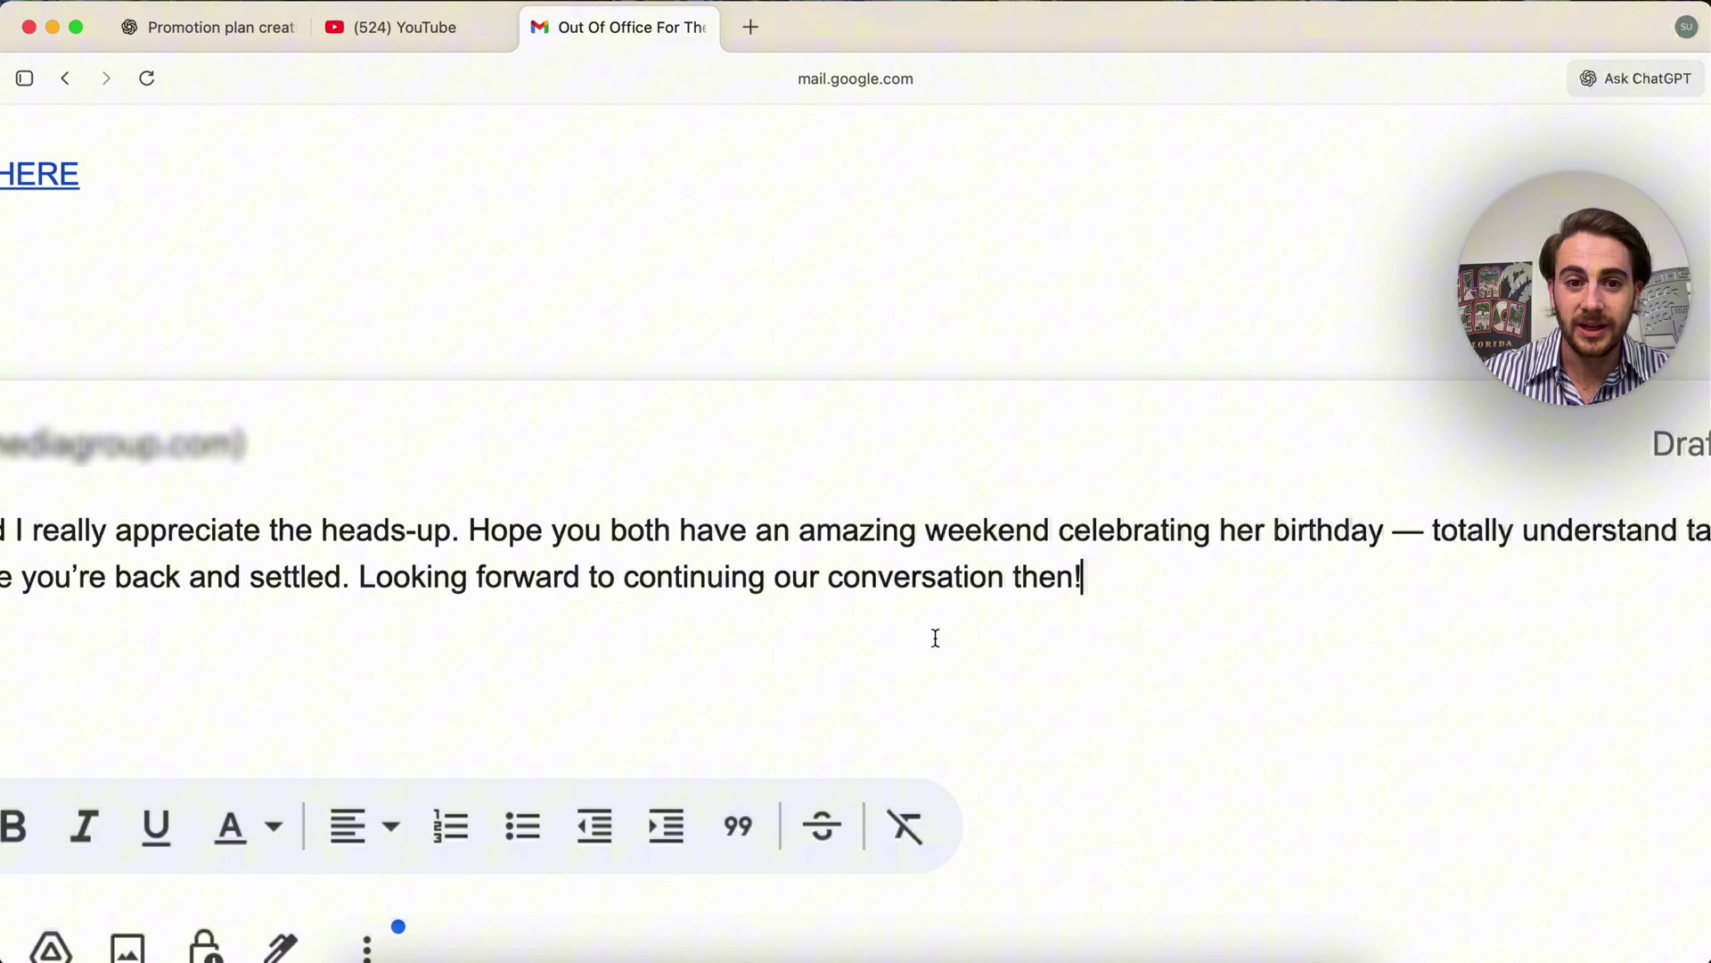
scroll(935, 638, left, 10)
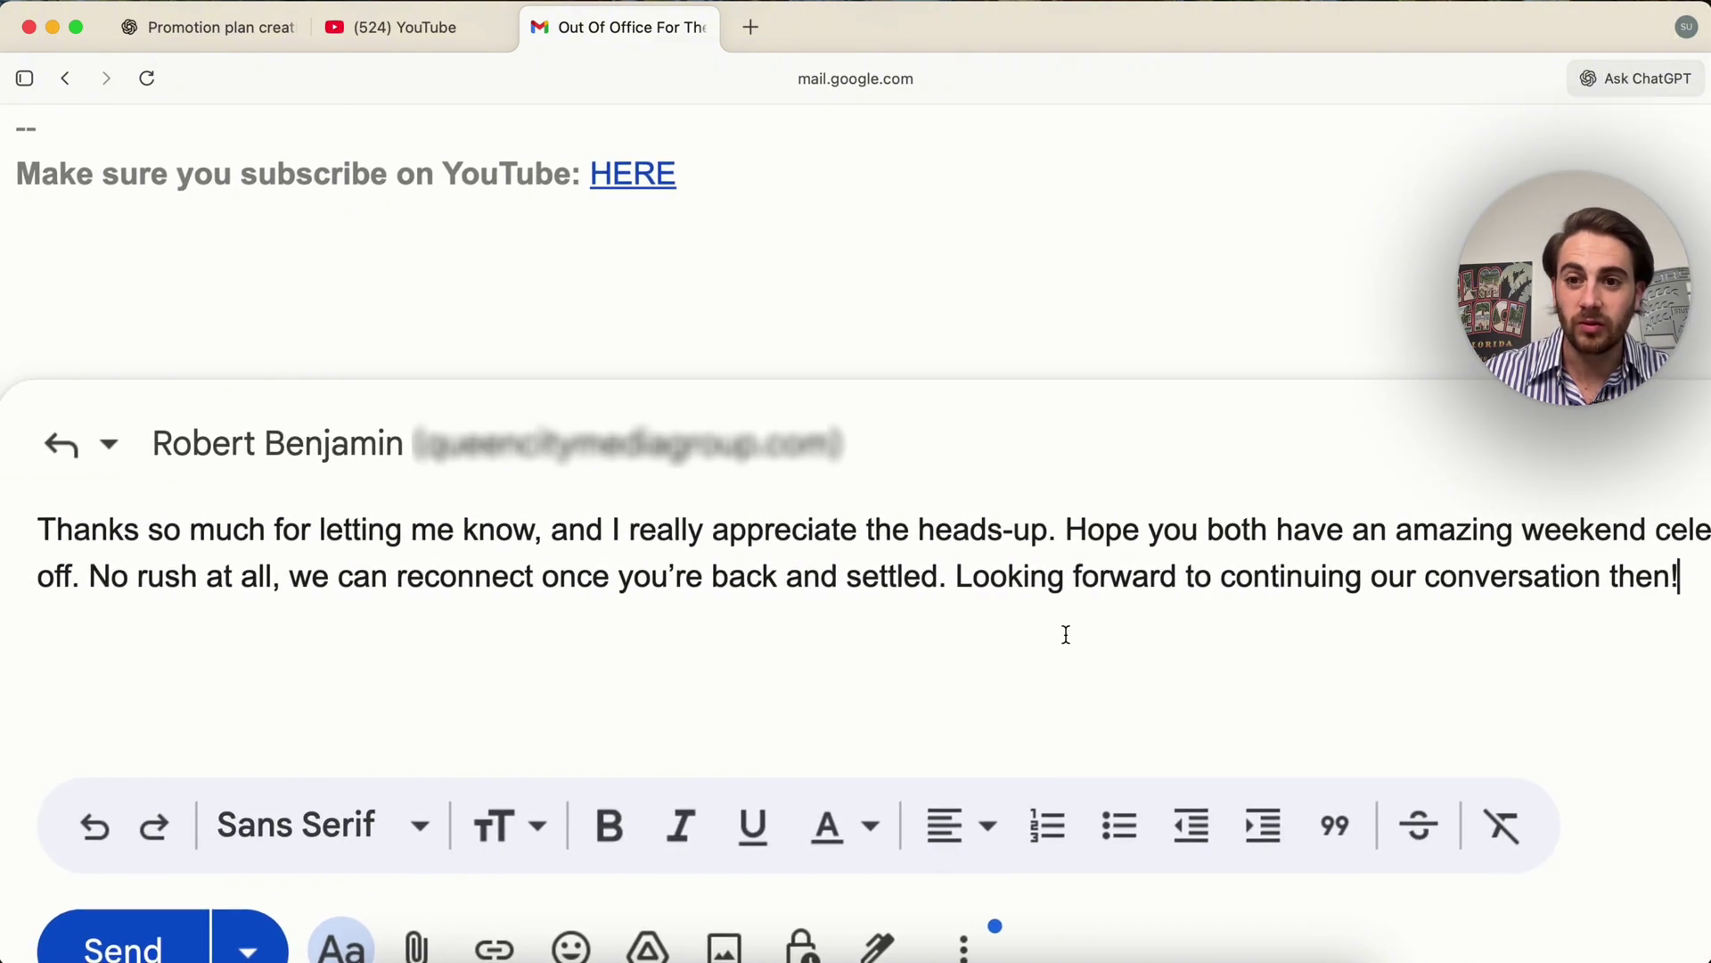
scroll(1107, 649, down, 5)
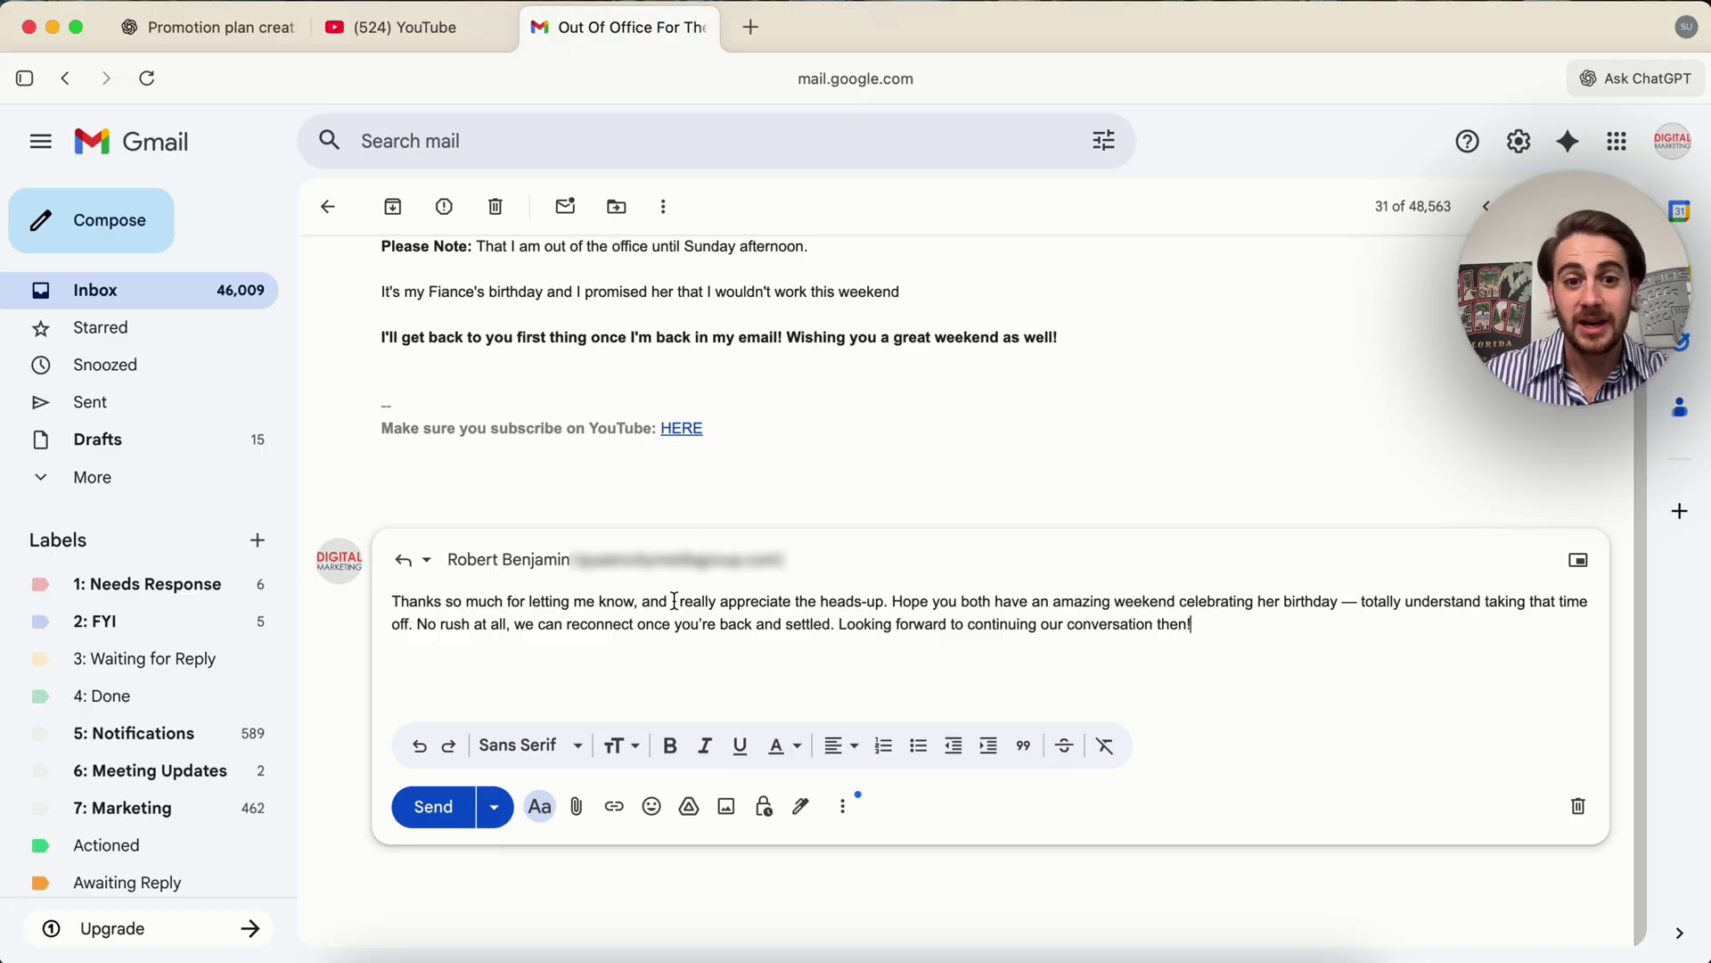
Go to drive.google.com in a new tab and open the CREAO Script document.
click(755, 27)
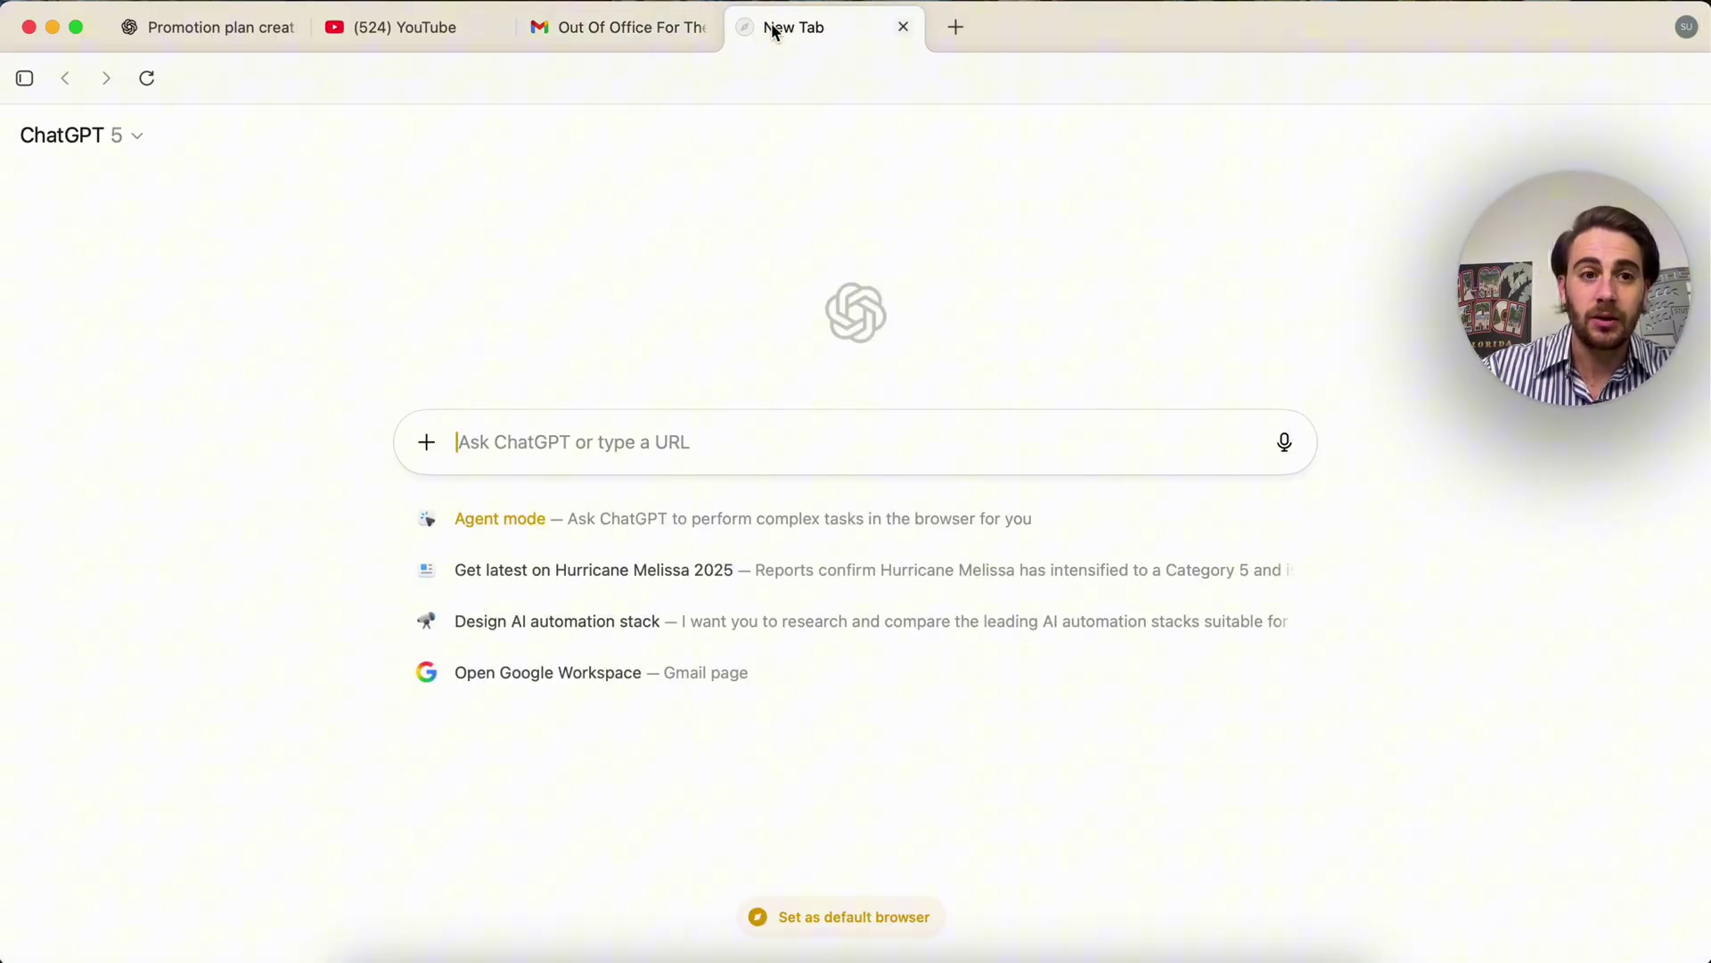
text(driv)
click(748, 79)
text(driv)
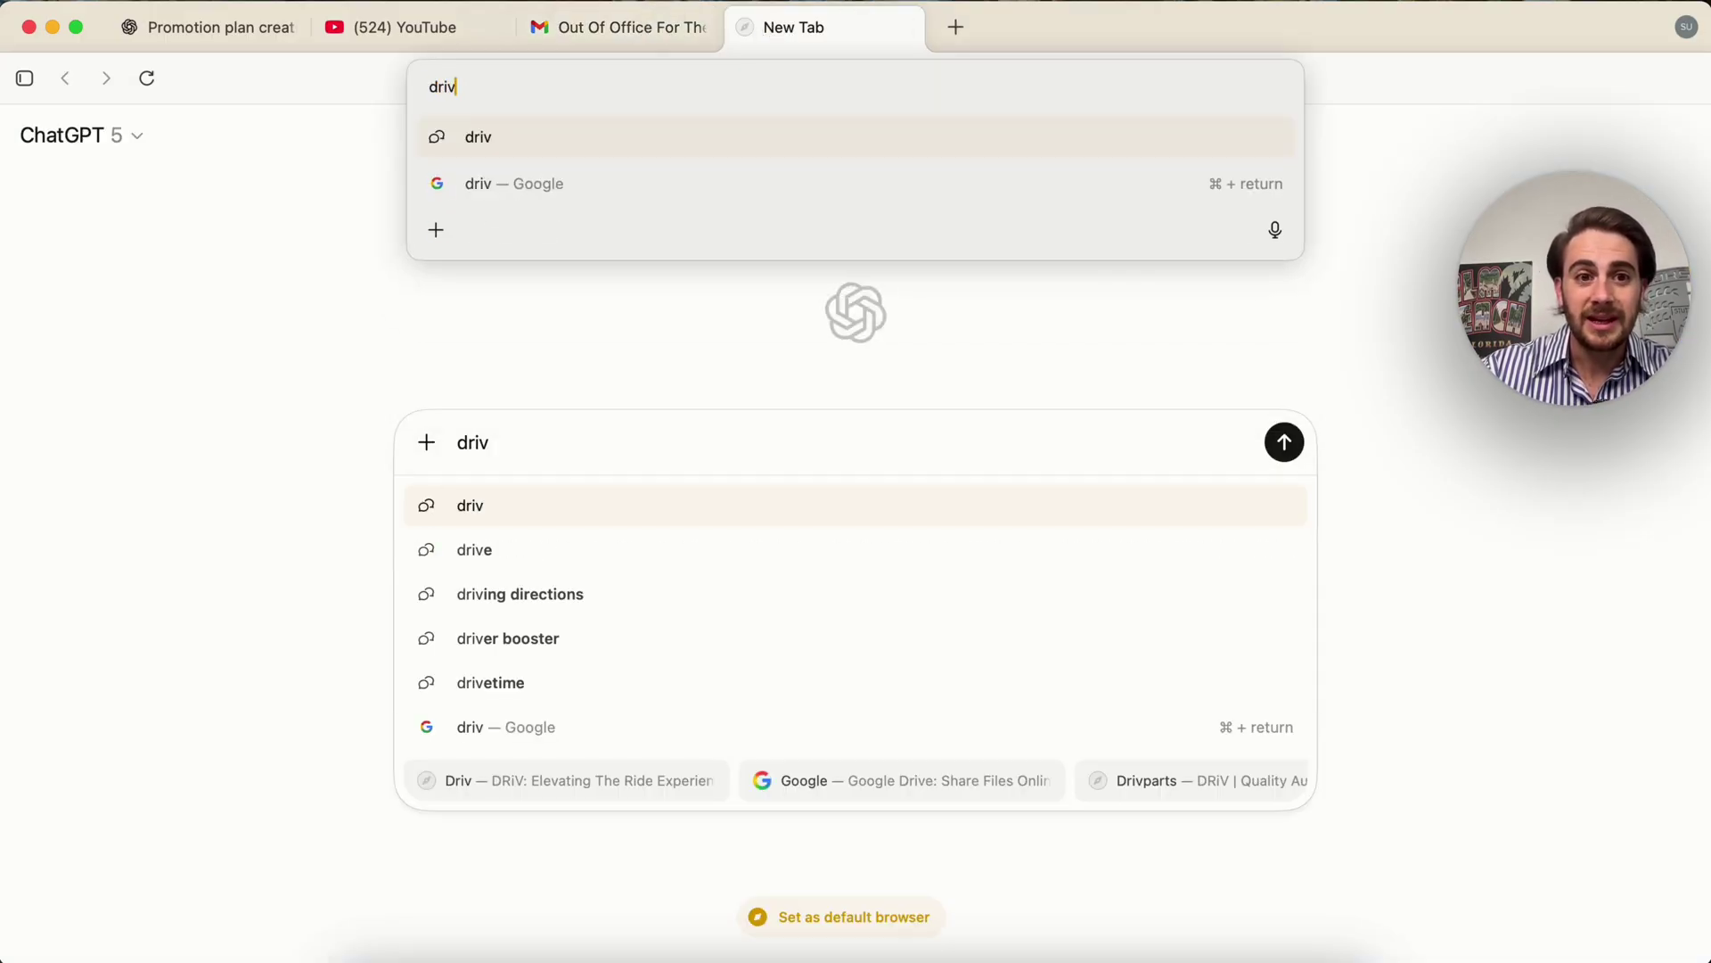
text(e.google.co)
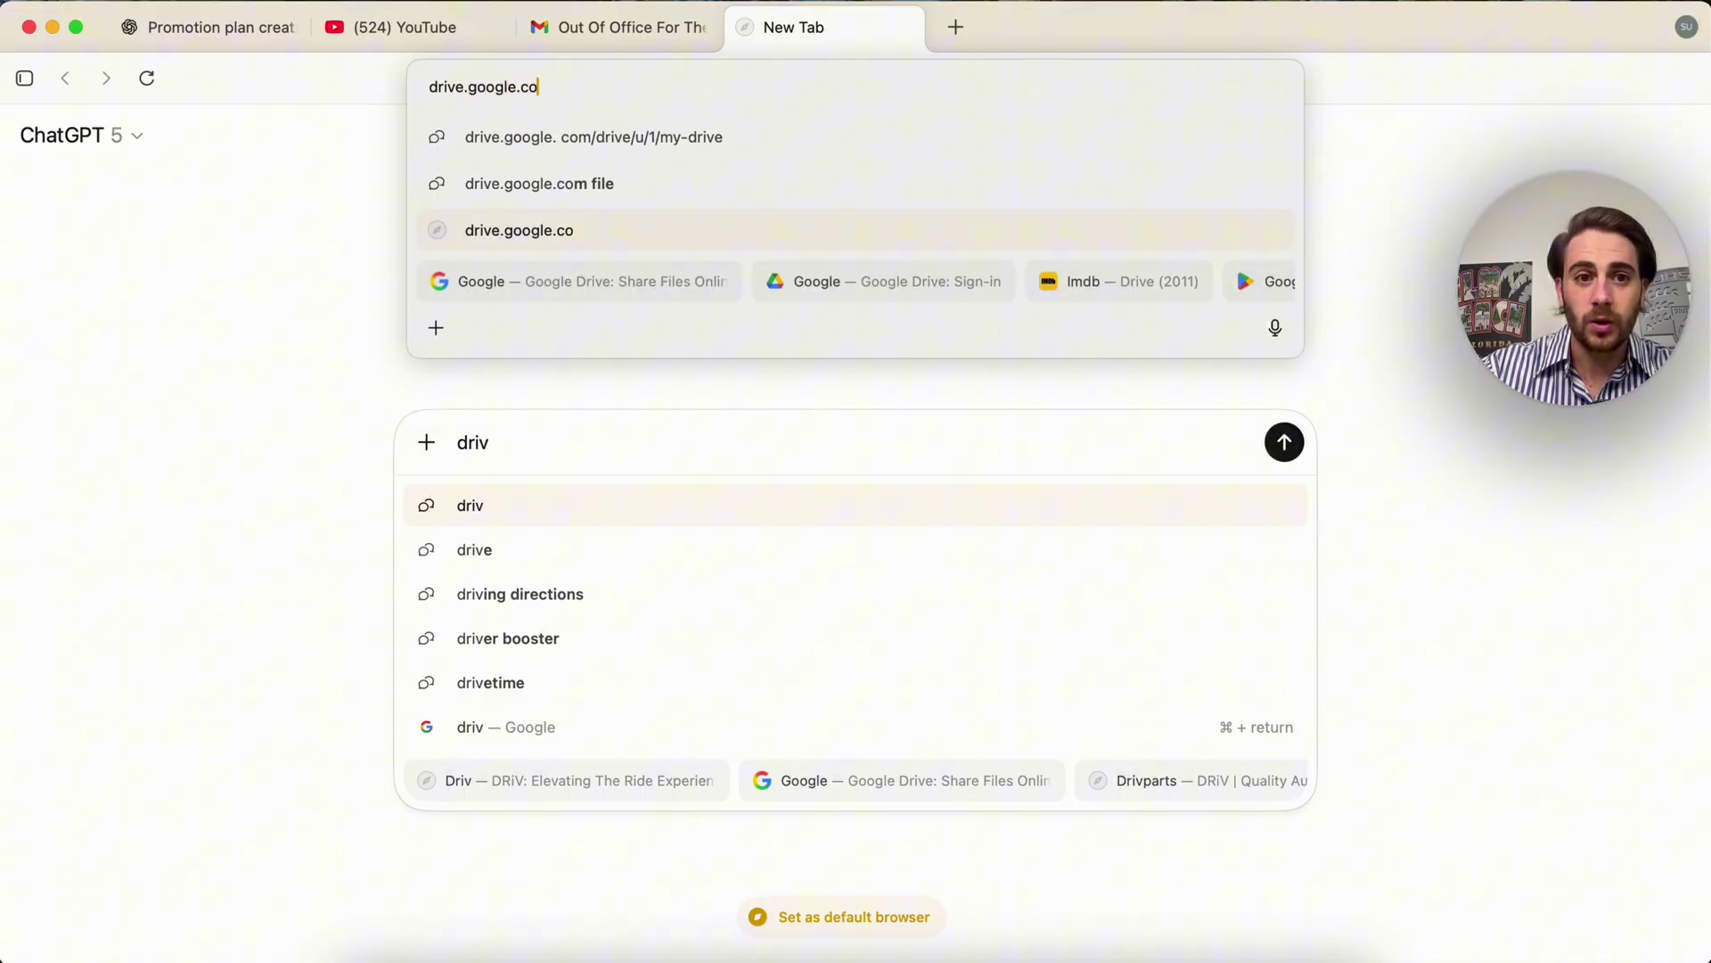
key(Return)
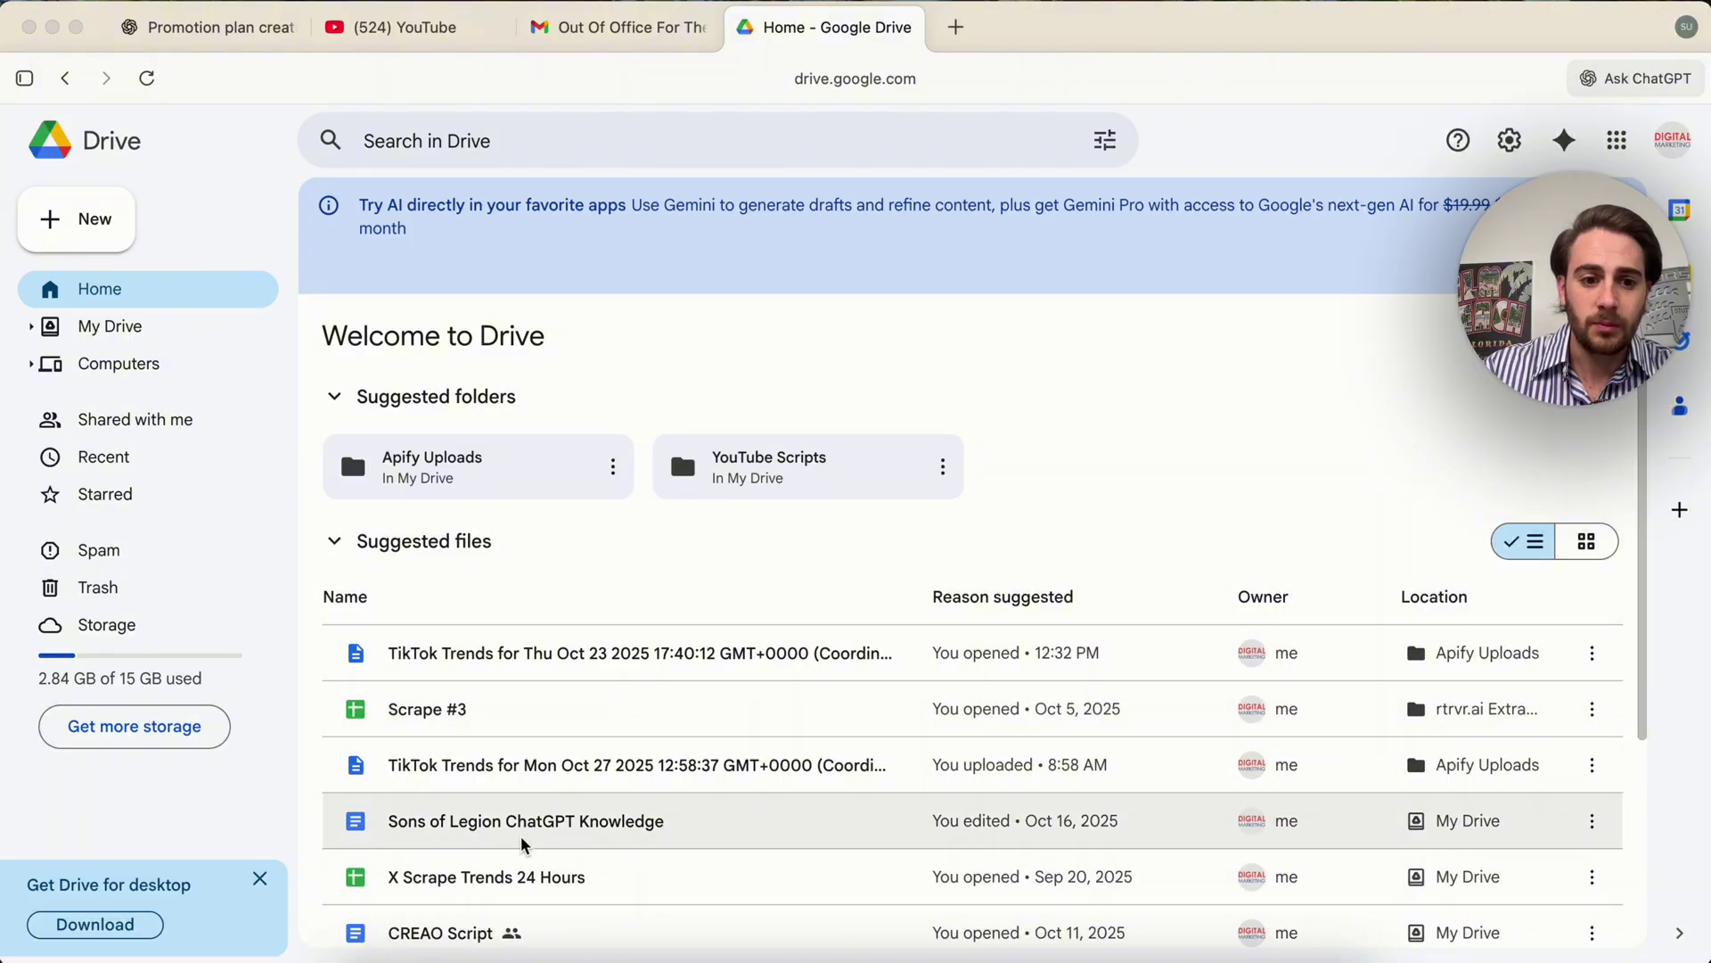
click(478, 927)
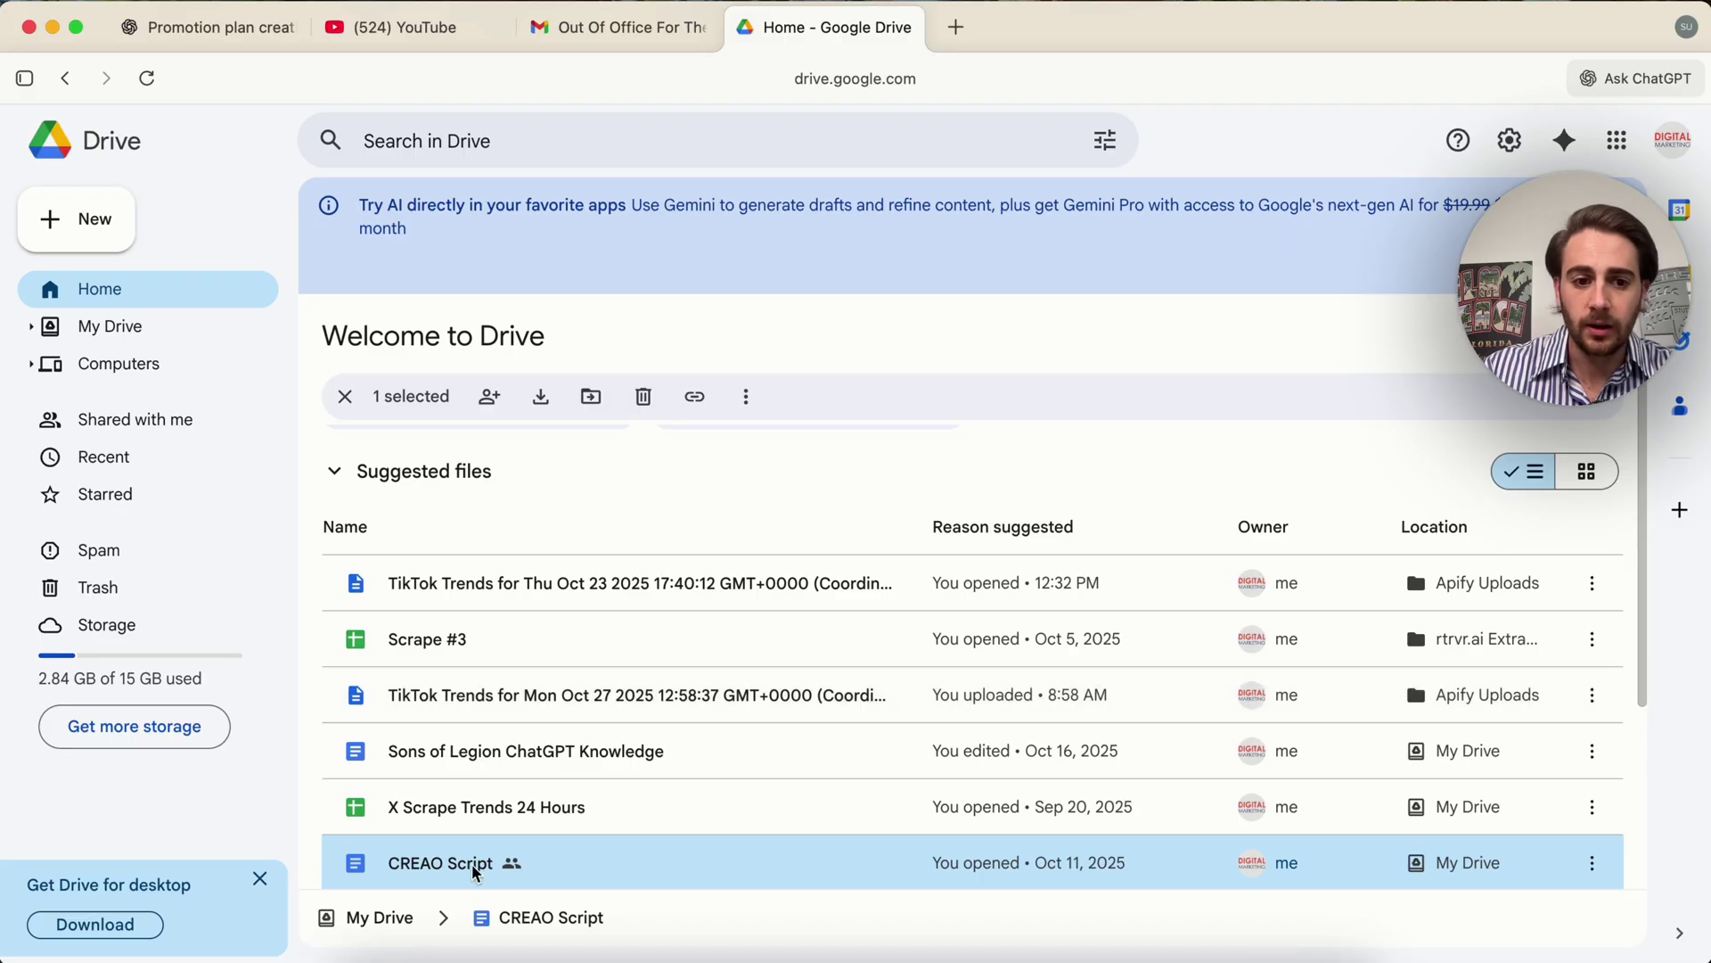
double_click(472, 864)
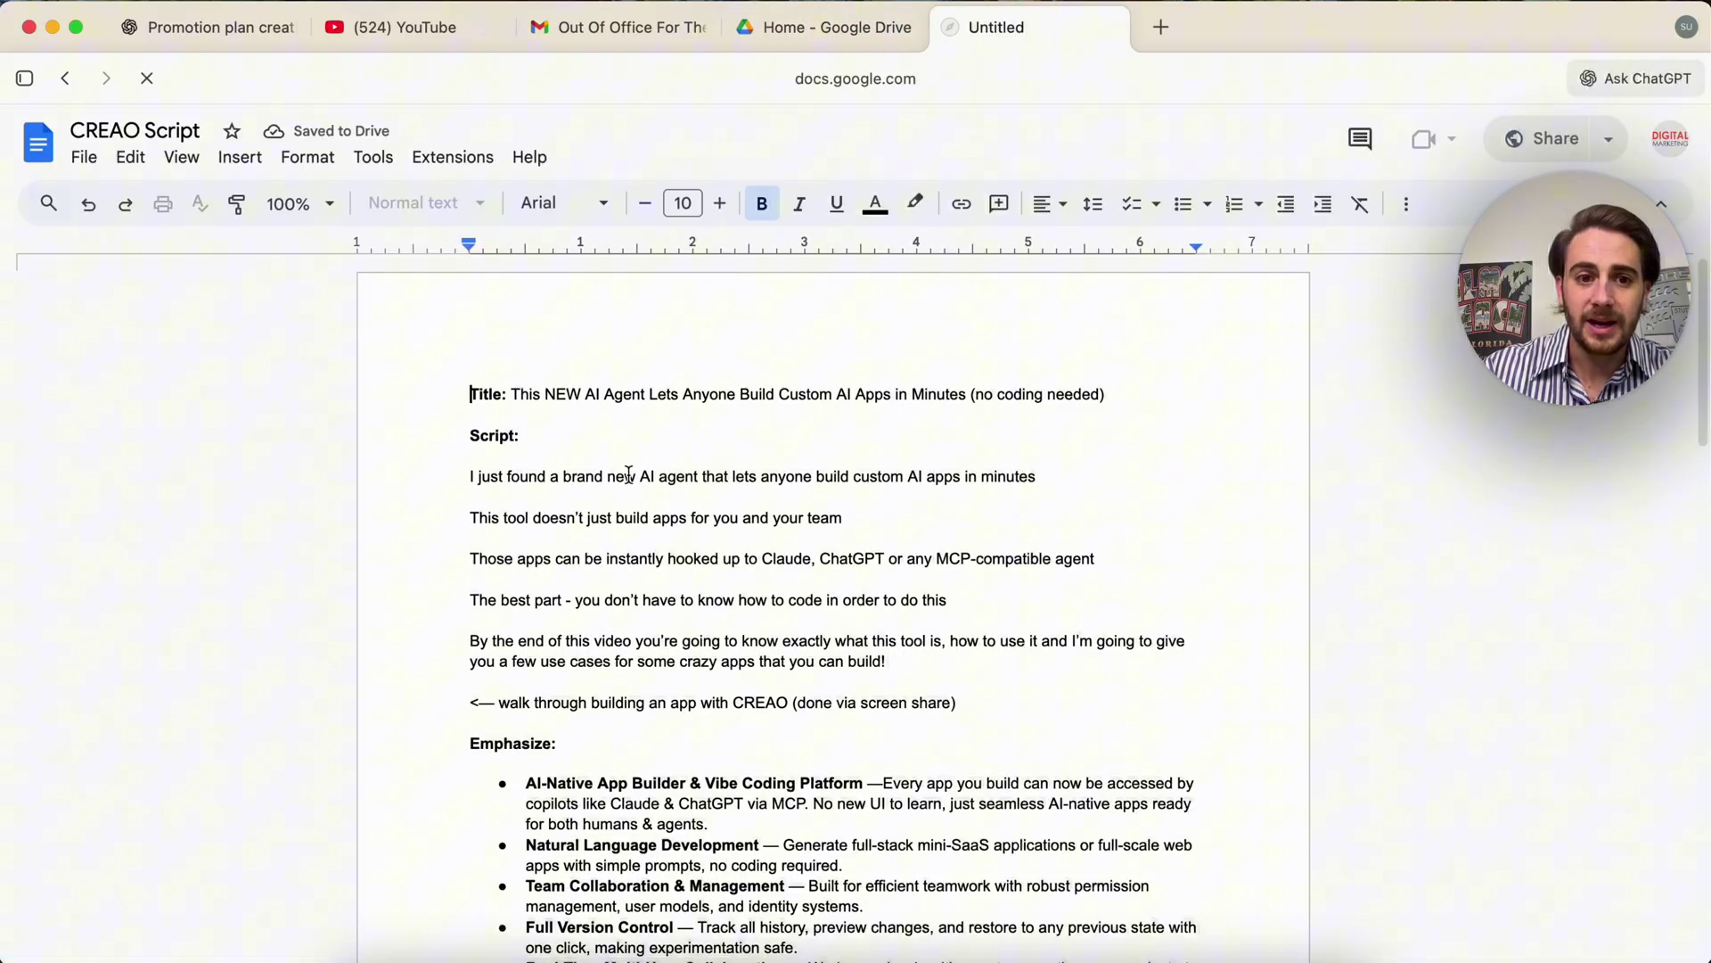
Have Gemini rewrite the selected hook paragraphs in the usual video-opening style, then open Atlas settings.
triple_click(624, 477)
shift+click(887, 666)
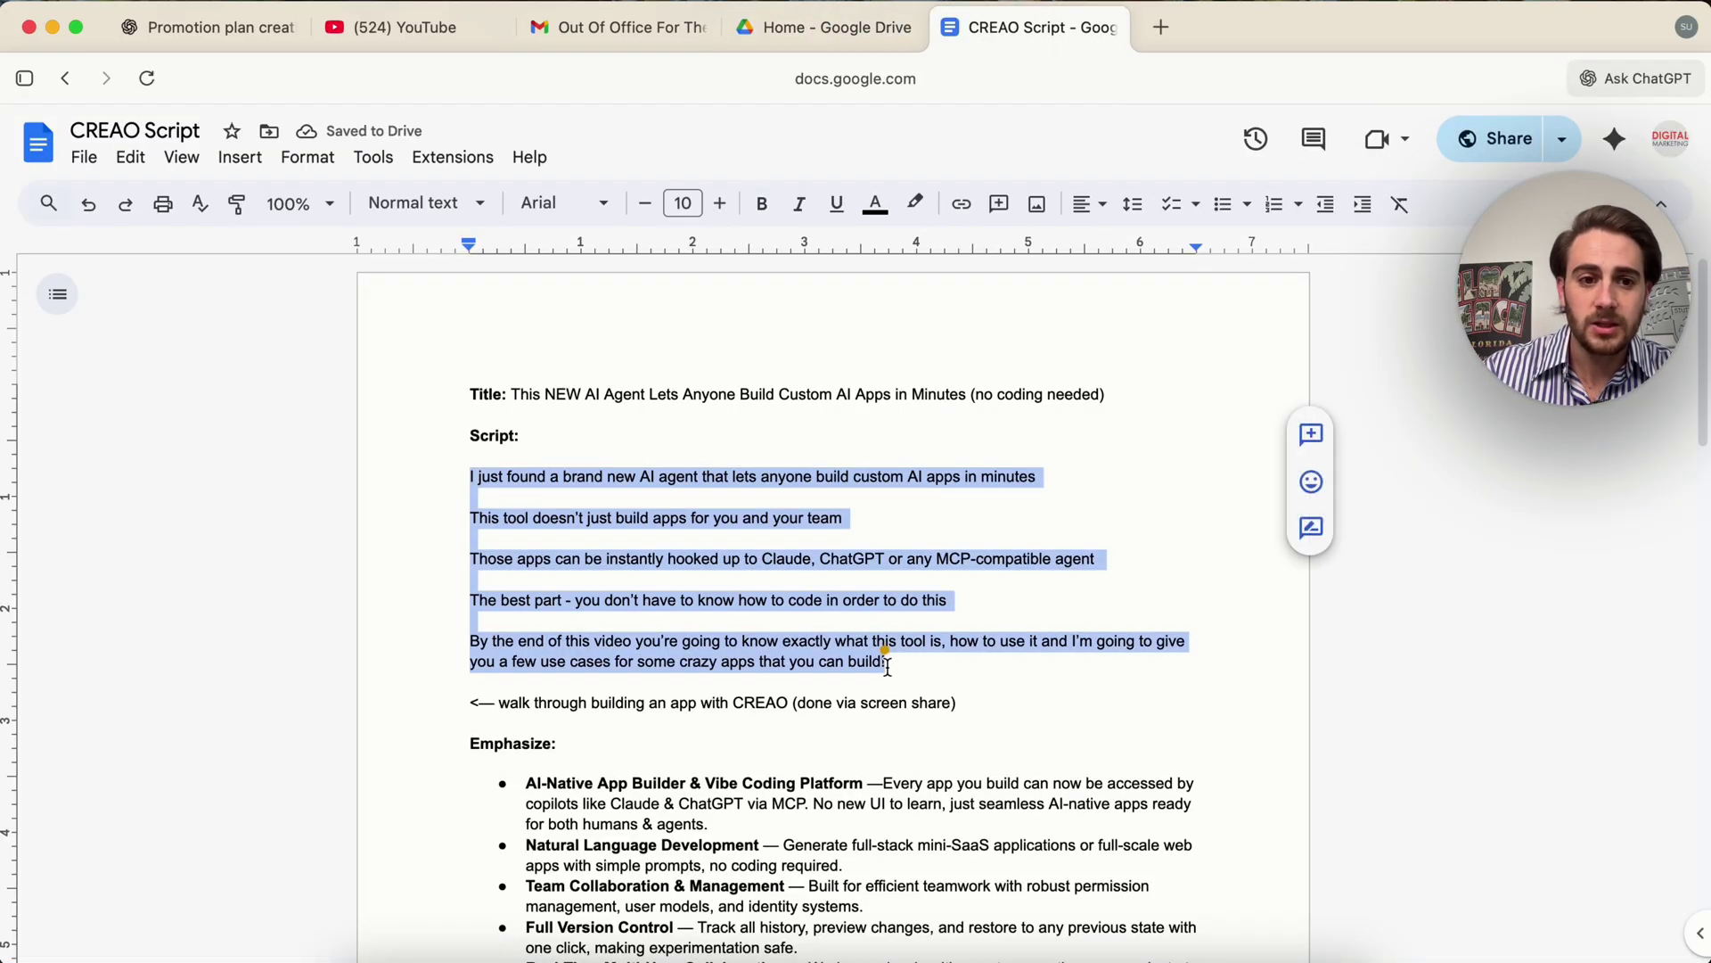
click(881, 643)
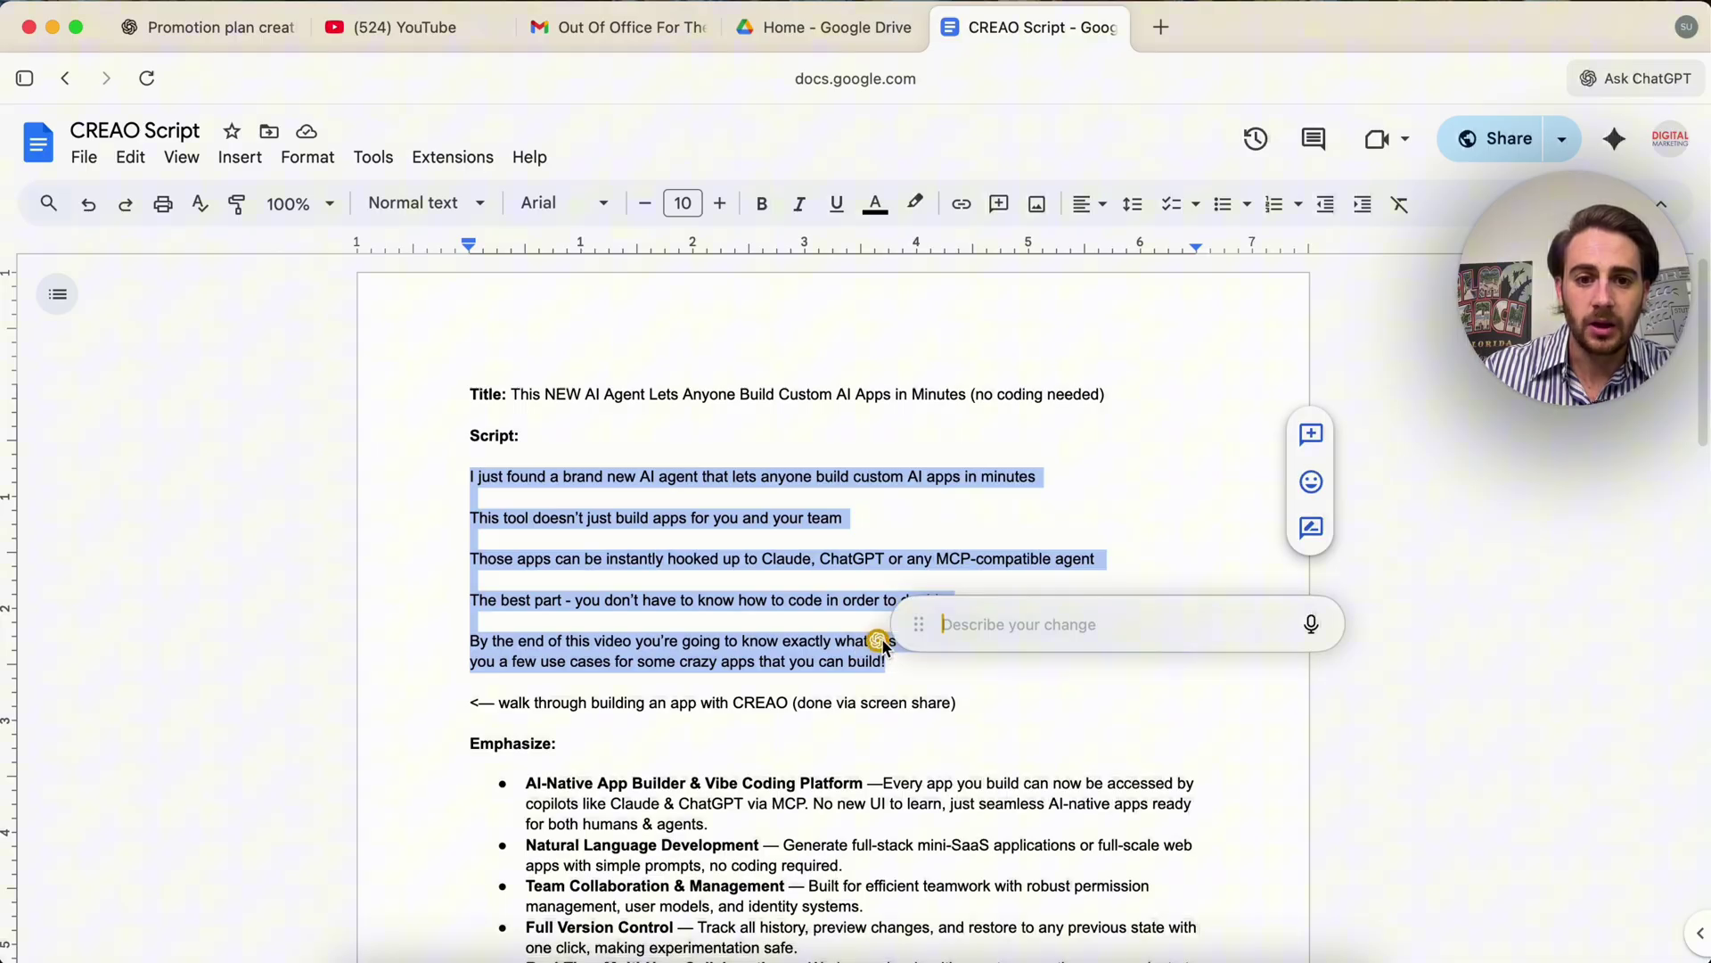
text(ew)
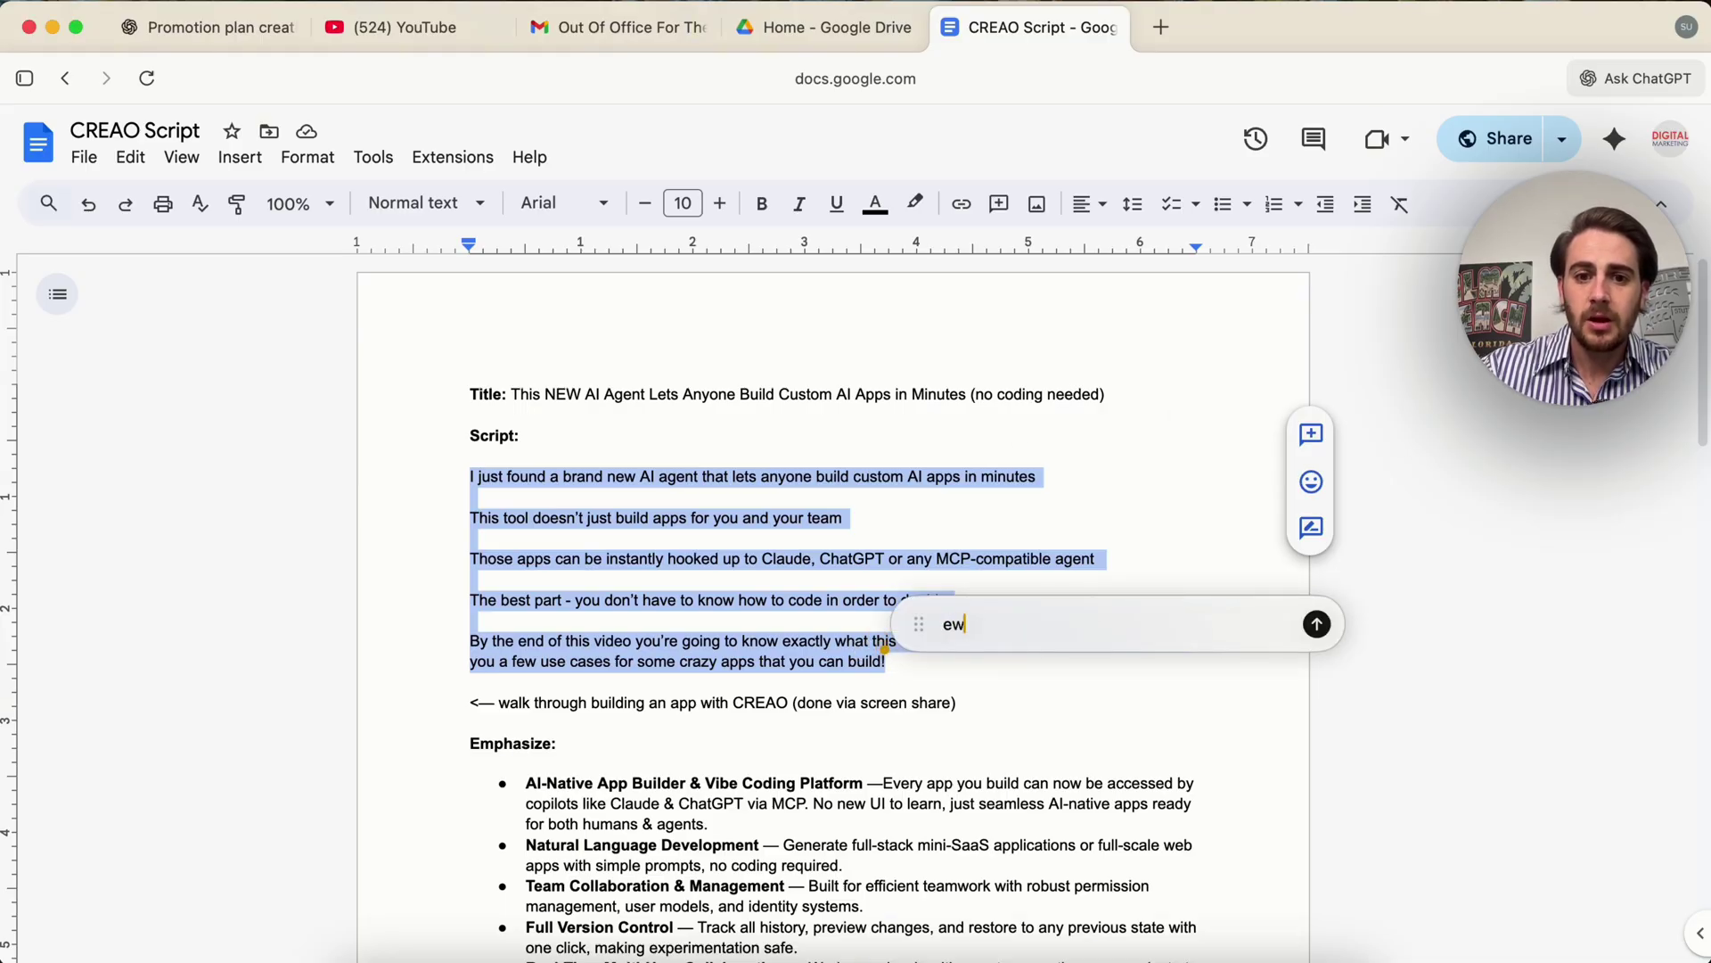
text(-q)
key(super+z)
key(super+shift+z)
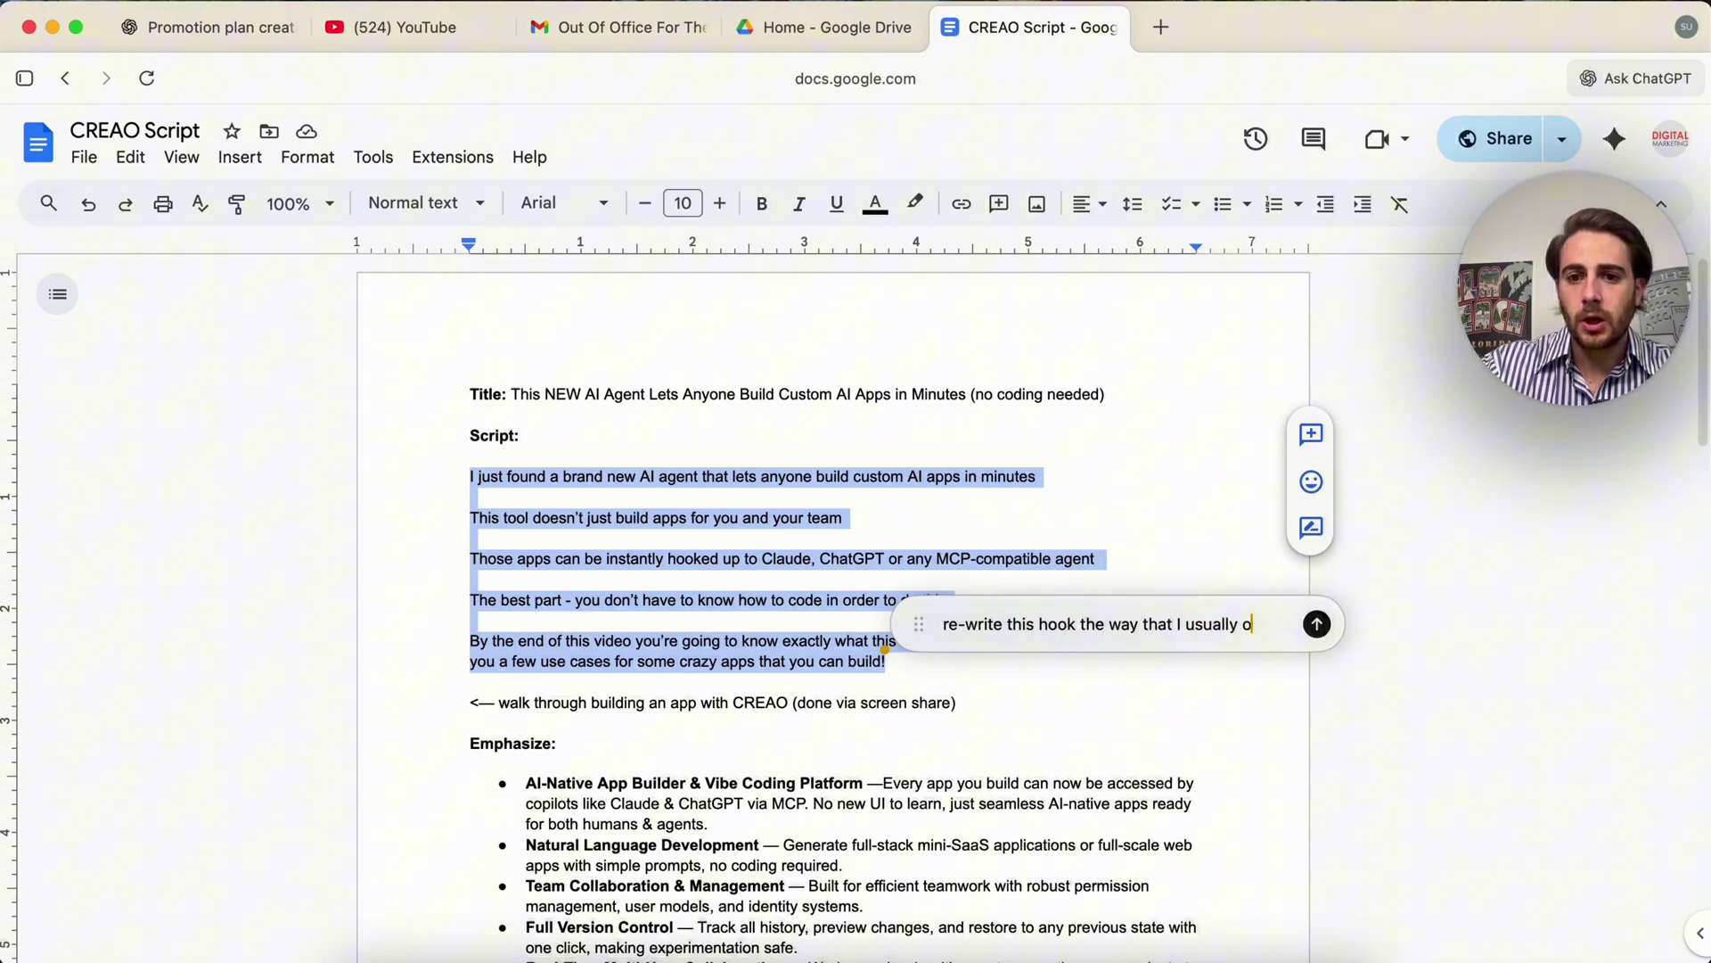
text(pen up my videos)
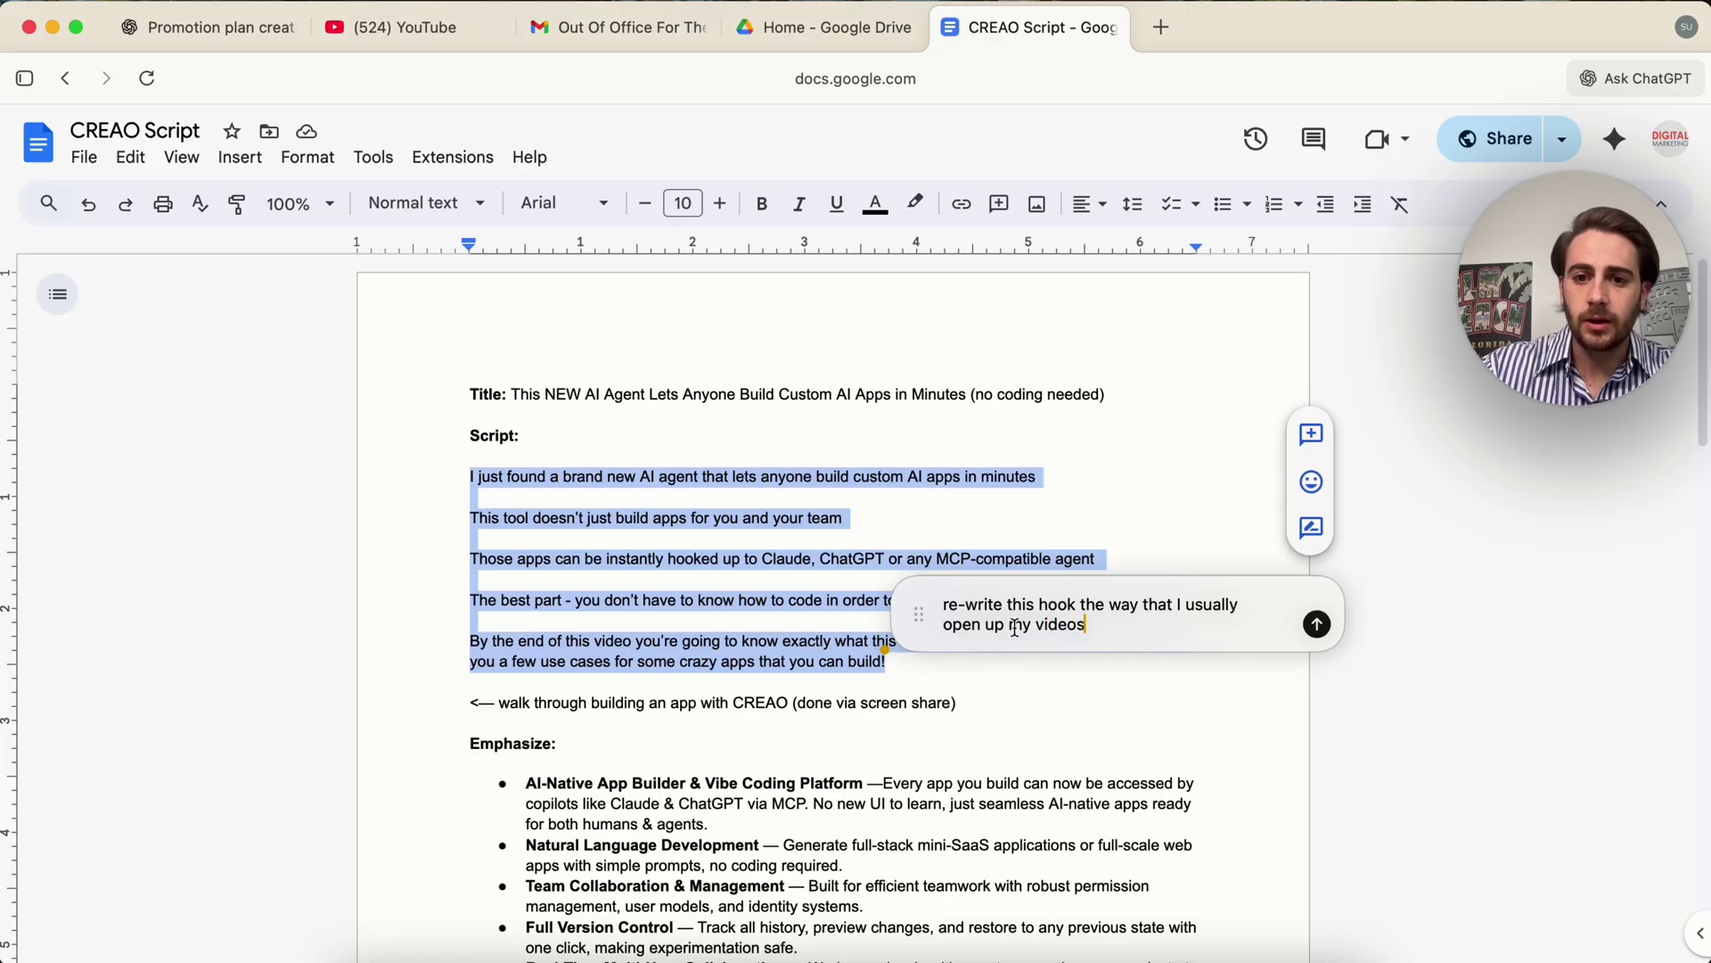
click(1318, 626)
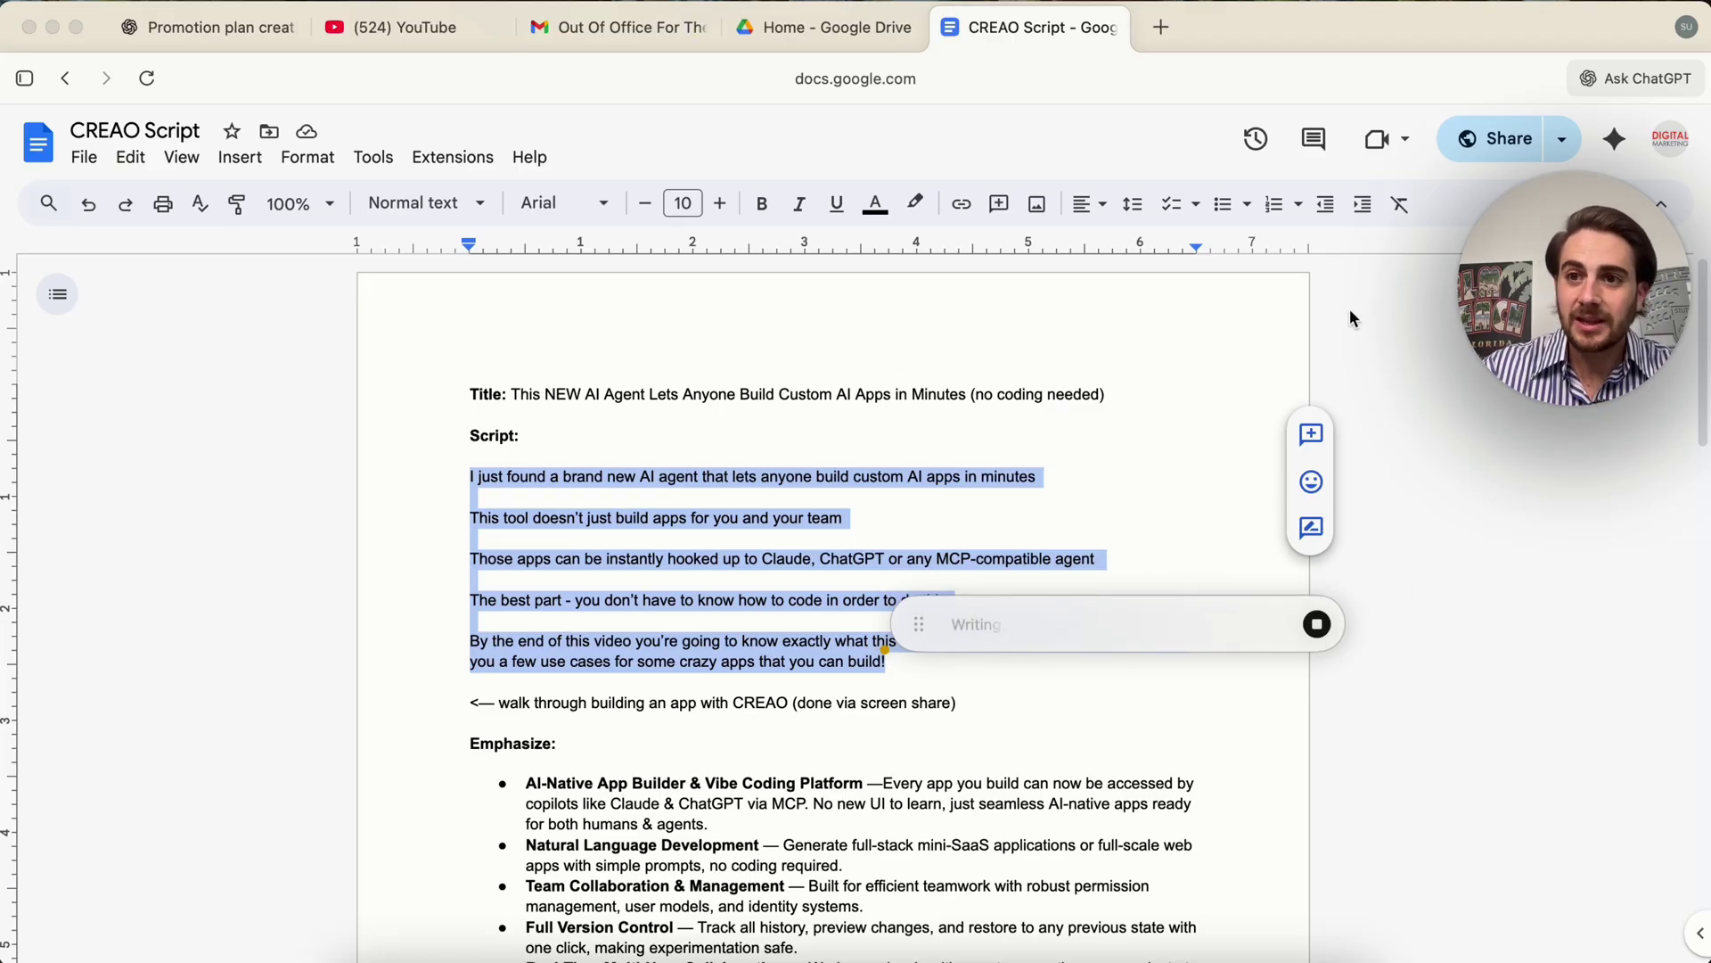
click(1687, 29)
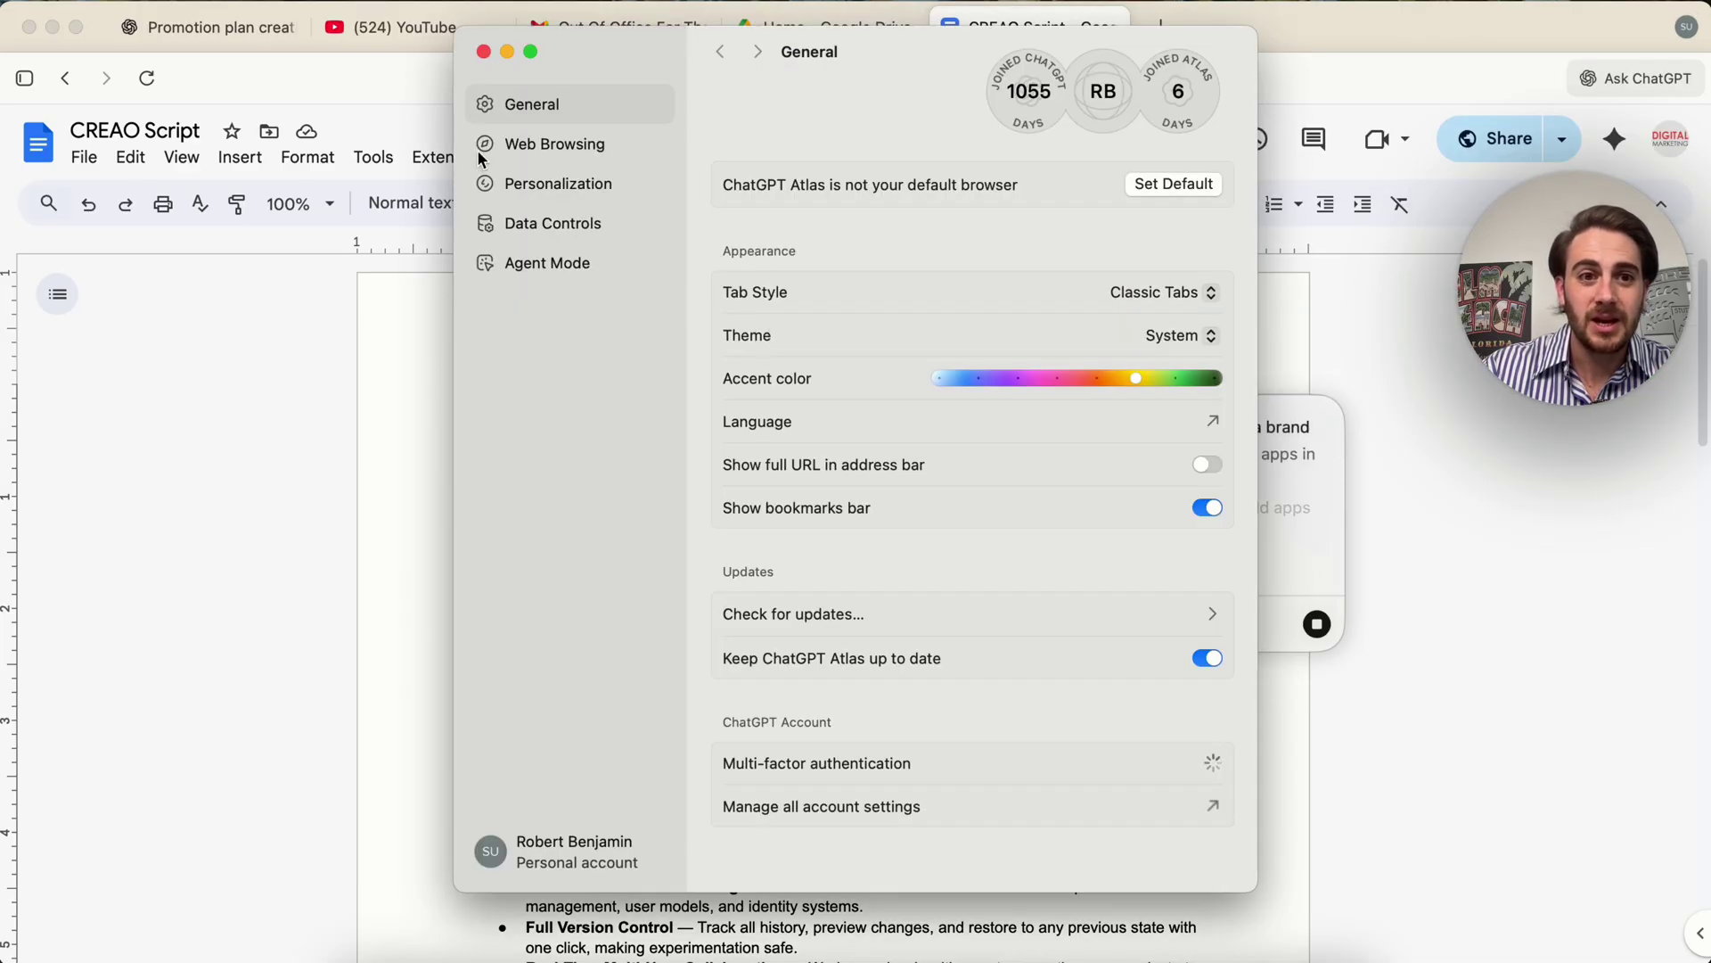
View the Personalization page of ChatGPT Atlas settings, then close the settings window.
click(570, 183)
click(1361, 243)
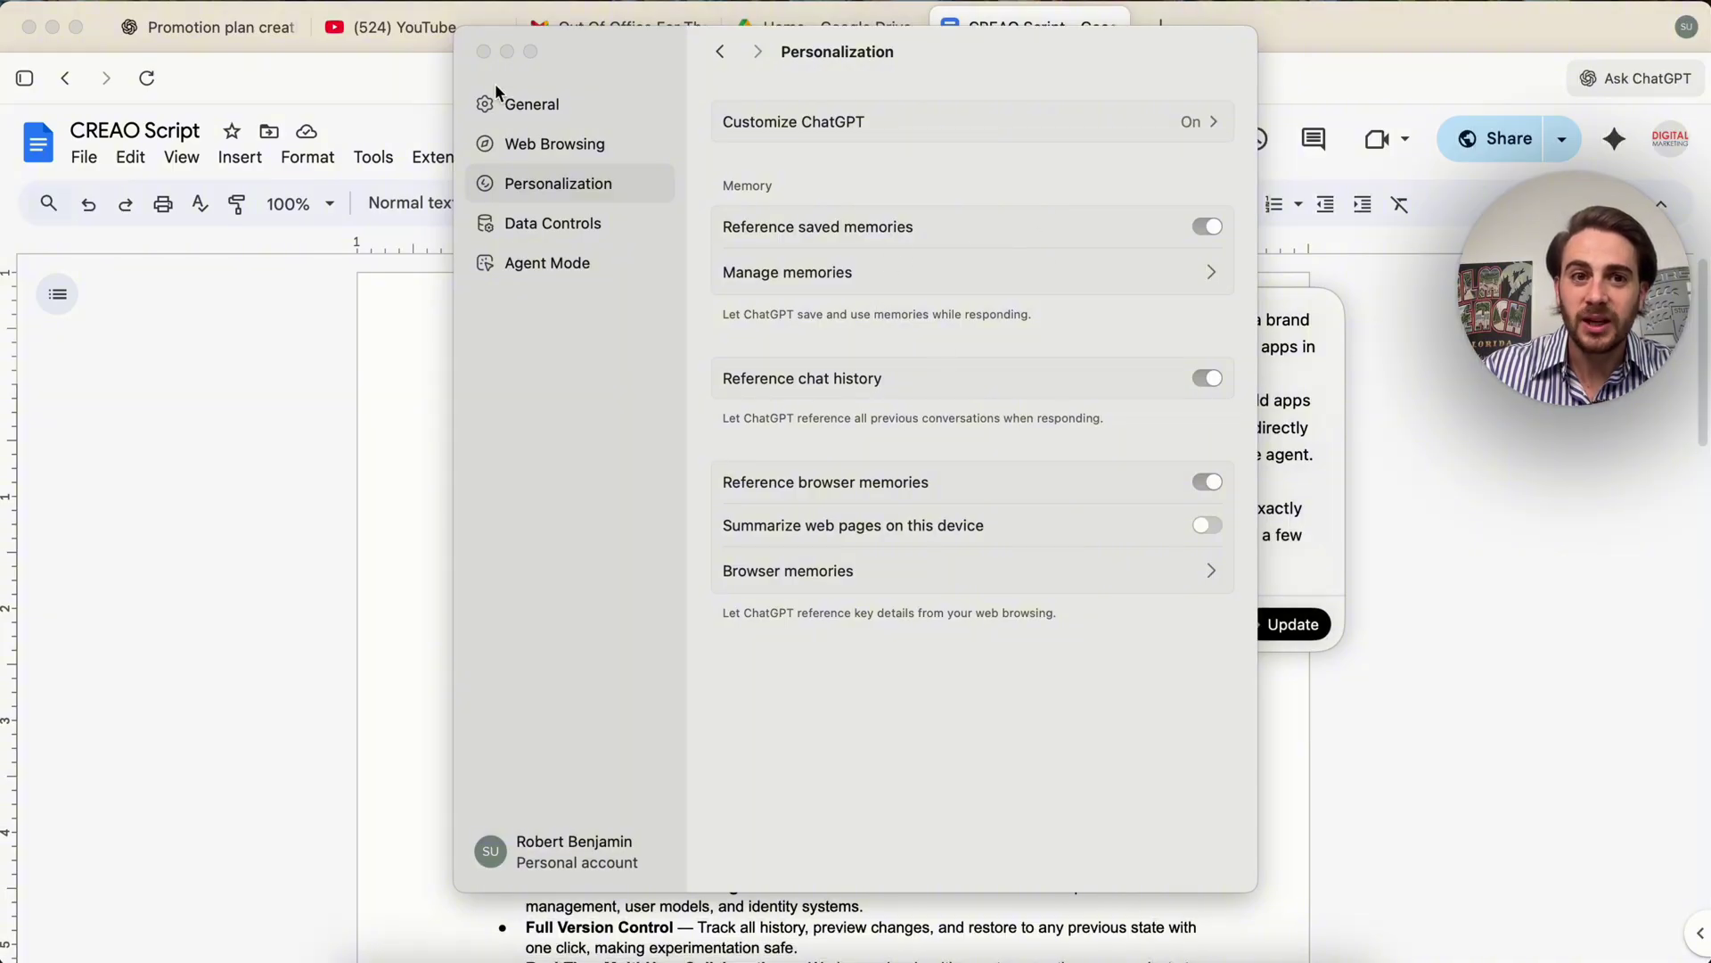
click(483, 51)
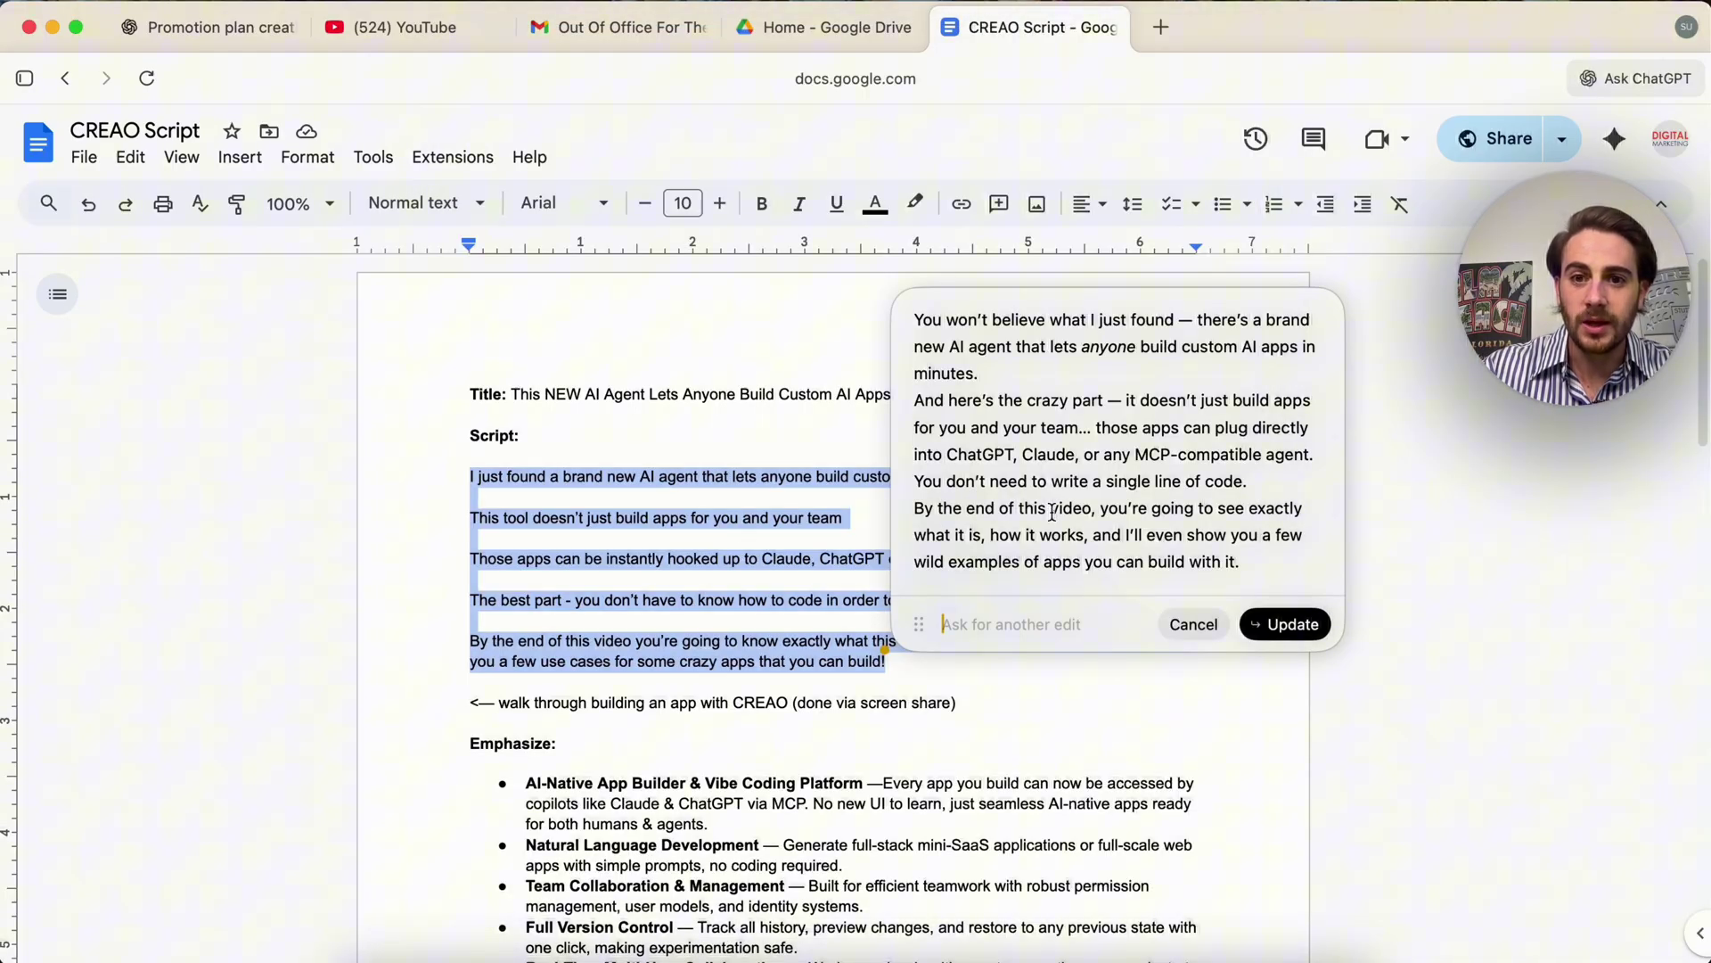
scroll(1053, 514, down, 1)
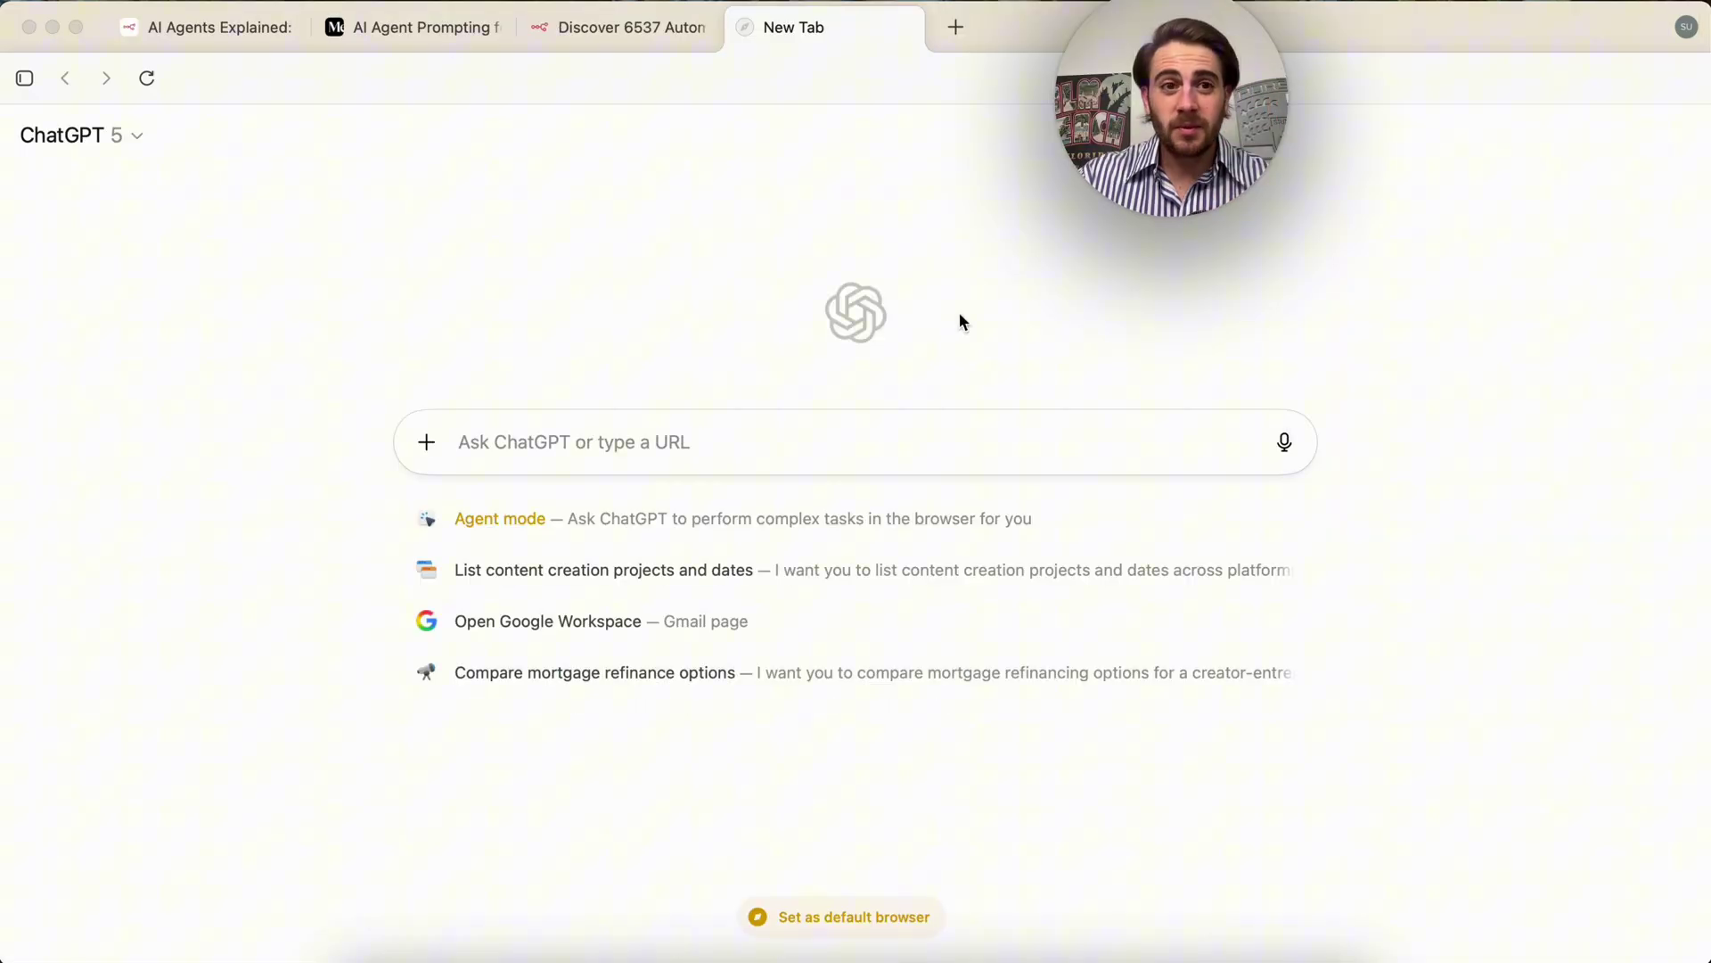
click(211, 29)
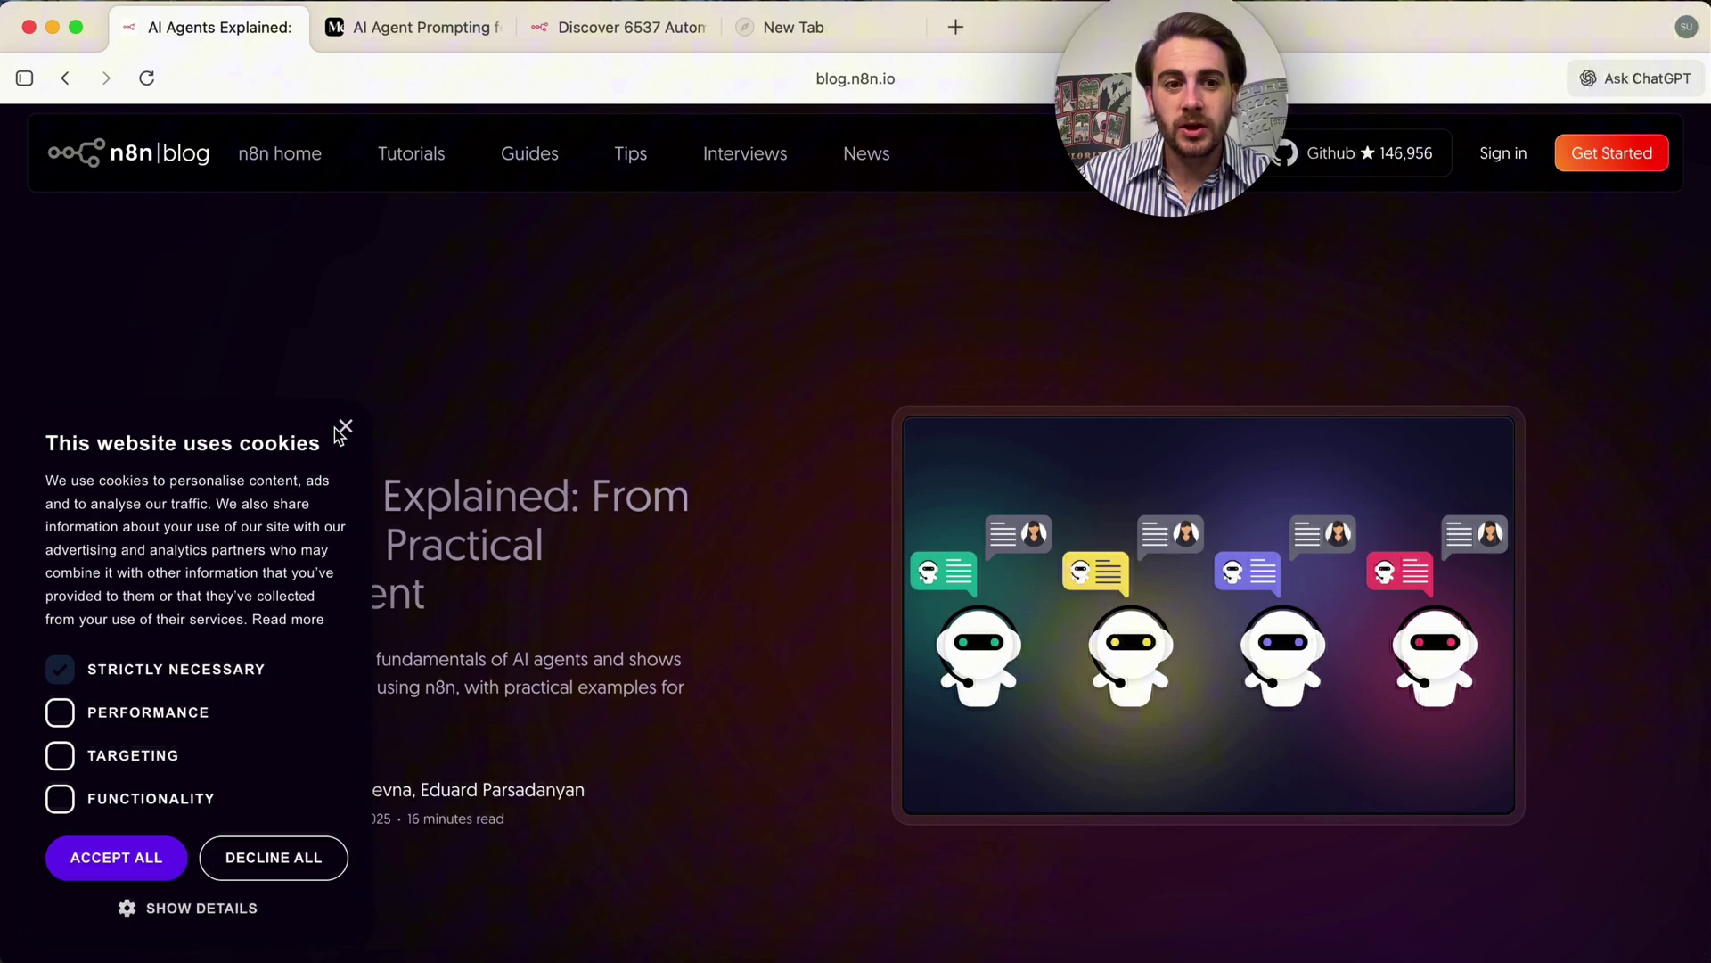
click(344, 427)
scroll(398, 531, down, 2)
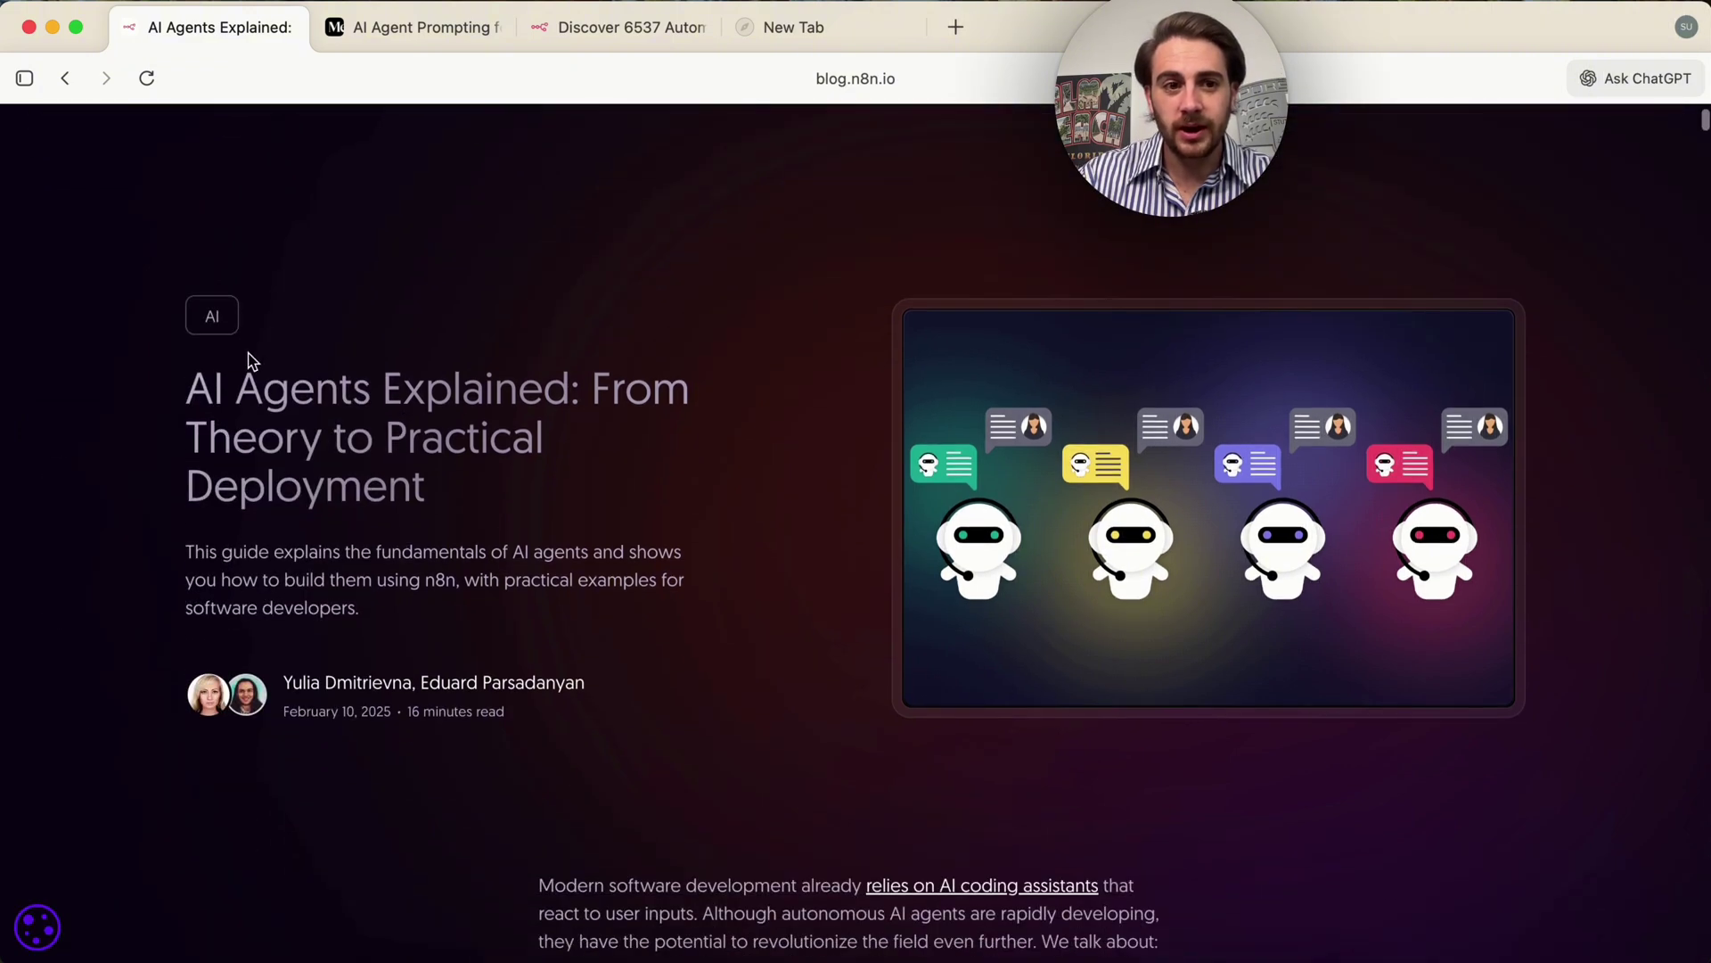
scroll(305, 363, up, 2)
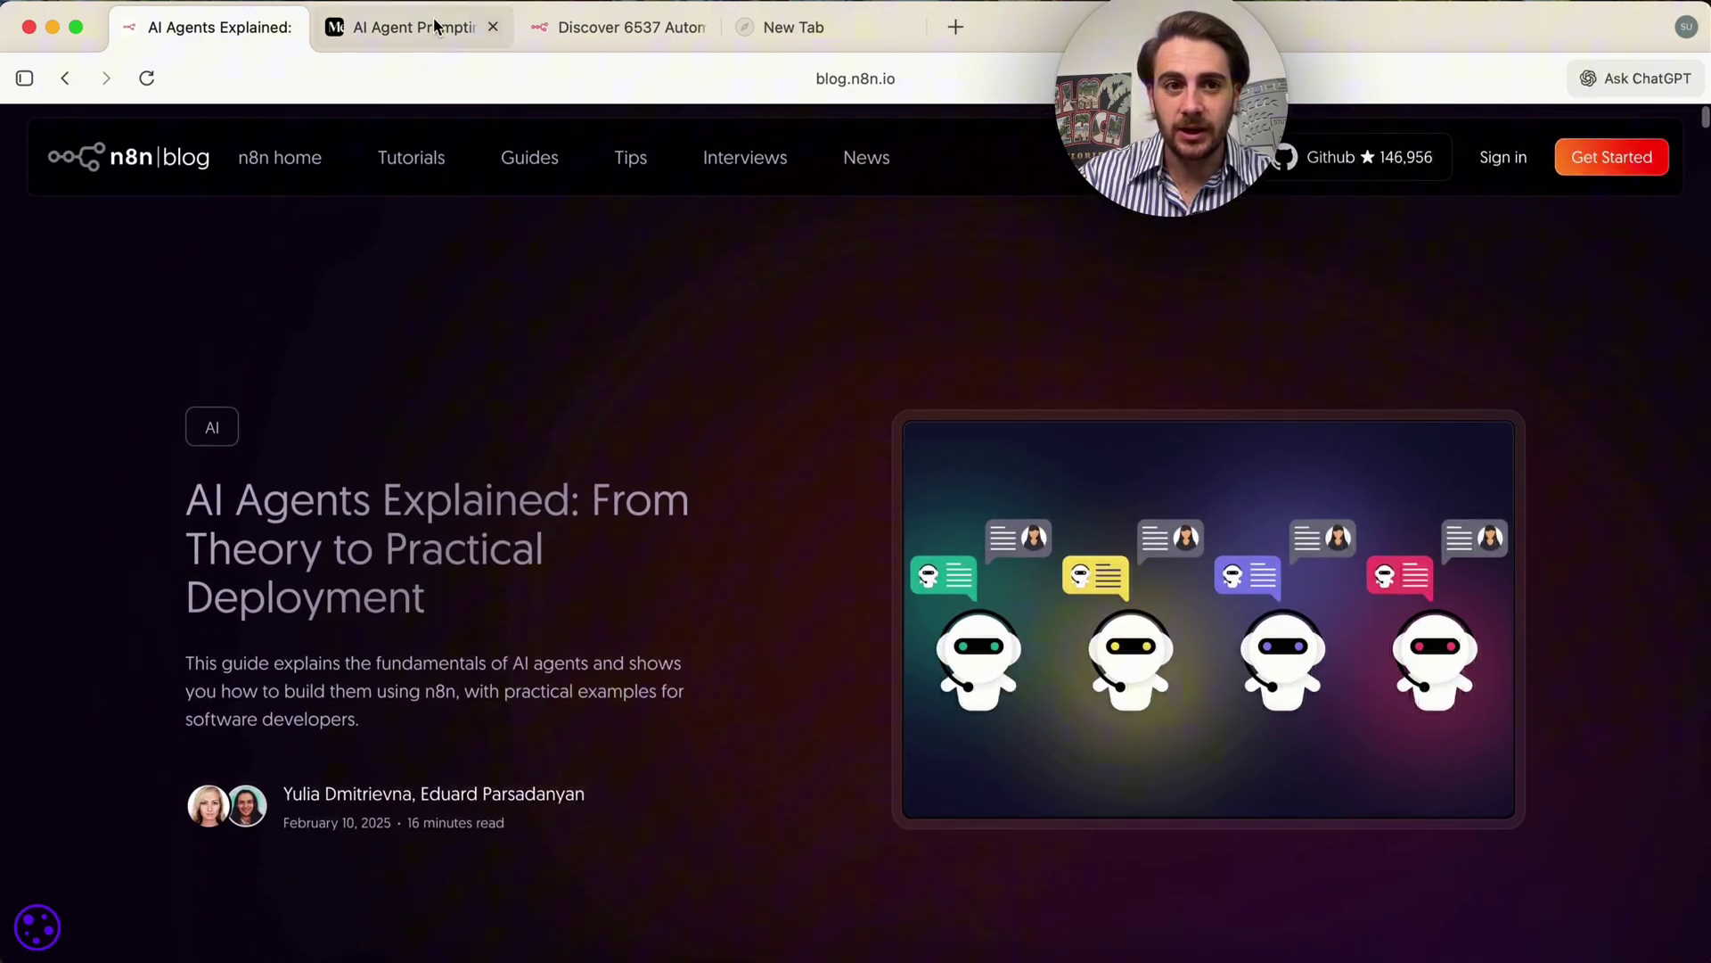
click(434, 18)
scroll(611, 512, down, 2)
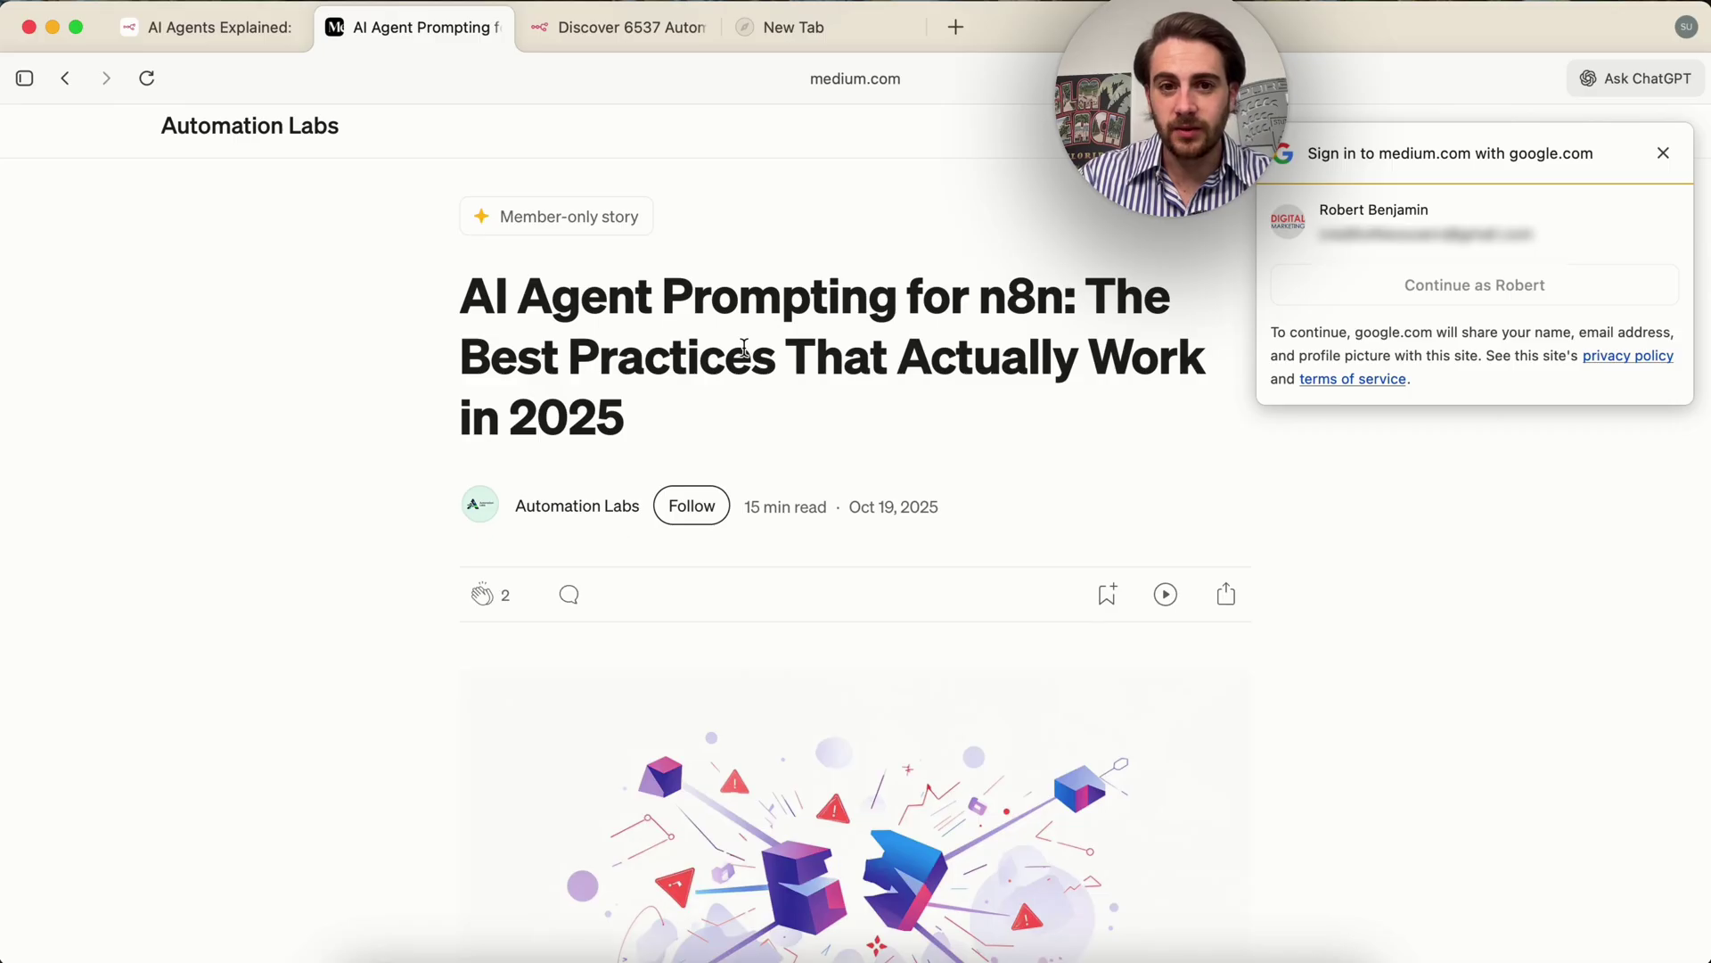
click(615, 28)
scroll(709, 494, down, 5)
scroll(711, 499, up, 10)
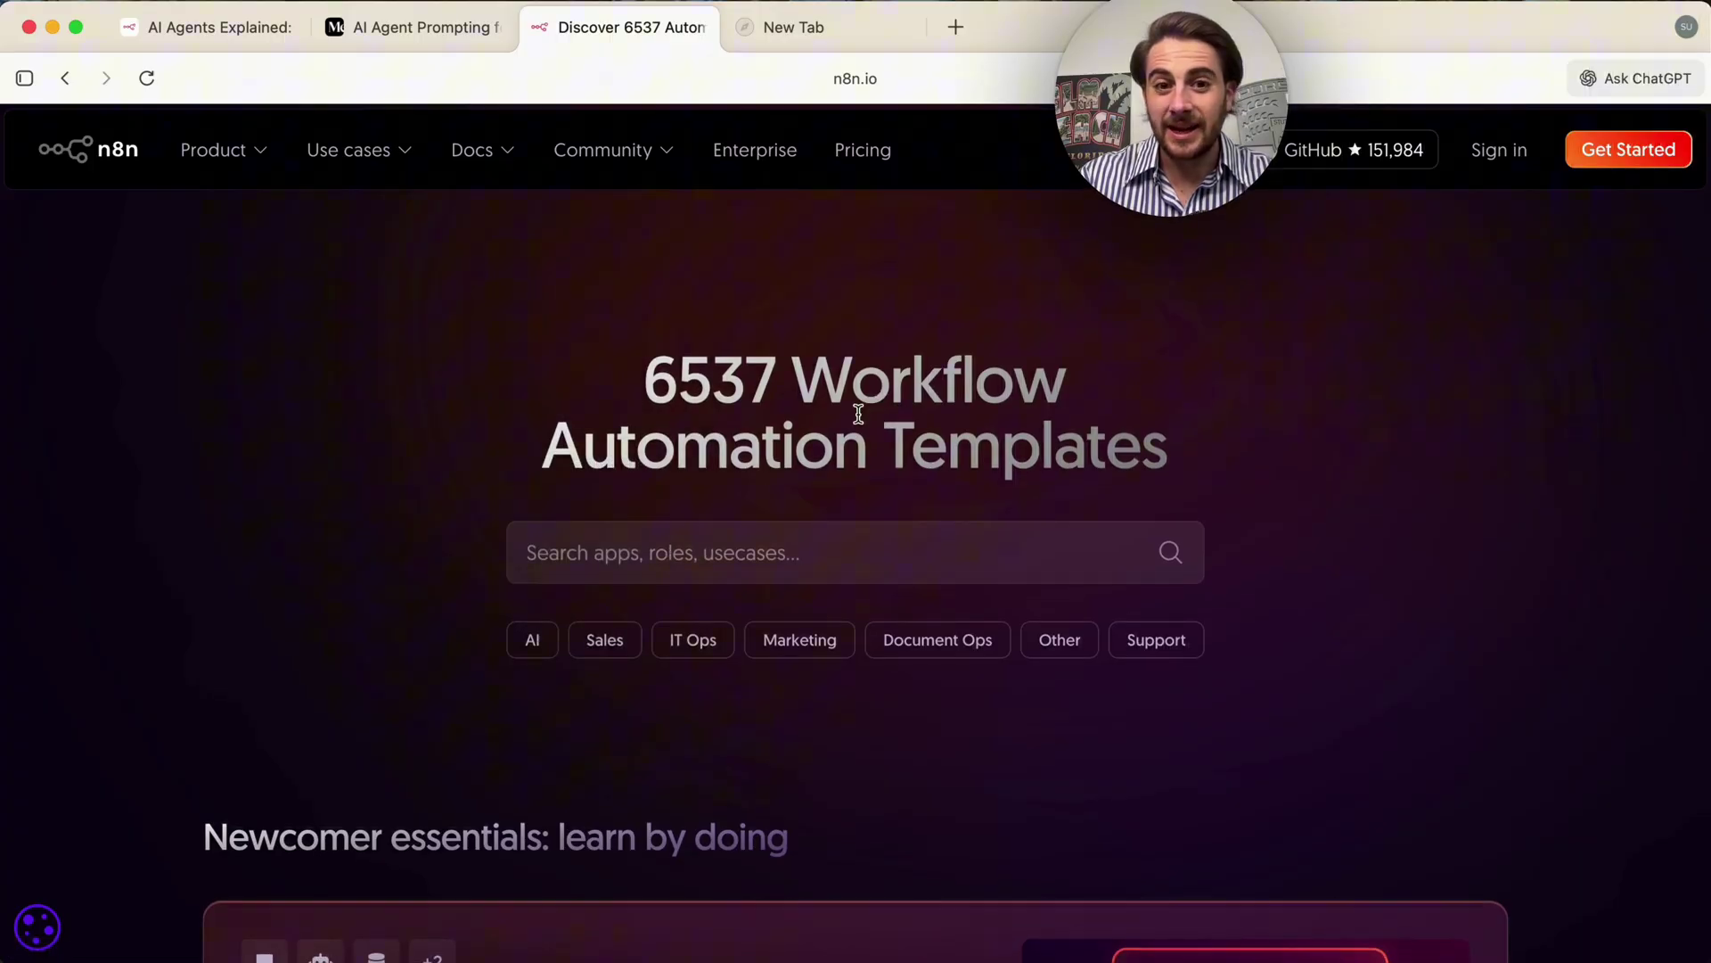
On the new-tab page, ask ChatGPT for YouTube video ideas based on the 3 open tabs.
click(810, 34)
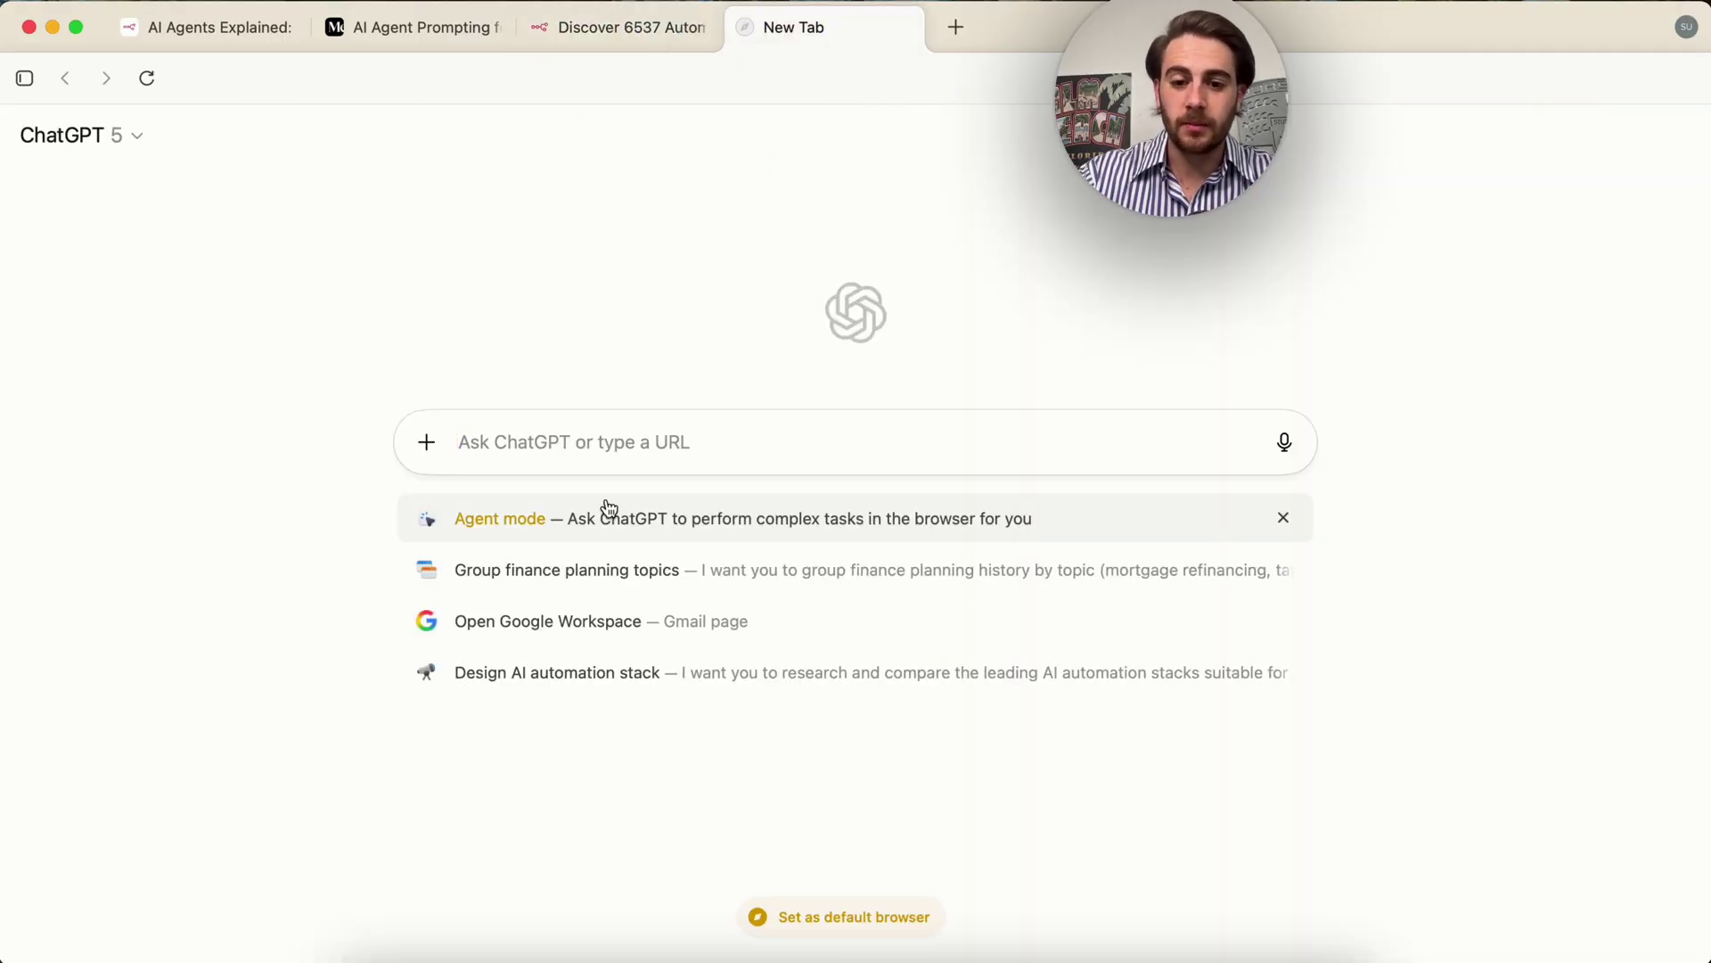
text(Please g)
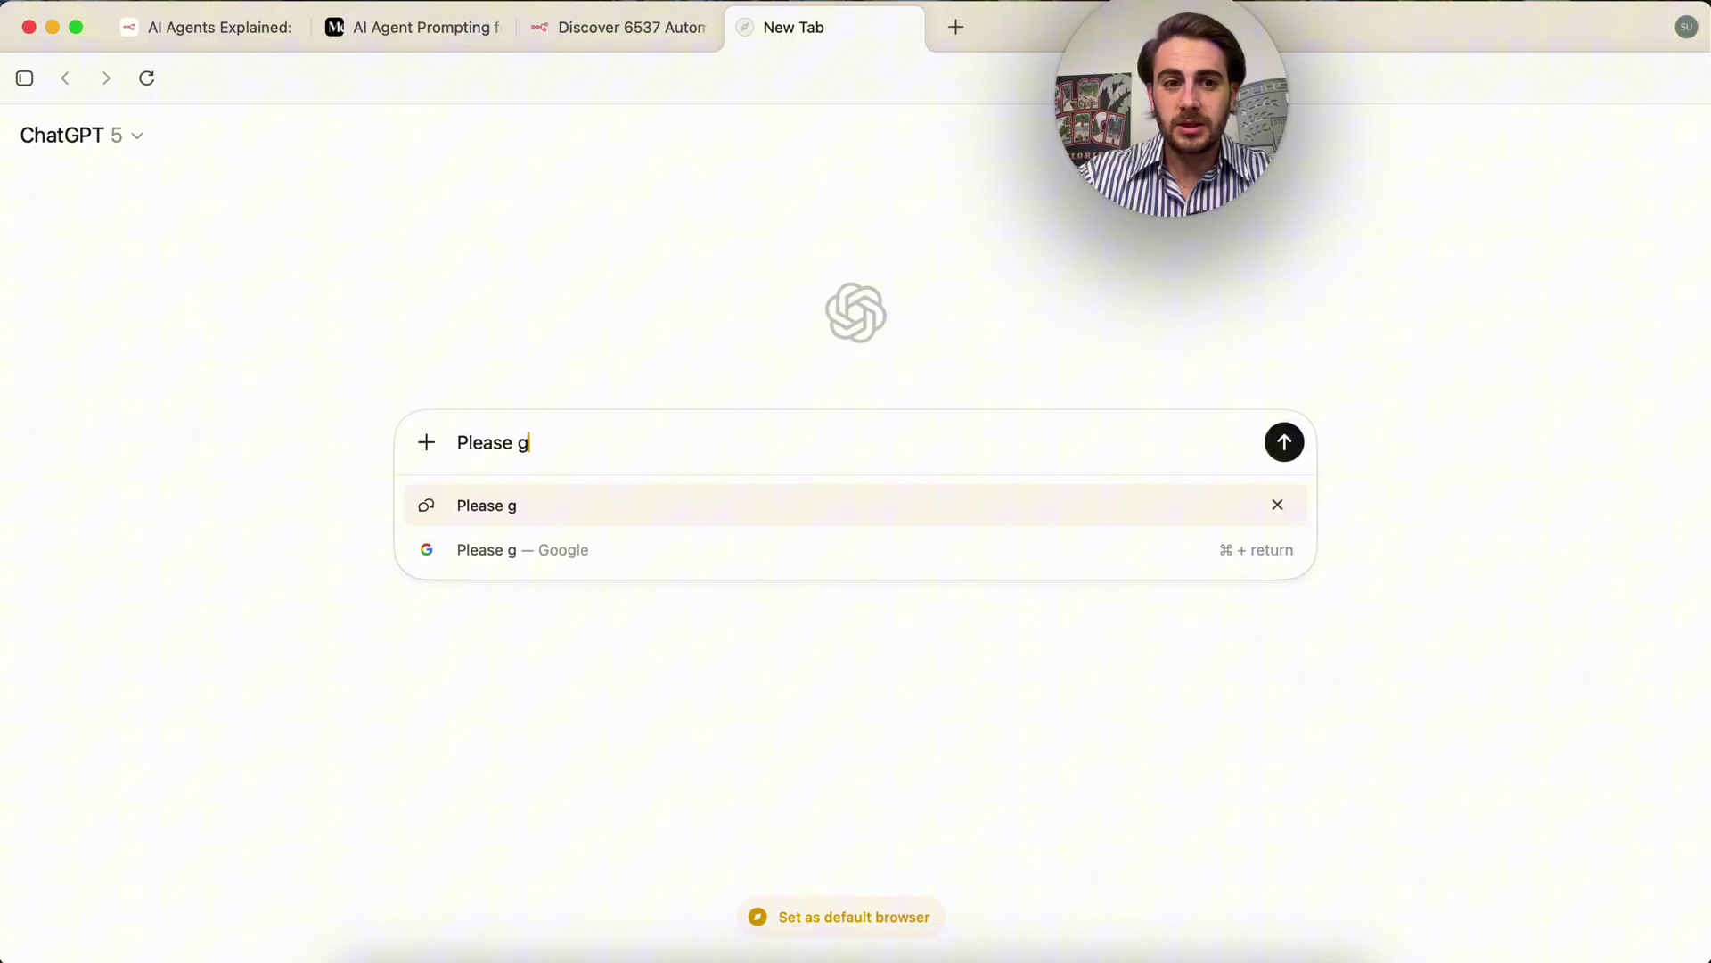
text(ive me youtube video )
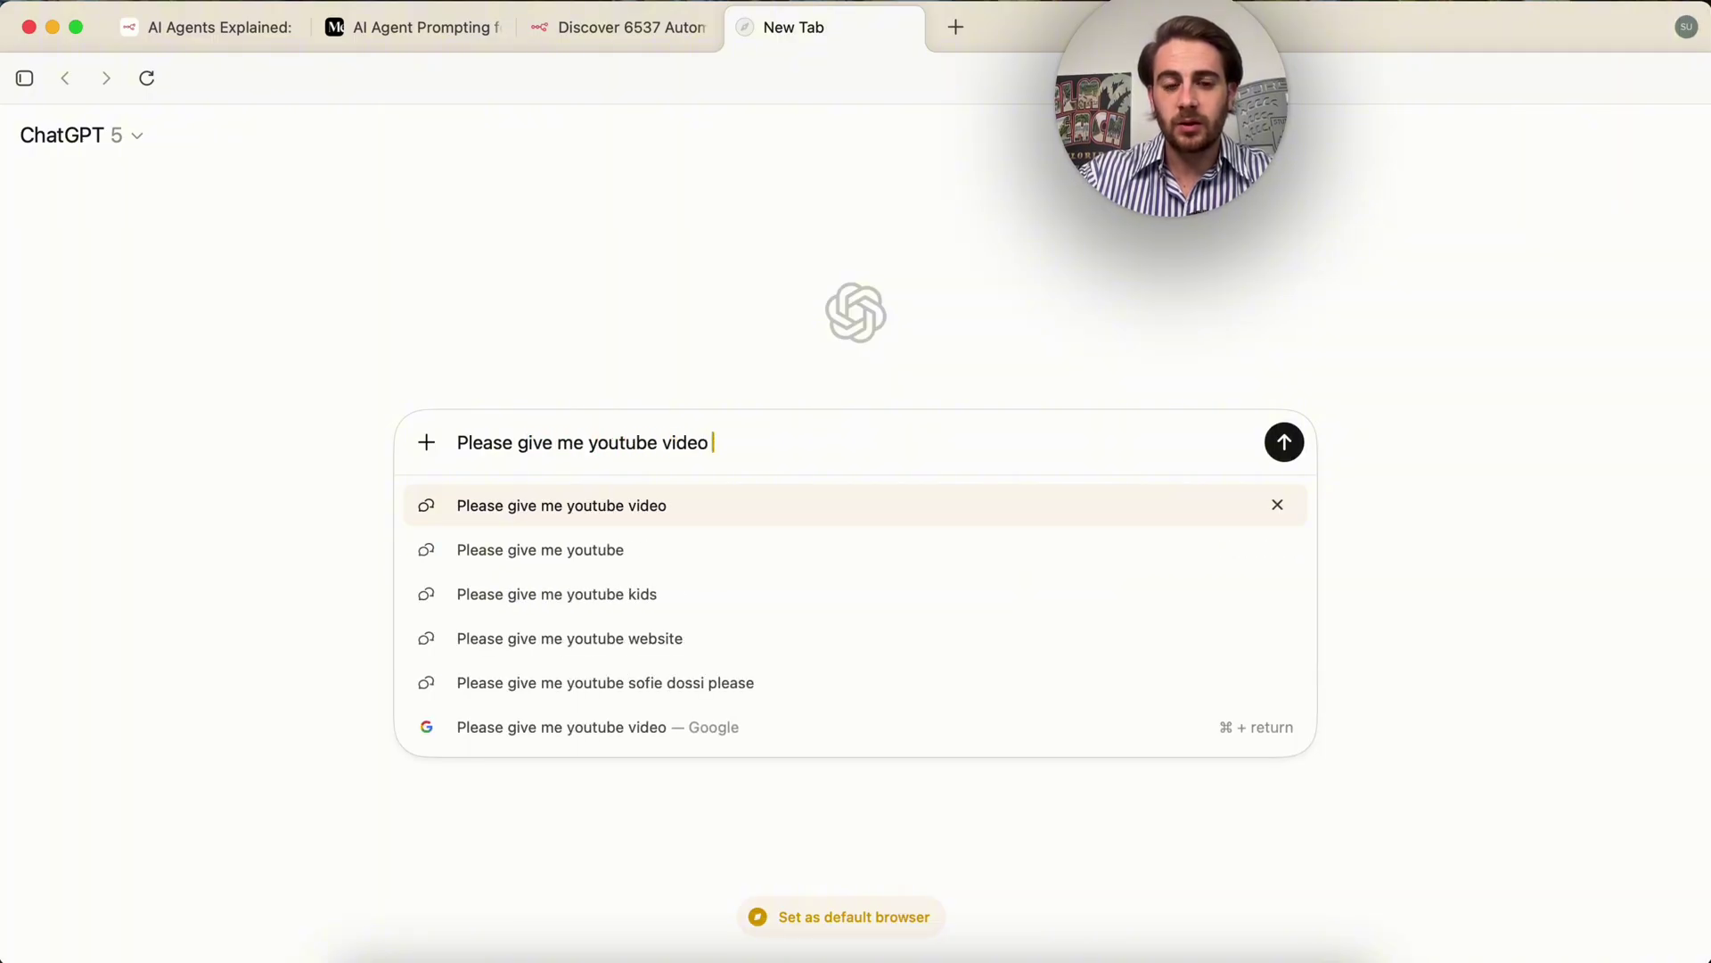
text(ideas based )
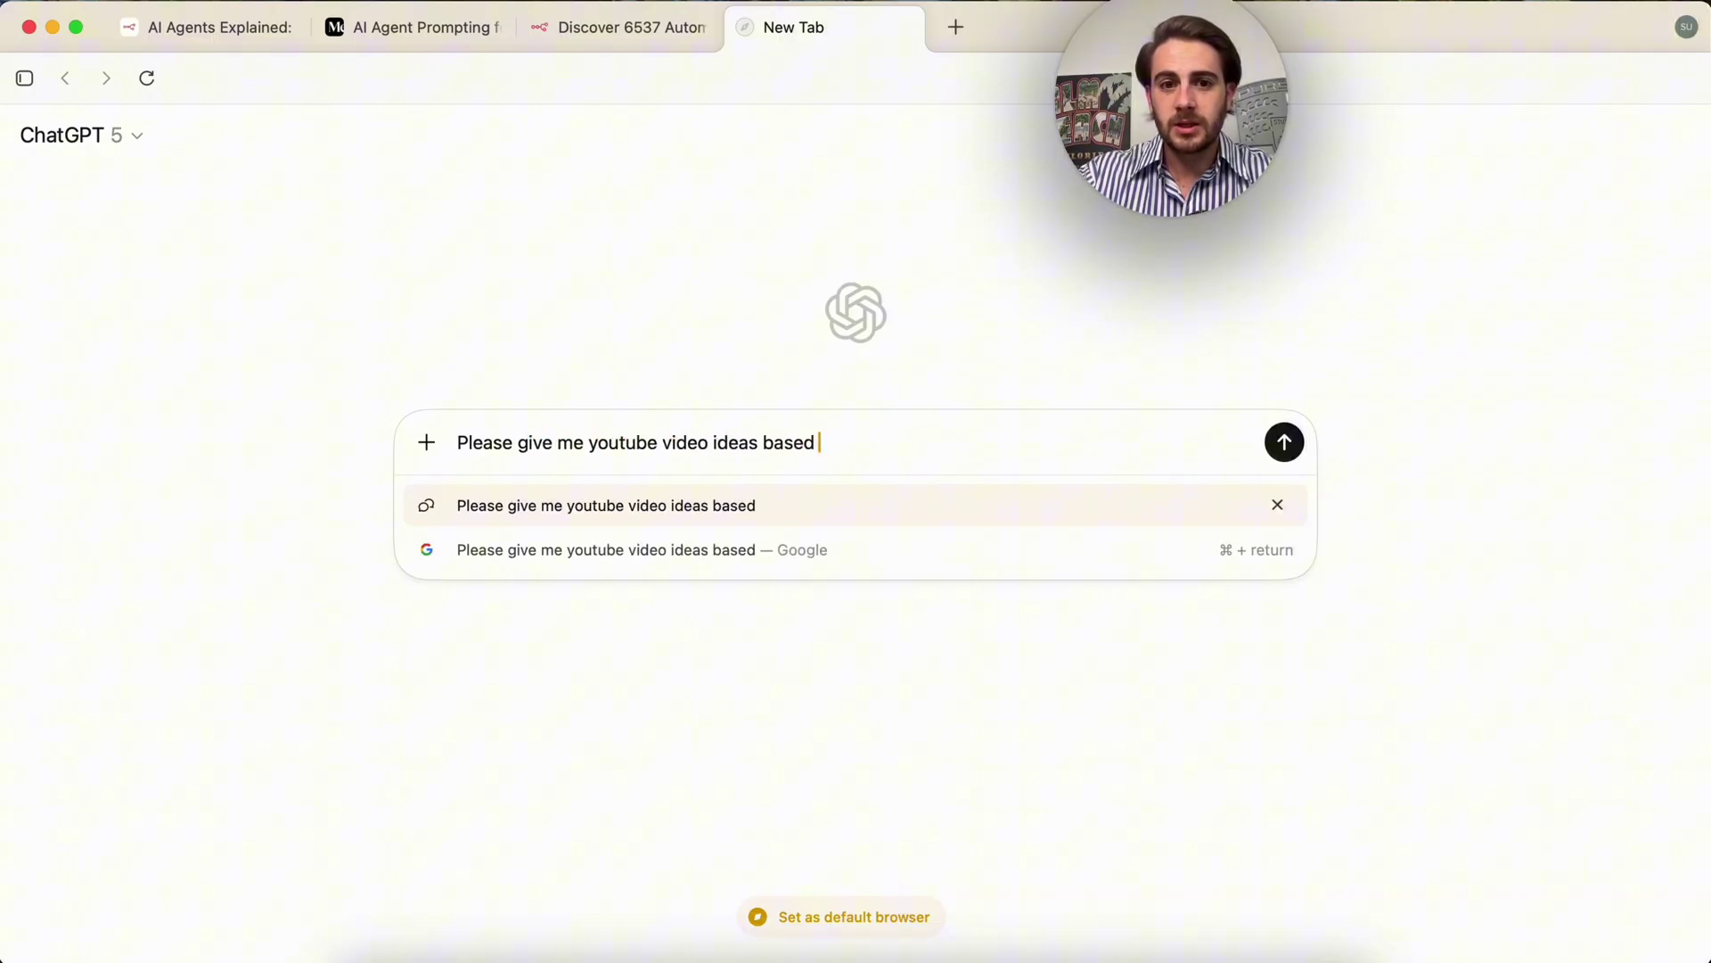
text(on hthe 3 tabs that I have open)
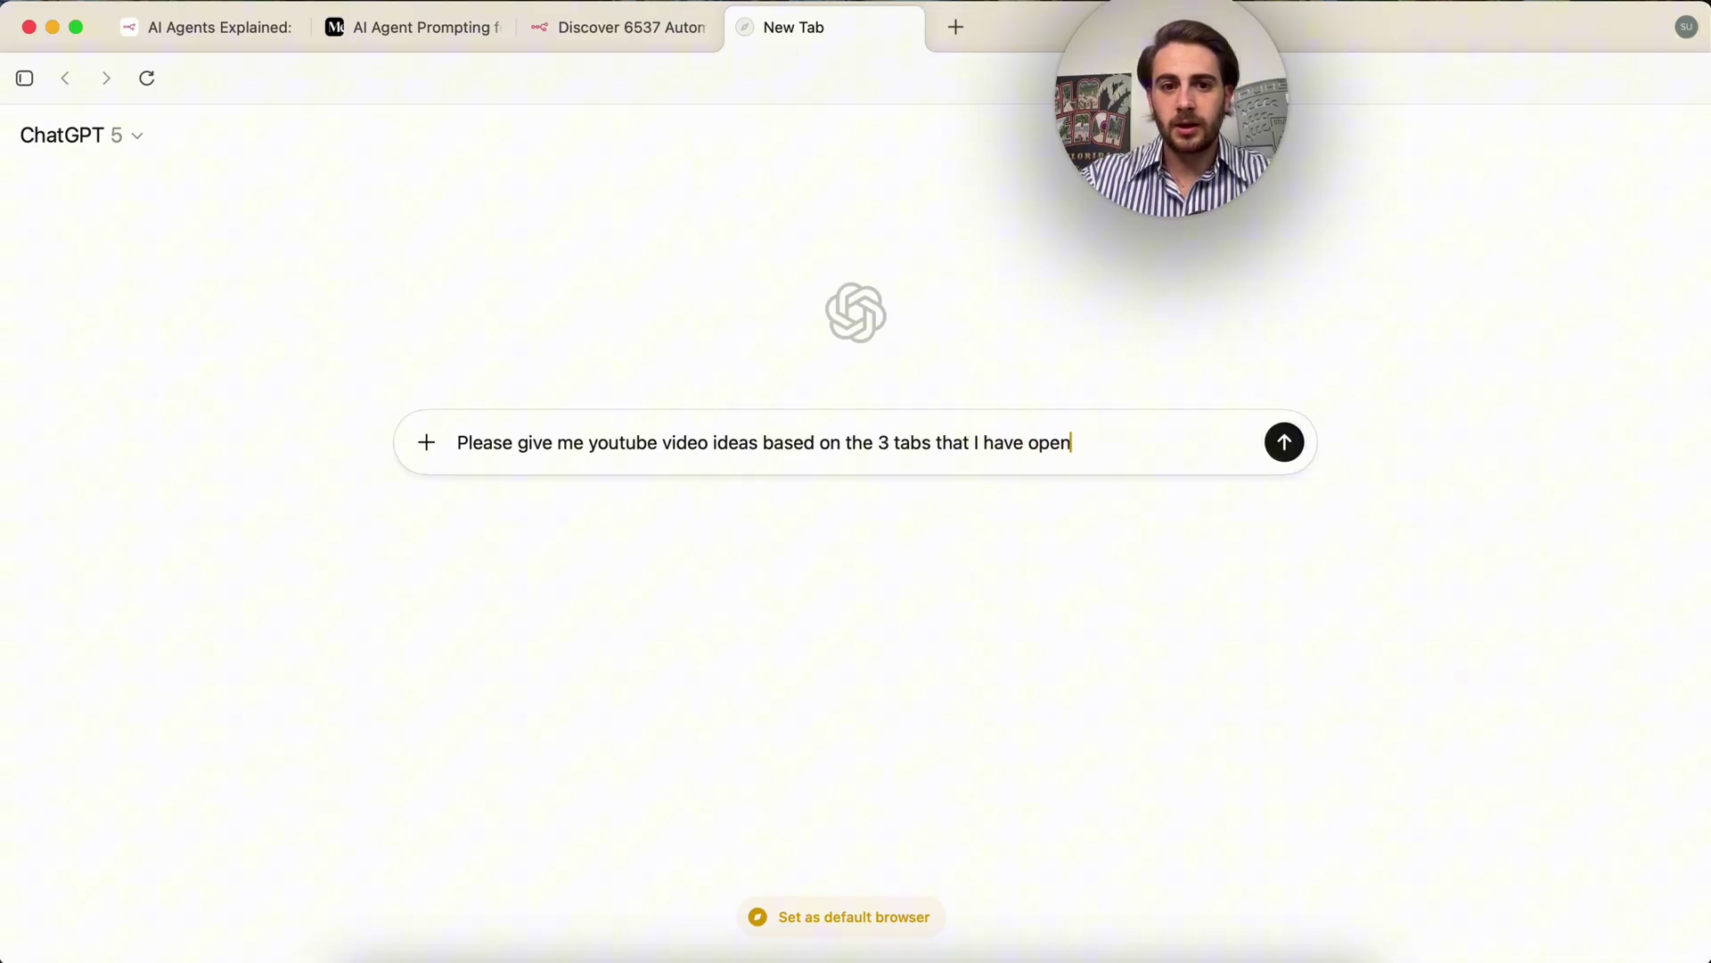
key(Return)
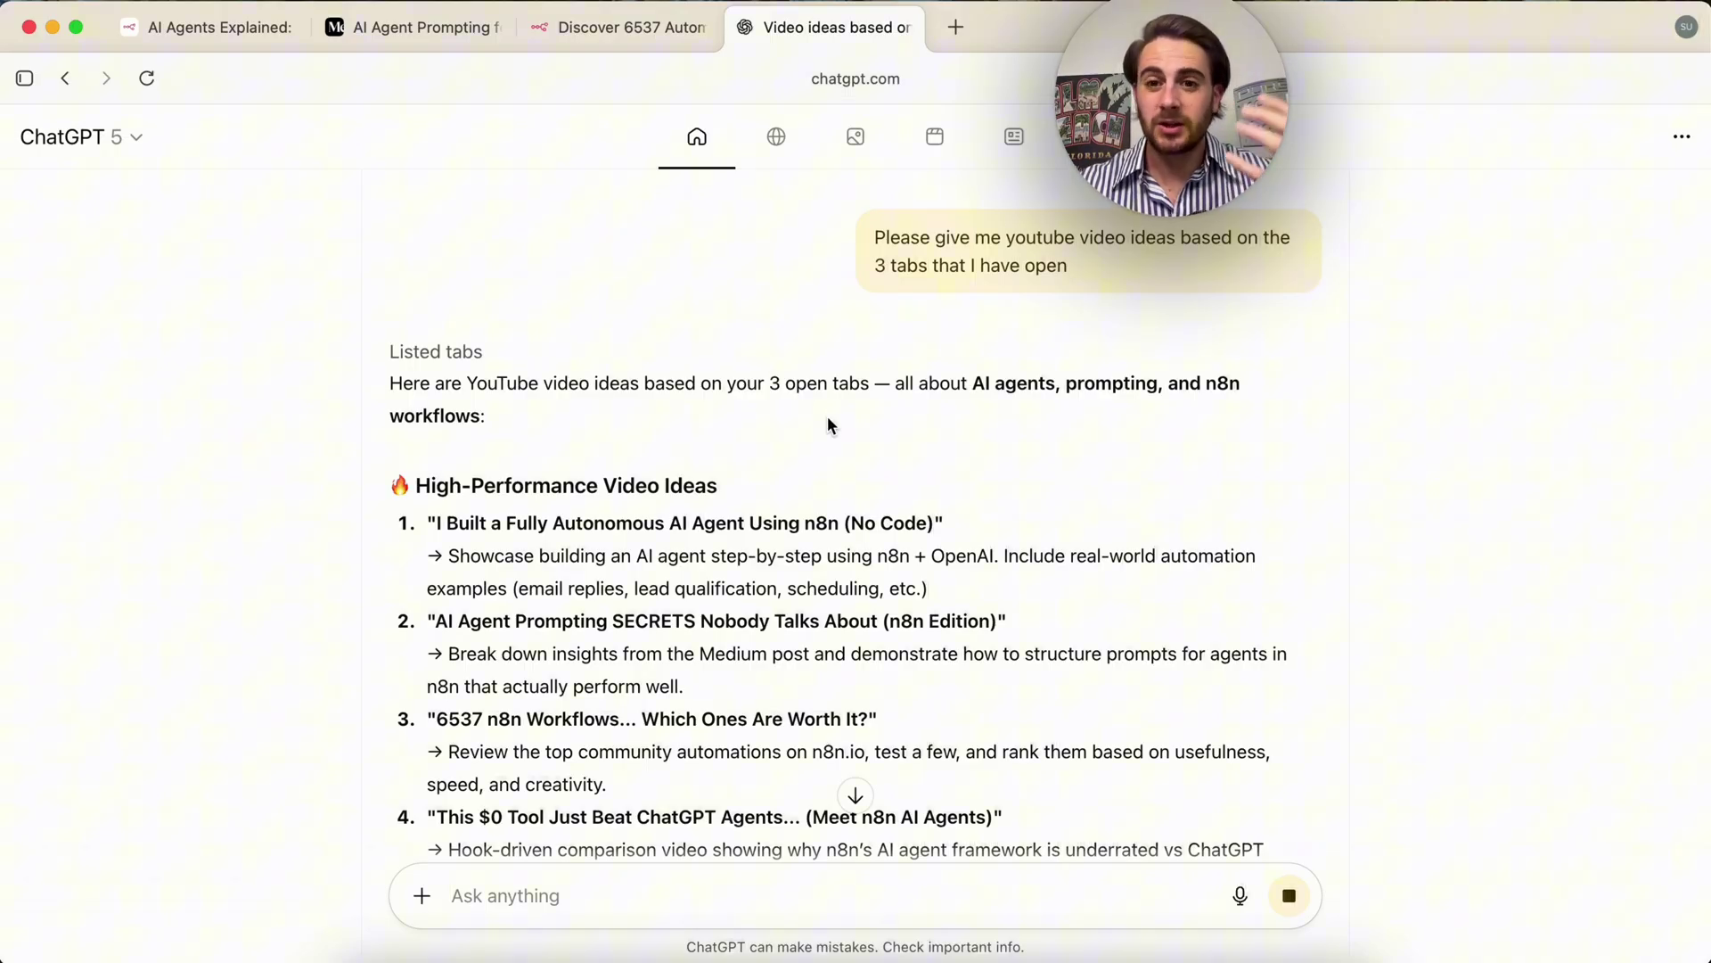
Review the ideas and ask ChatGPT to build a script from idea #6 in the usual format.
scroll(760, 515, down, 5)
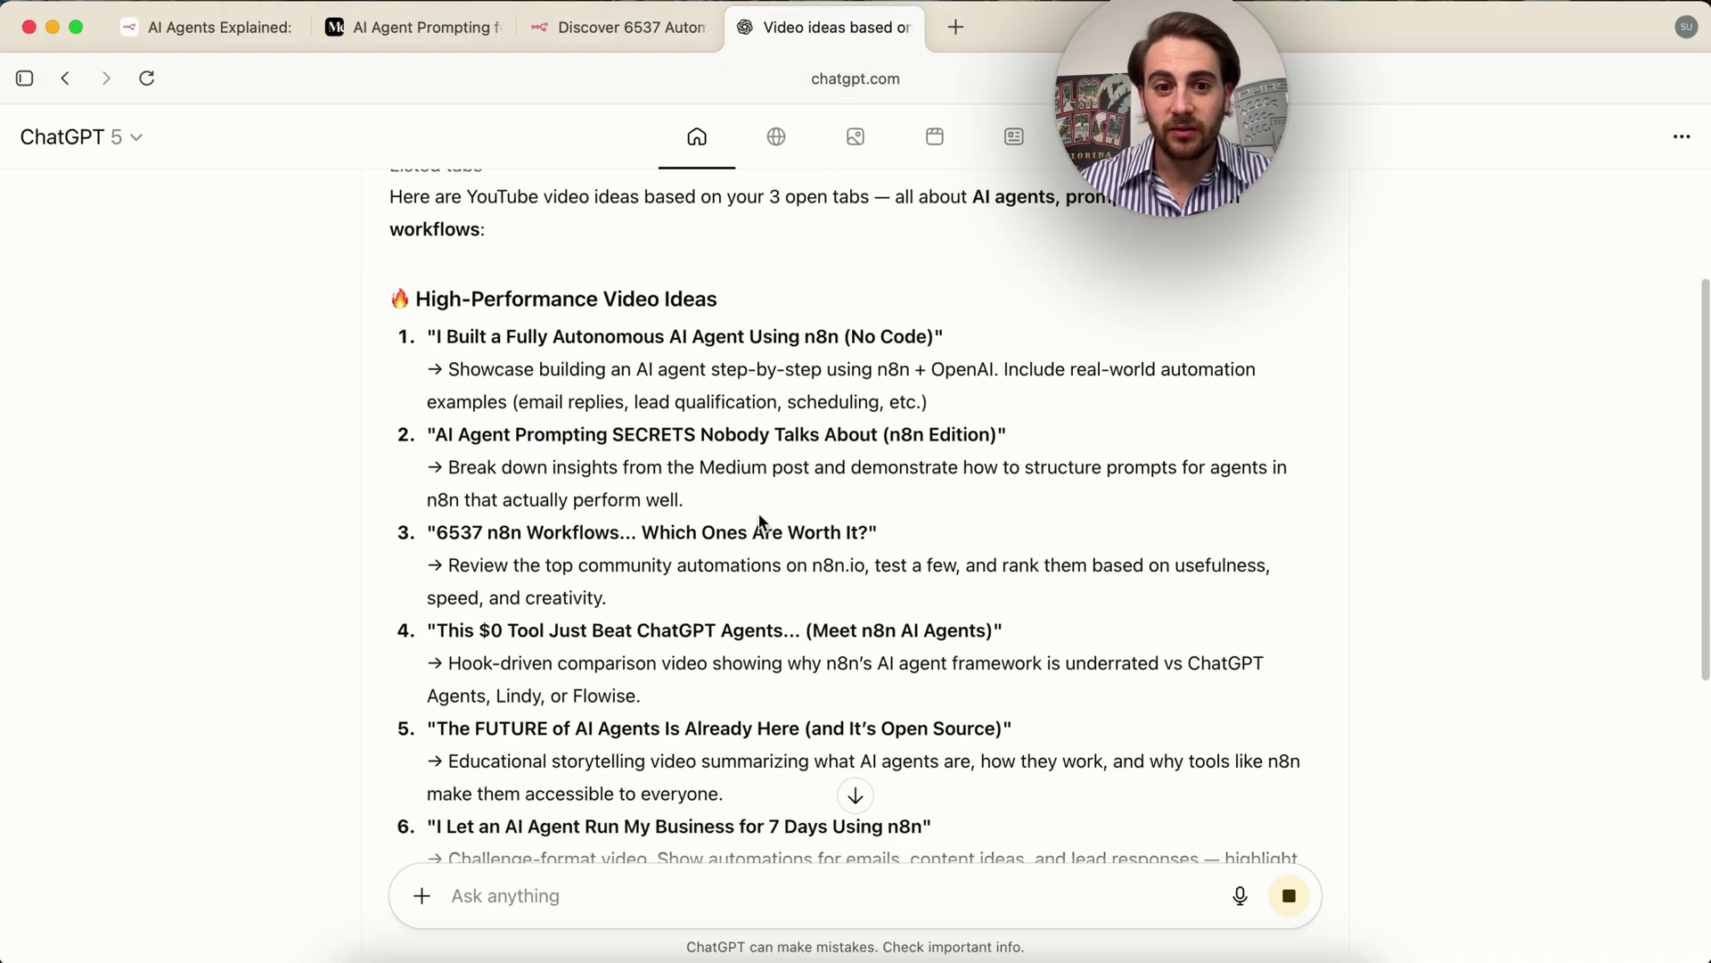
scroll(759, 522, down, 3)
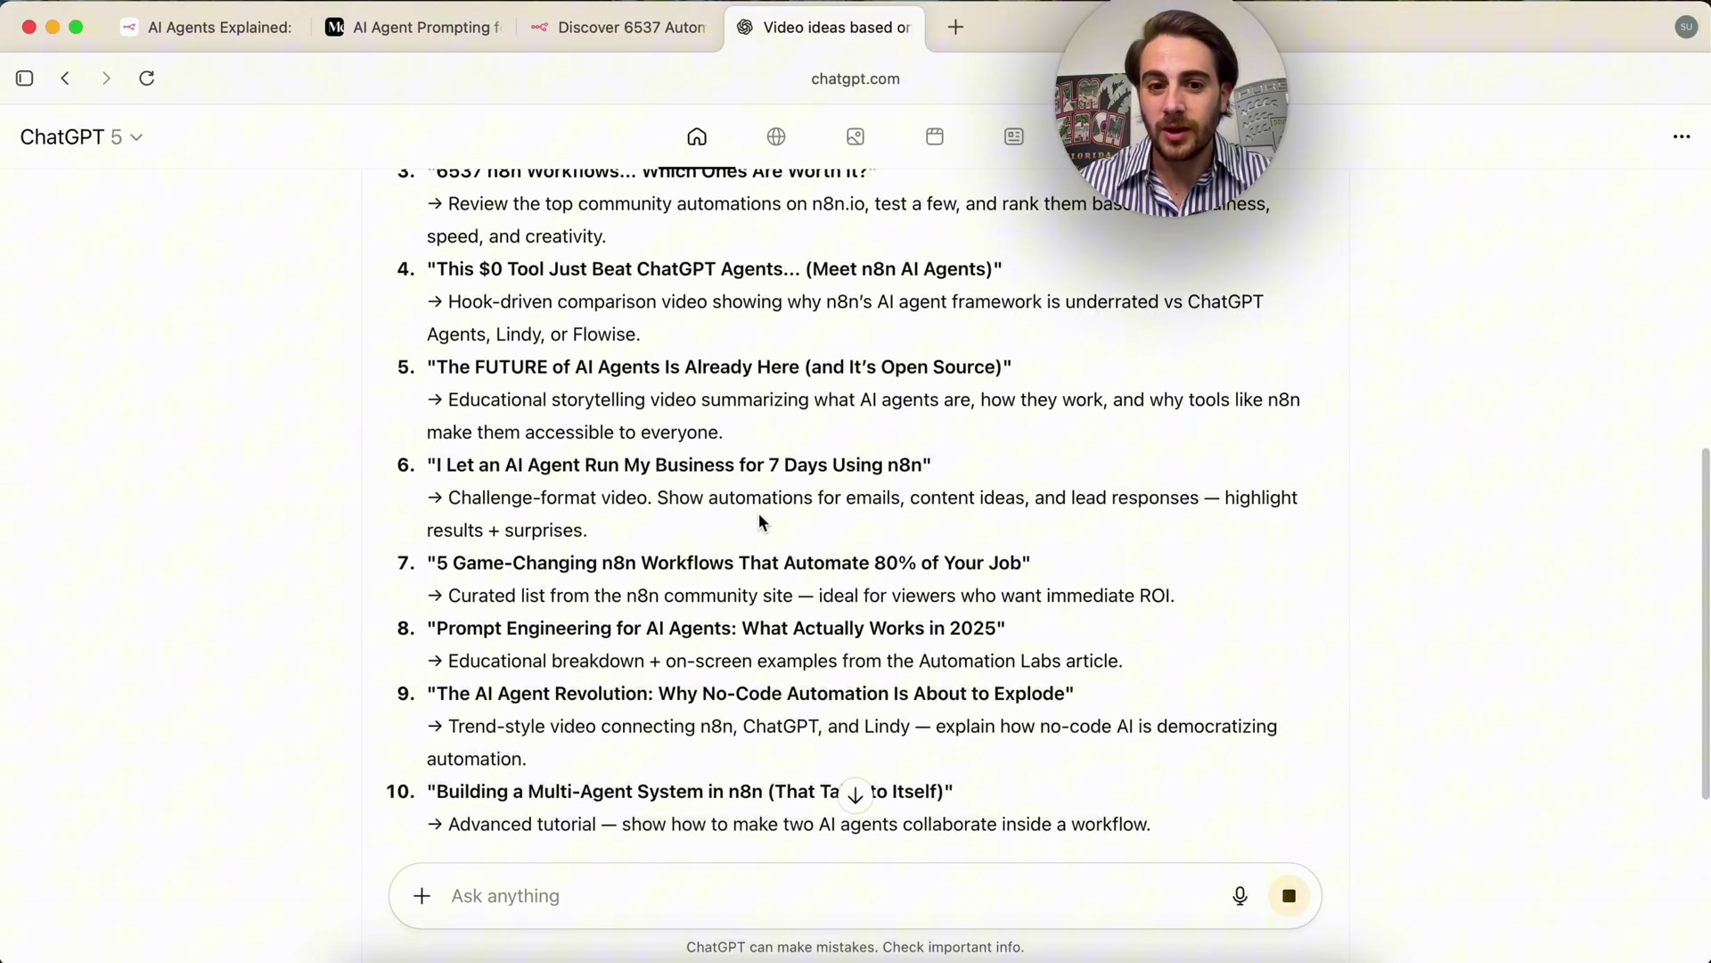
scroll(776, 408, up, 7)
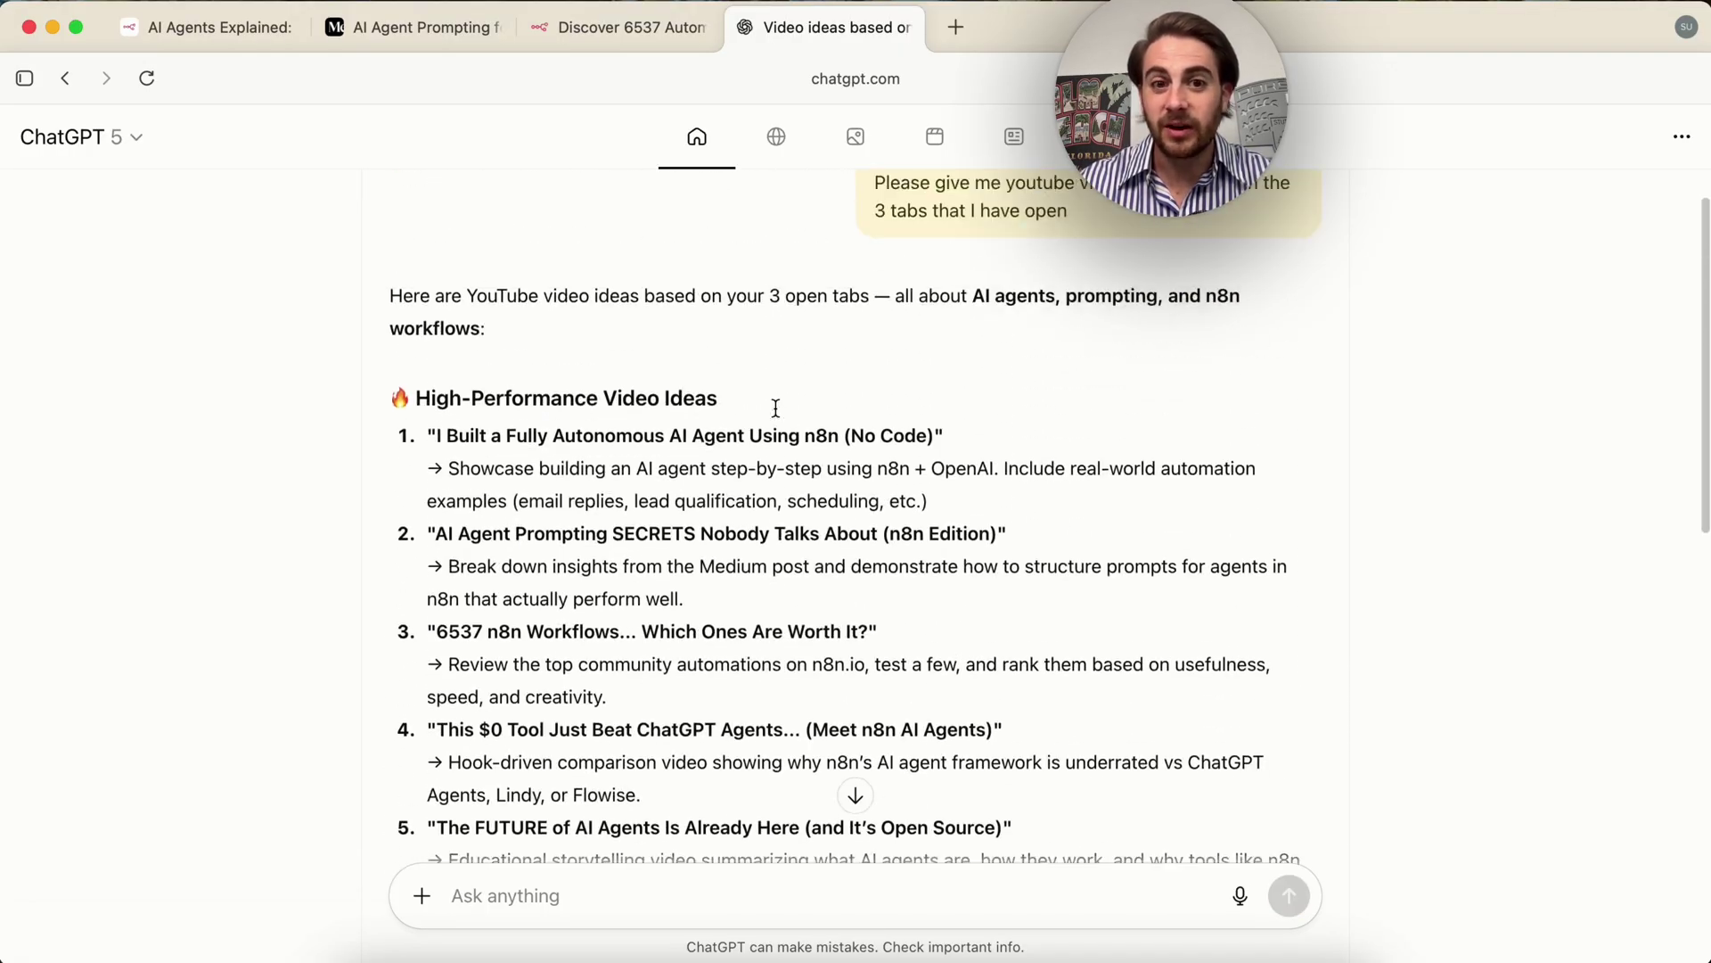
scroll(776, 408, down, 5)
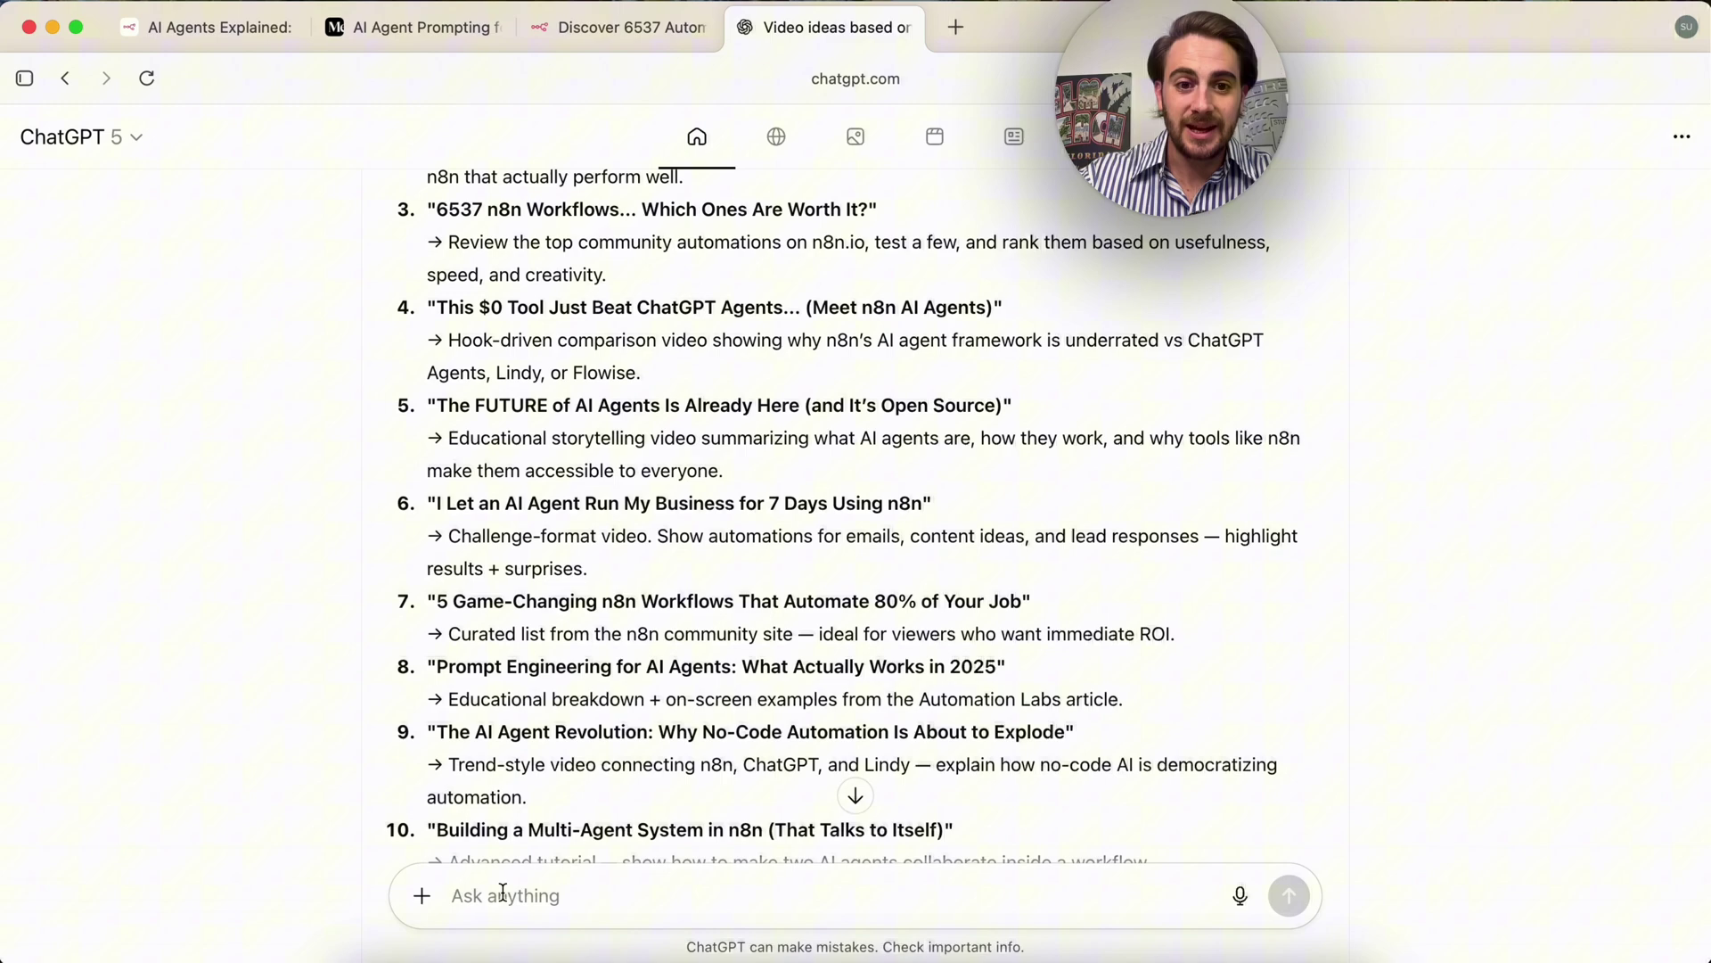
text(I like #6 - build a script in m)
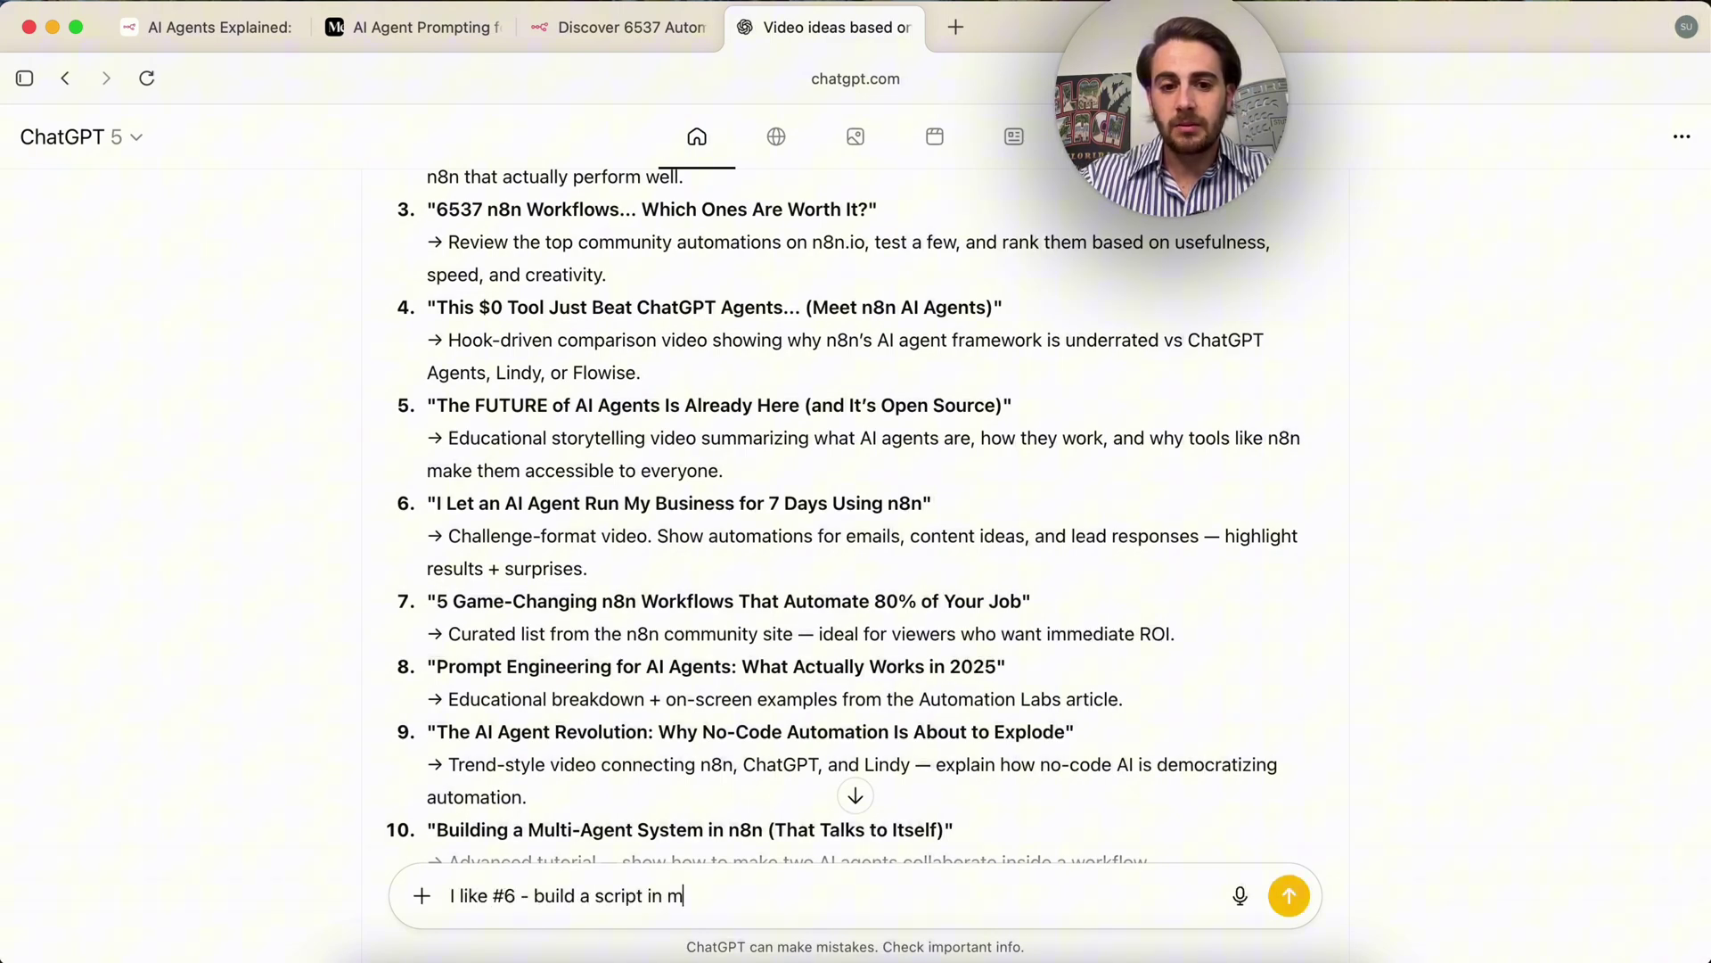
text(y usual format off of that)
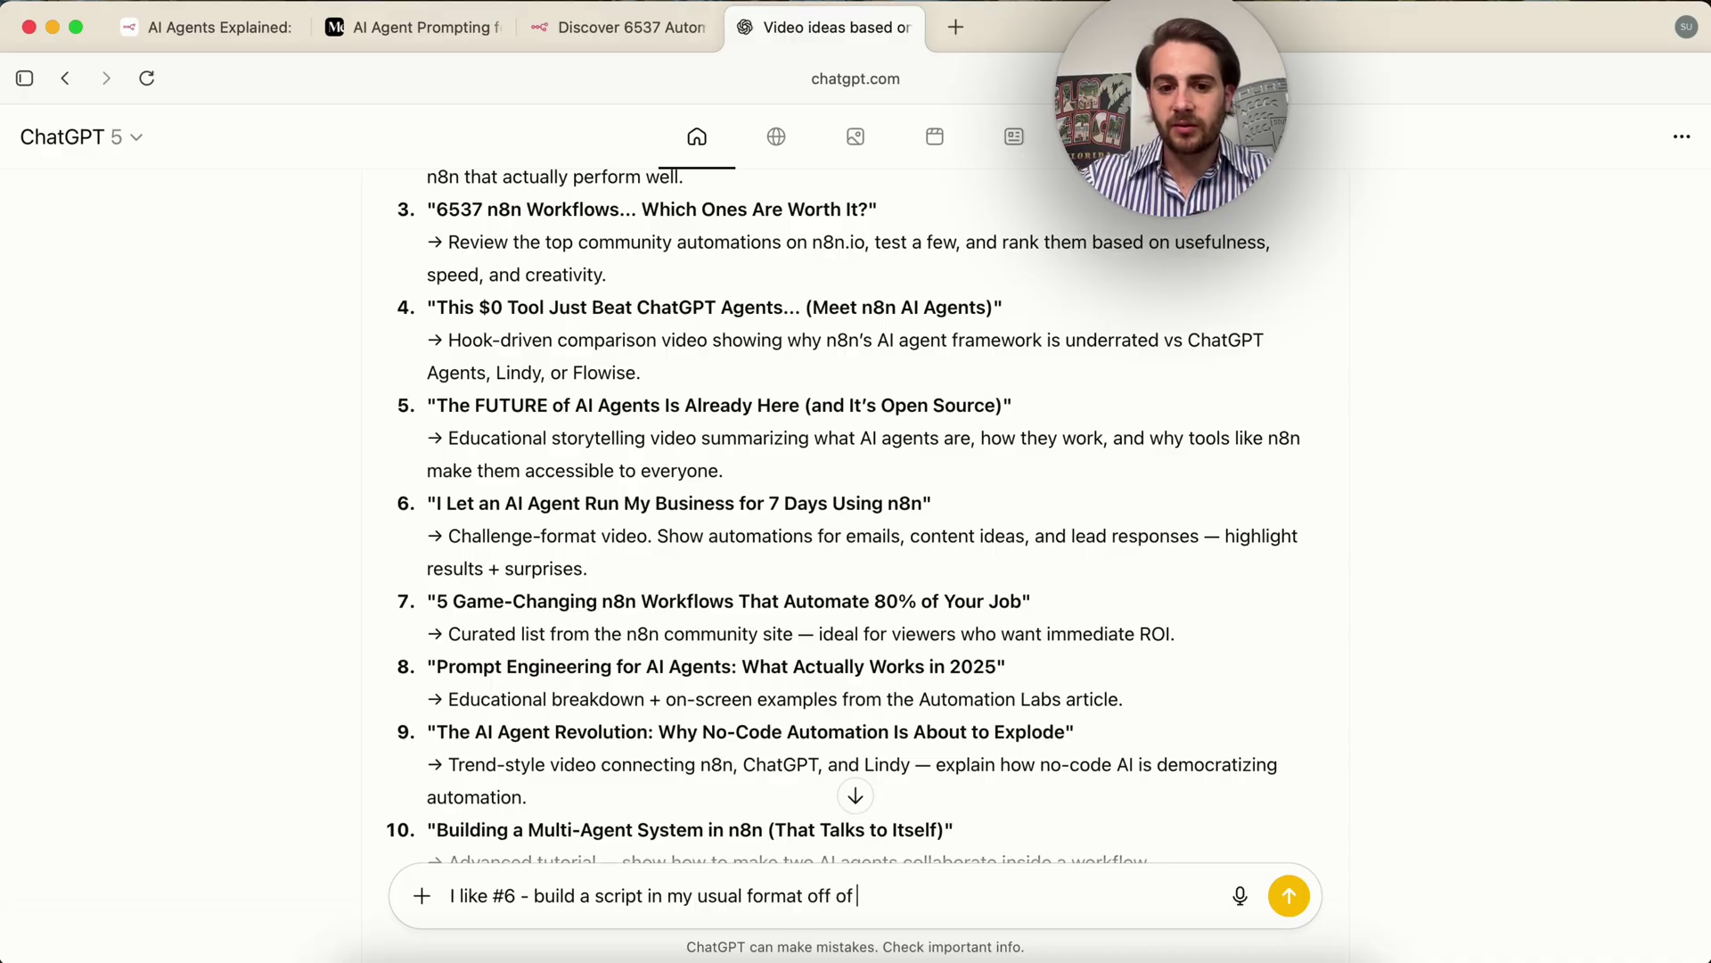
key(Return)
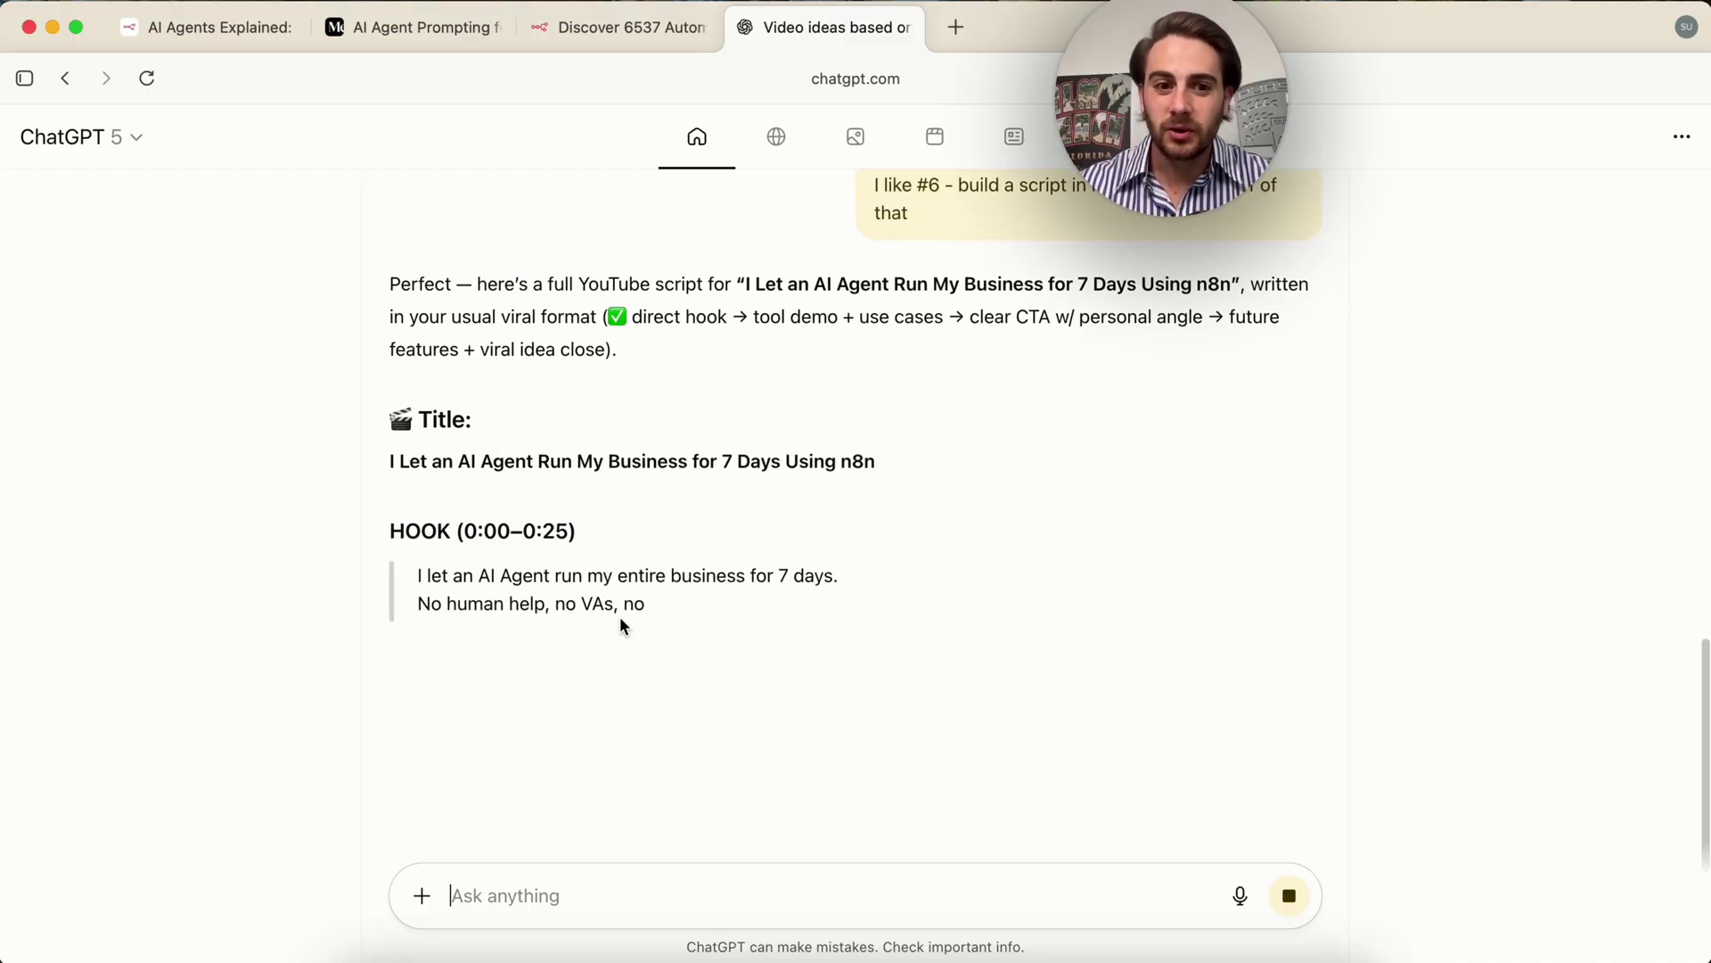
Select the script reply's intro paragraph, then switch via the Medium article to the n8n templates page.
scroll(658, 557, up, 2)
scroll(655, 553, up, 1)
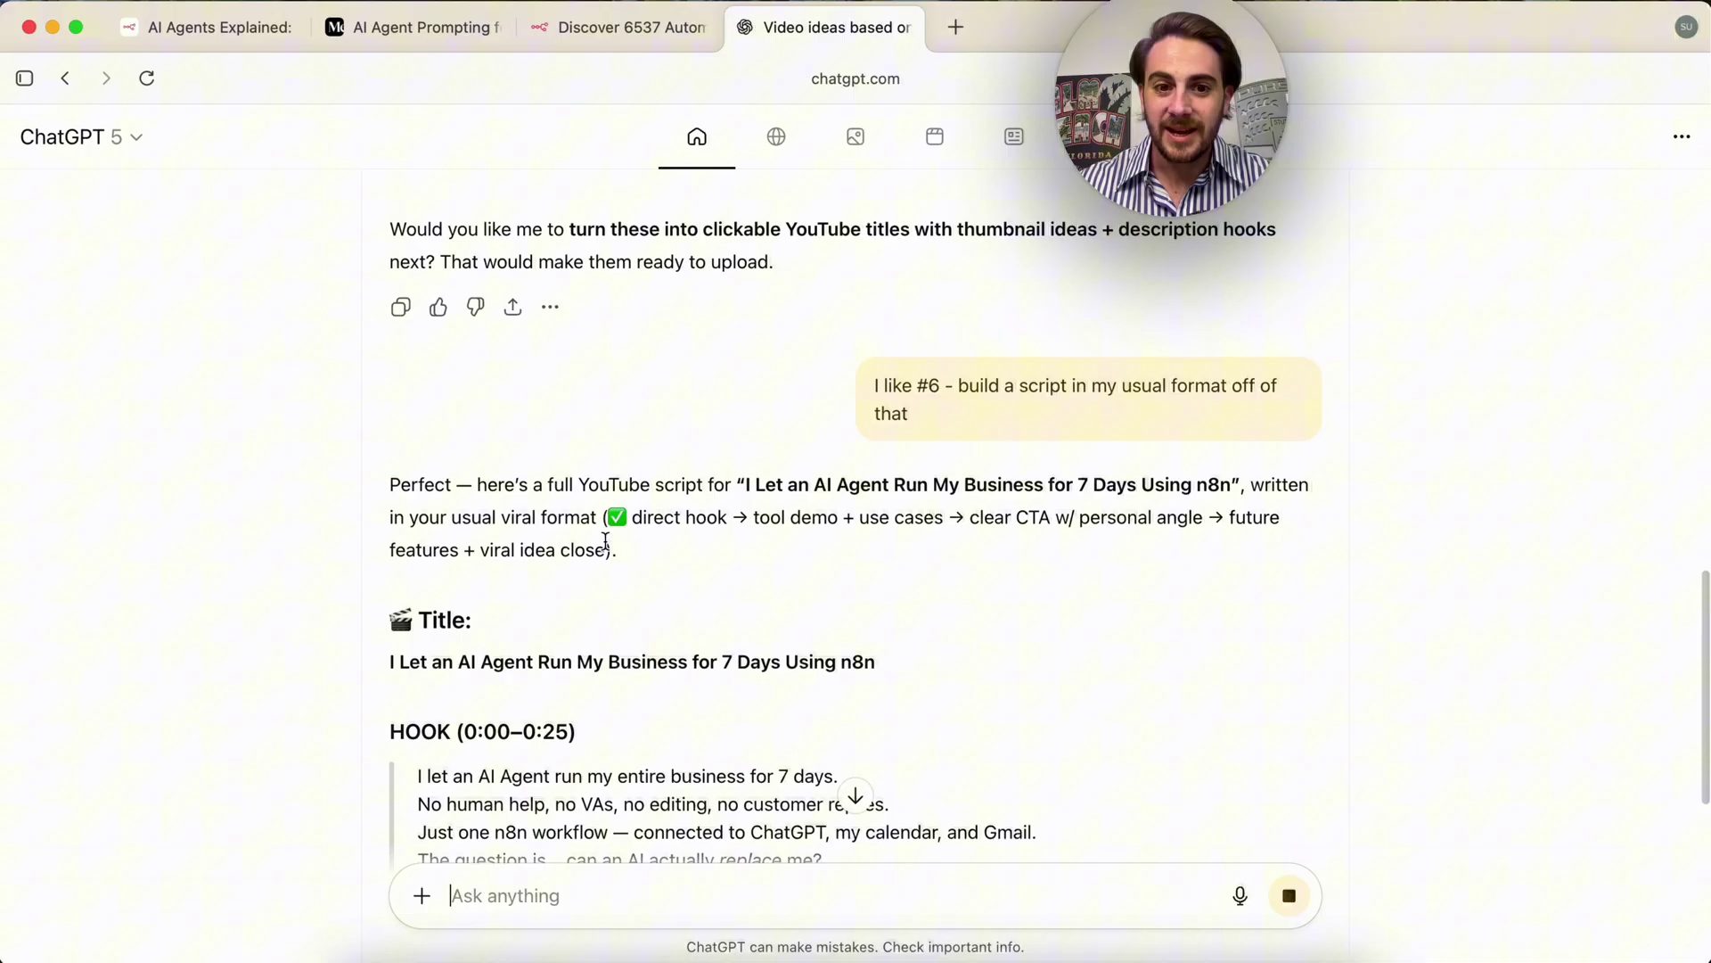
triple_click(655, 541)
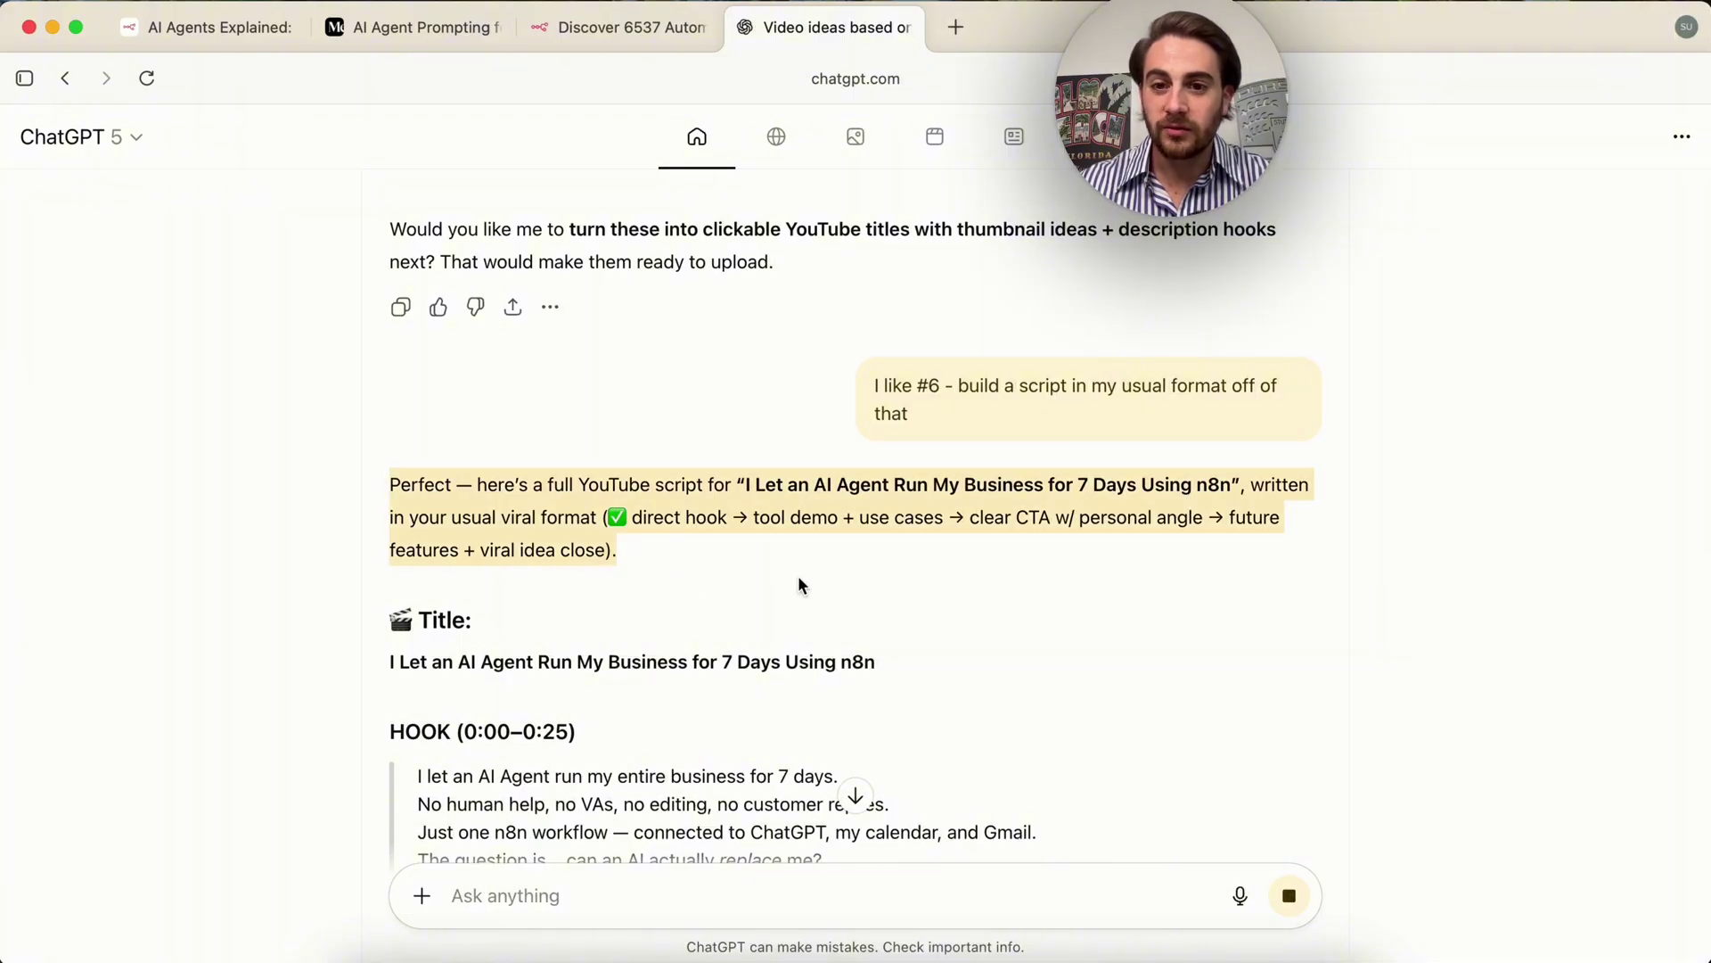
scroll(799, 580, down, 5)
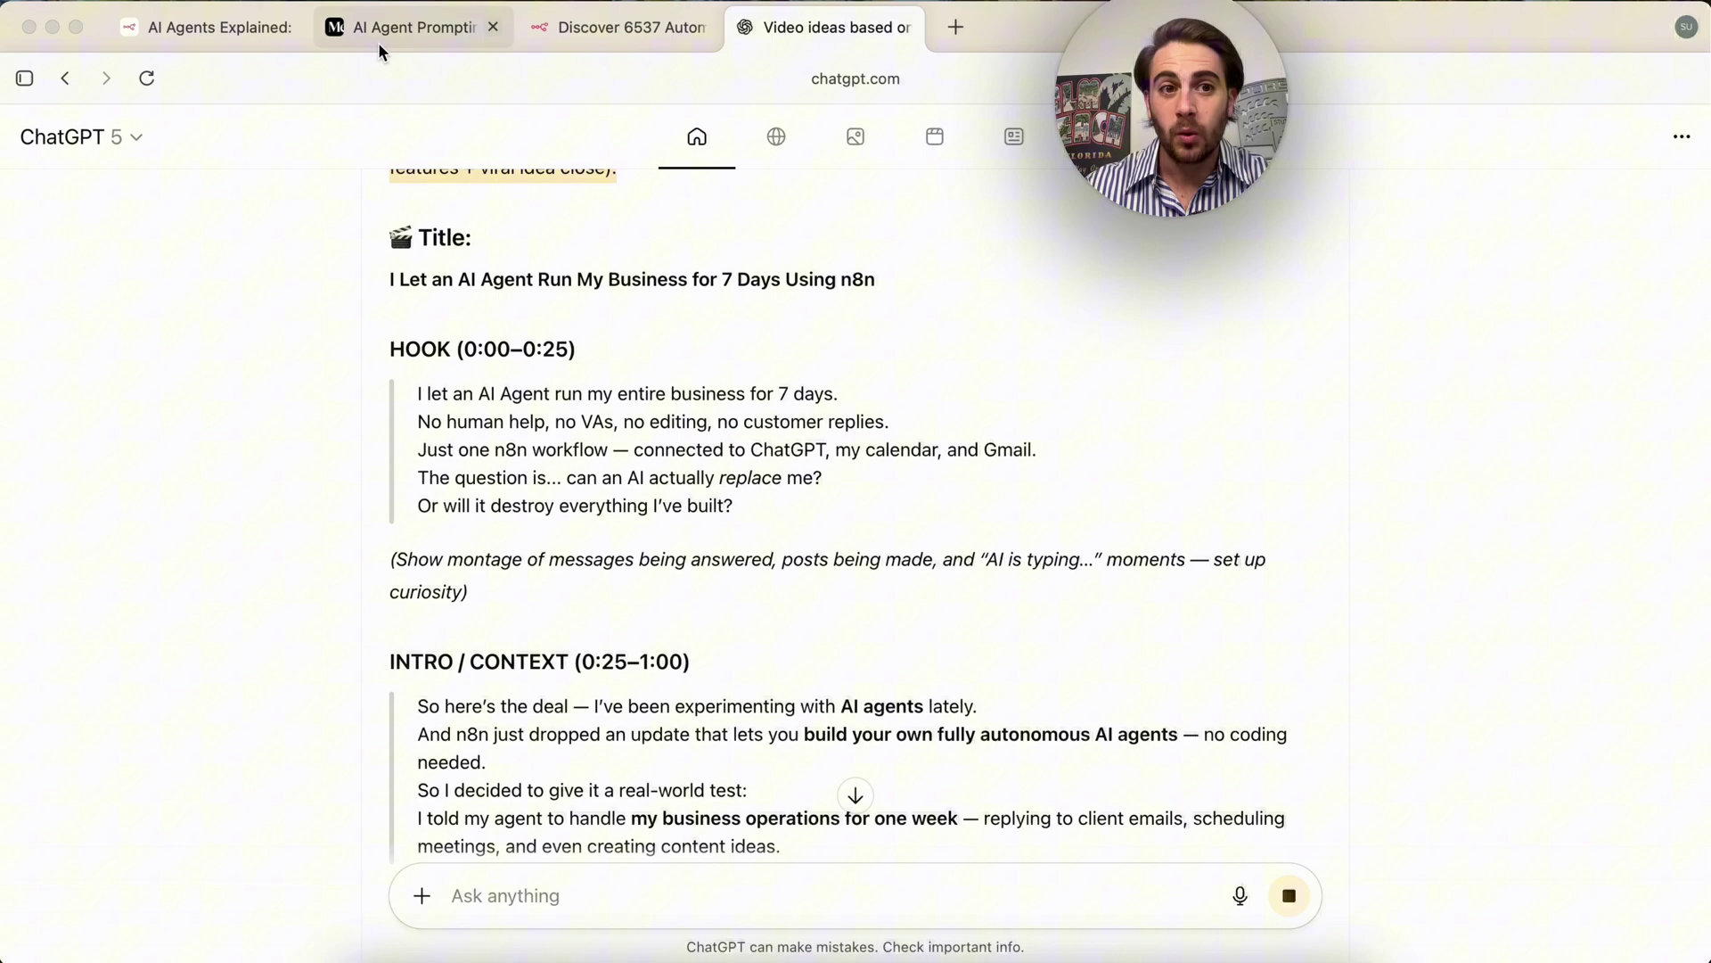
click(403, 44)
click(609, 34)
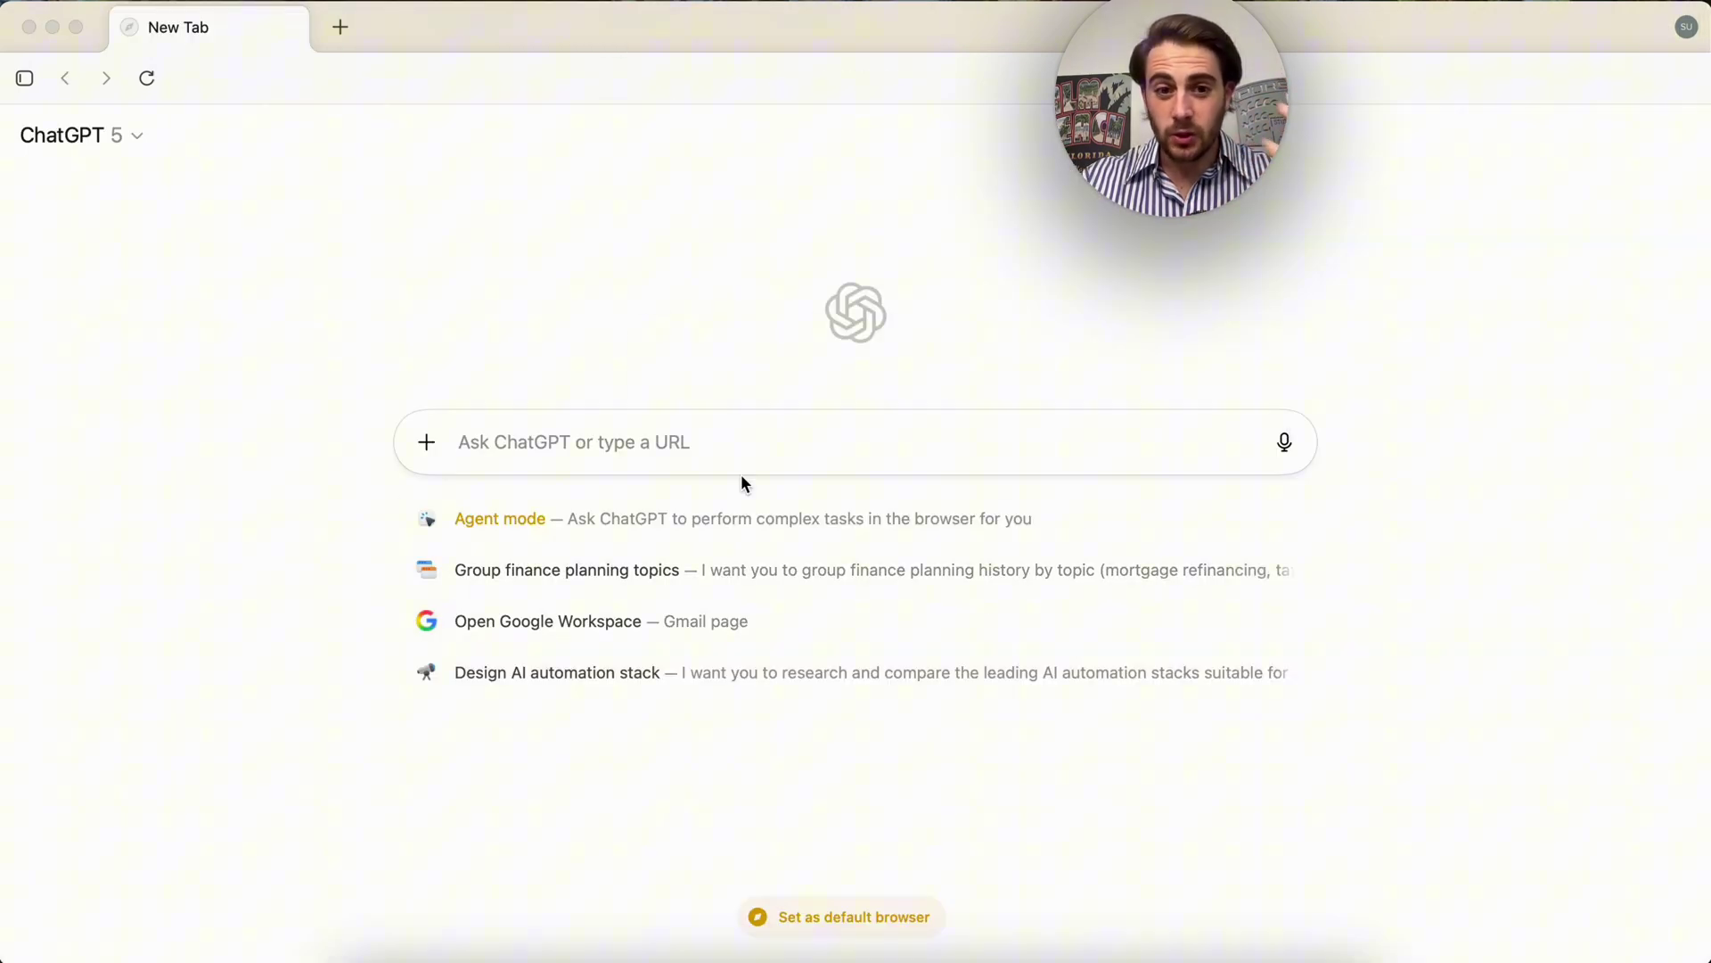
Ask ChatGPT for the best pans that won't cause cancer, with no budget limit.
click(652, 444)
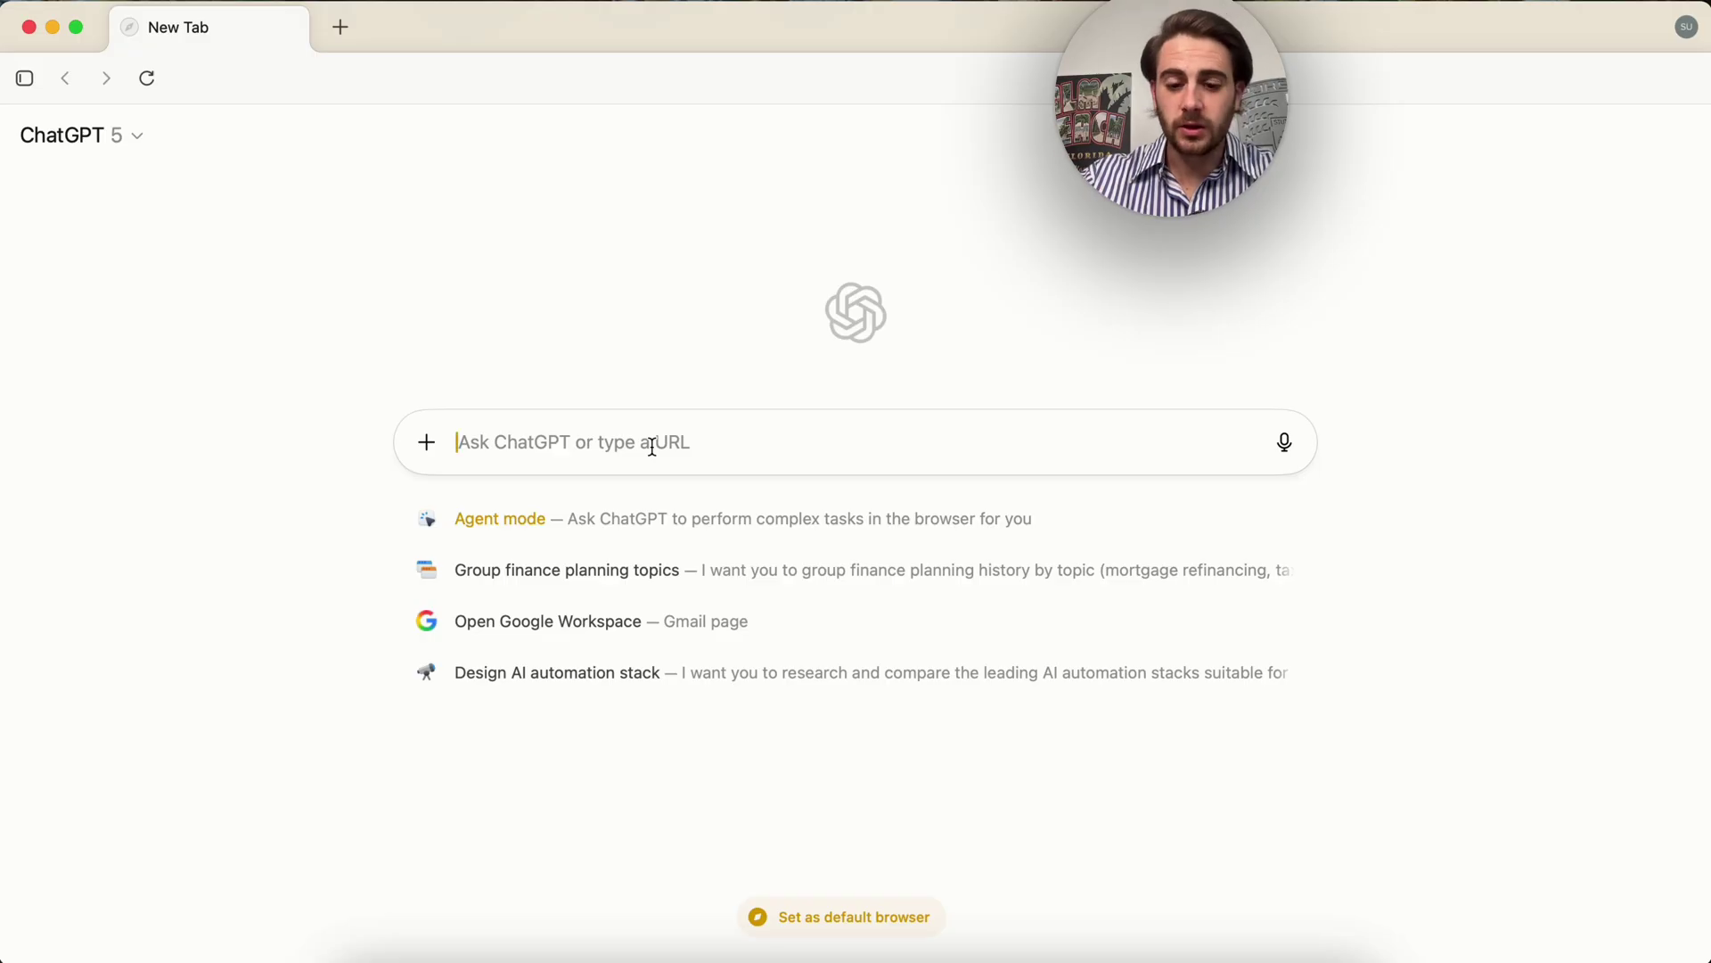
text(I am i)
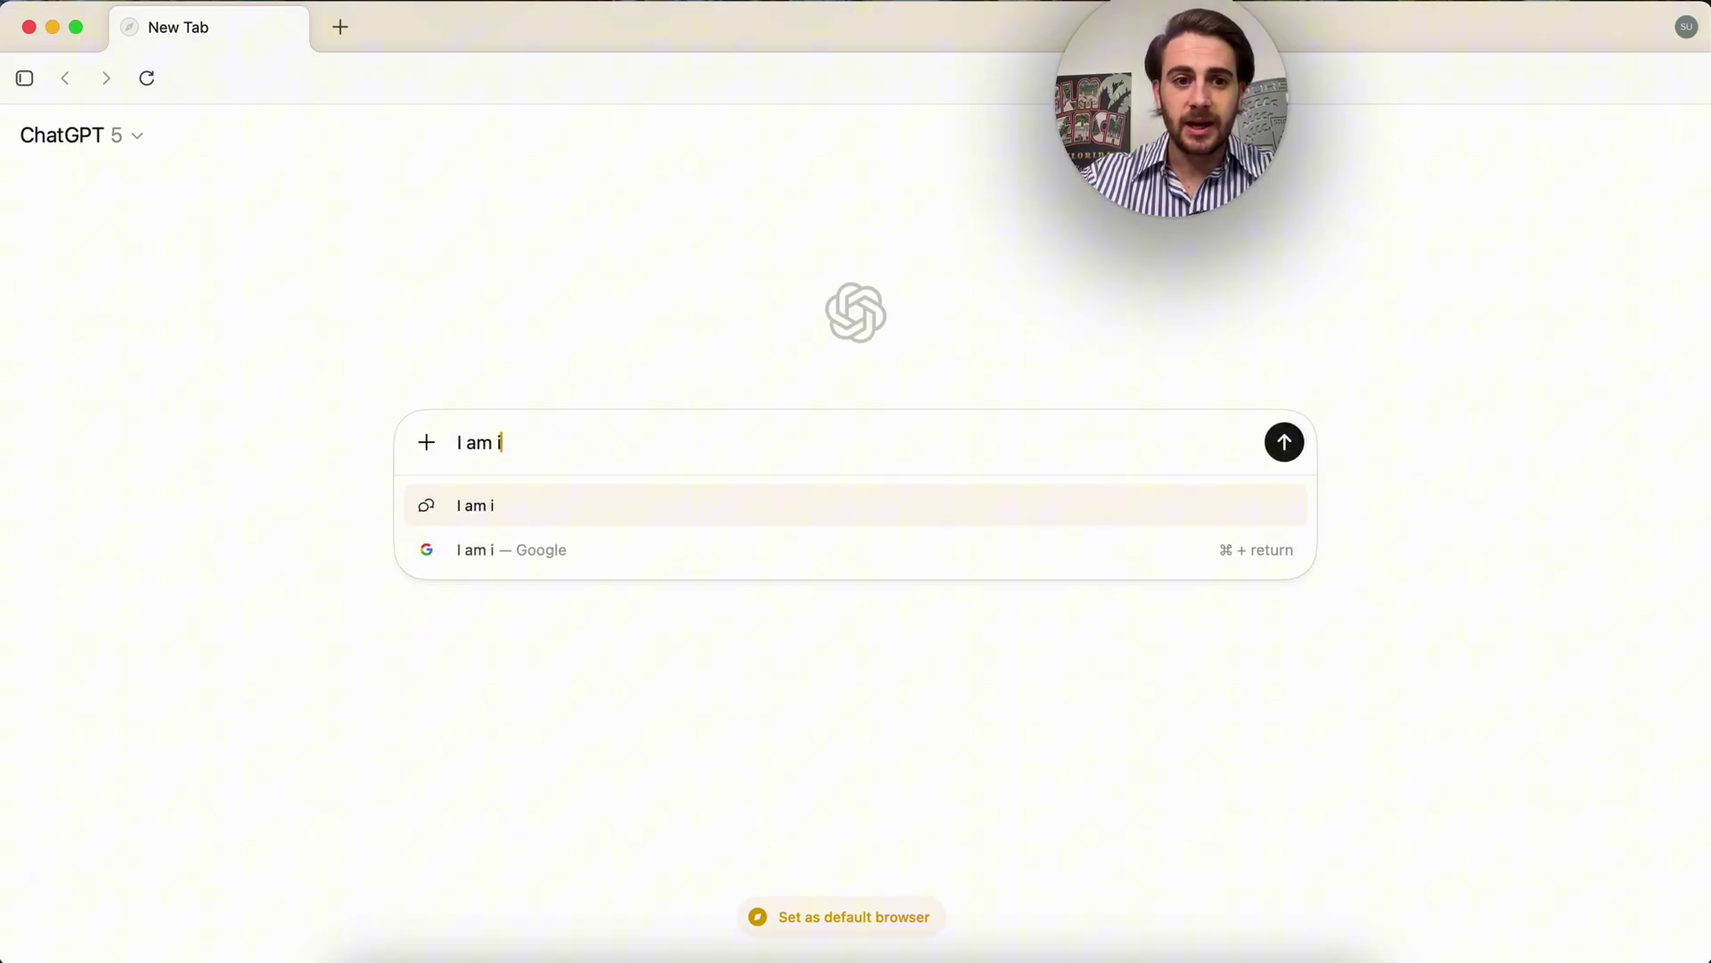
text(n the market to get )
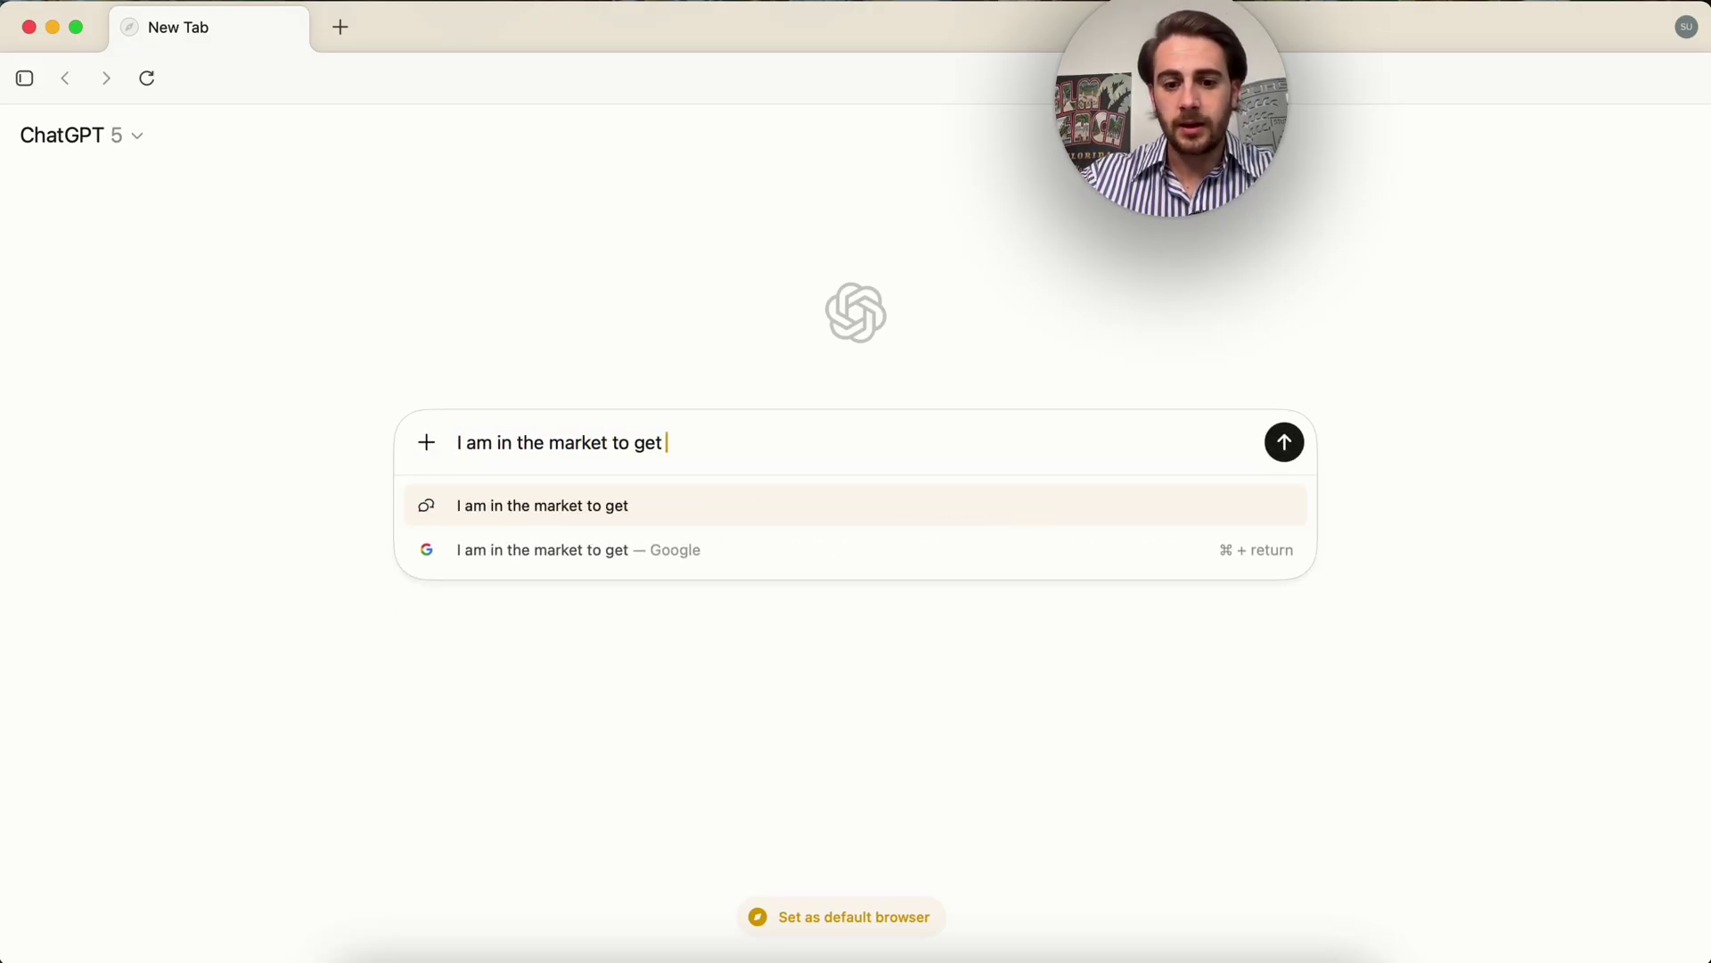
text(pans that won't cause cancer - please find me the best o)
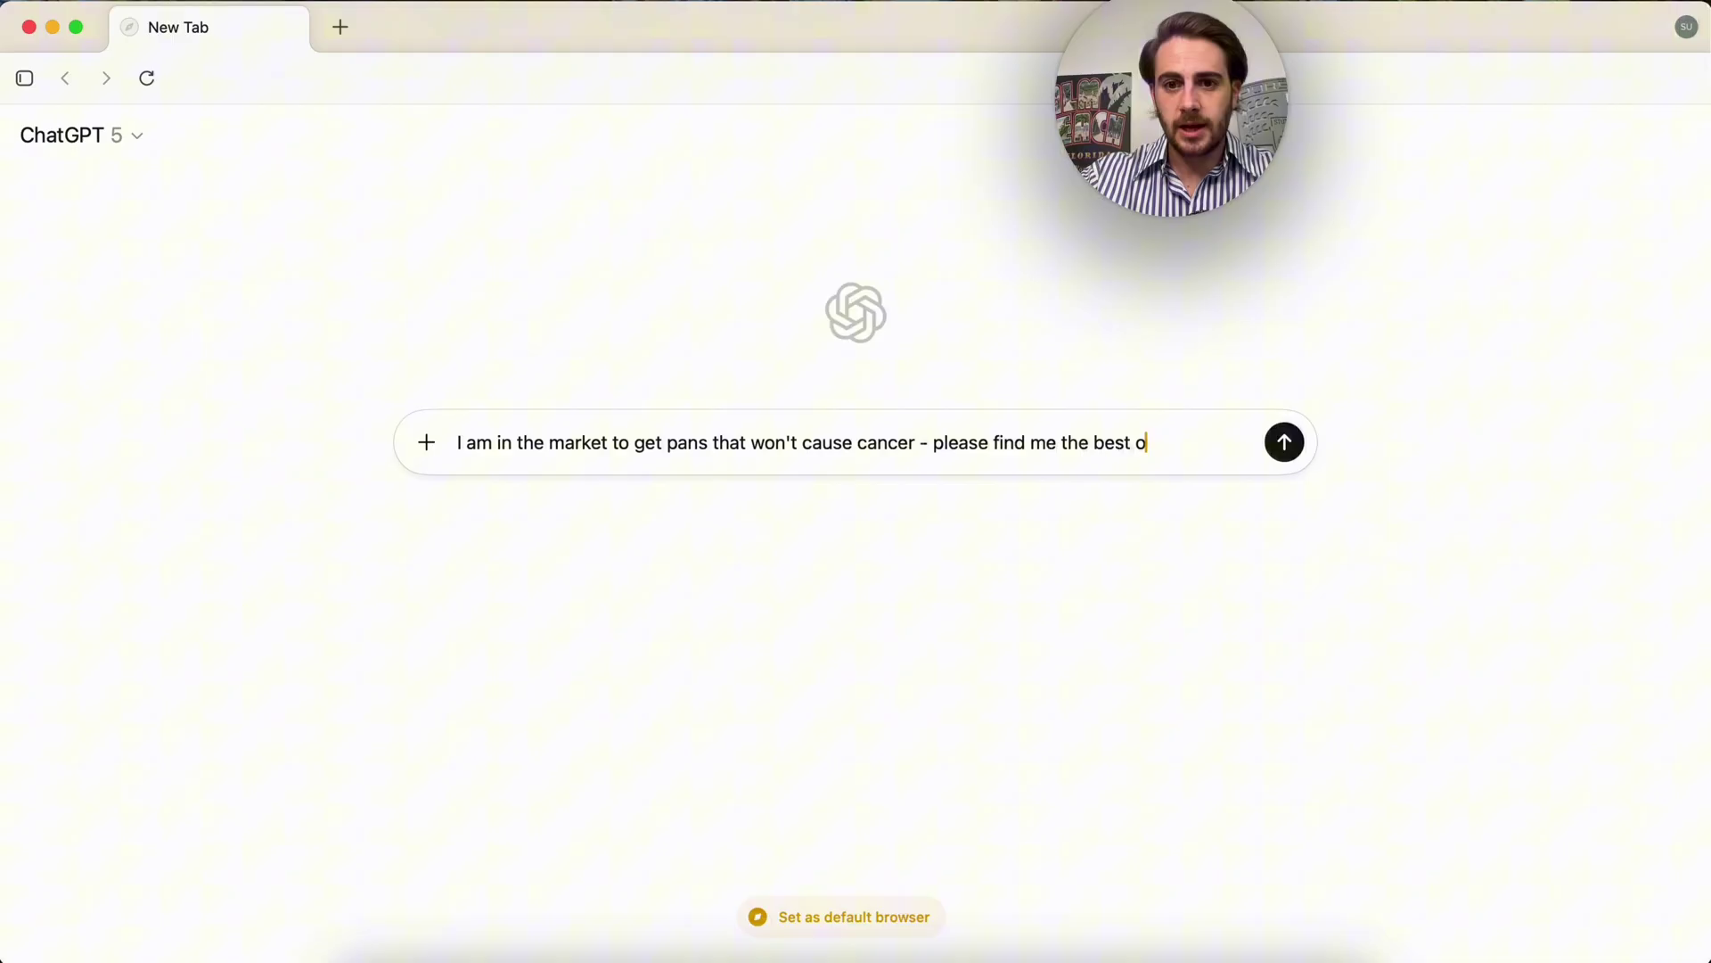
text('t ha)
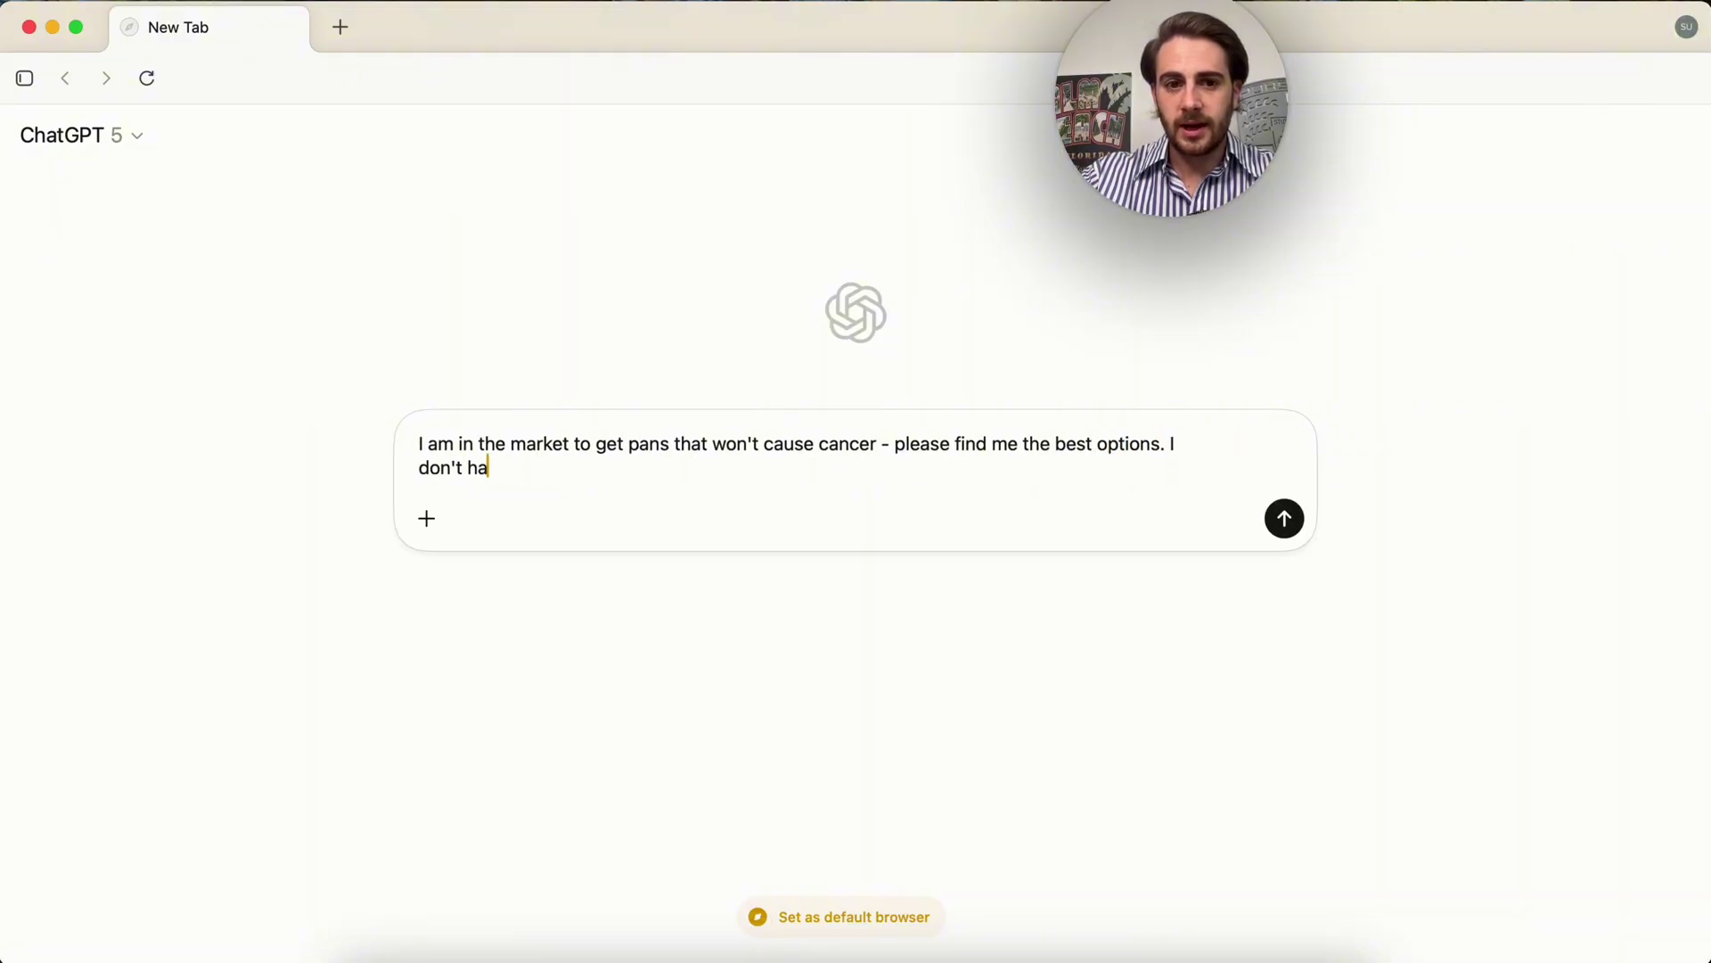
text(ve any budget)
key(Return)
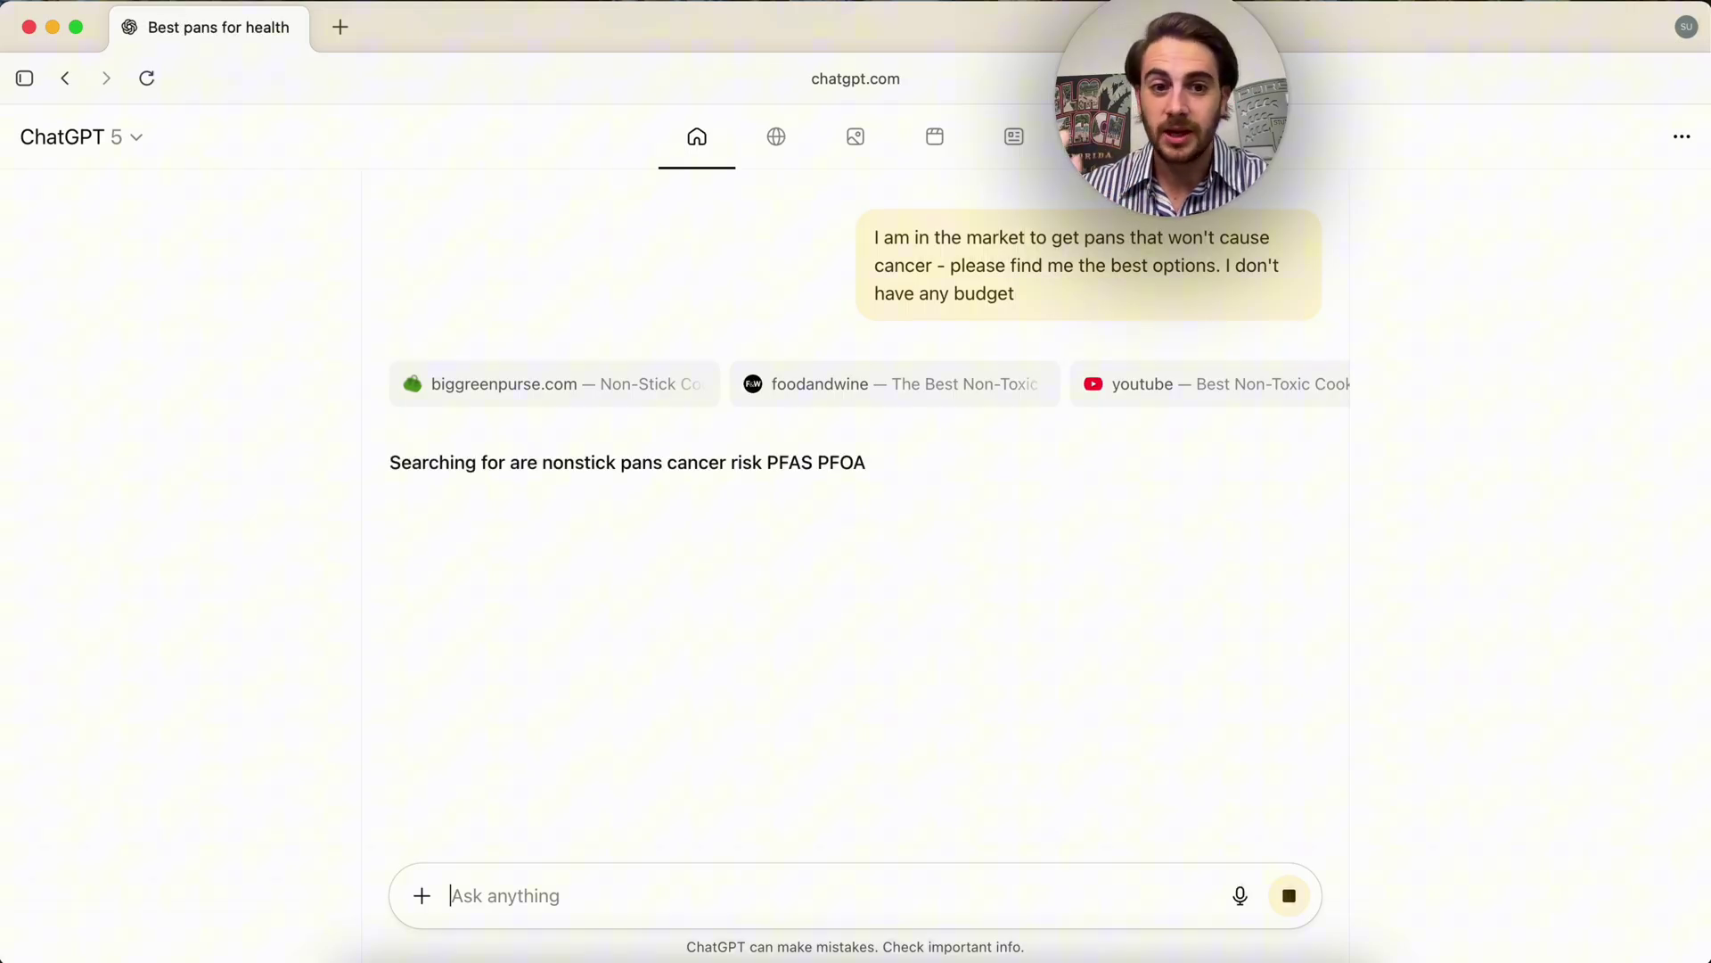
Review the recommended safe pans and open the GreenPan Rio Ceramic Nonstick Frypan Set details.
mouse_move(621, 385)
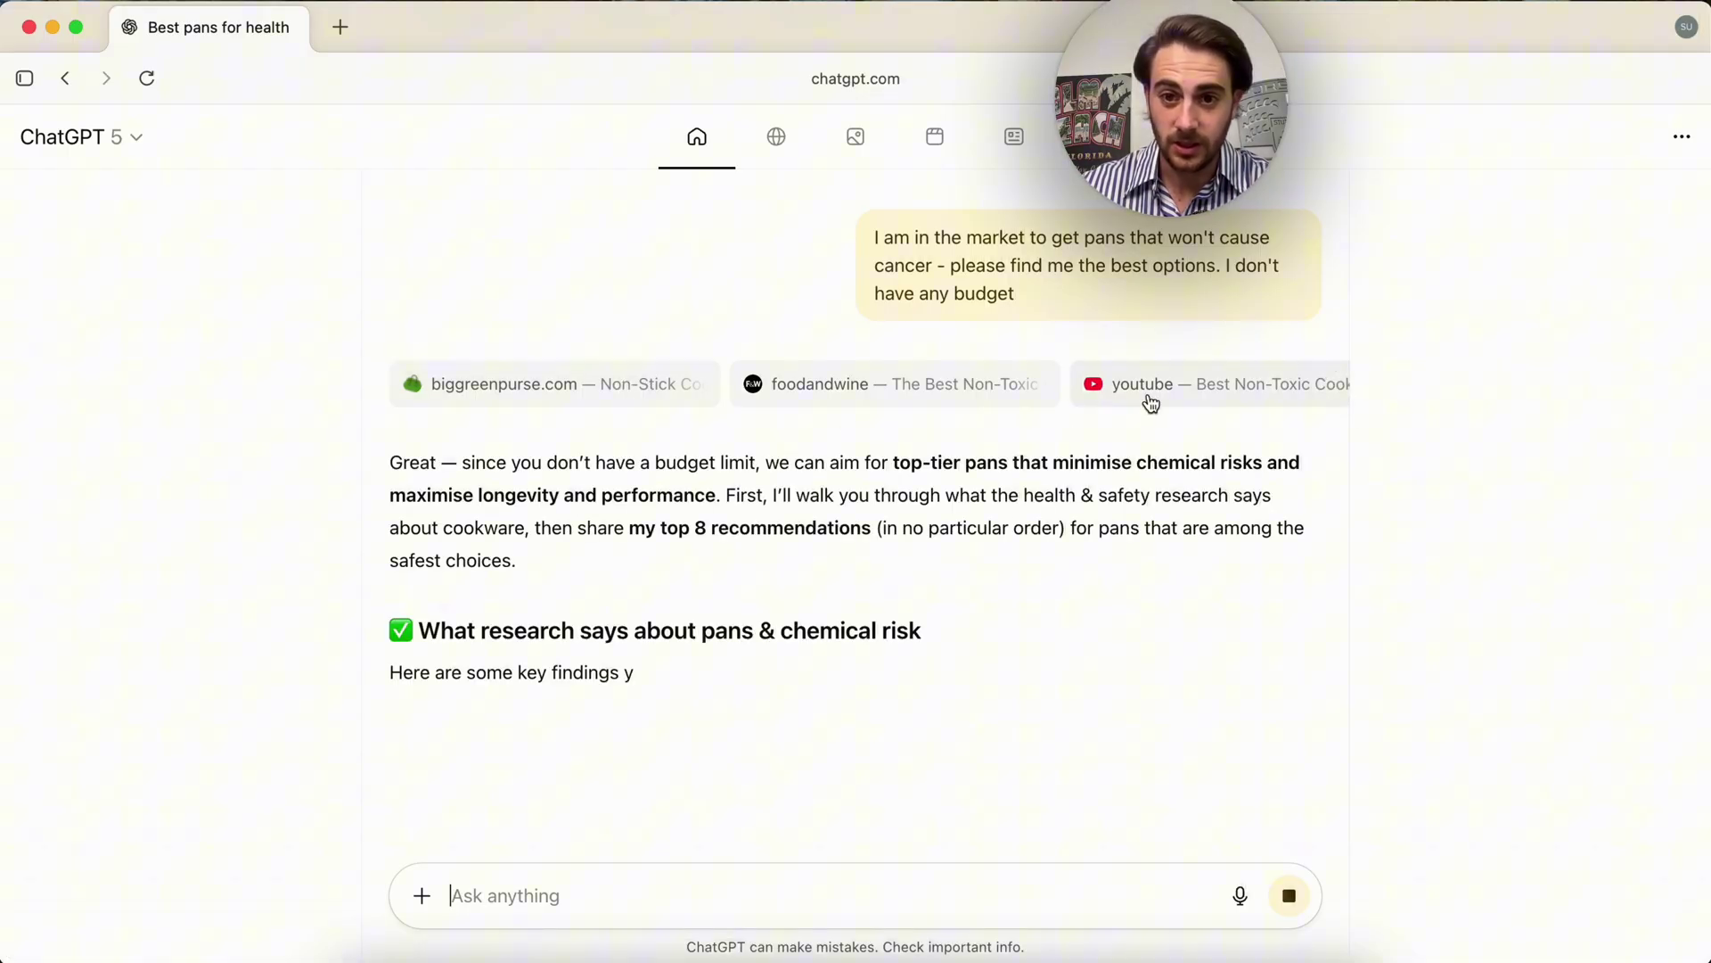
mouse_move(1123, 392)
scroll(1017, 601, down, 3)
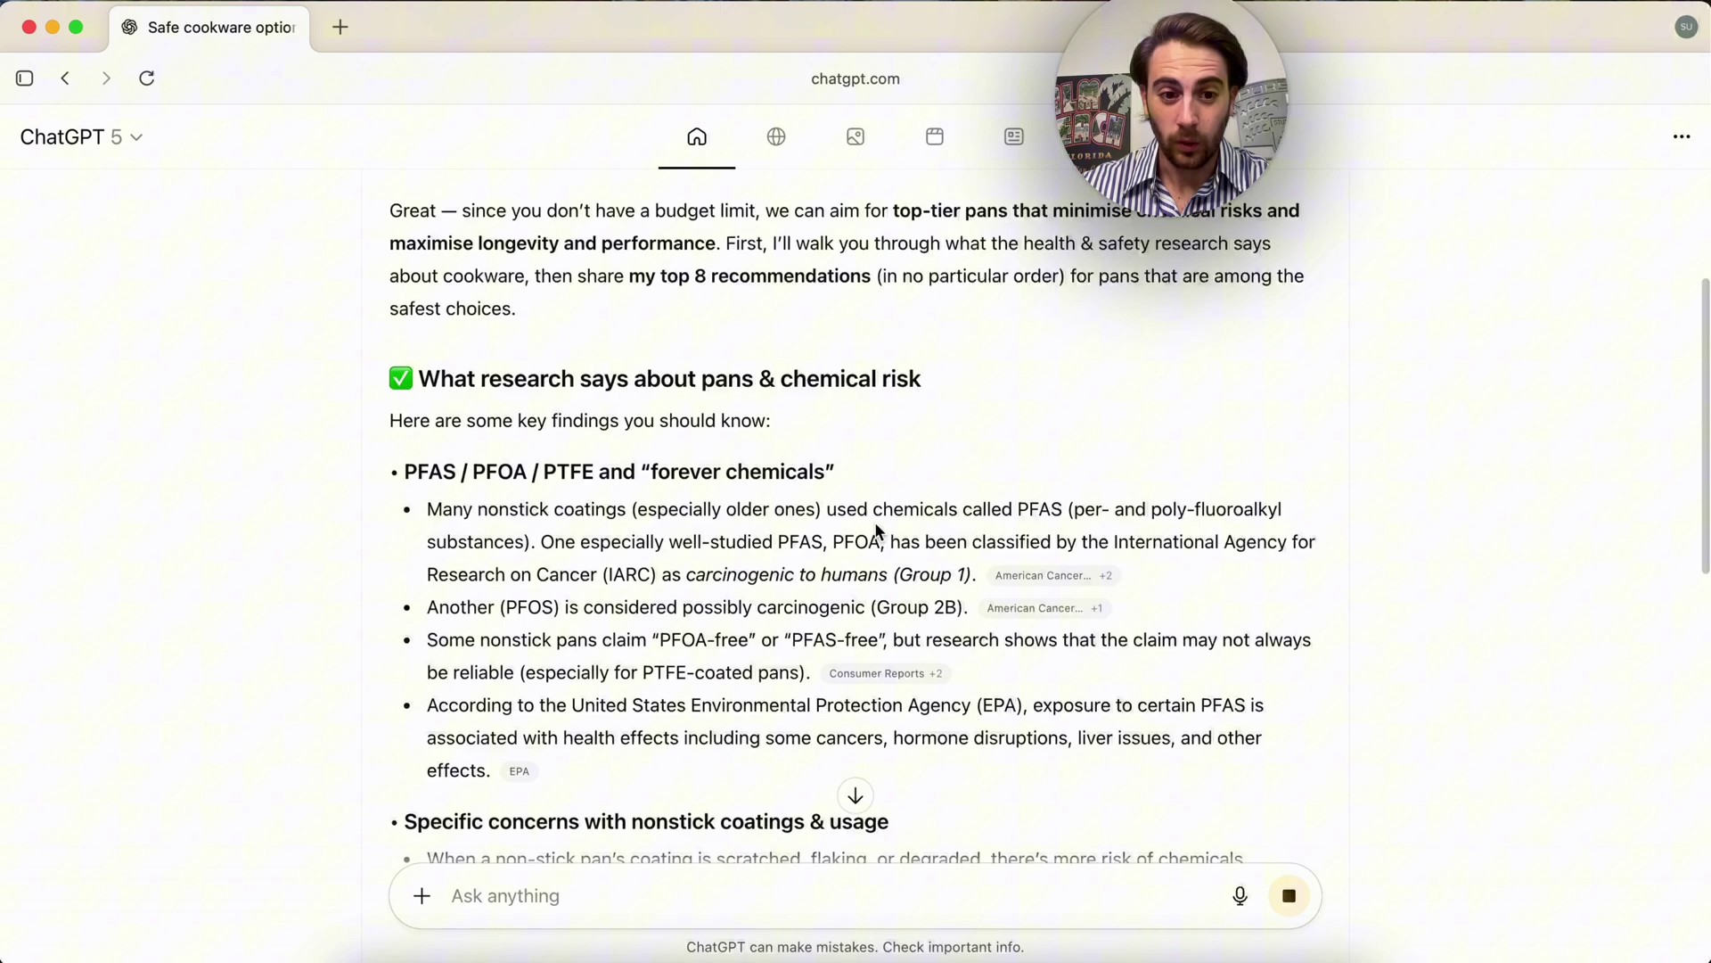
scroll(878, 537, down, 5)
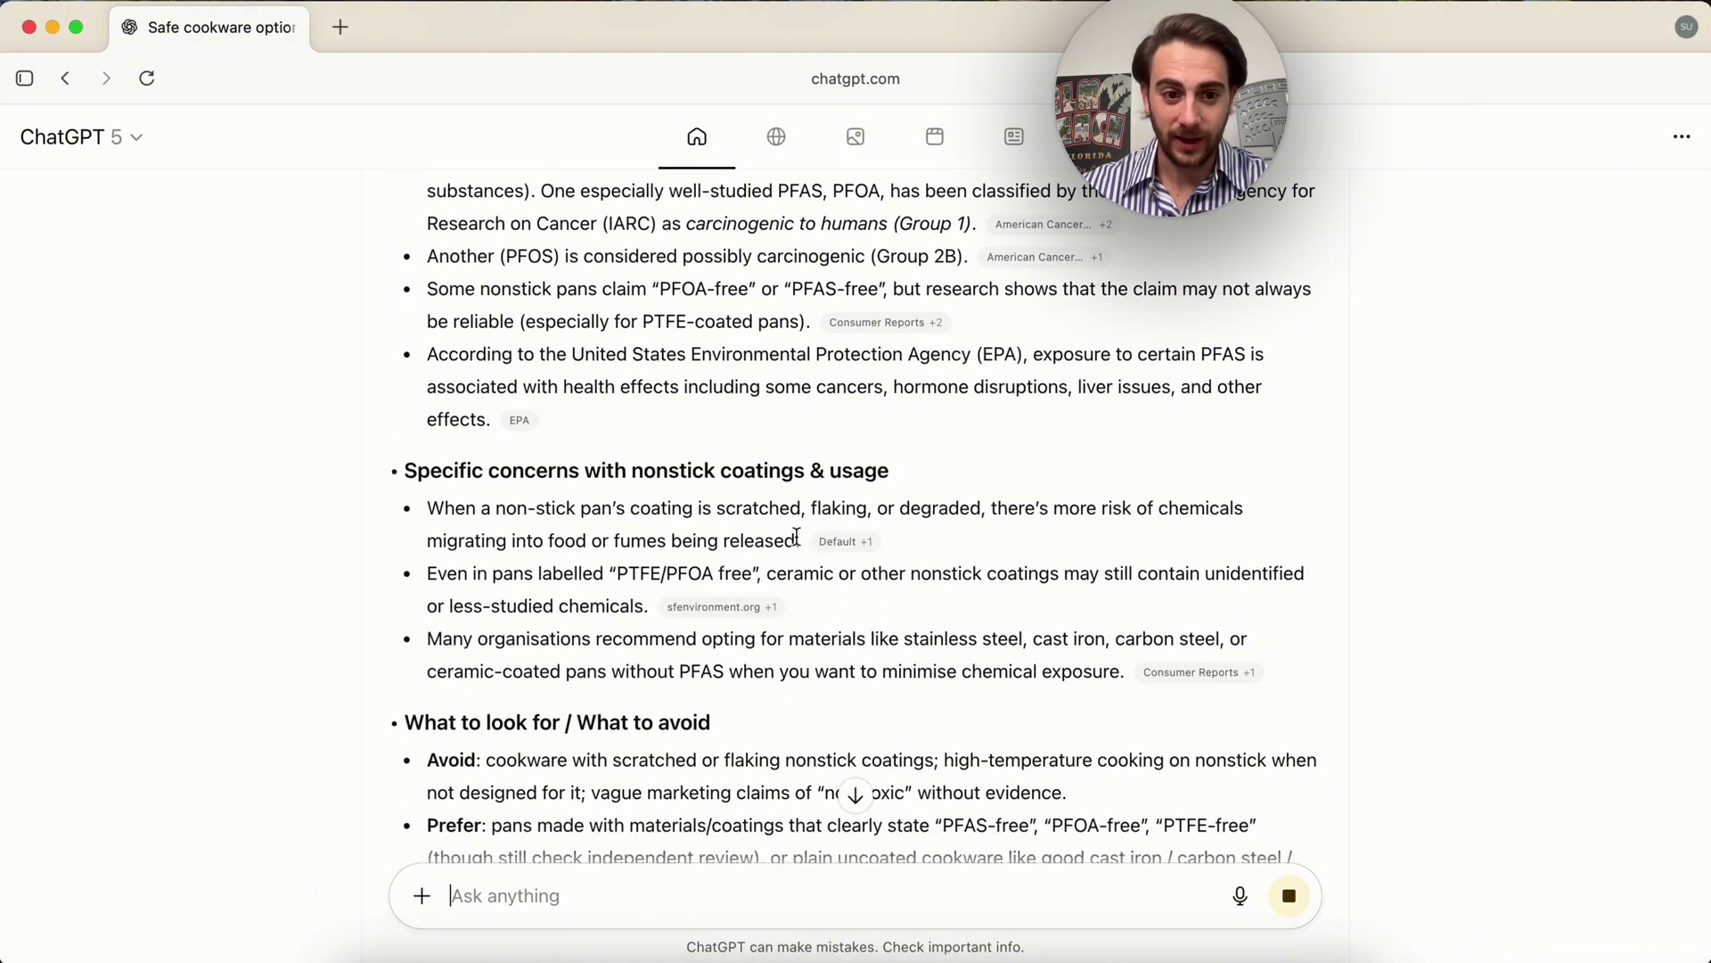
scroll(878, 534, down, 2)
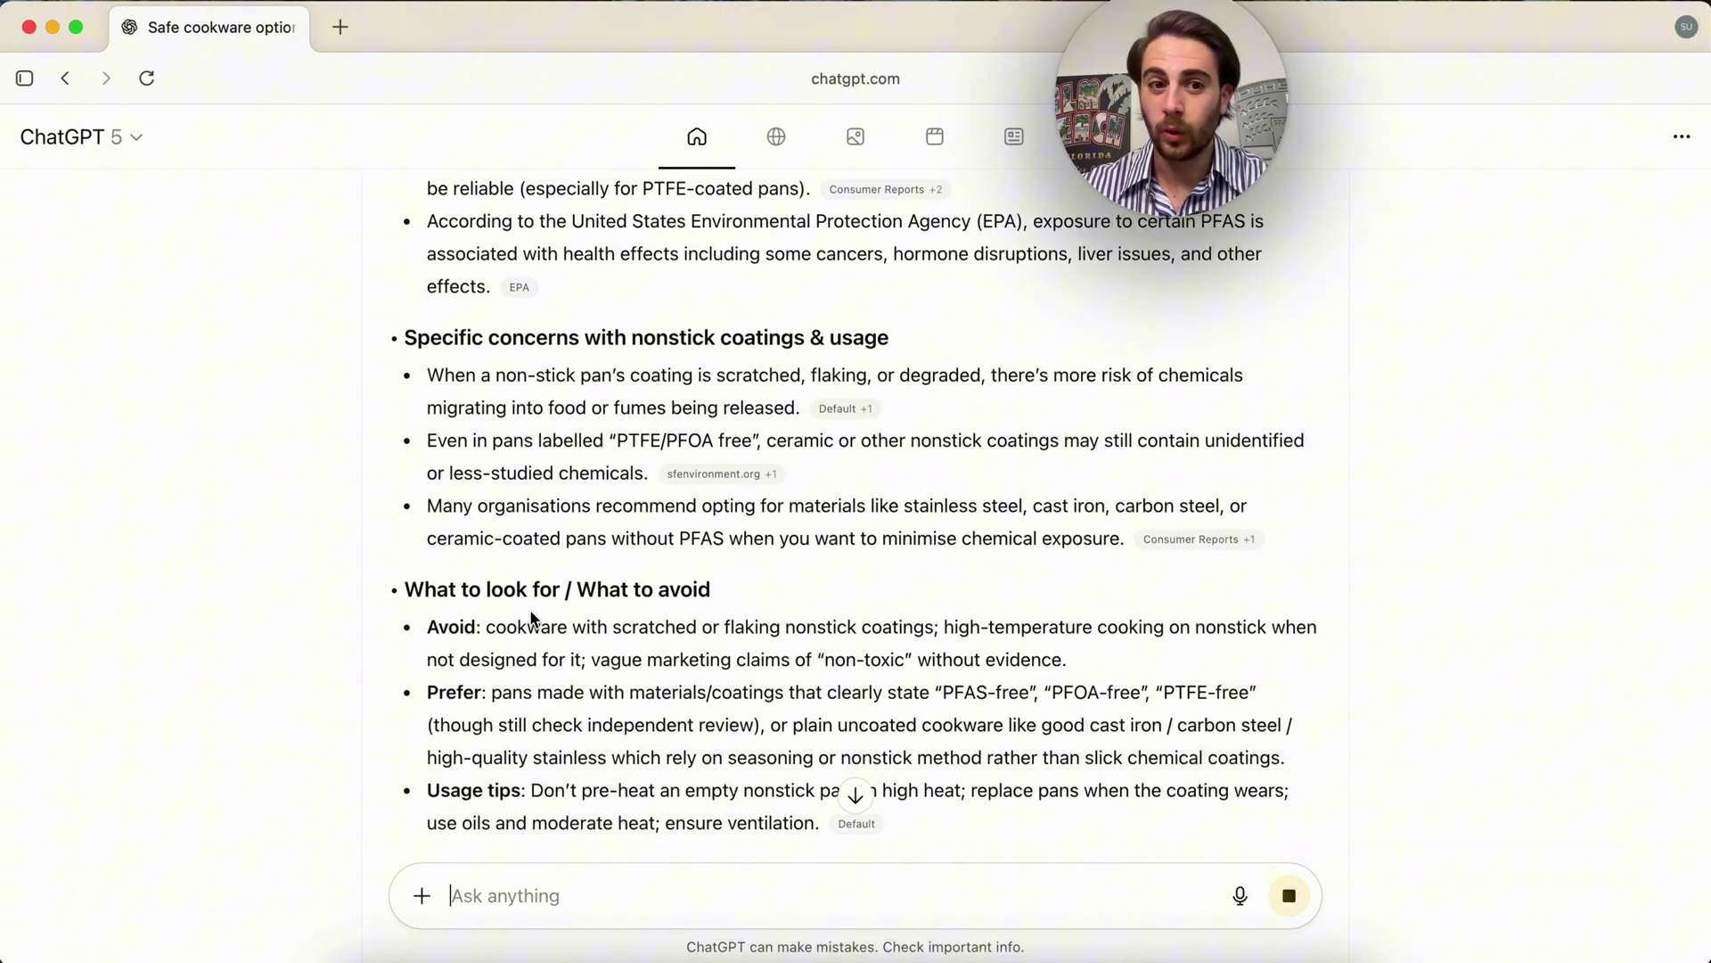
scroll(534, 579, up, 2)
scroll(557, 499, up, 3)
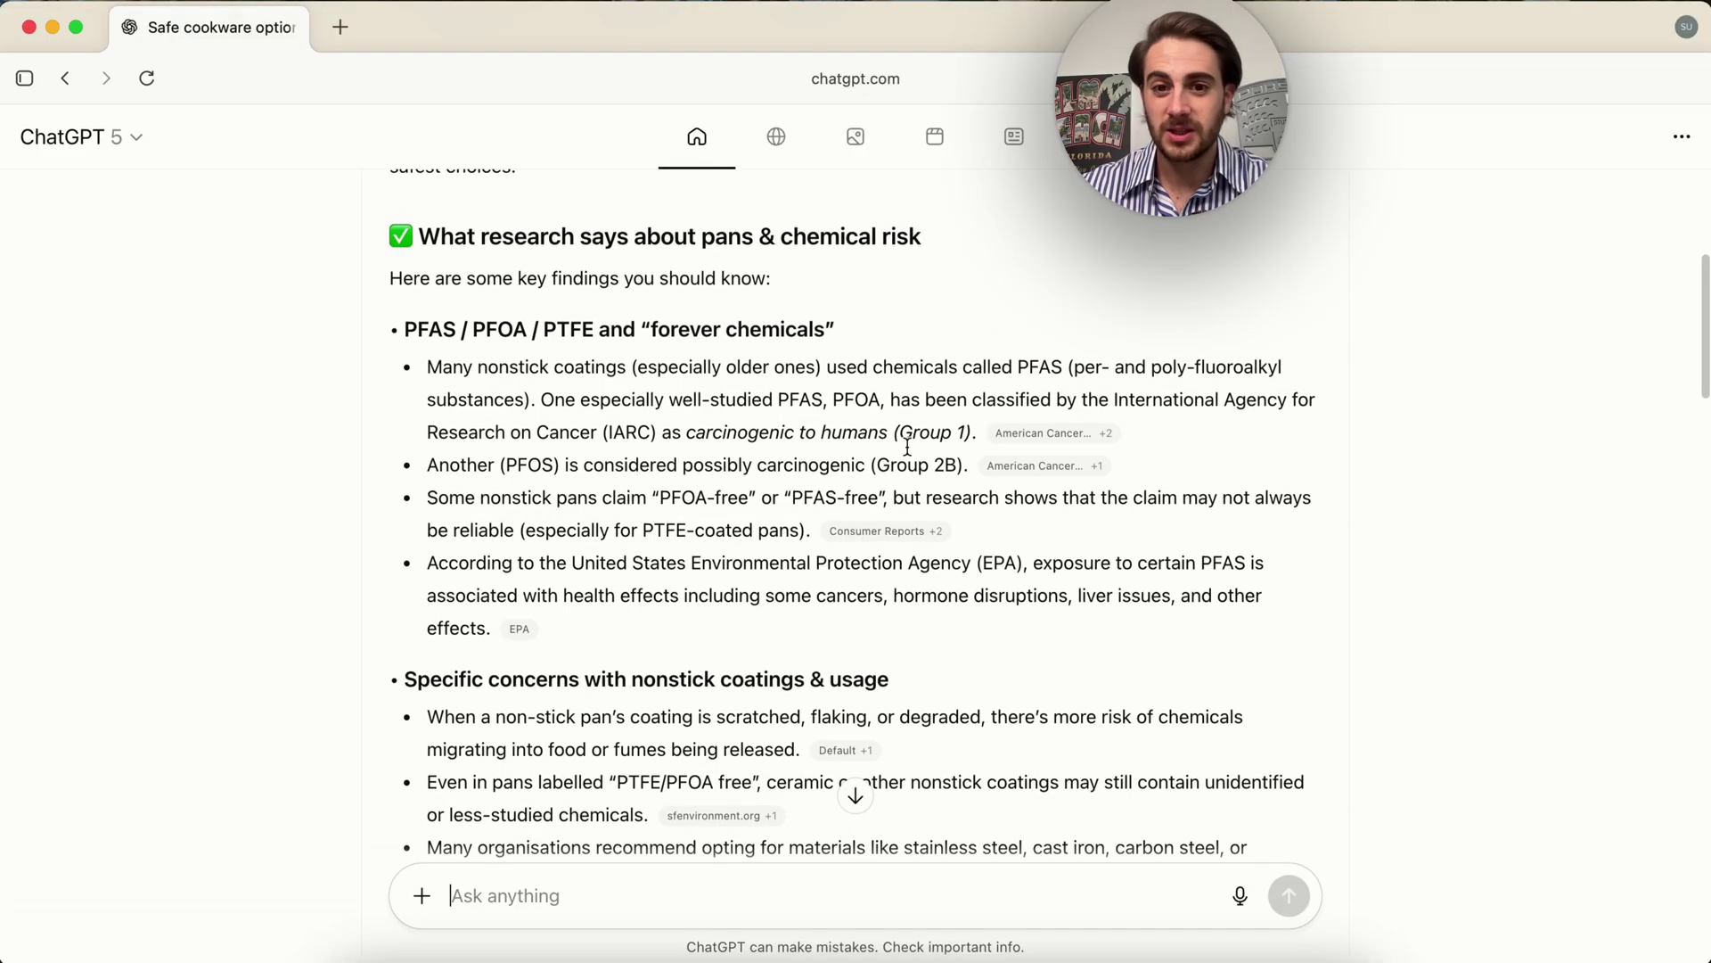
scroll(675, 686, down, 12)
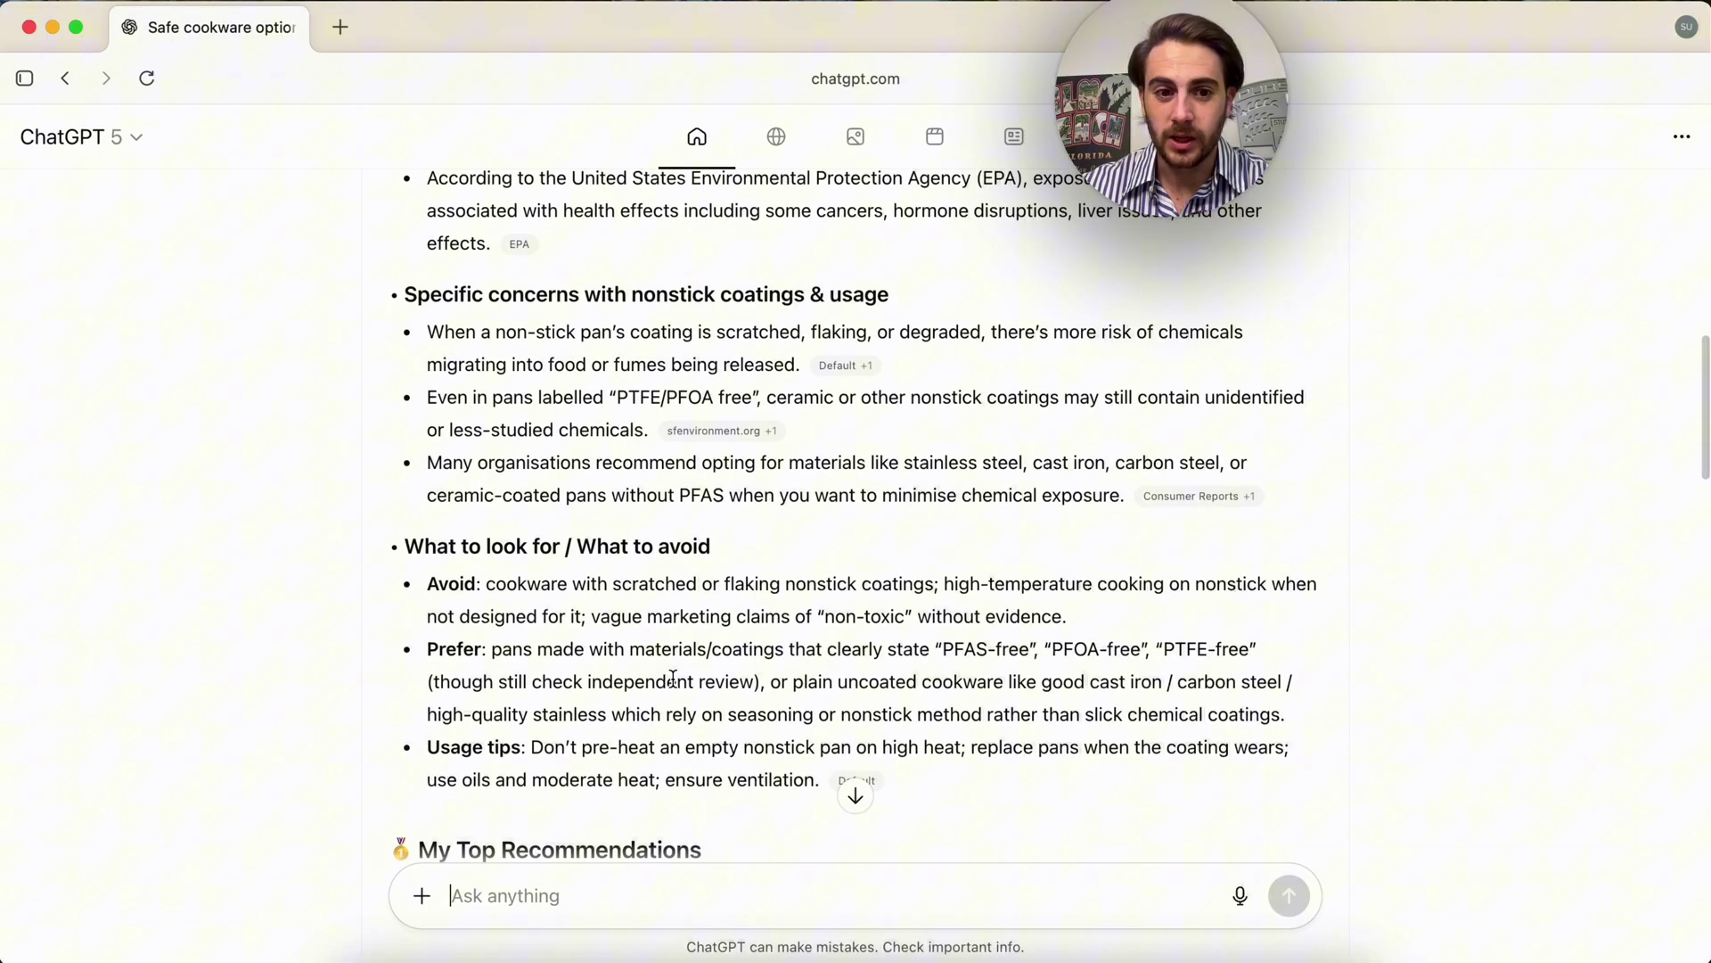
scroll(674, 686, down, 3)
scroll(672, 676, up, 5)
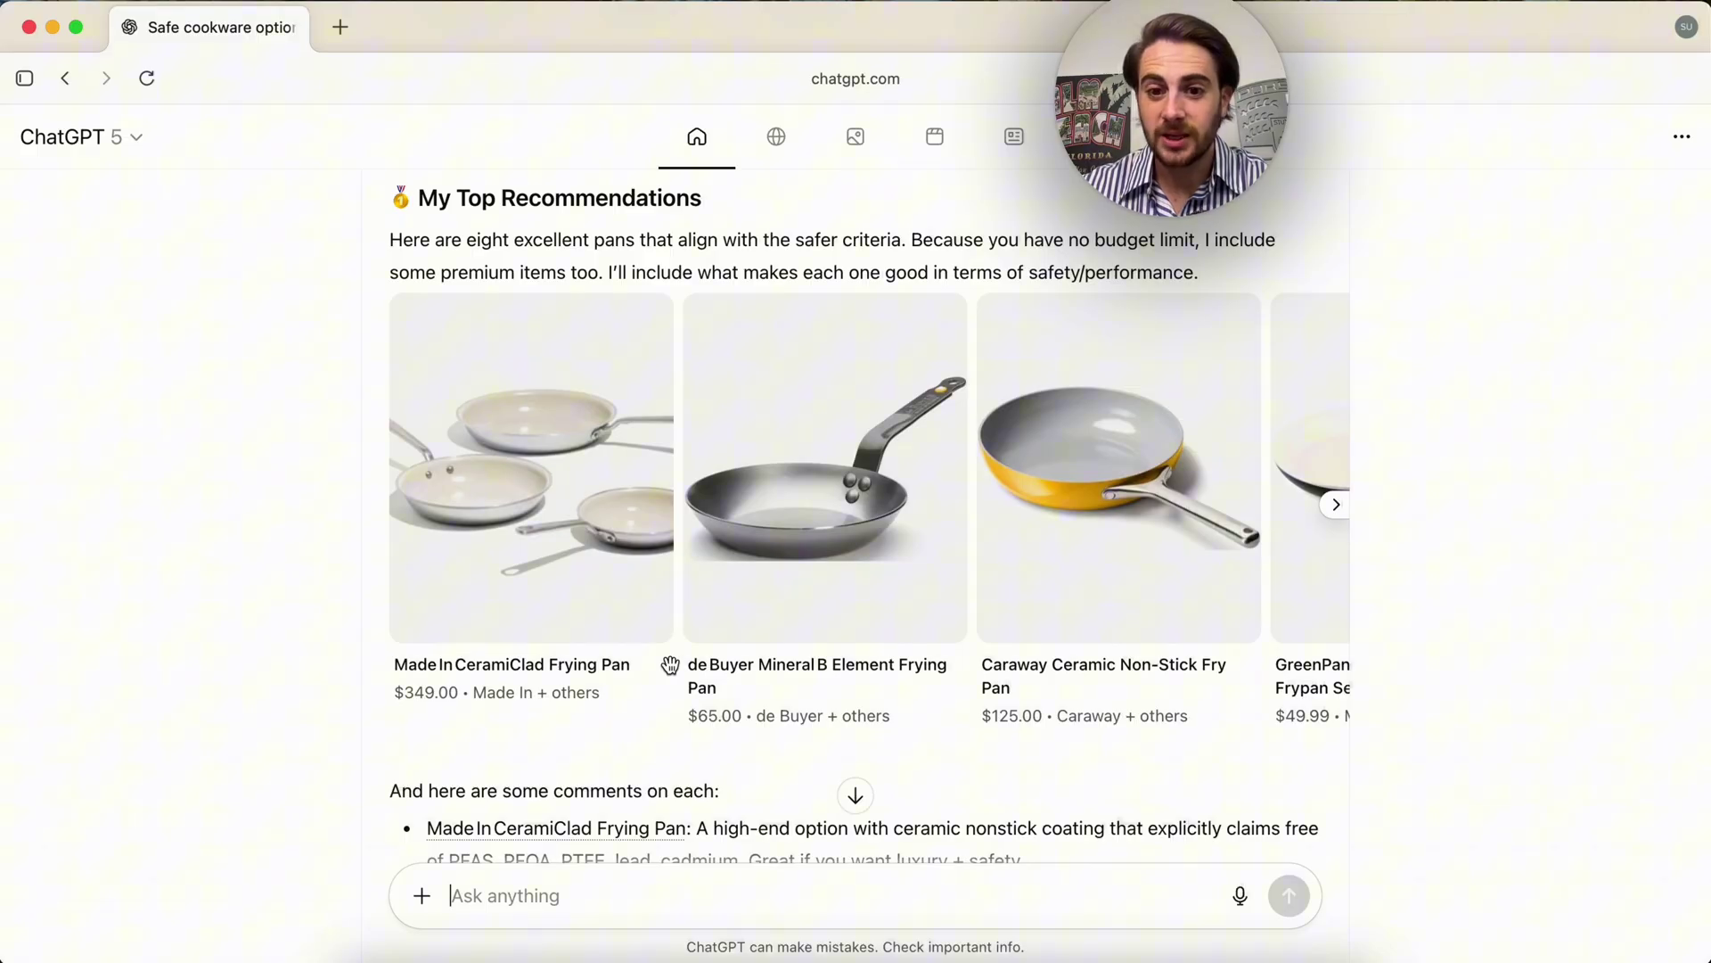
scroll(787, 597, right, 6)
click(1068, 375)
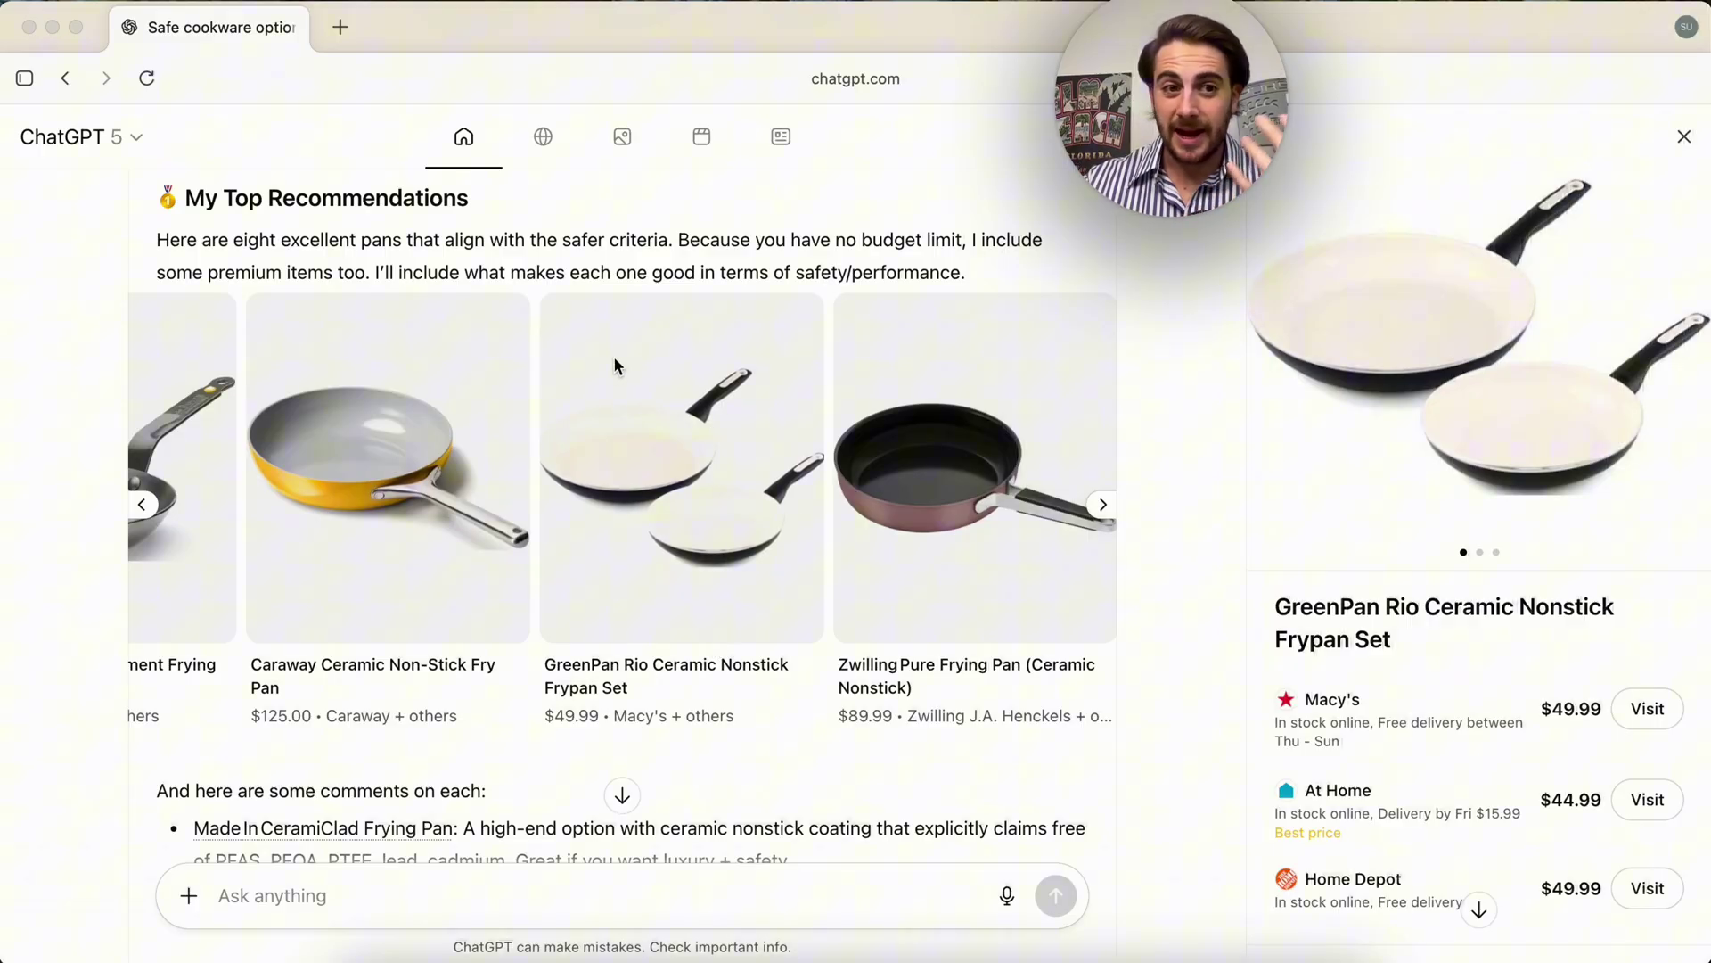
Send a follow-up asking which nearby stores sell these recommended pans.
scroll(314, 430, down, 10)
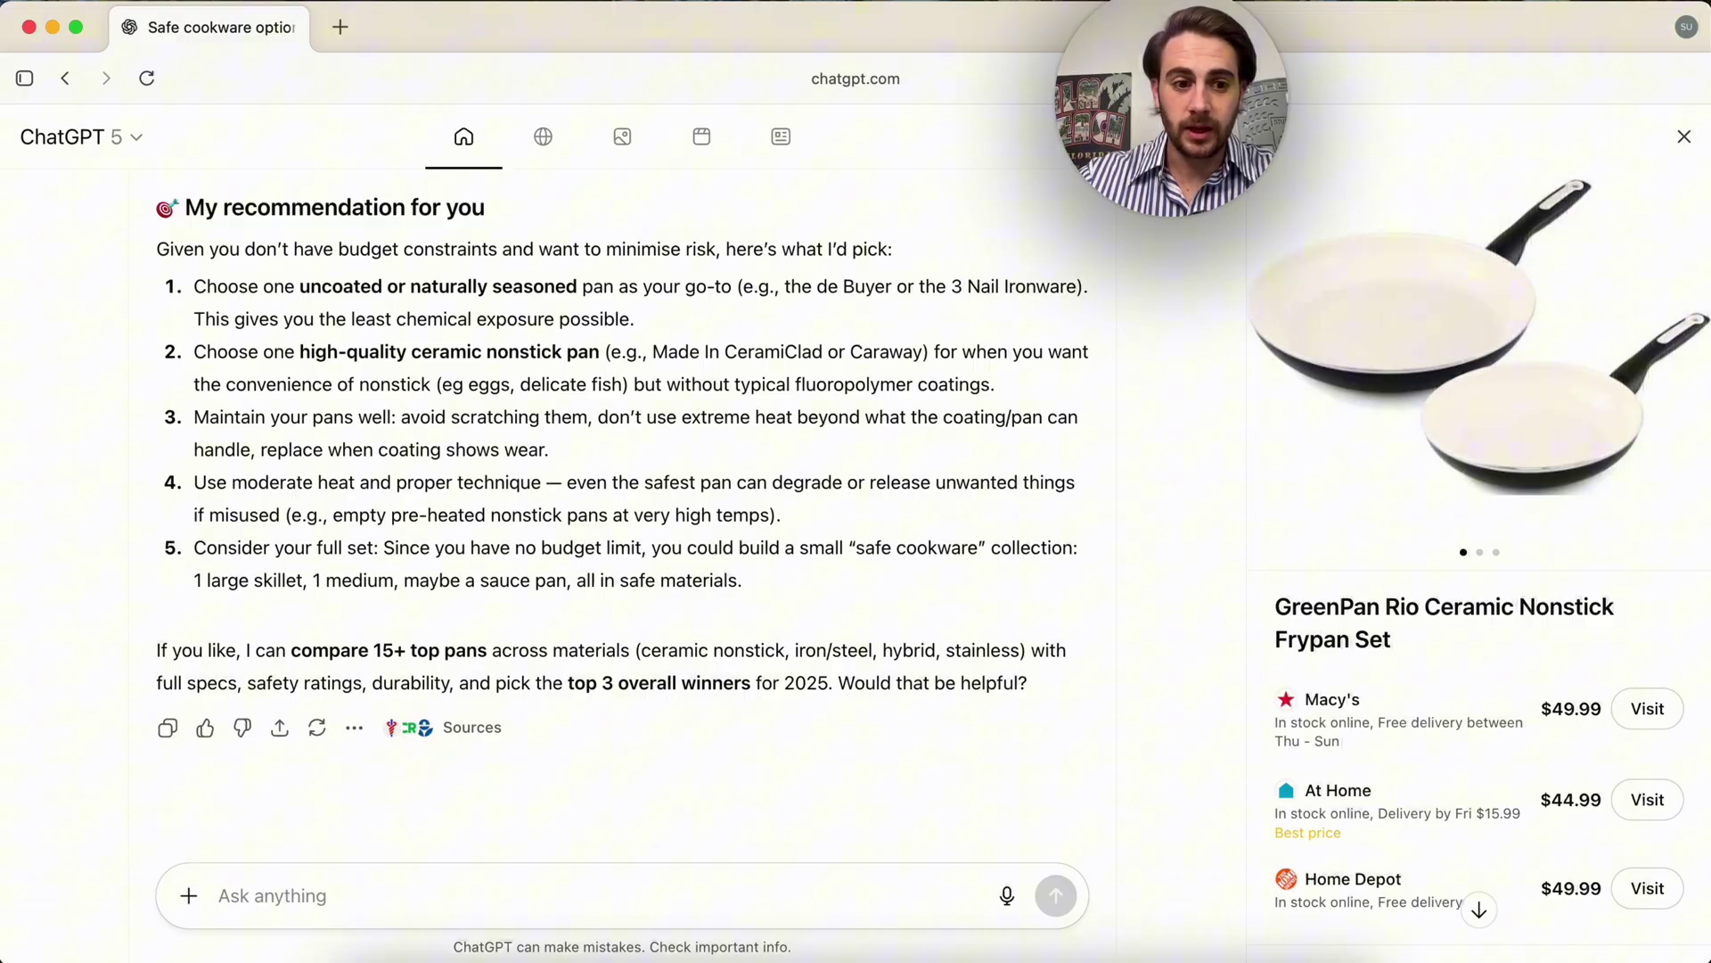
text(Great - please find places near me that actually sell th)
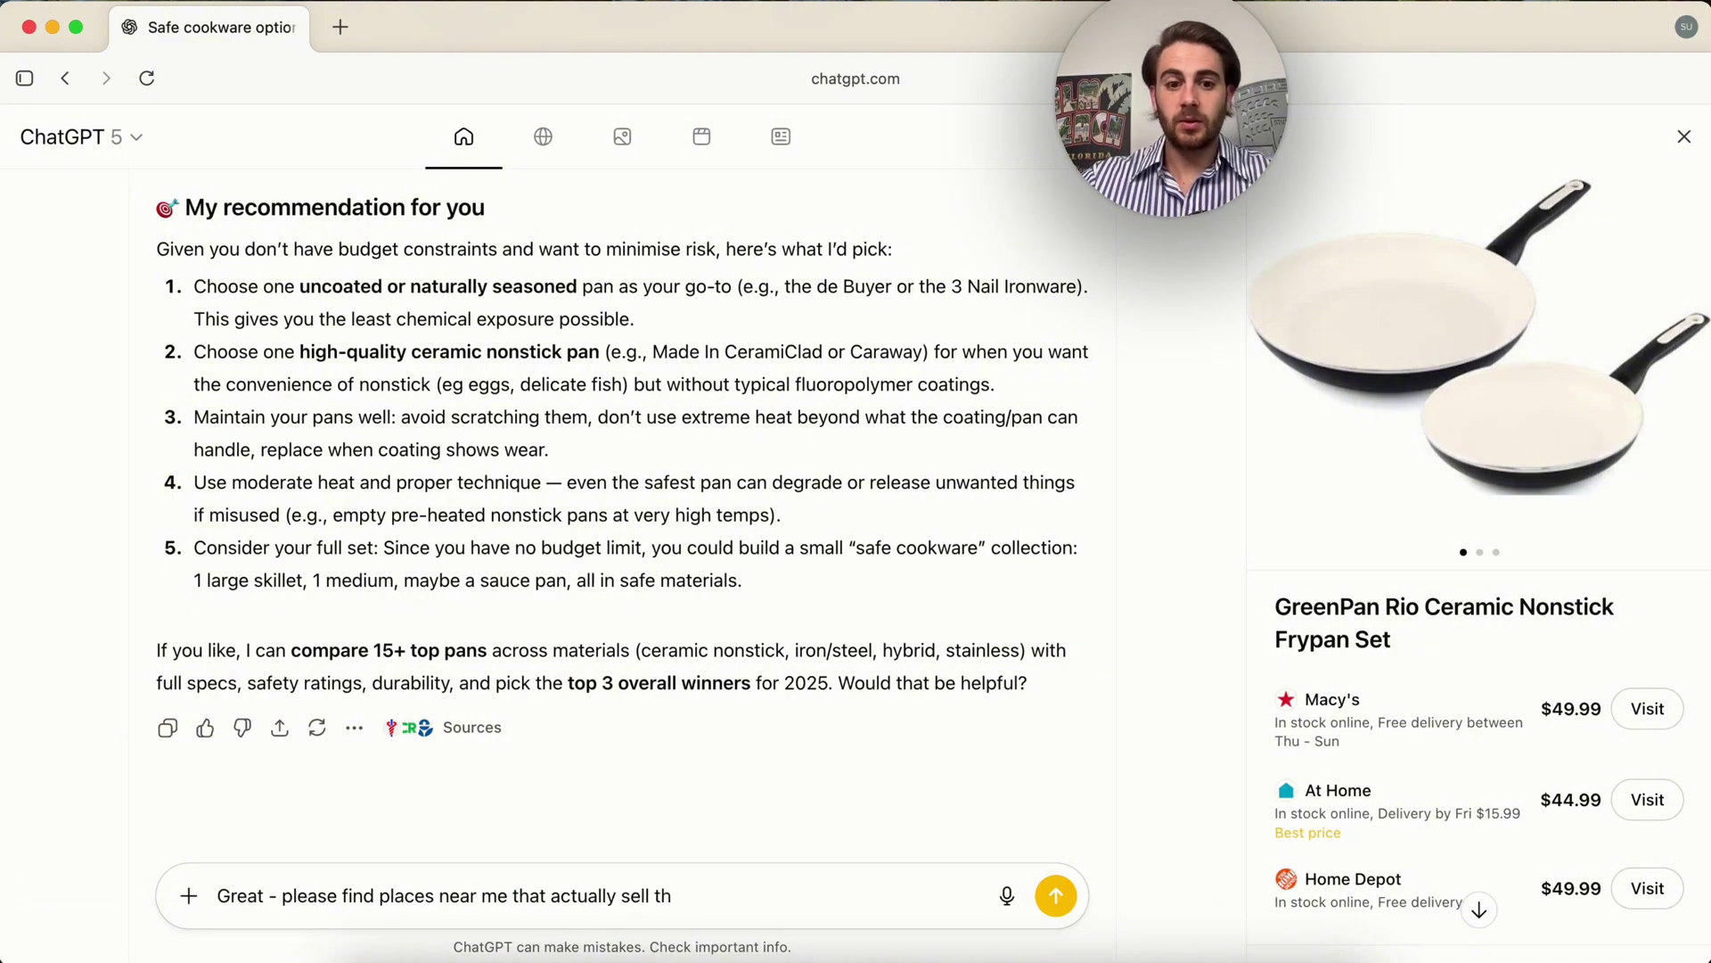
text(es)
key(Return)
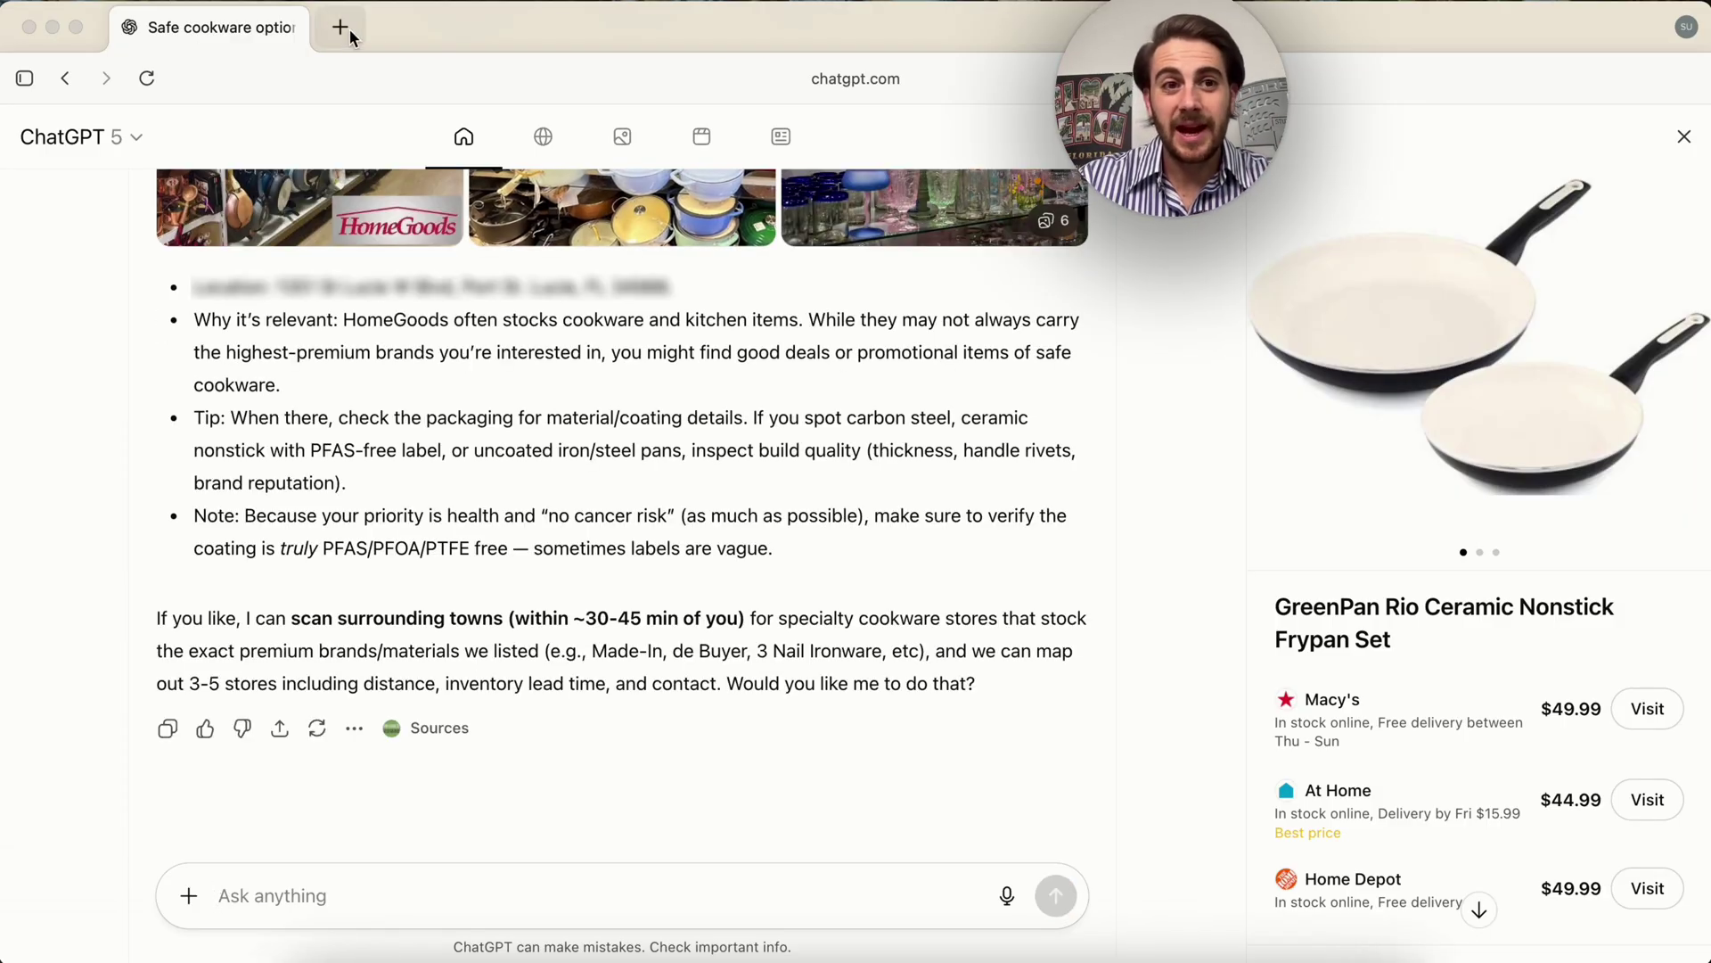
In a new tab, open YouTube's 'The Fed Will Print Trillions' video, skip the ad, and pause.
click(343, 28)
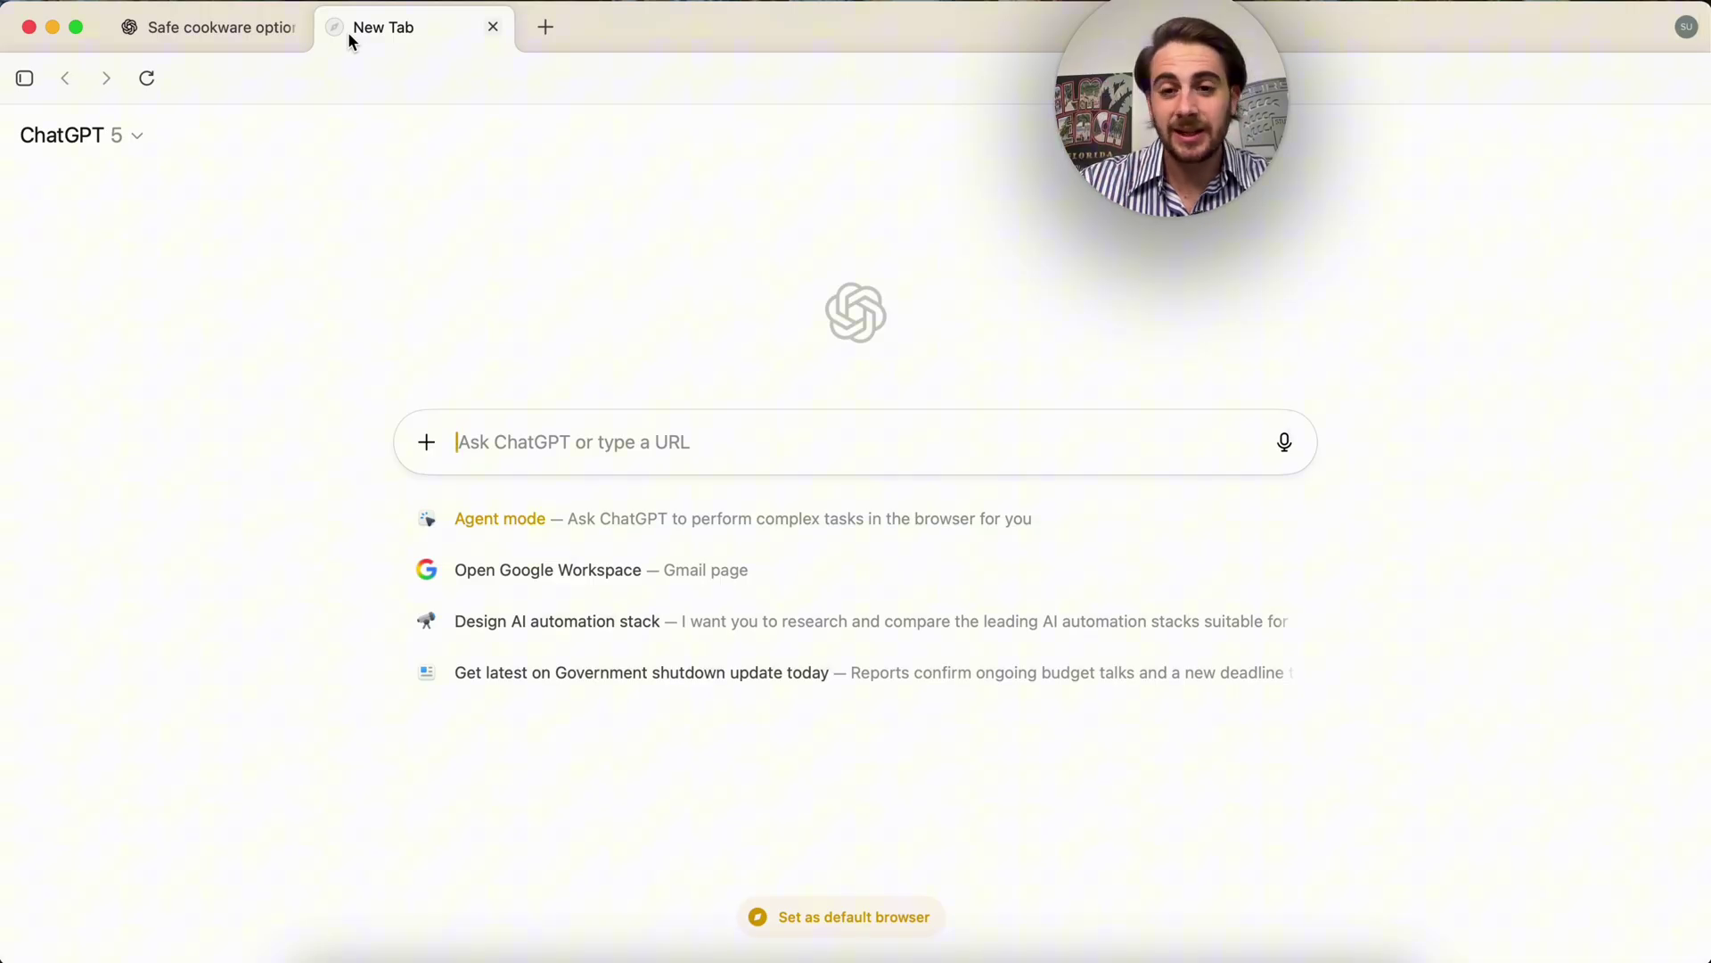
text(youtube.com)
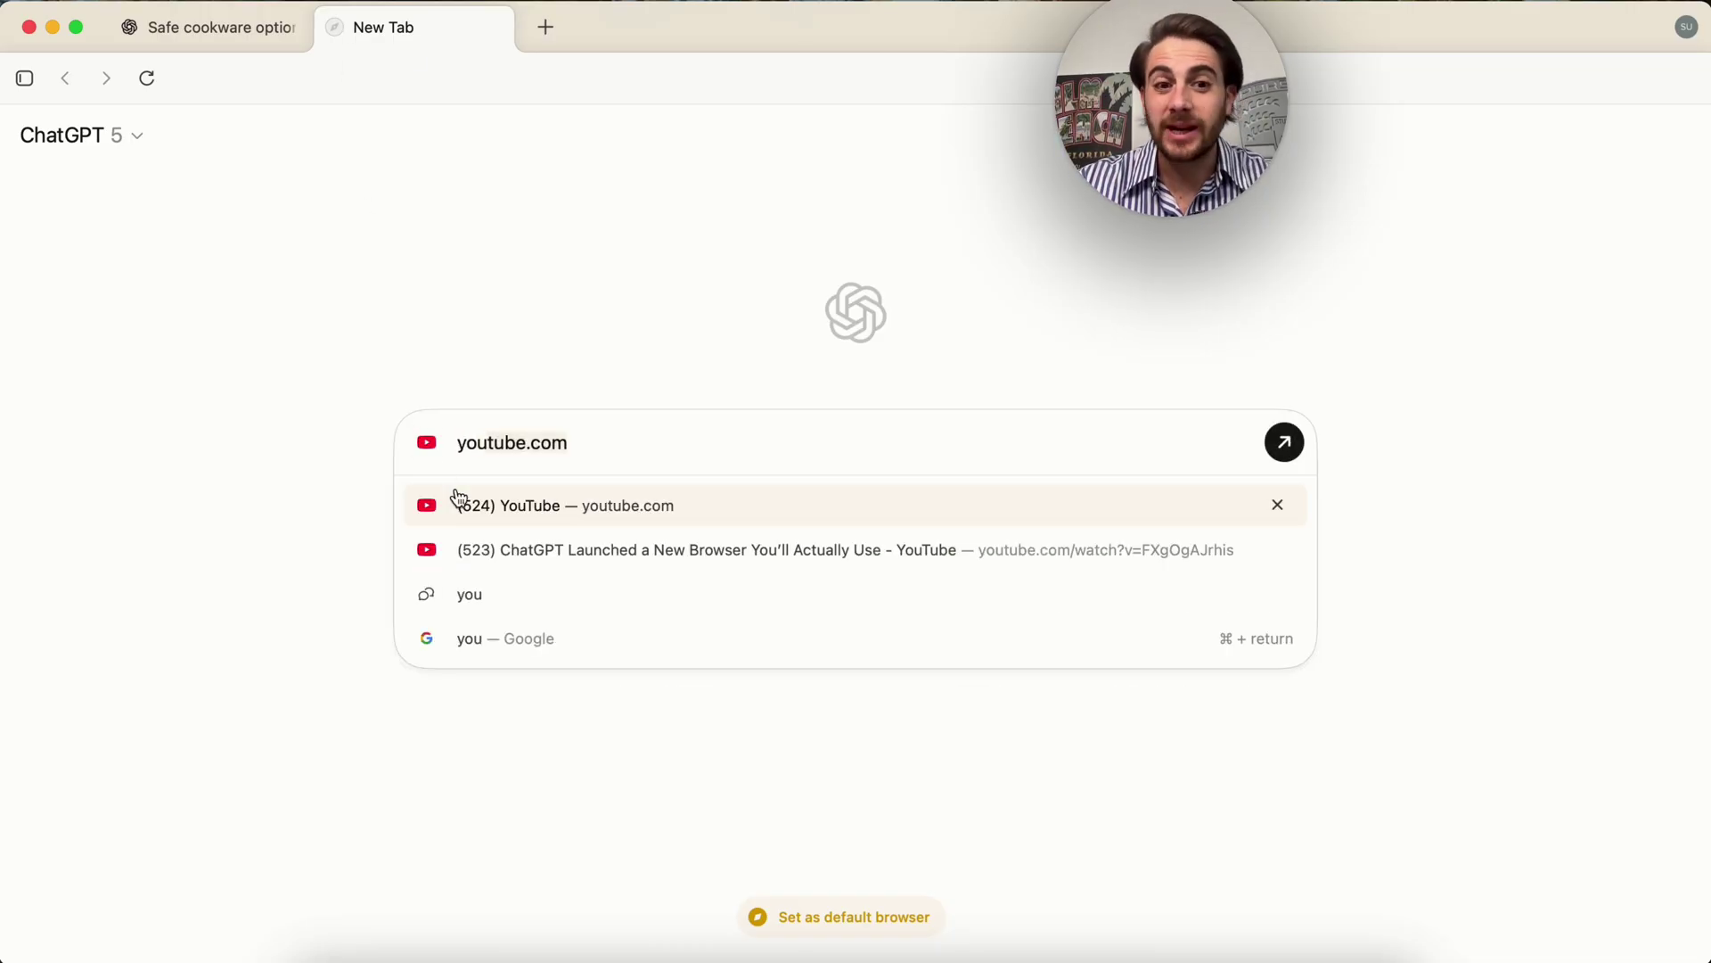
click(455, 502)
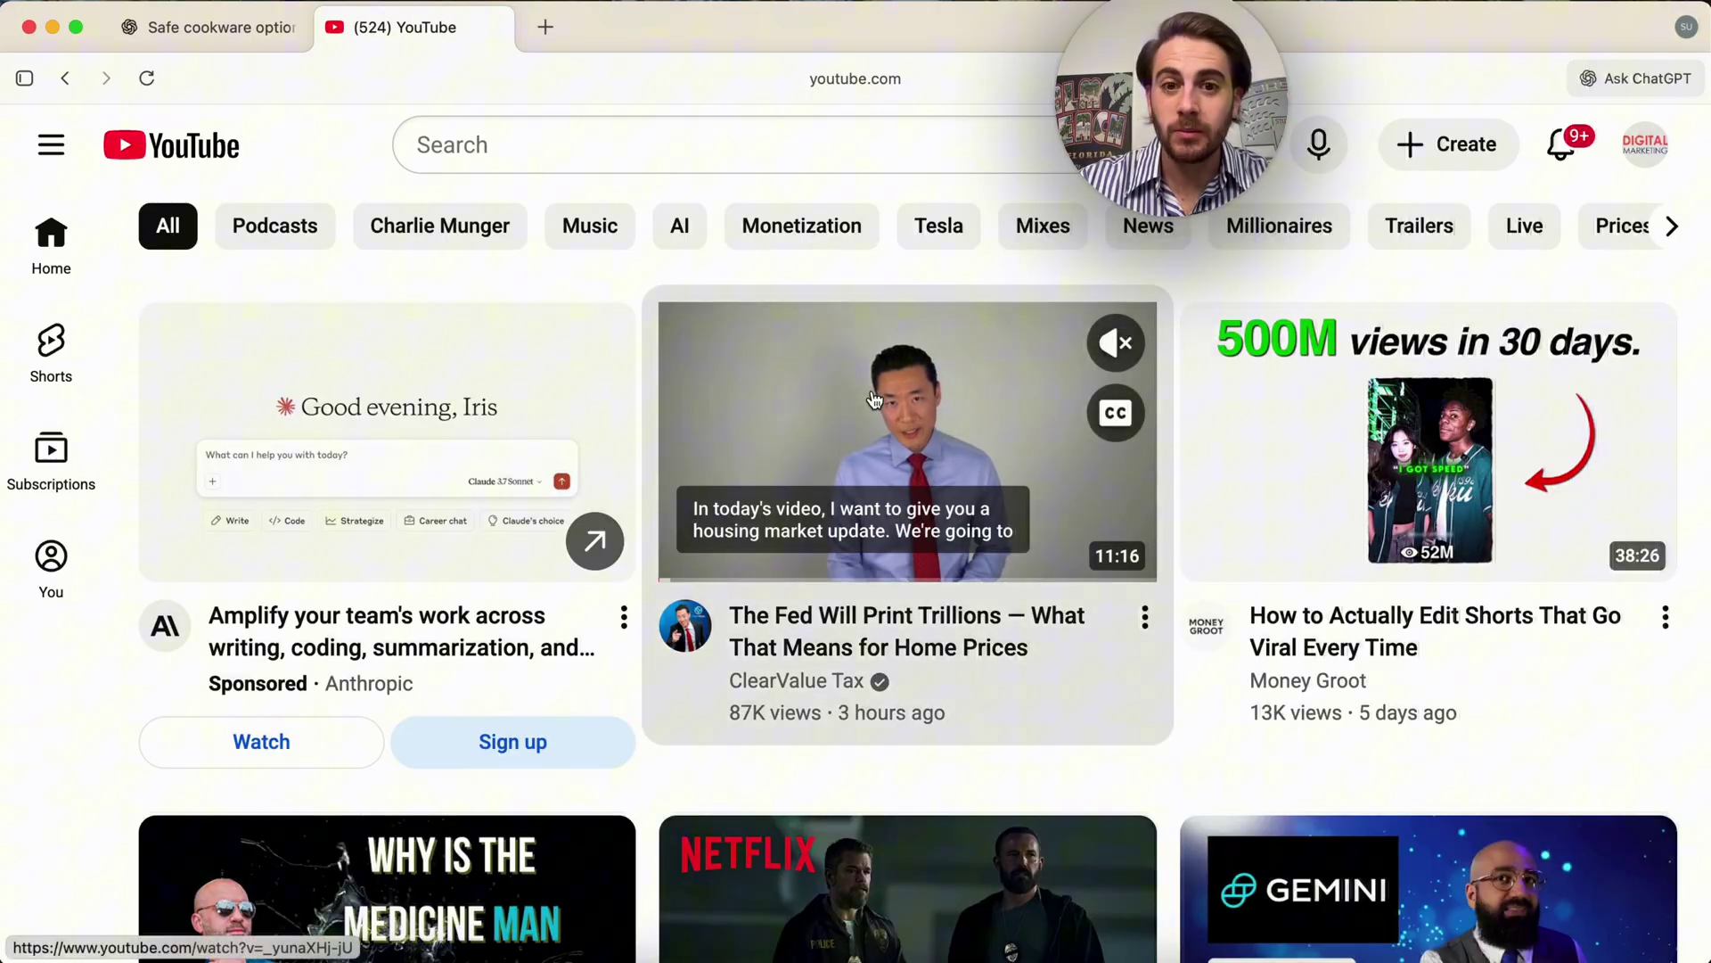
click(908, 441)
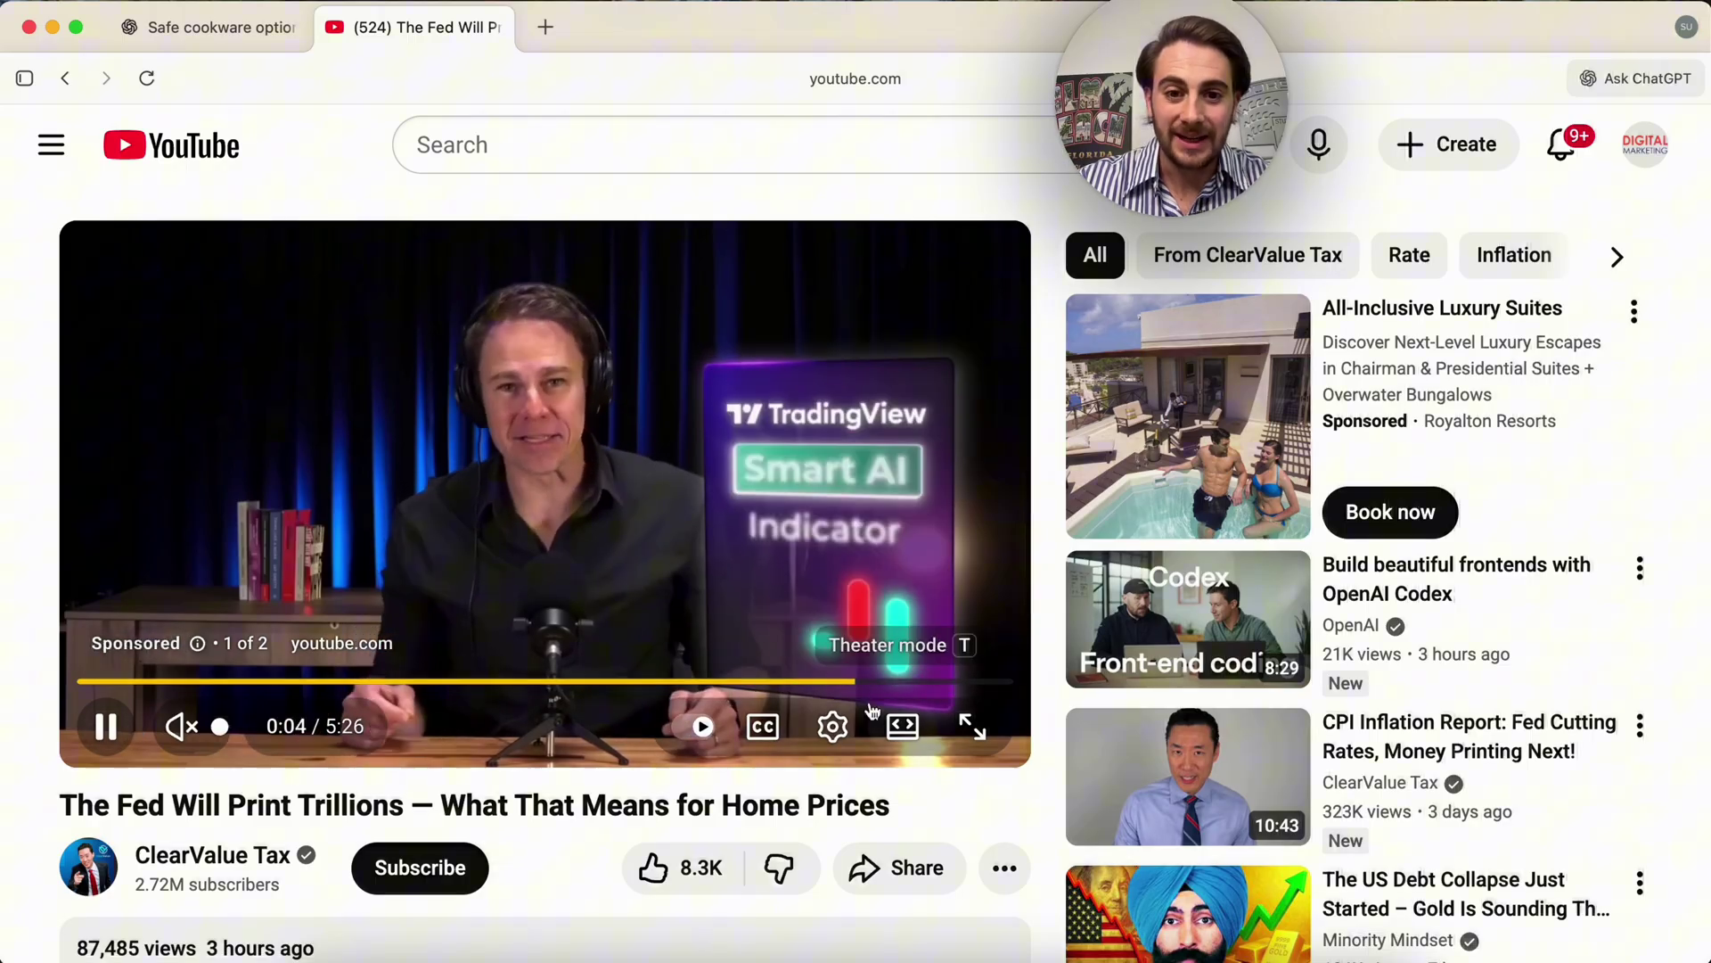
click(970, 641)
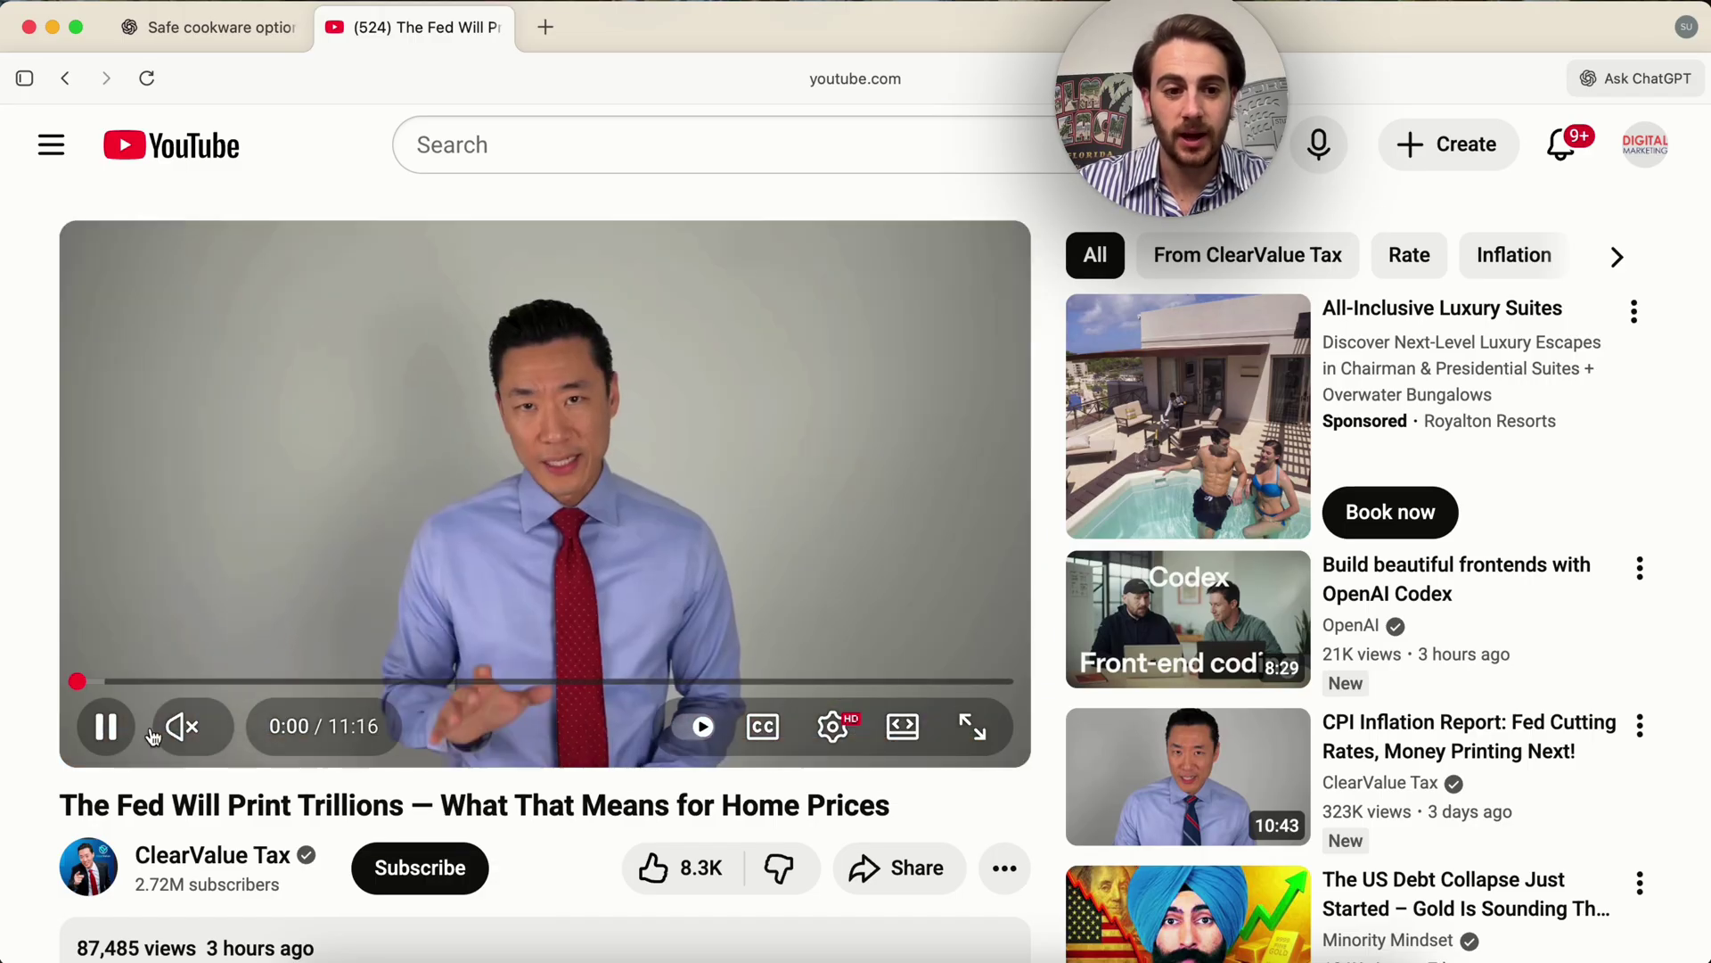
click(103, 727)
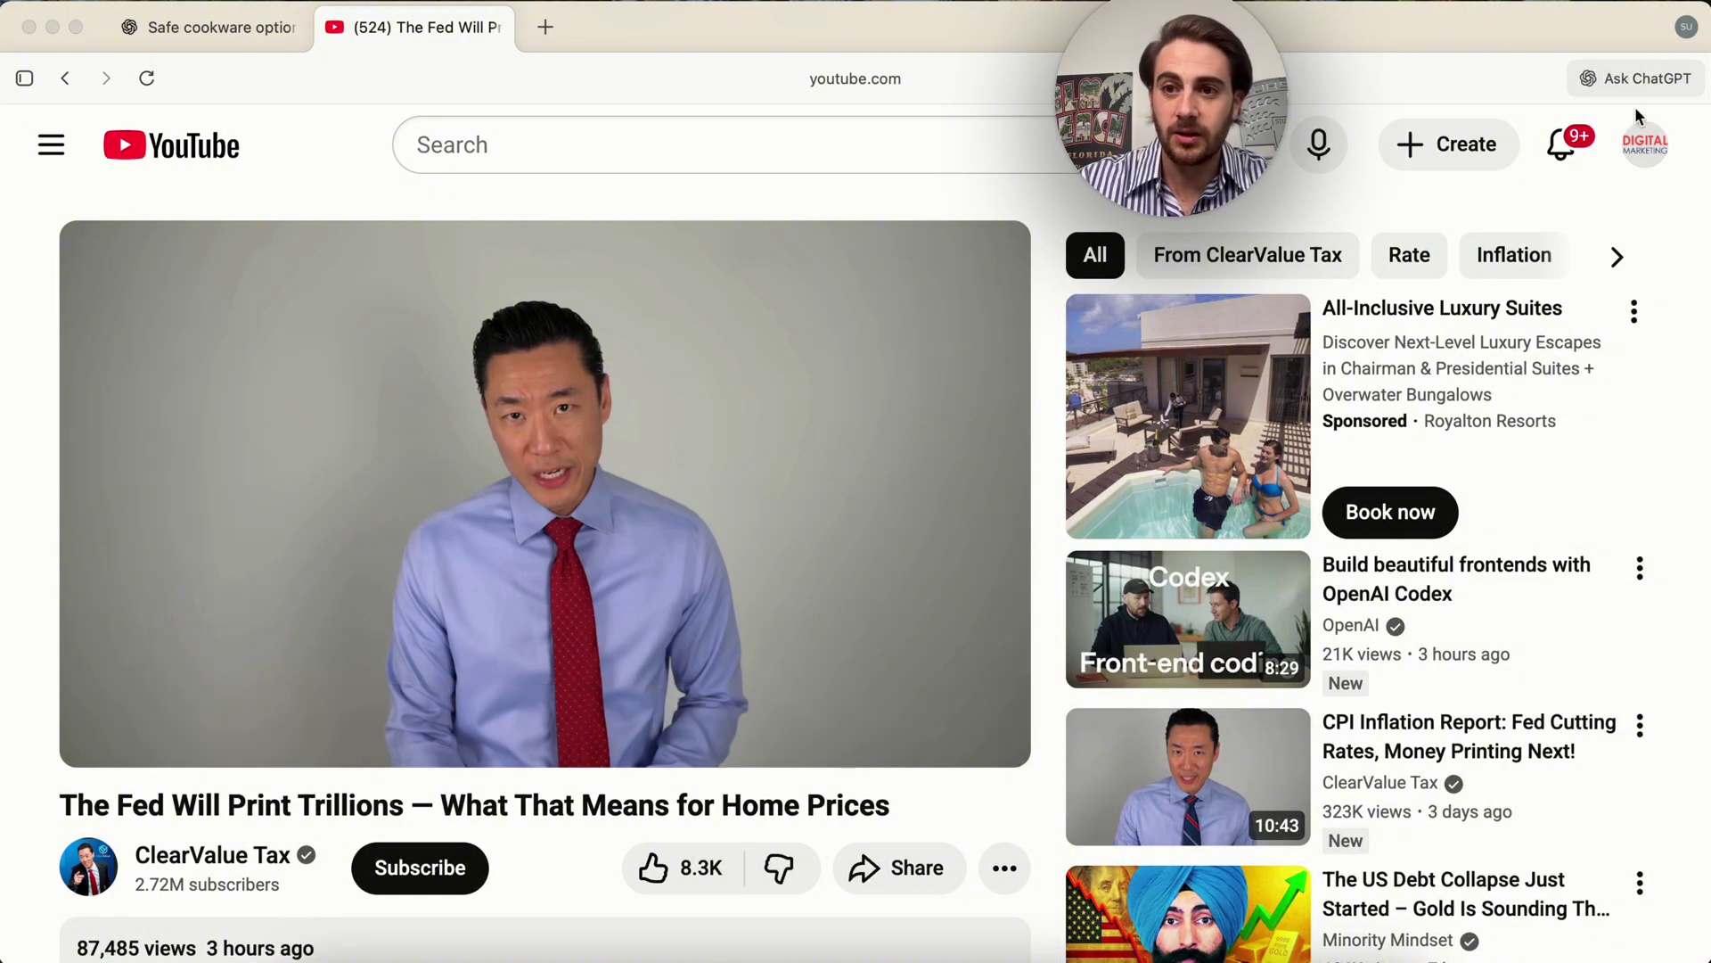
Ask the ChatGPT sidebar for the video's key points and how they affect you personally.
click(1635, 79)
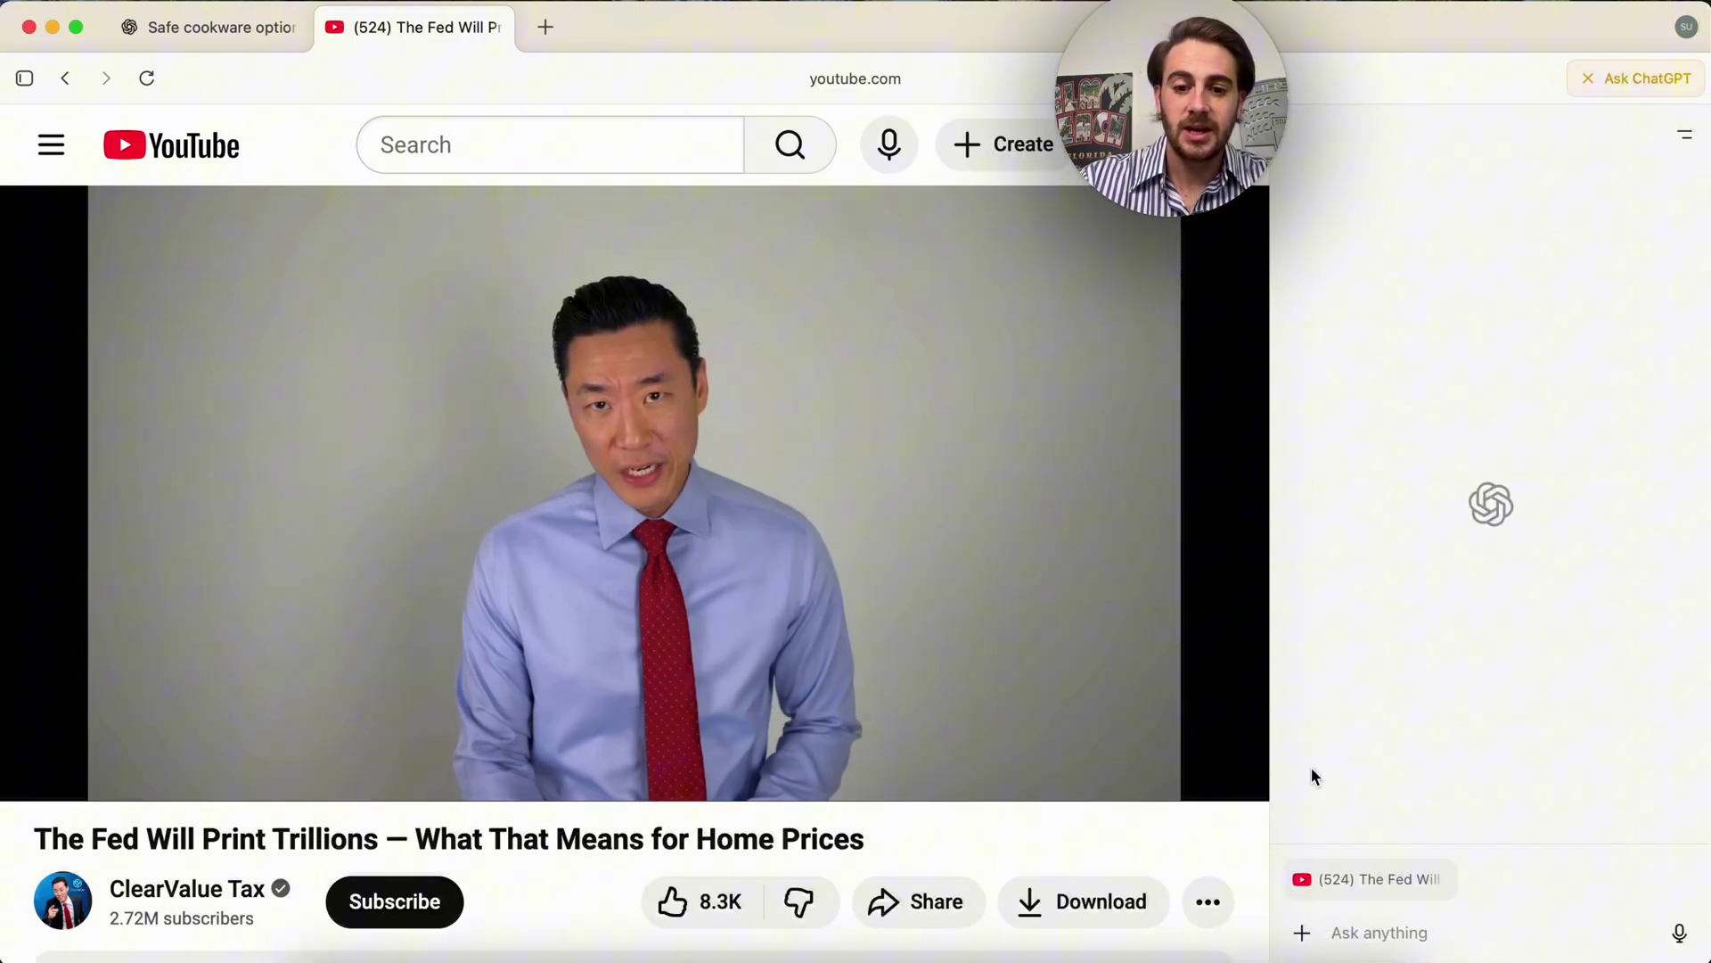
text(Pla)
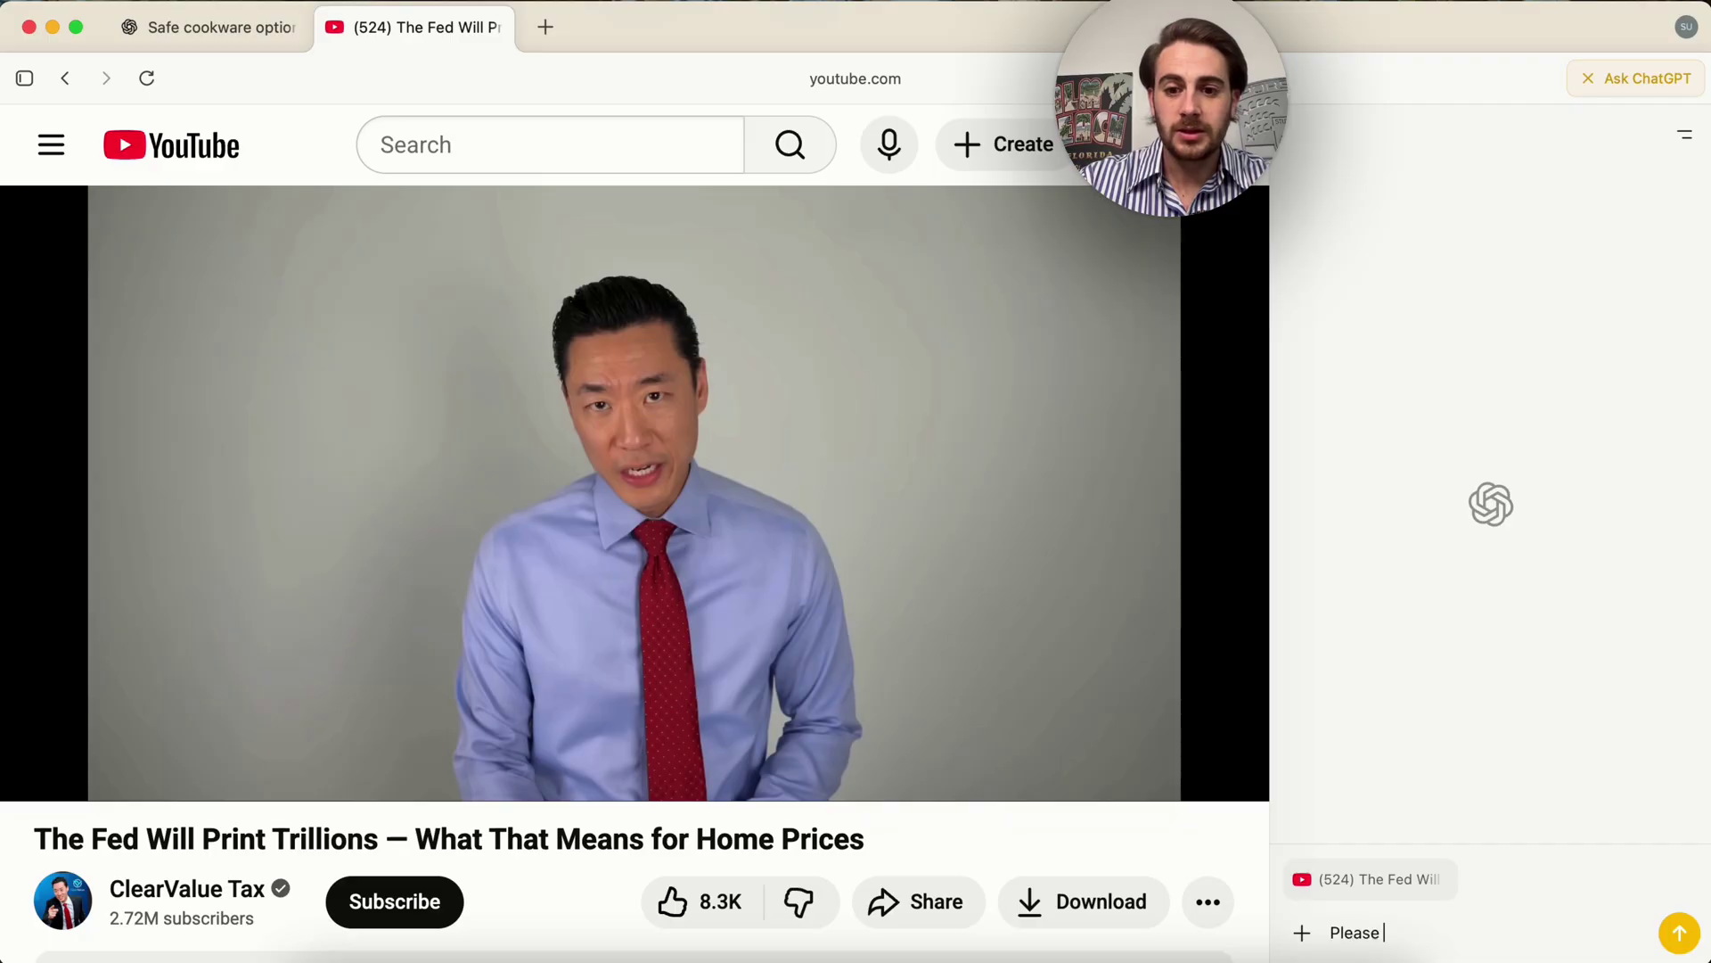
text(ase give me the ke)
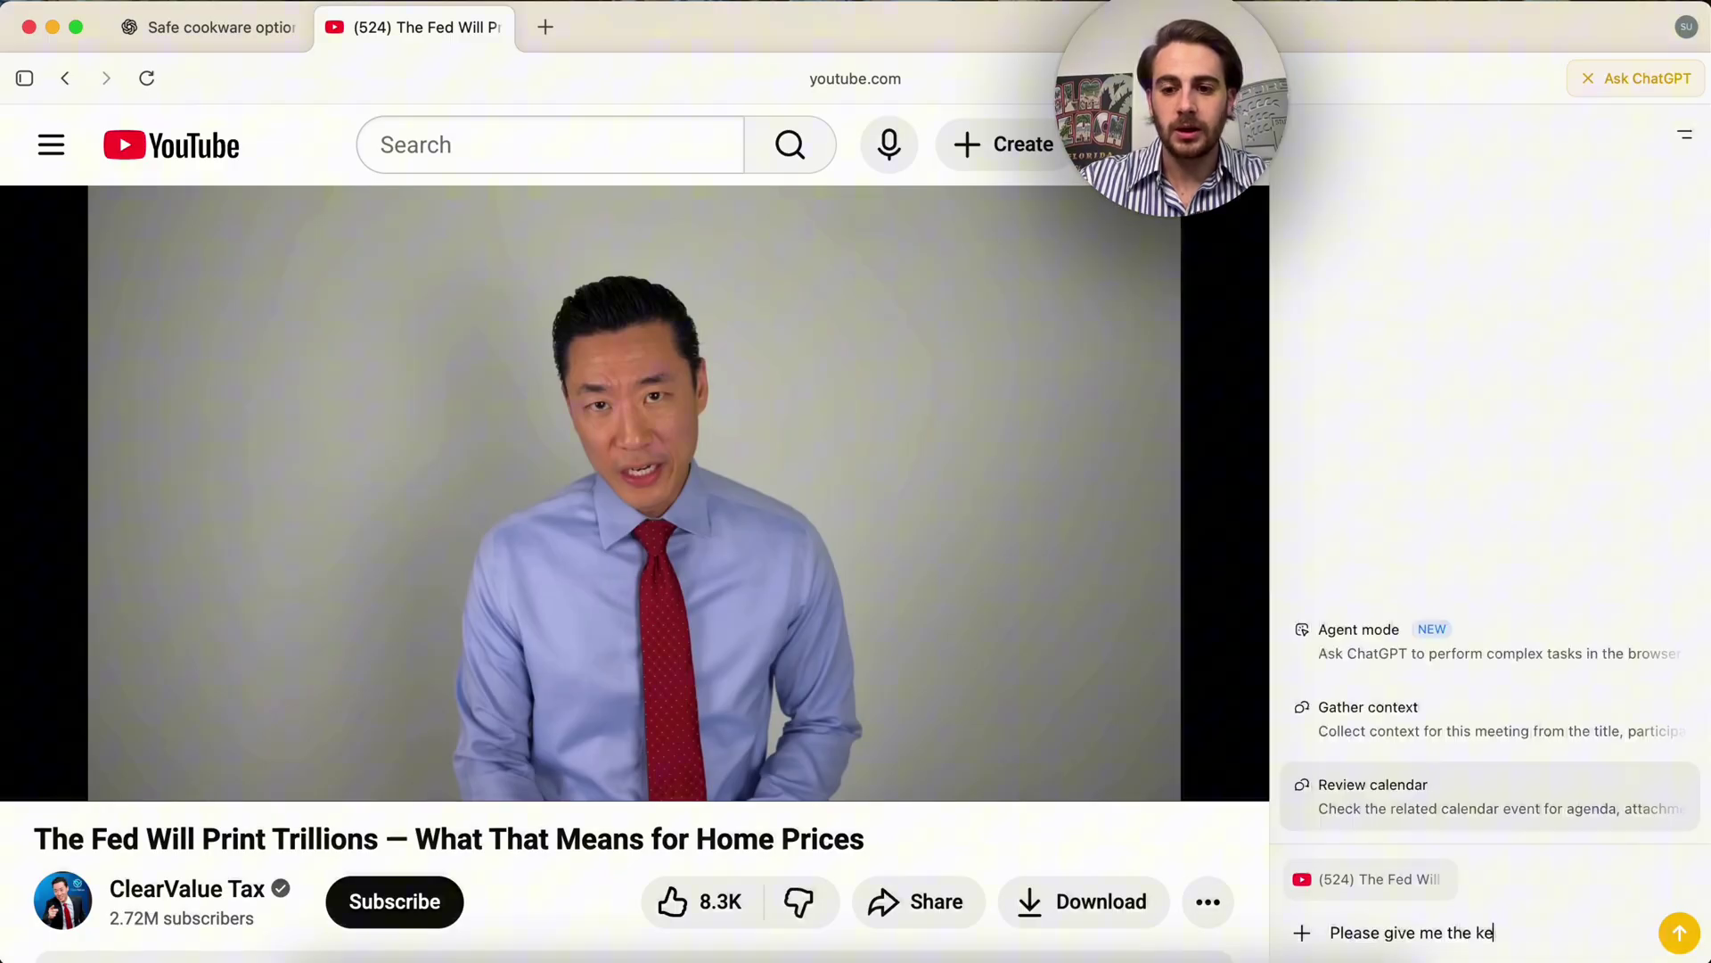
text(y points that he h)
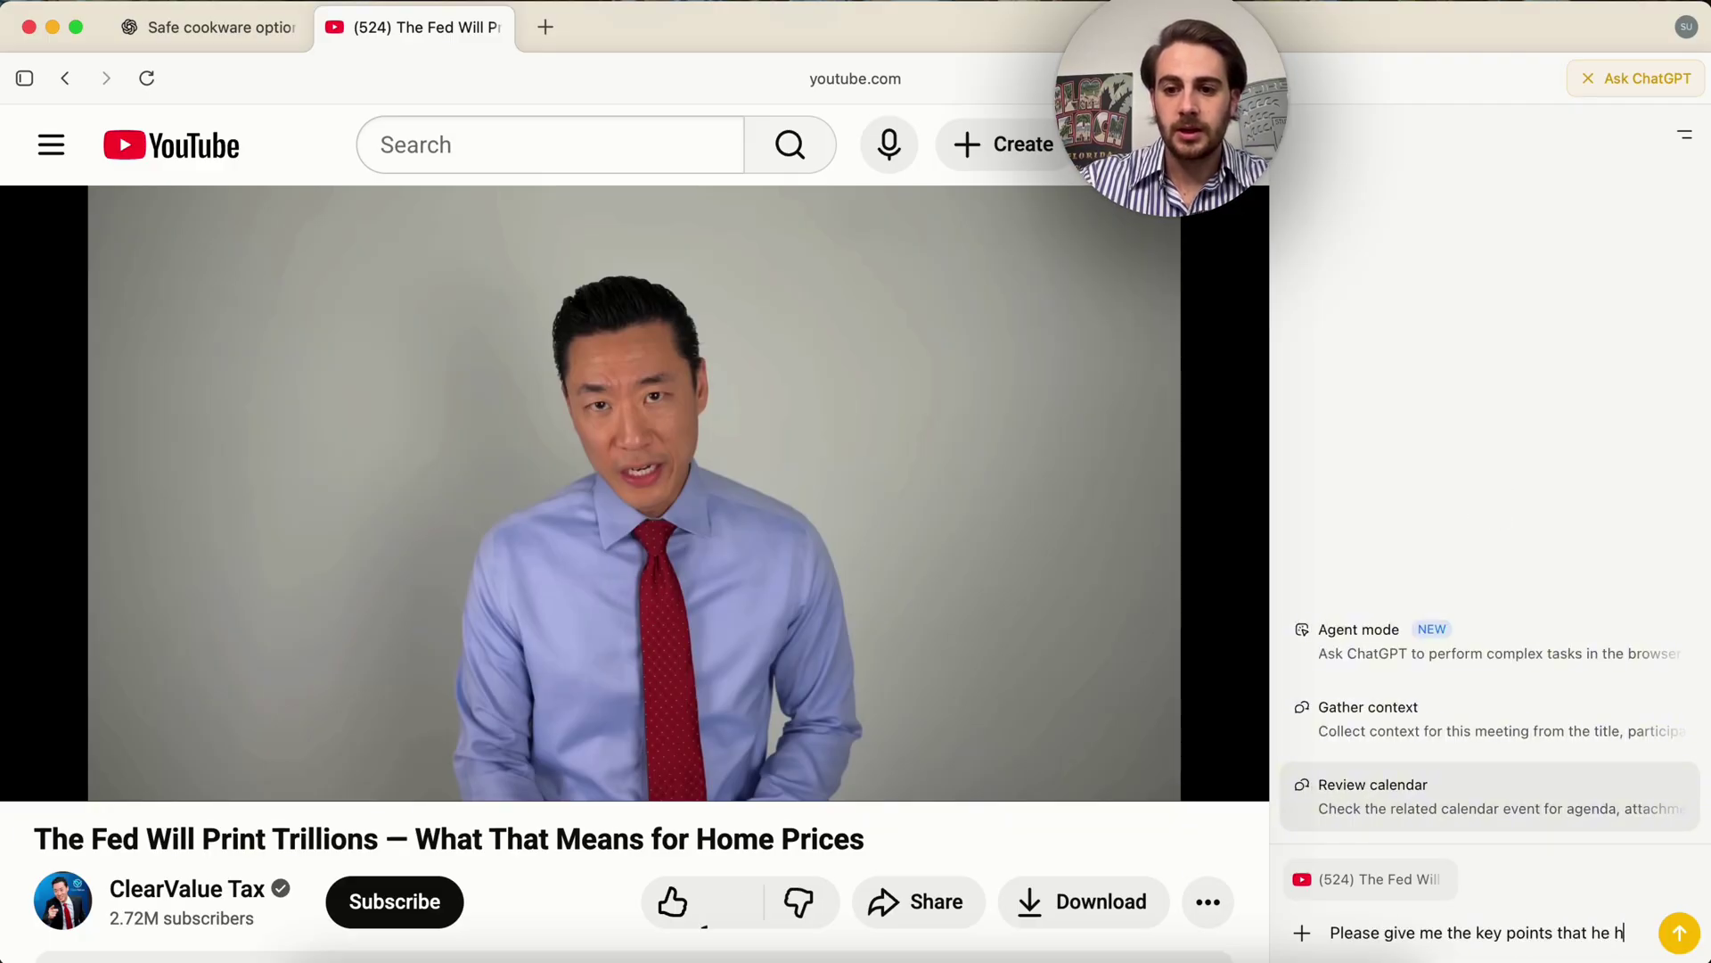
text(ighlights )
text(here. In addition, let me)
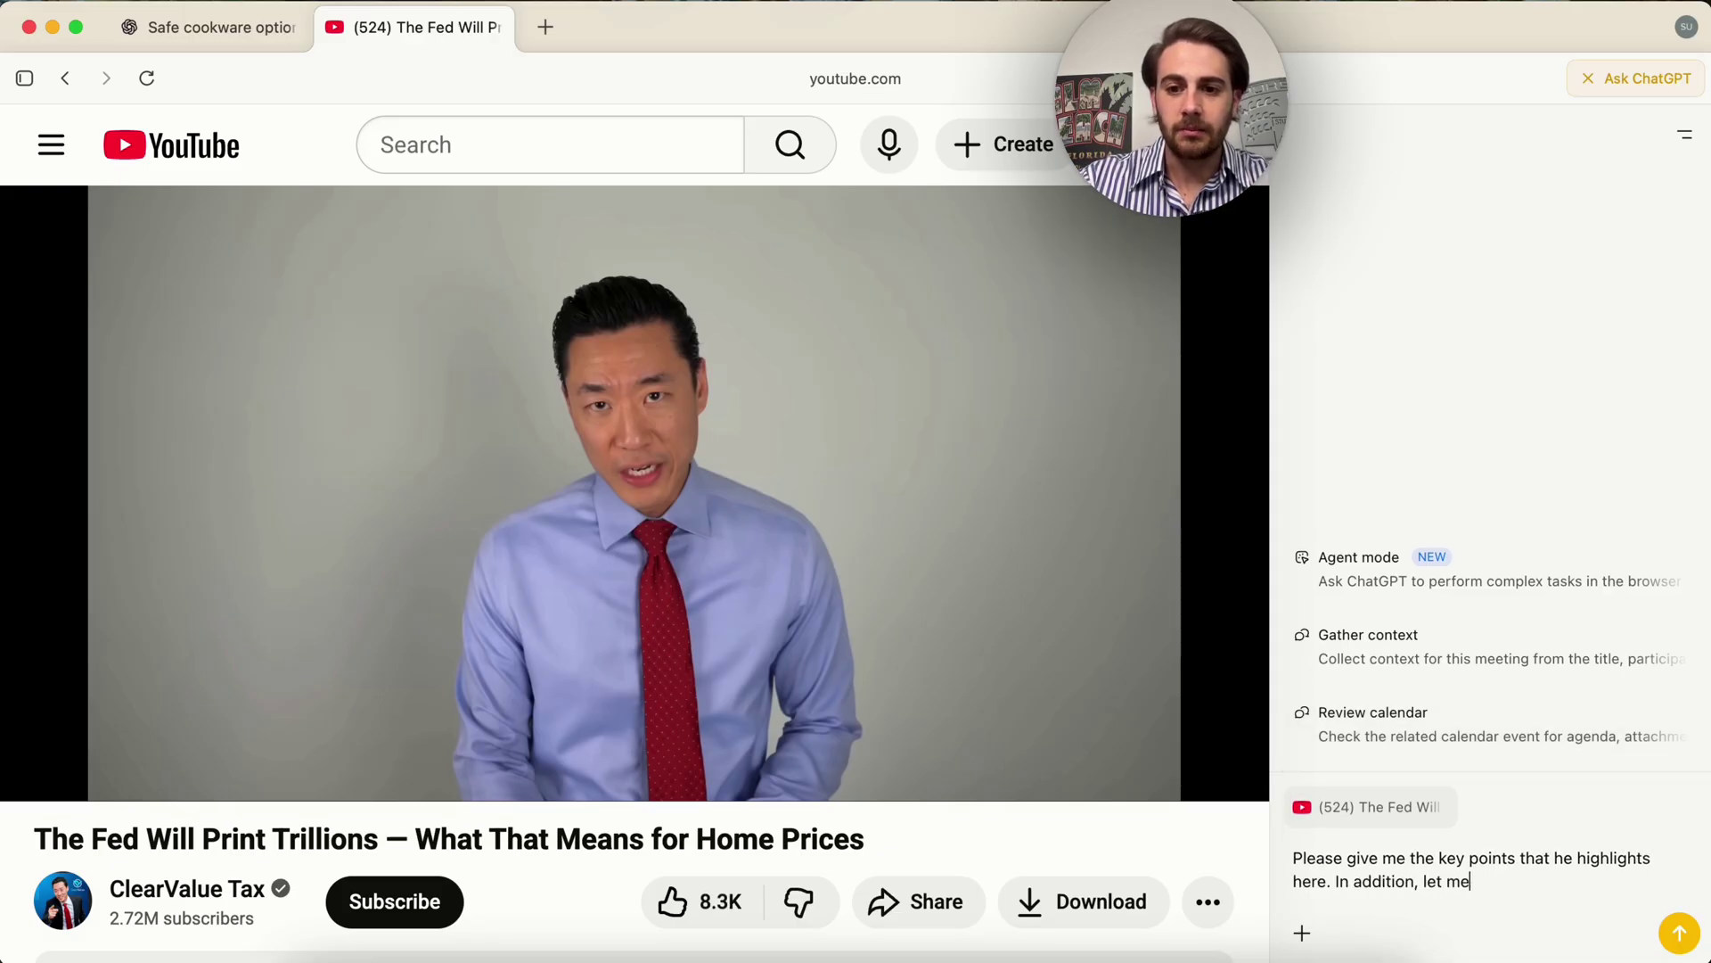
text( know how it's go)
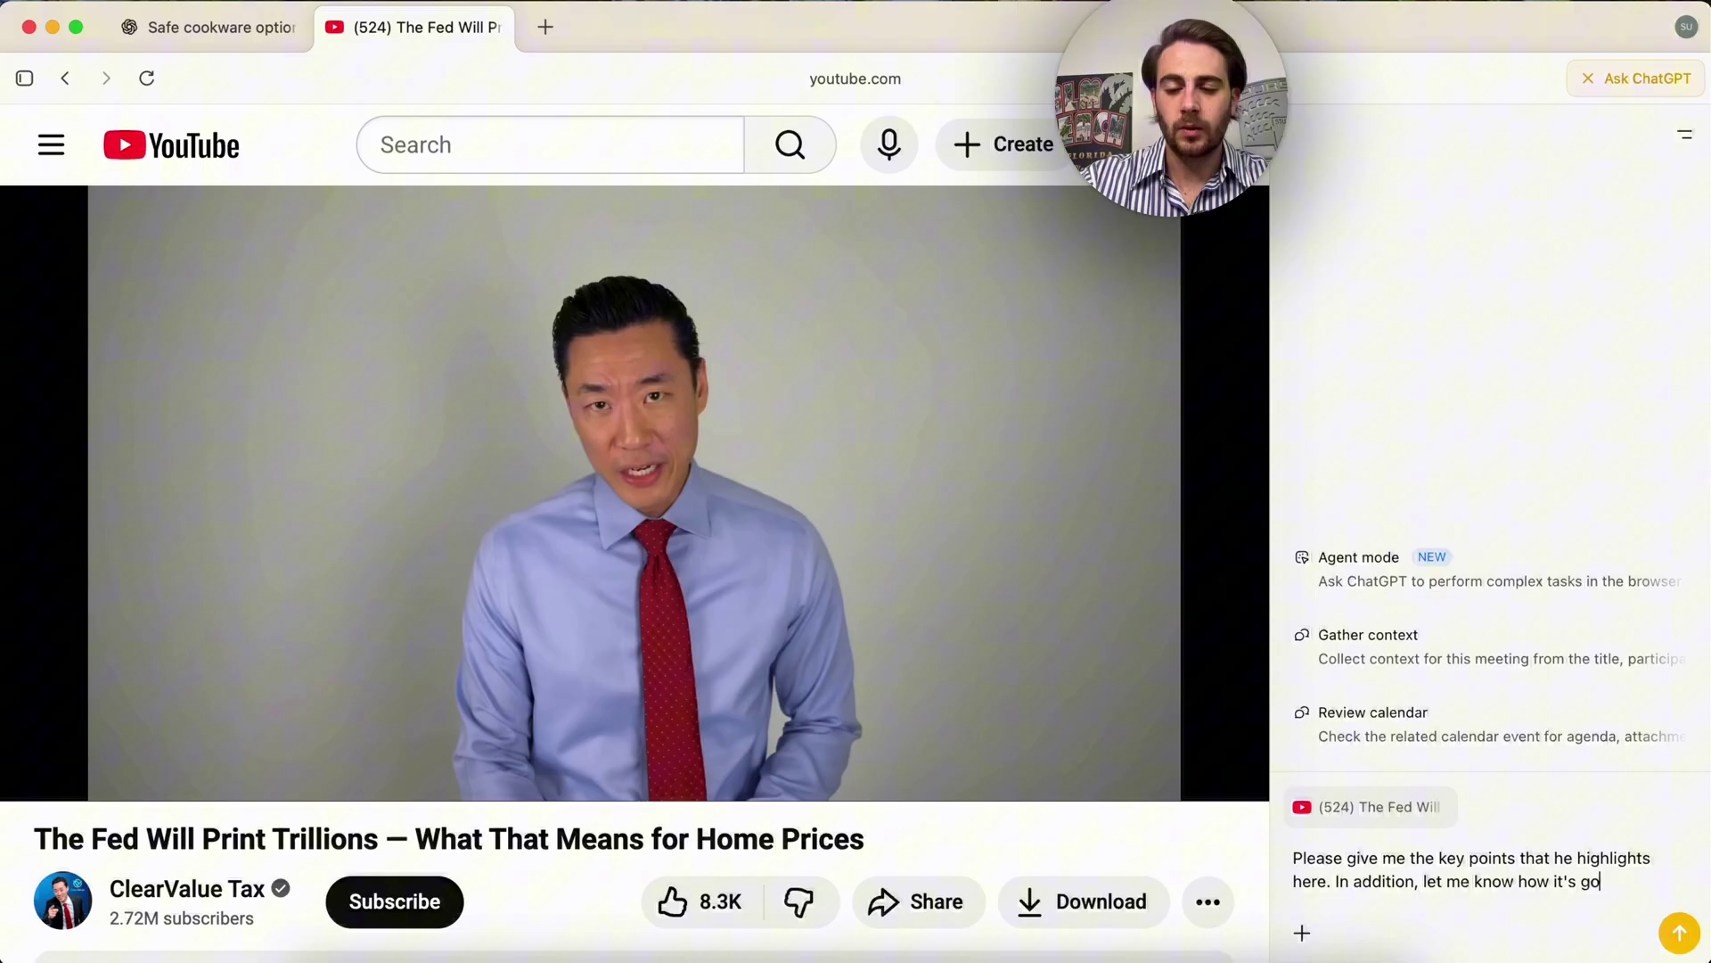
text(ing to affect me pe)
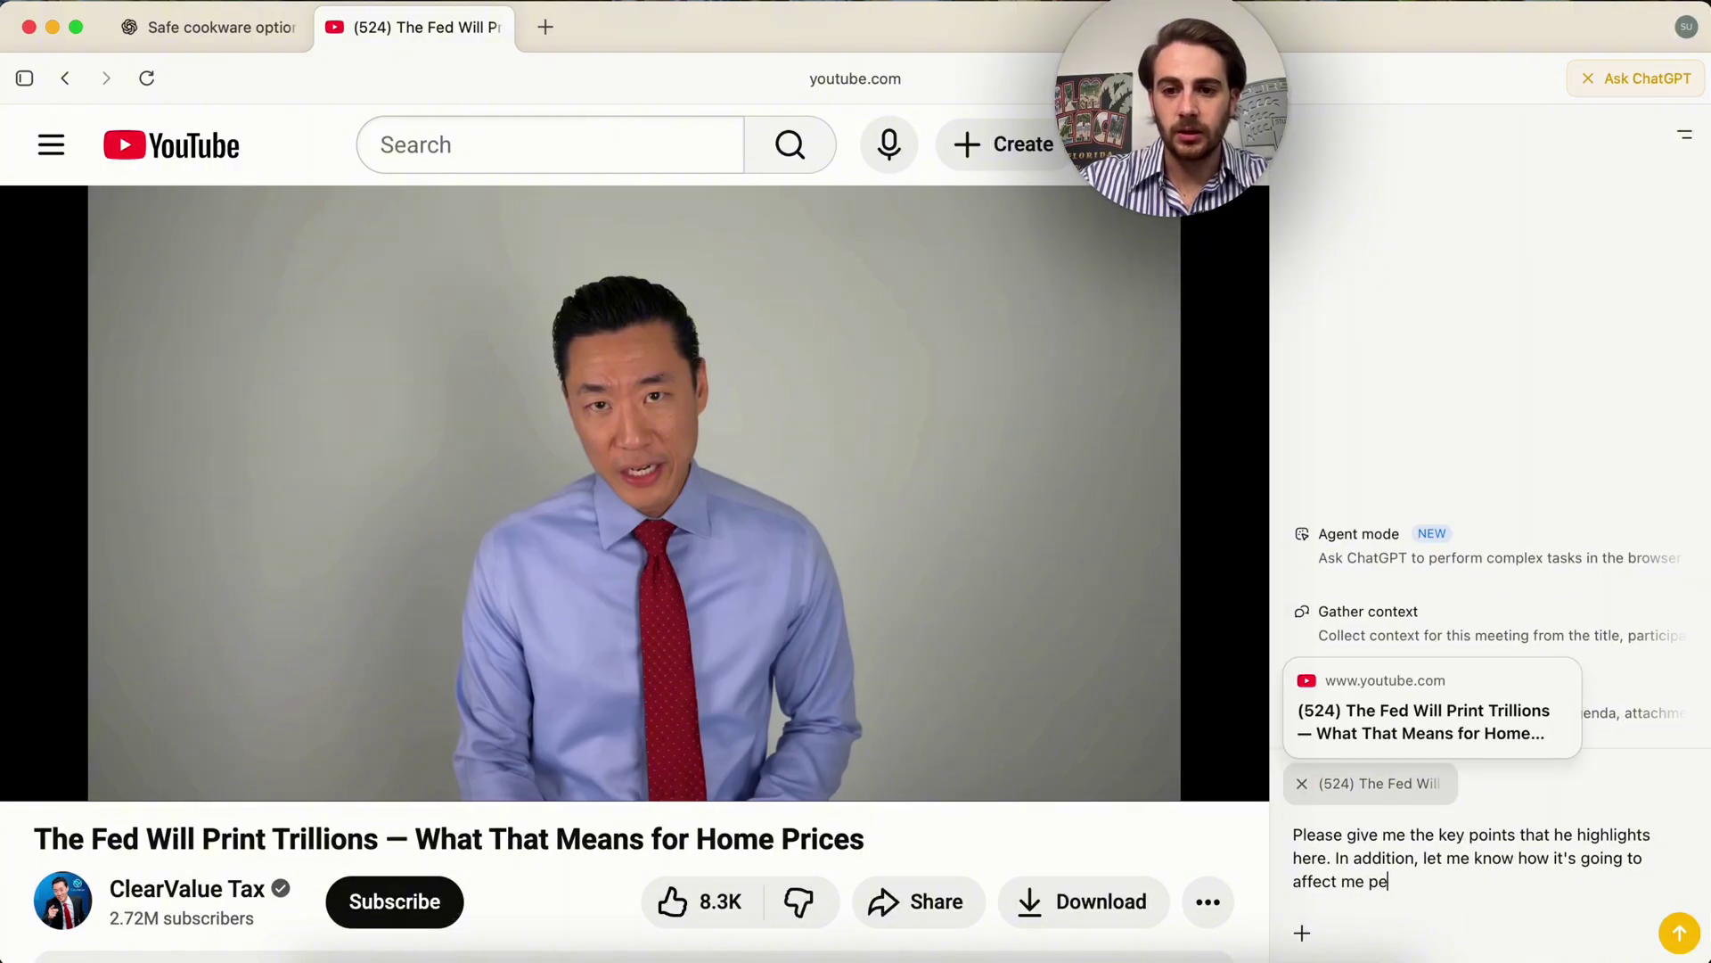
text(rsonally based on wha)
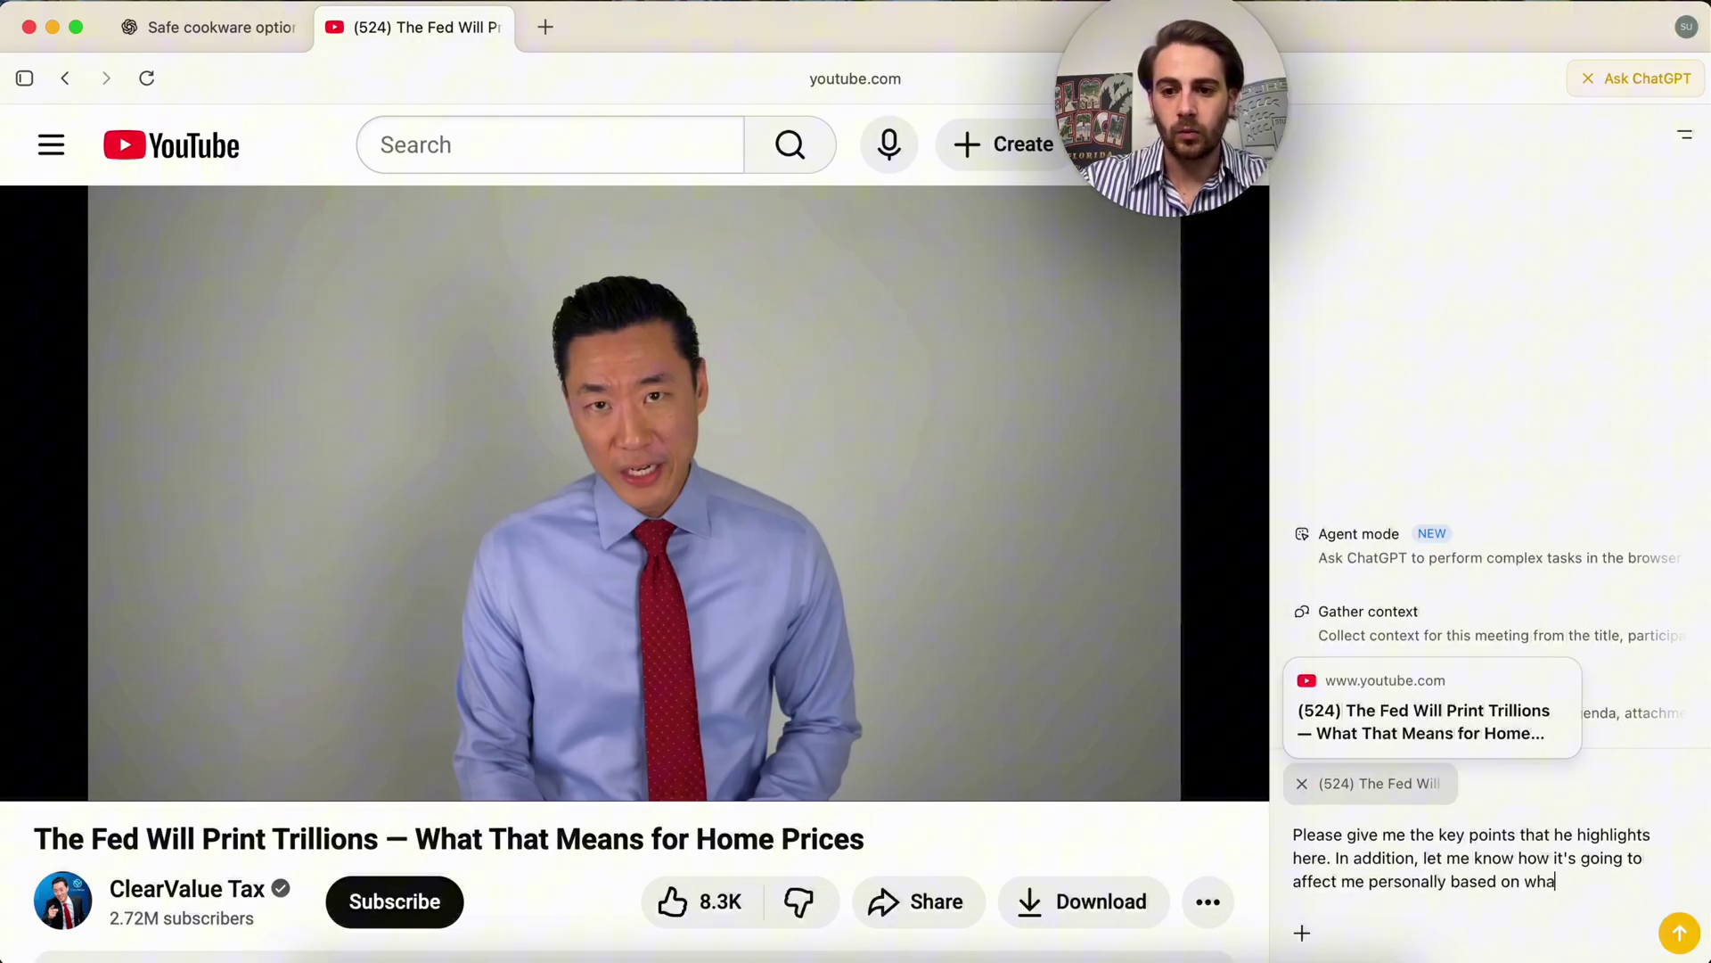
text(t you know about me an)
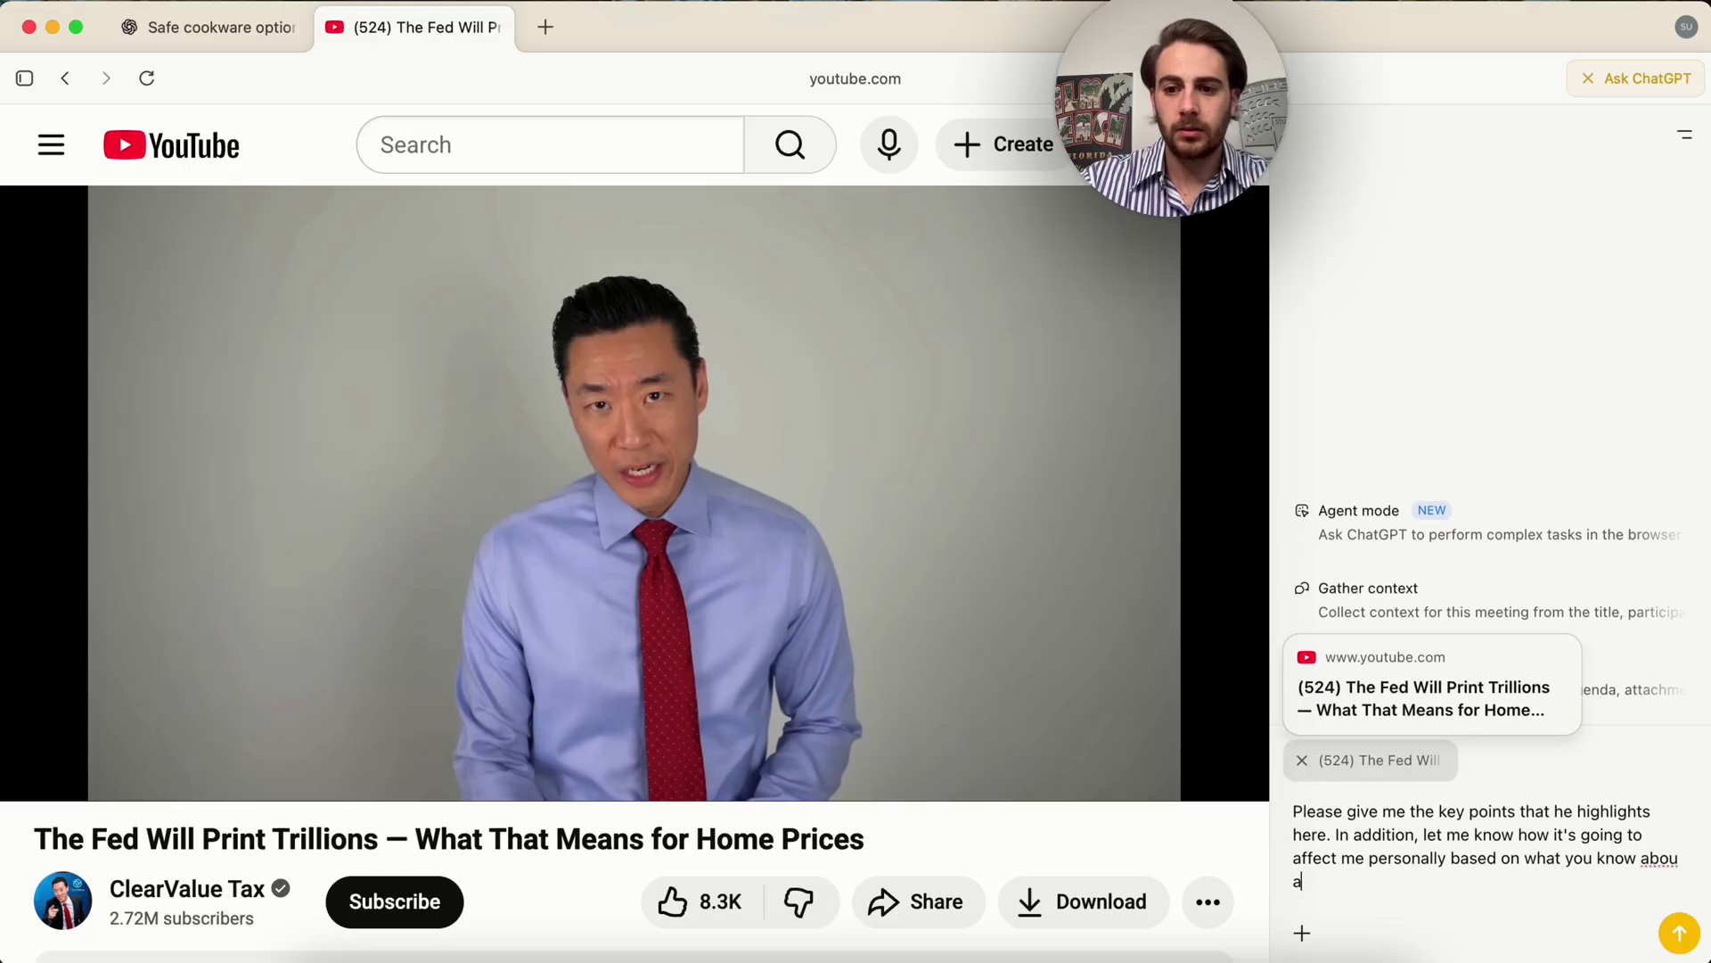
text(d recommend any additional)
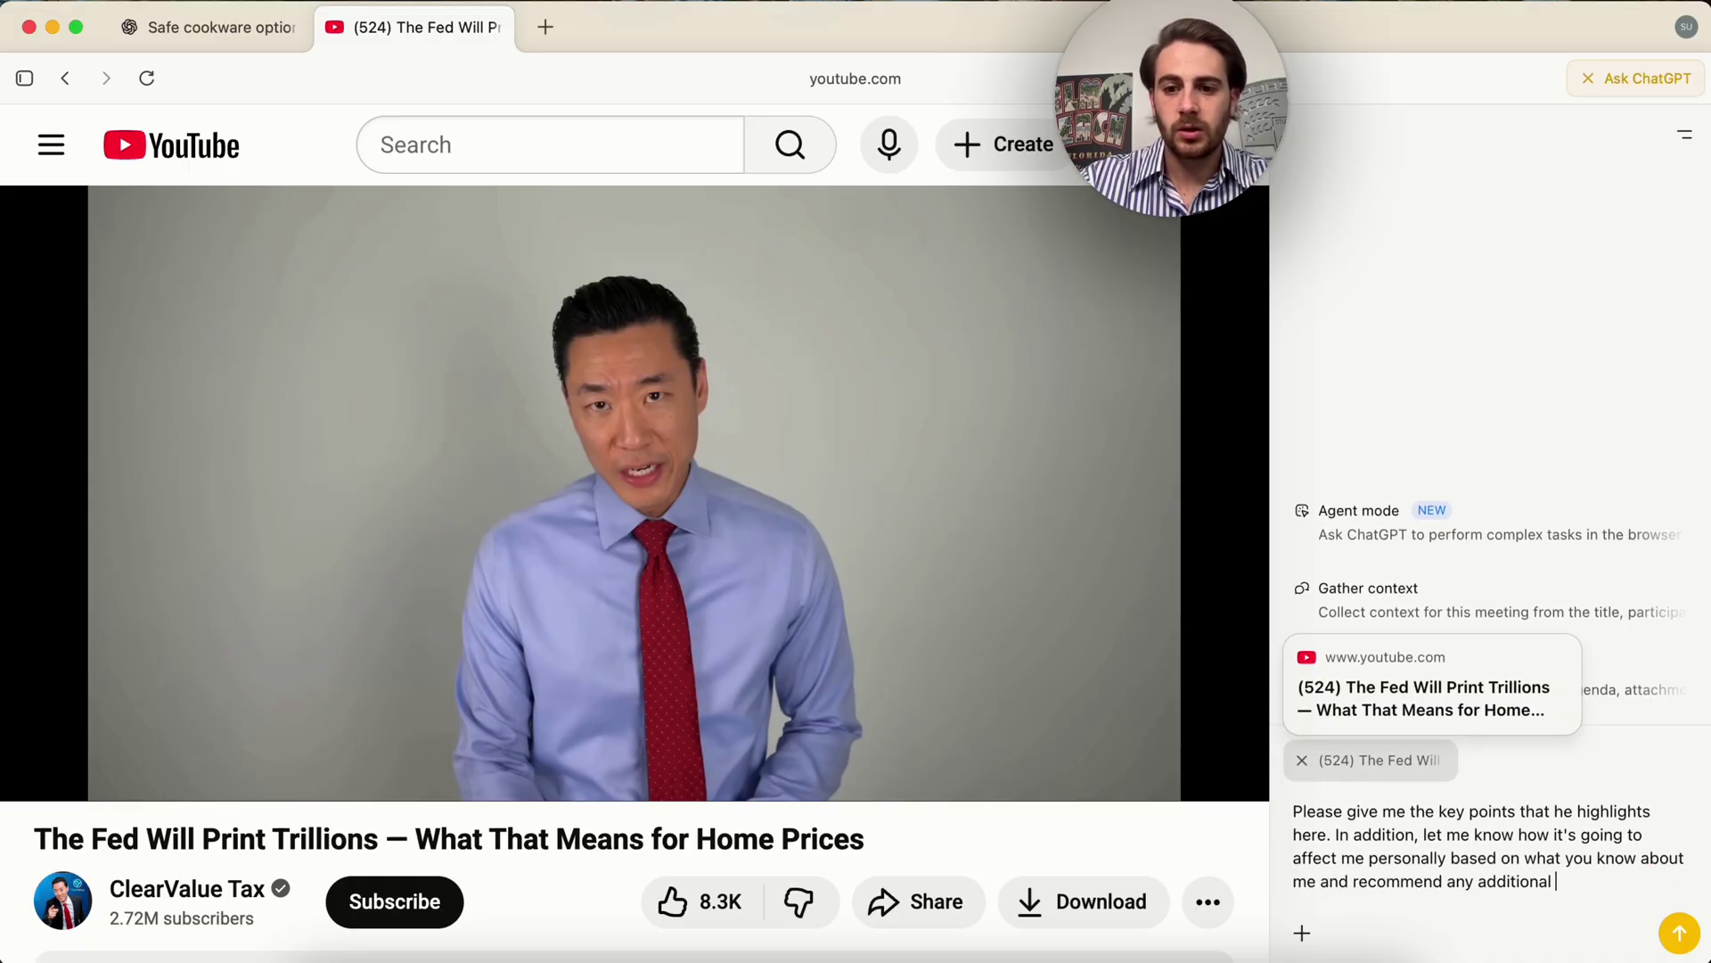
text( research / follow up I should do)
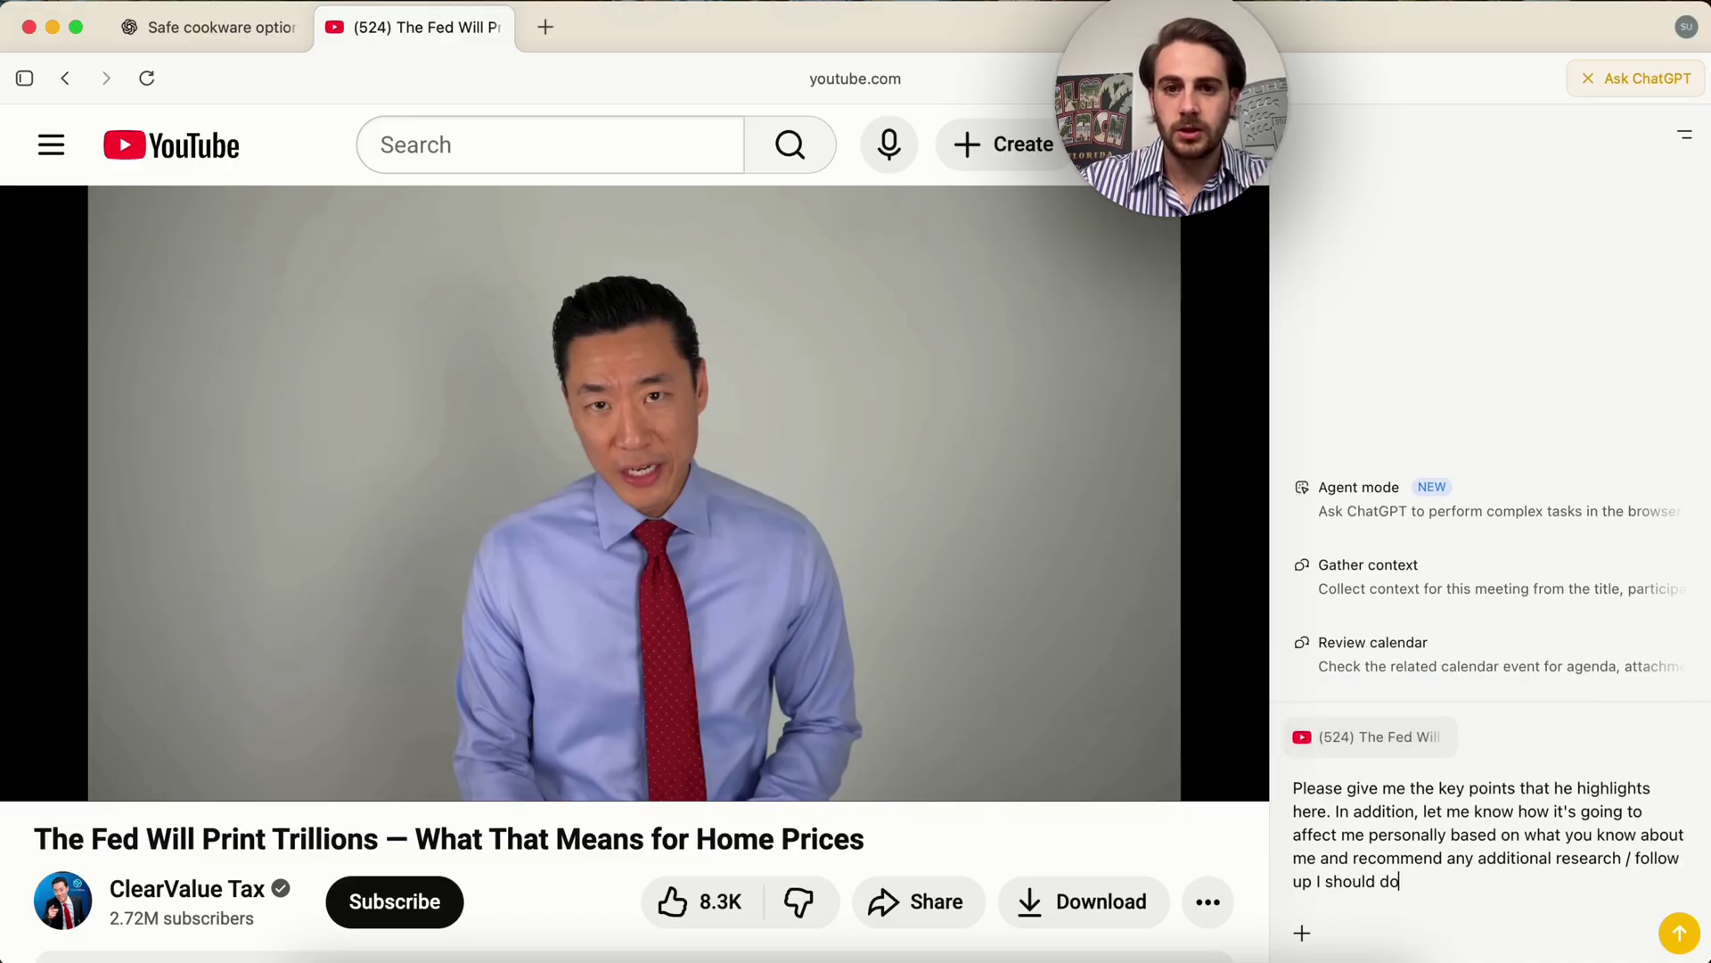
key(Return)
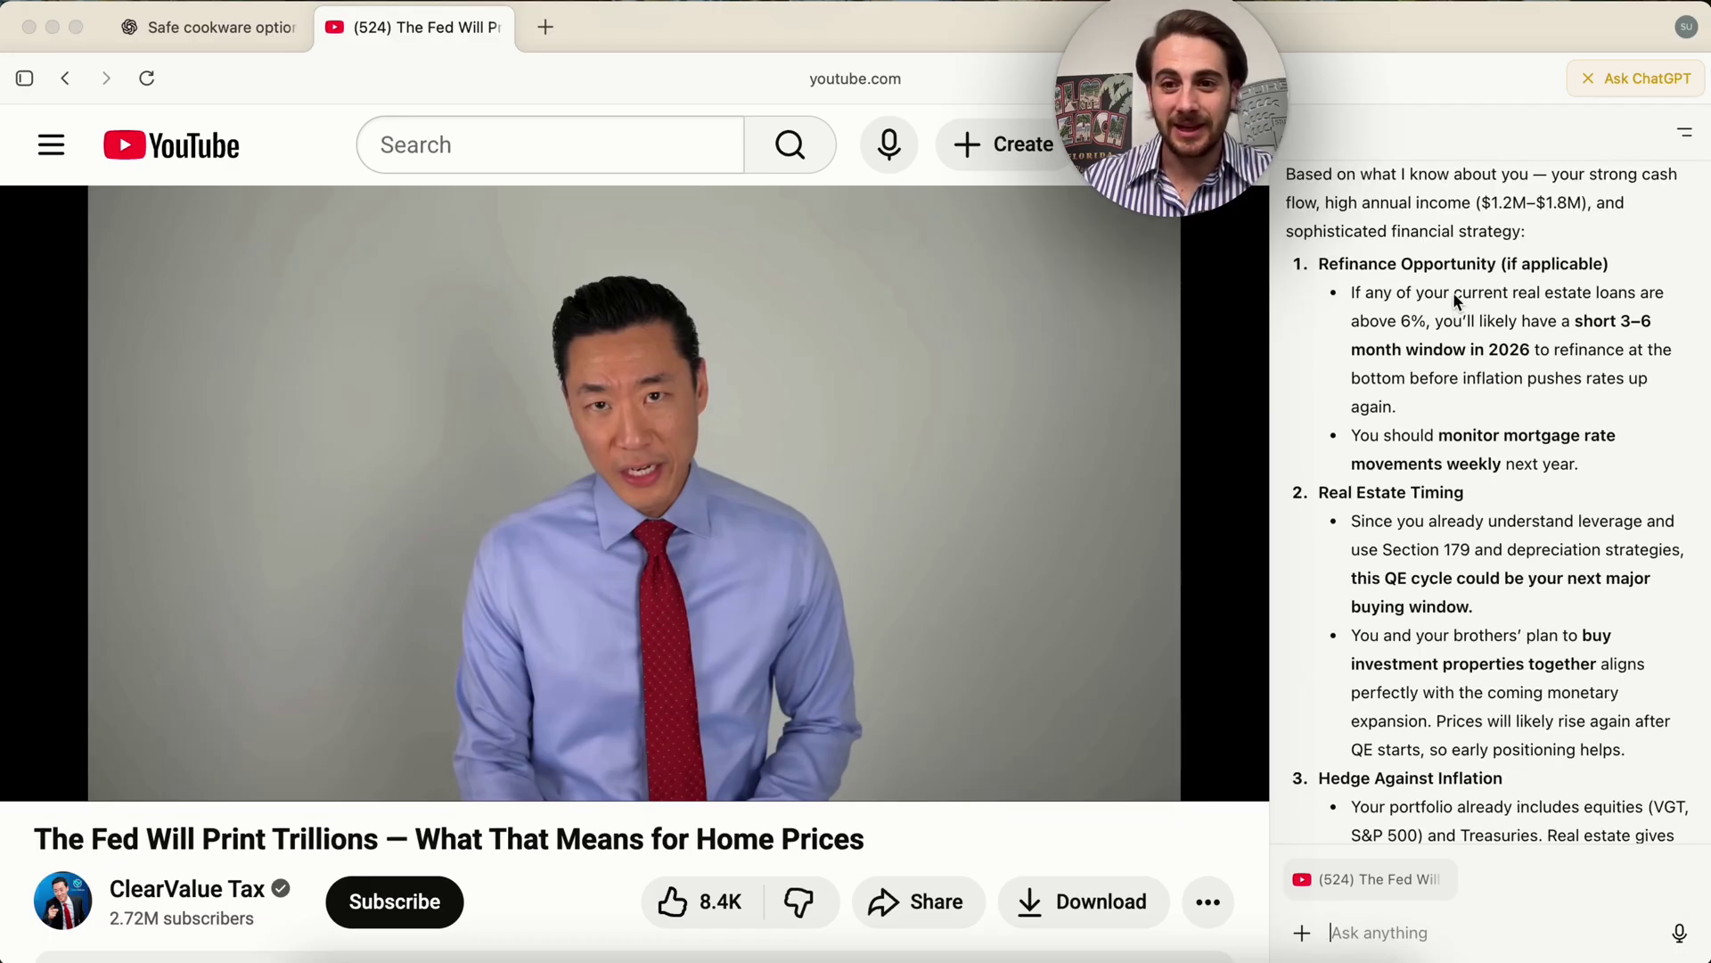
Read down ChatGPT's follow-up research list and highlight the Macro Alignment sentence about exposure performing strongly.
scroll(1383, 356, down, 4)
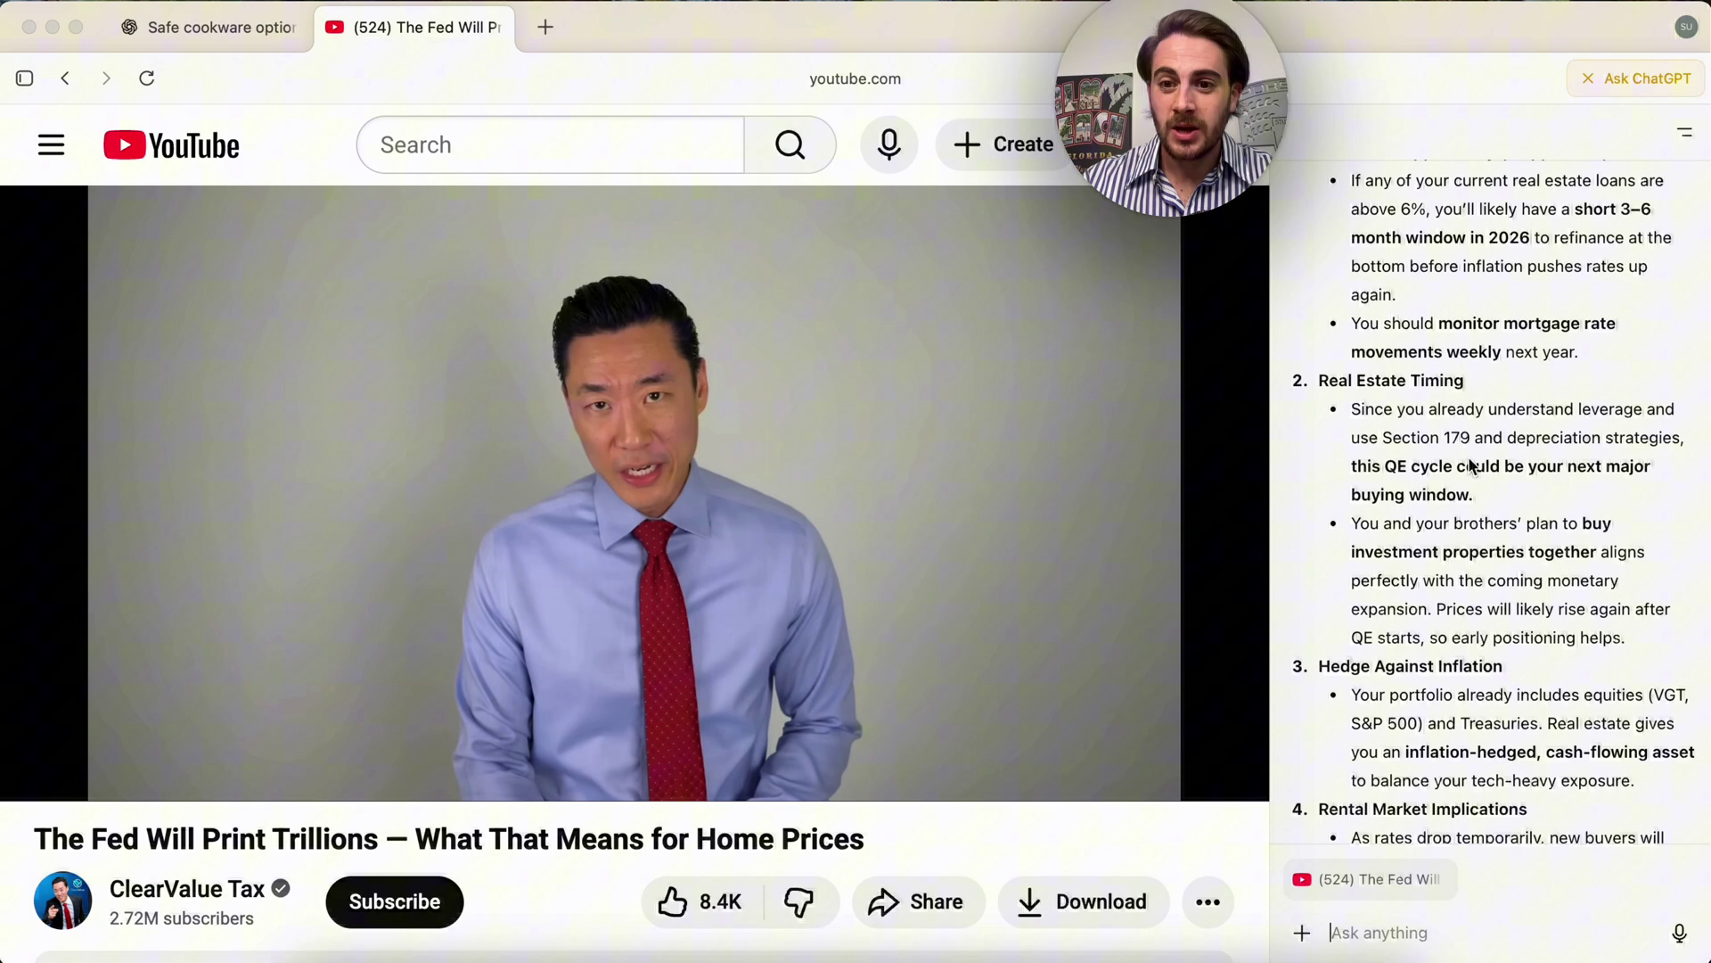
scroll(1473, 459, down, 5)
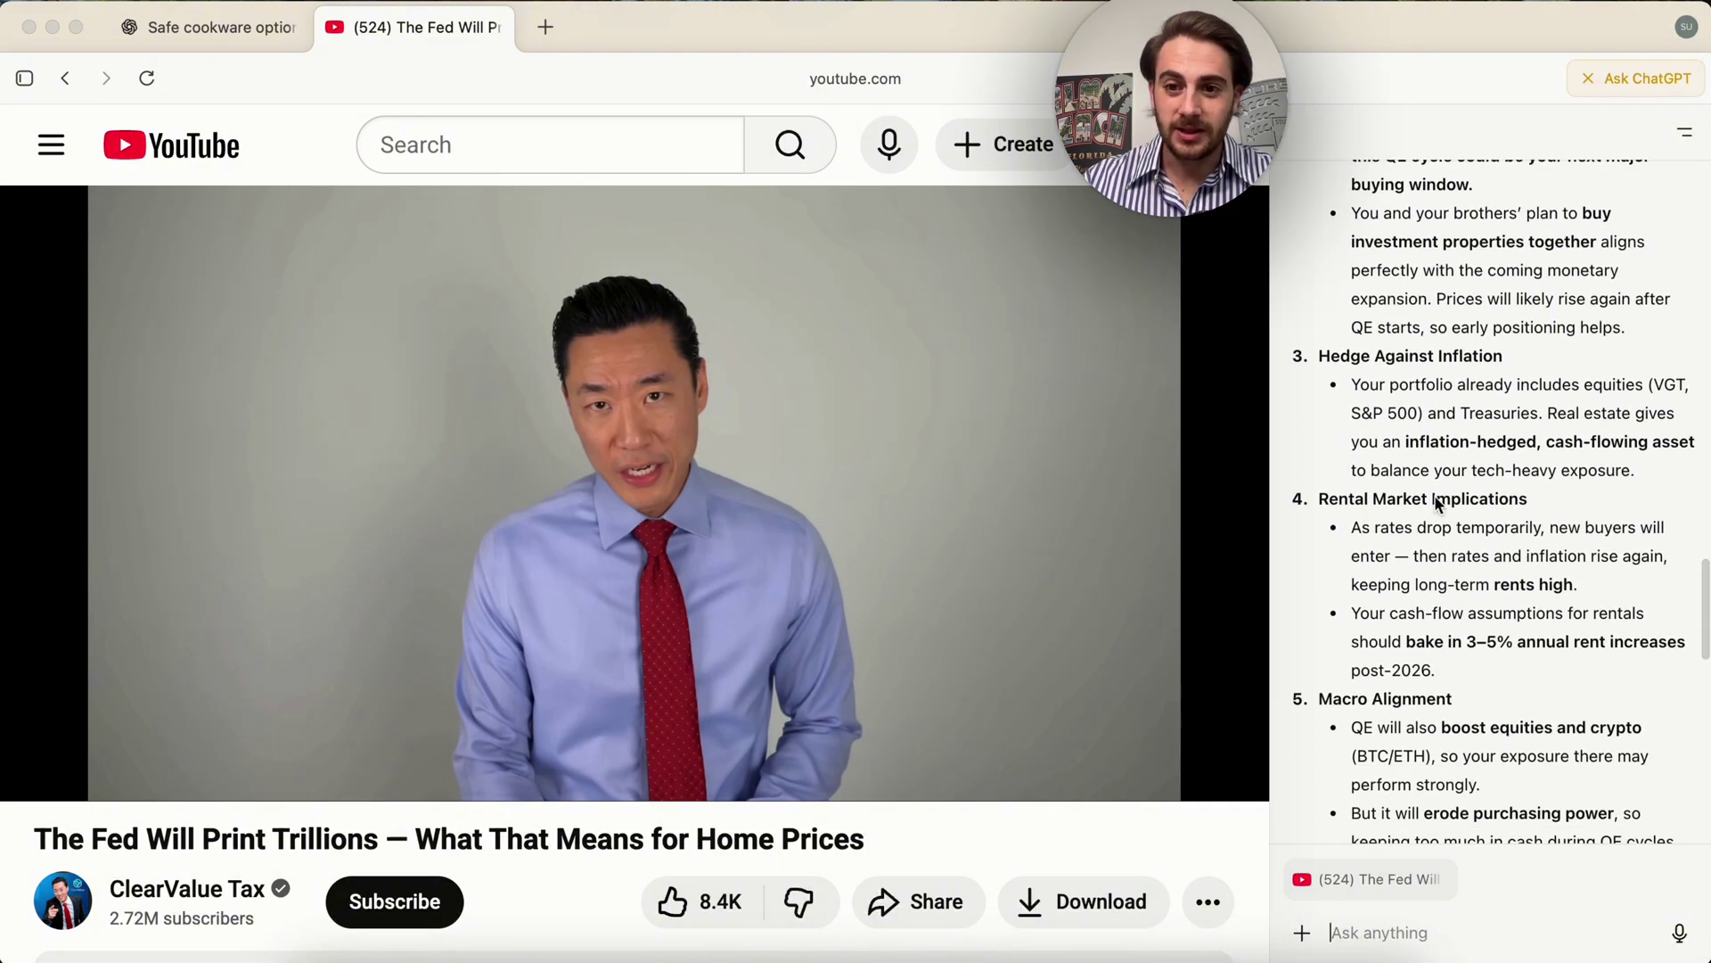
scroll(1437, 505, down, 2)
scroll(1437, 504, down, 1)
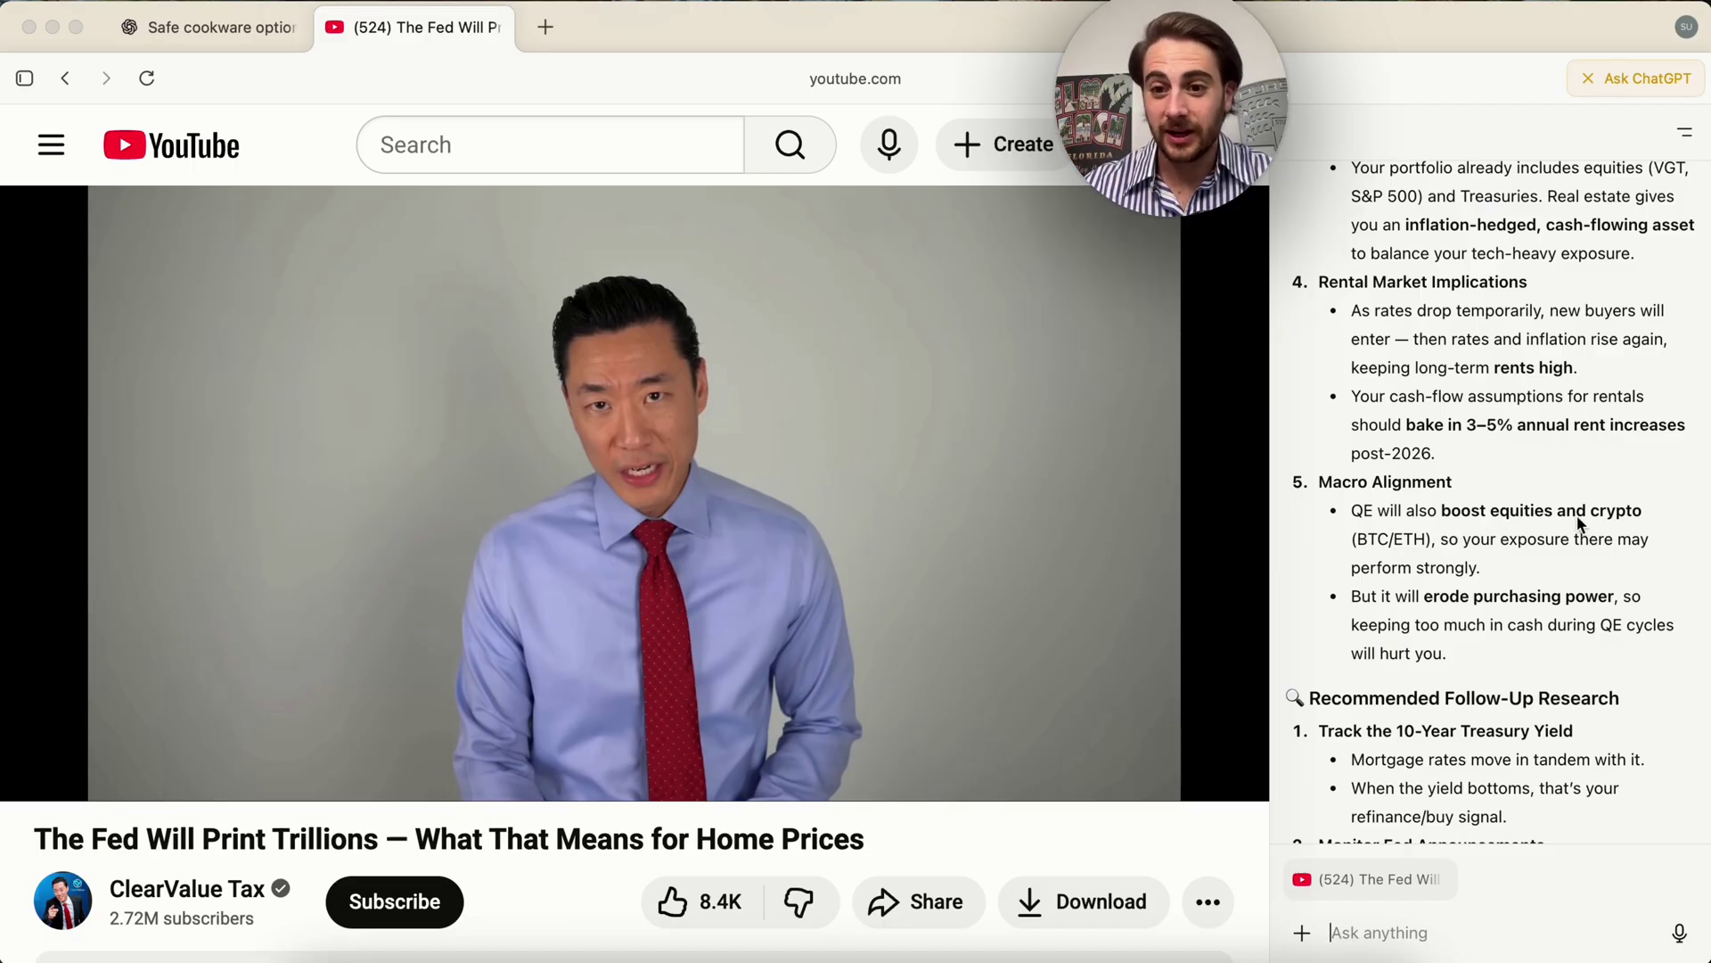
click(1446, 541)
drag(1441, 538, 1488, 565)
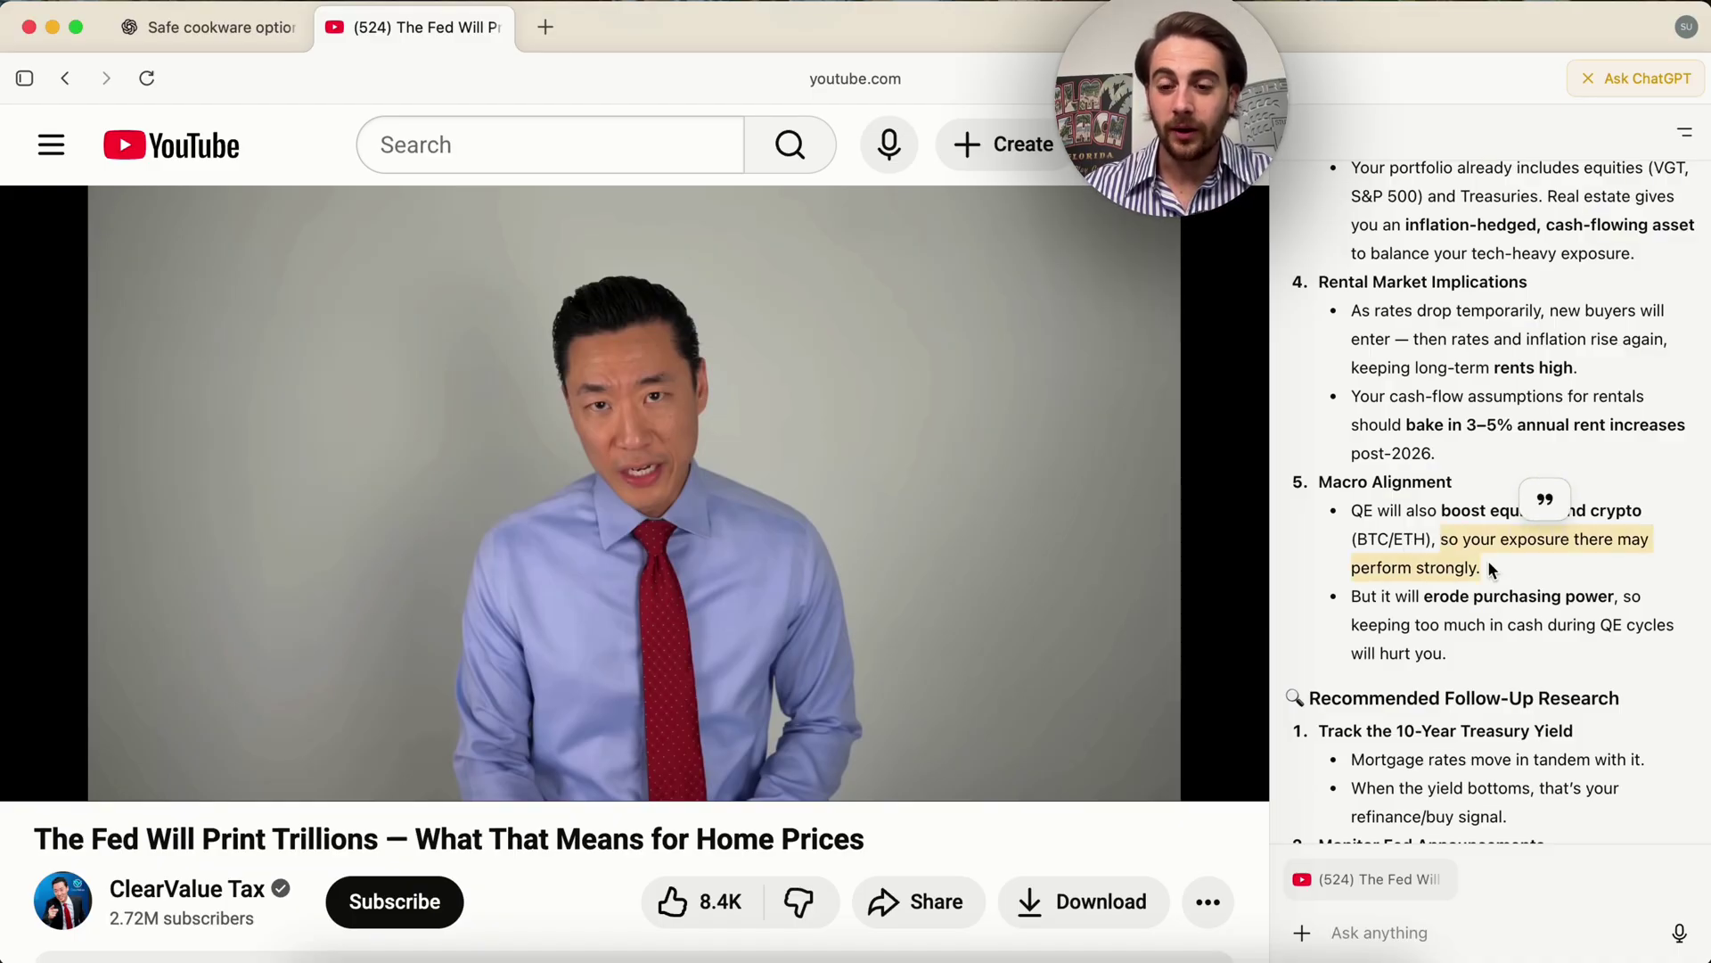
scroll(1488, 567, down, 5)
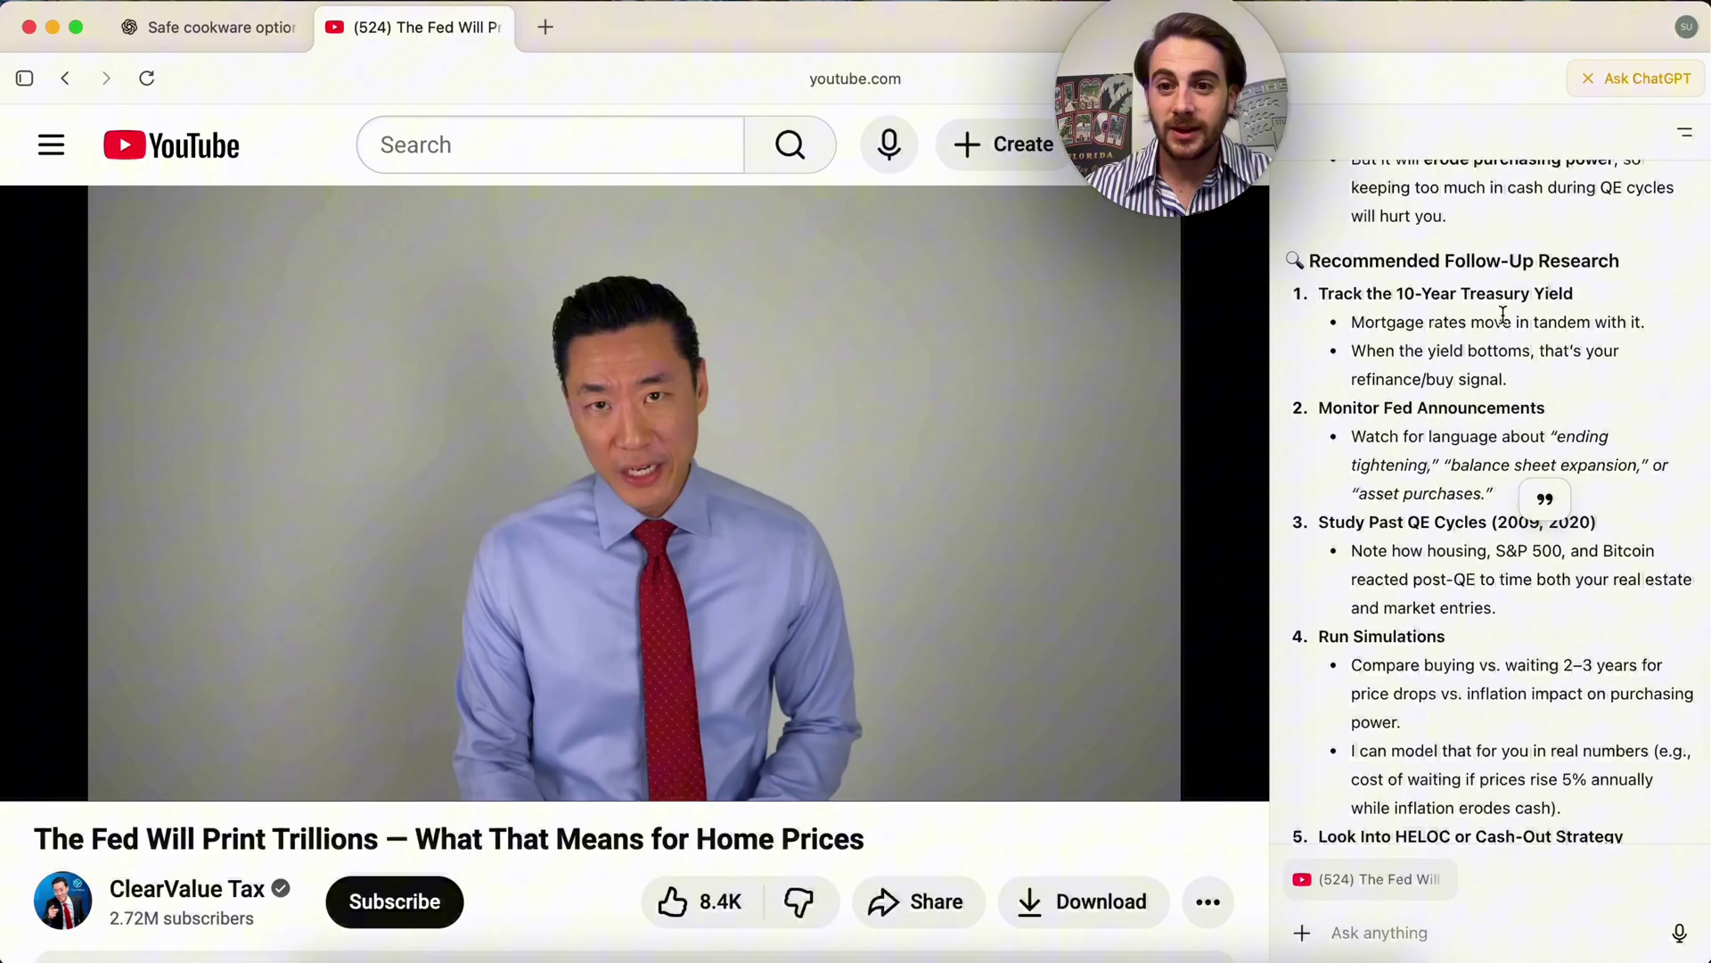
scroll(1495, 499, down, 6)
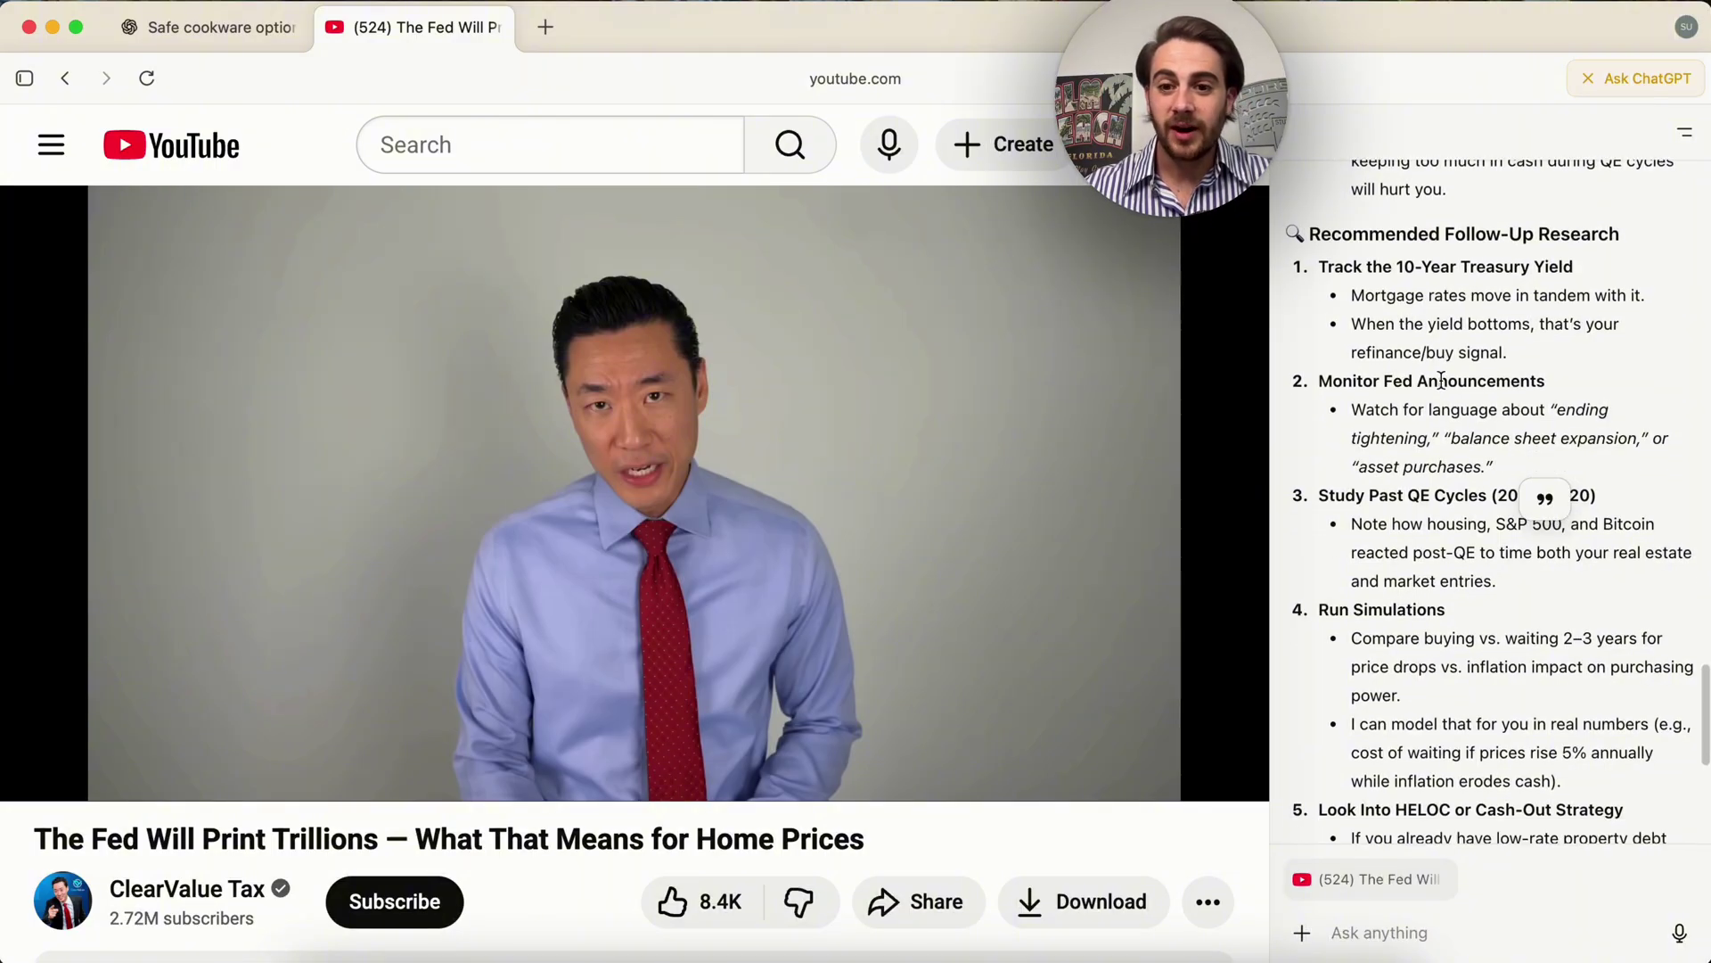